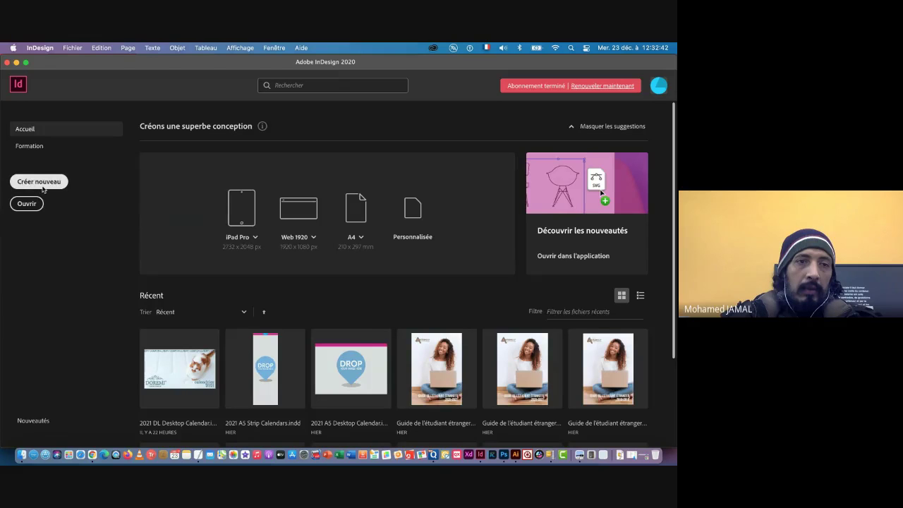
# - Switch to Chrome and open the participants list of the InDesign course in Google Classroom
pyautogui.click(21, 455)
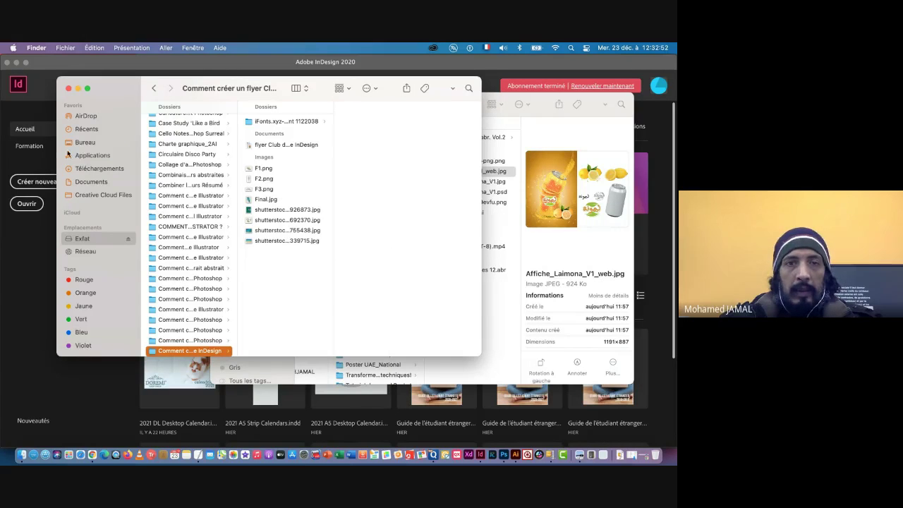
pyautogui.click(106, 401)
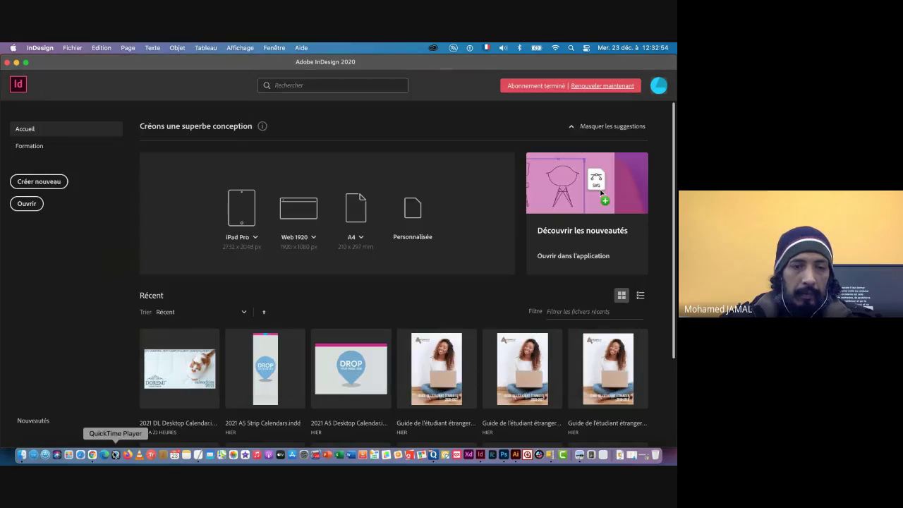
pyautogui.click(93, 455)
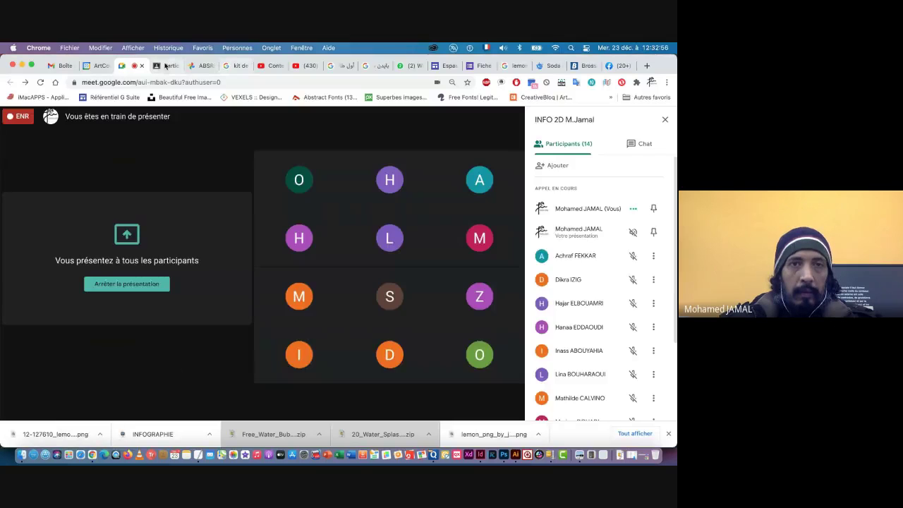
pyautogui.click(163, 67)
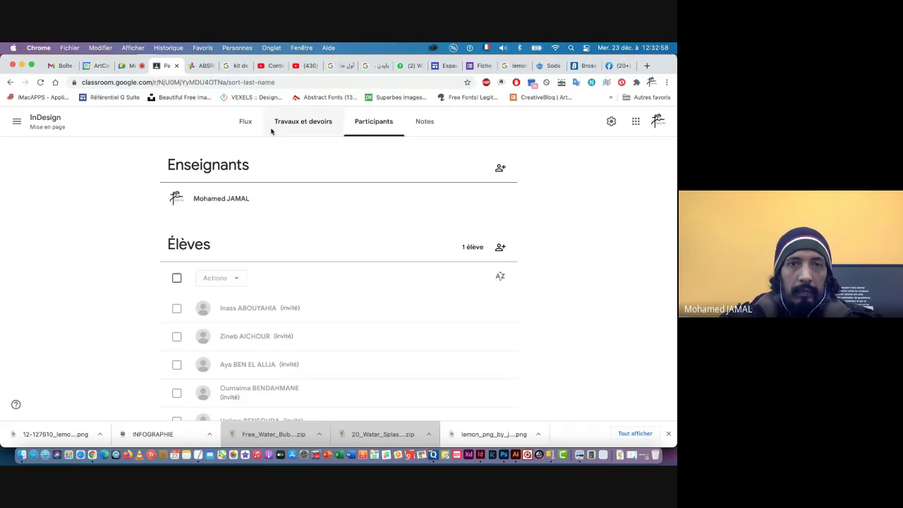
pyautogui.click(246, 122)
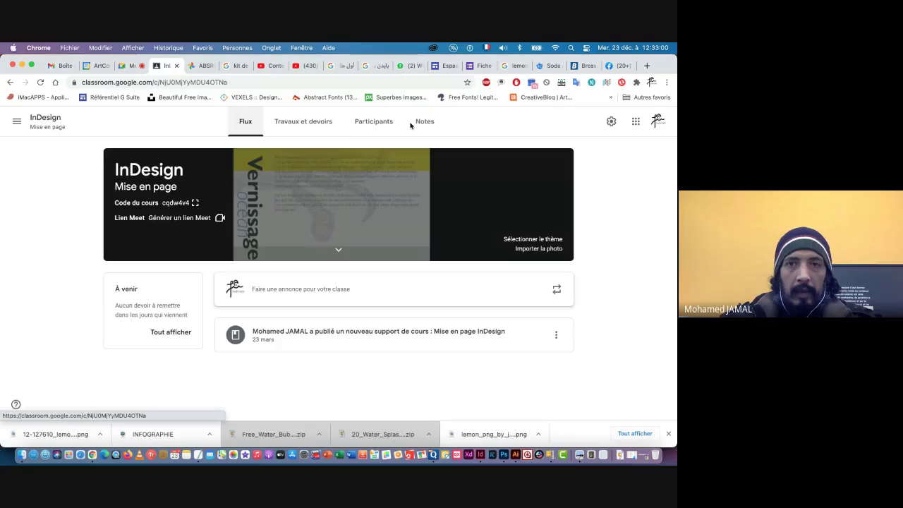
pyautogui.click(371, 123)
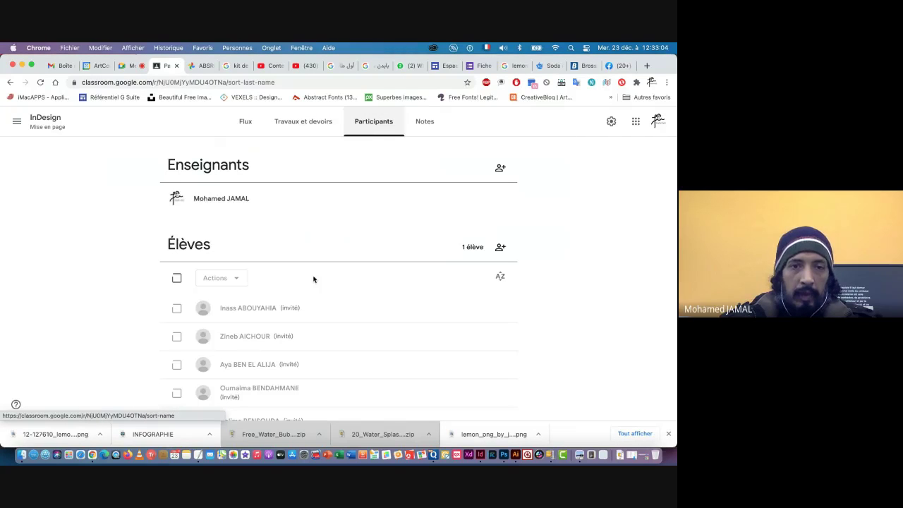
# - Examine the full student list of the InDesign course to check who has joined and who is only invited
pyautogui.scroll(-4, 314, 279)
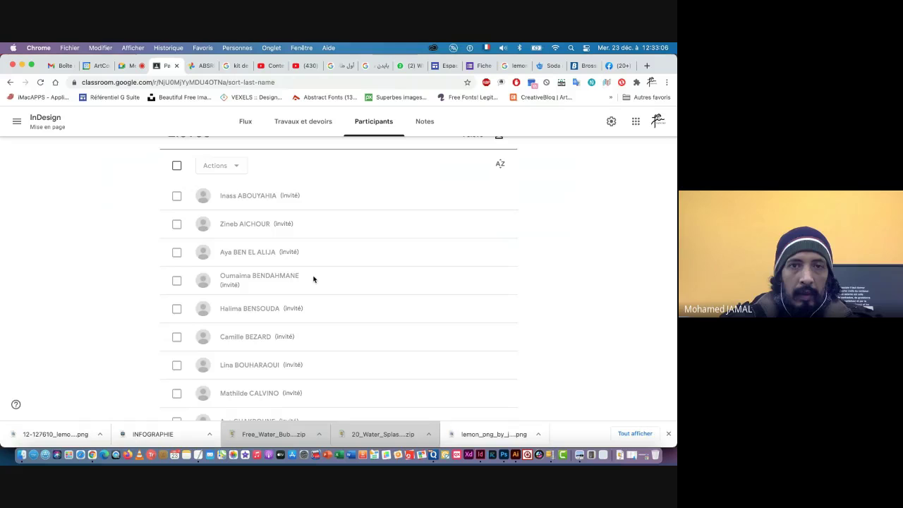
pyautogui.scroll(-1, 313, 279)
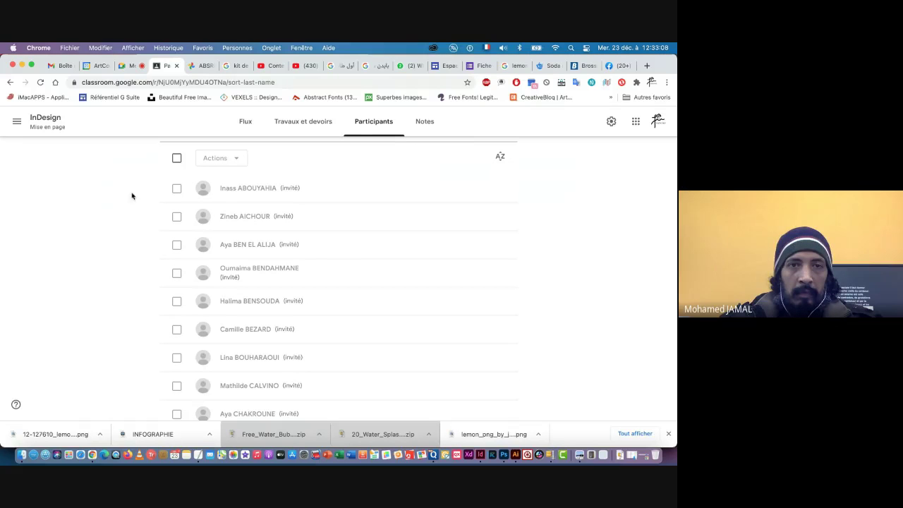
pyautogui.scroll(3, 321, 232)
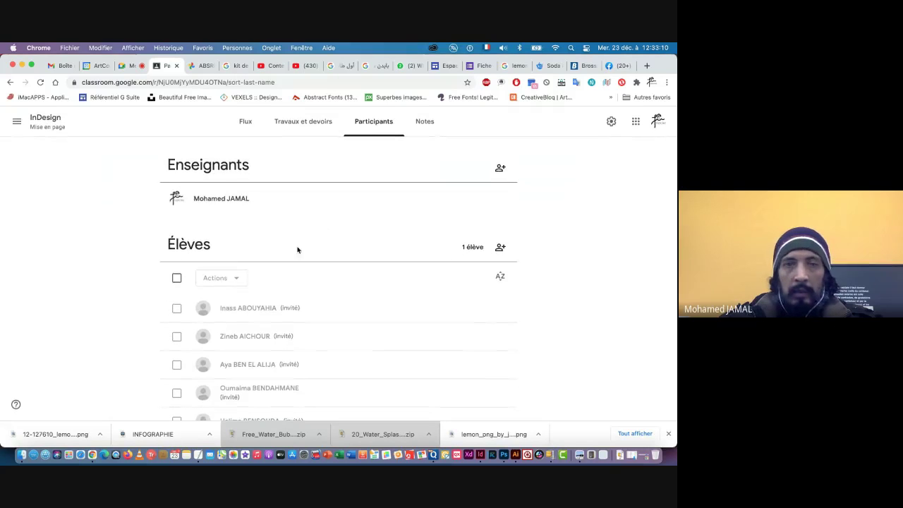
pyautogui.scroll(-3, 337, 296)
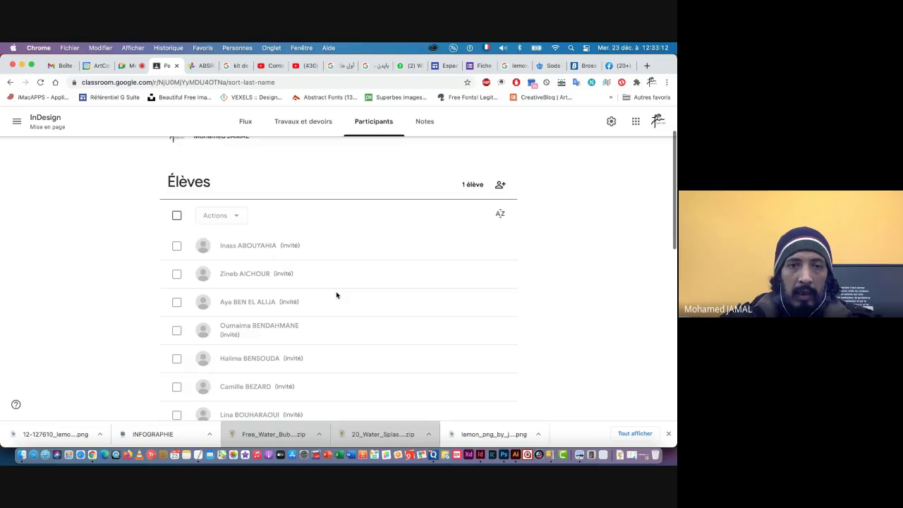
pyautogui.scroll(-3, 336, 294)
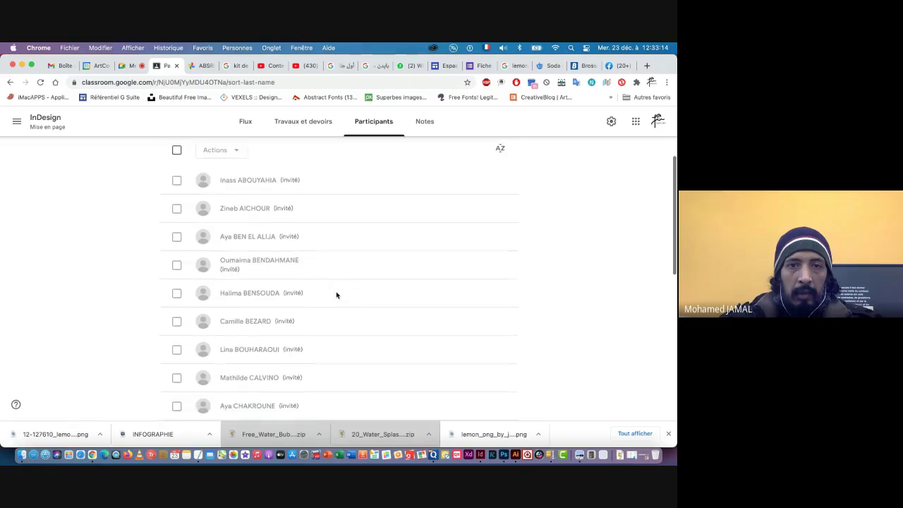
pyautogui.scroll(-8, 337, 295)
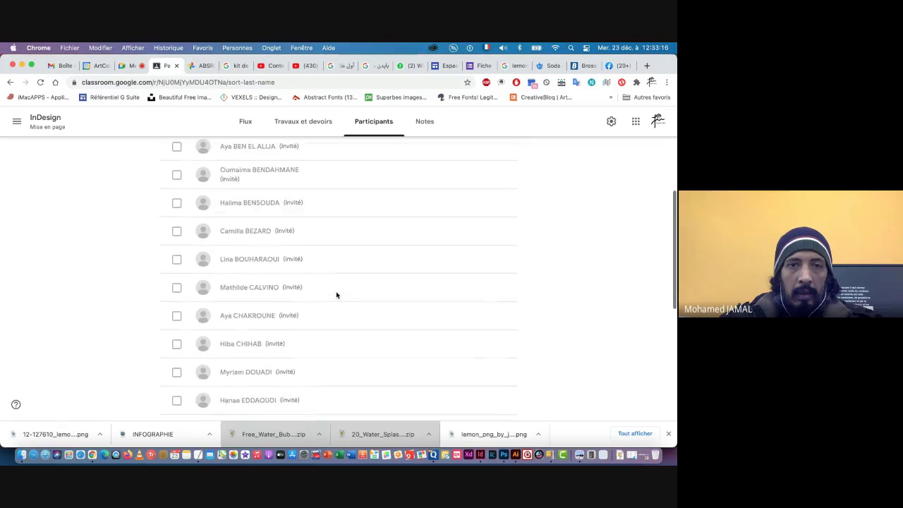
pyautogui.scroll(-6, 337, 295)
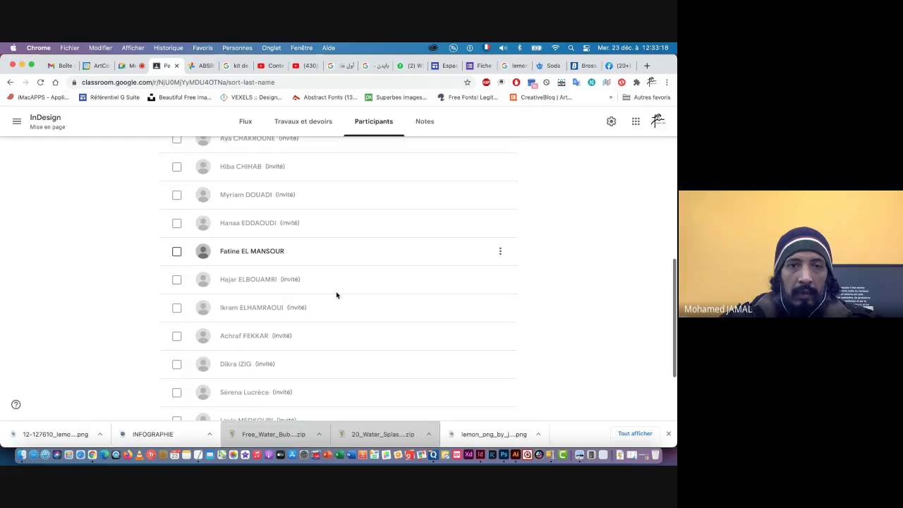
pyautogui.scroll(15, 337, 295)
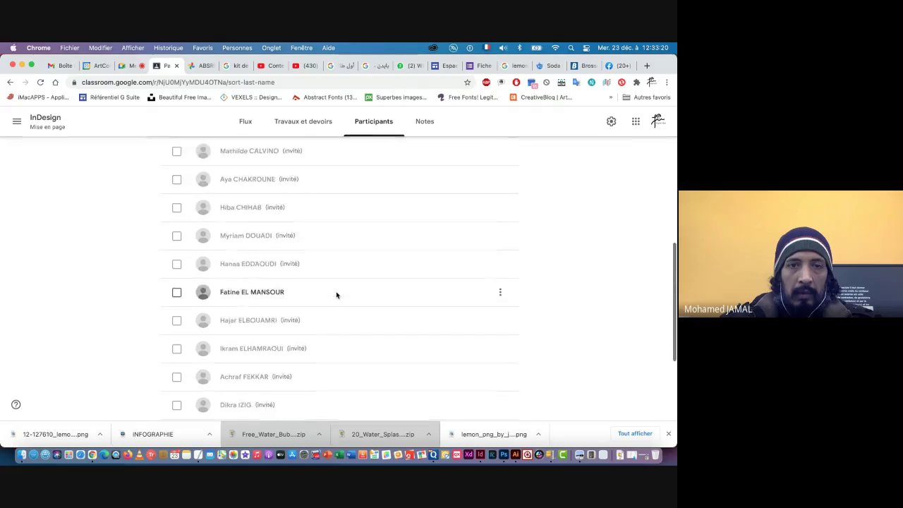
pyautogui.scroll(-12, 336, 295)
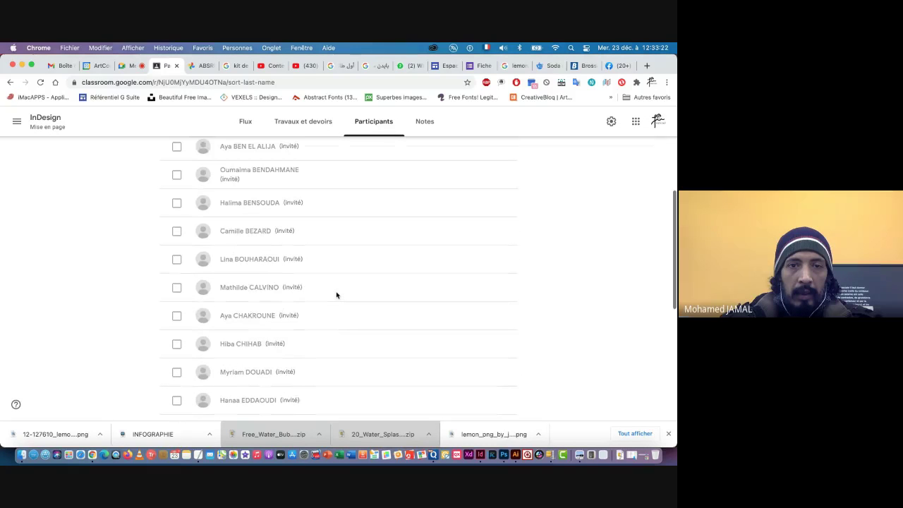
pyautogui.scroll(-5, 336, 295)
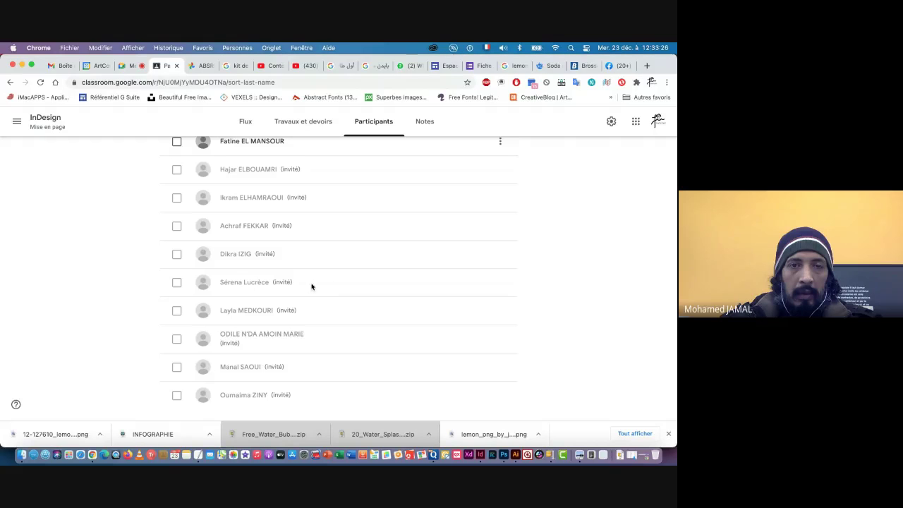
pyautogui.scroll(15, 329, 285)
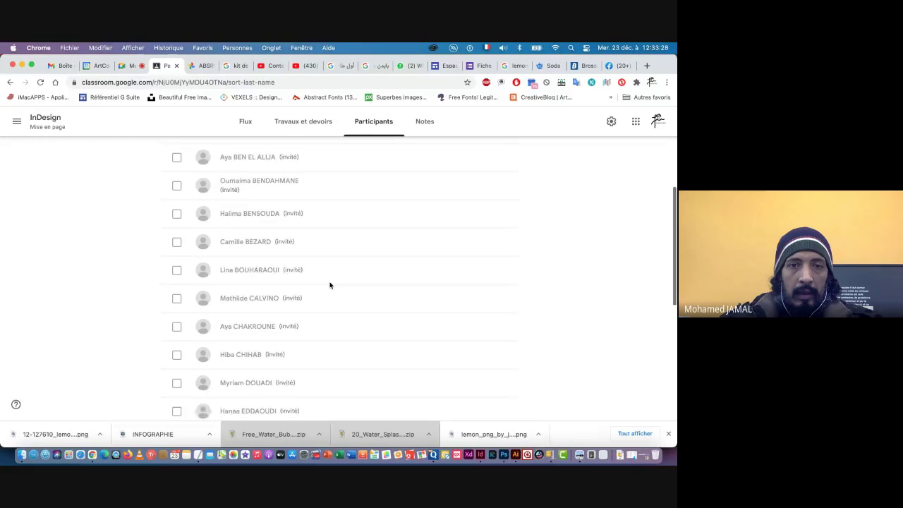
pyautogui.scroll(-10, 330, 285)
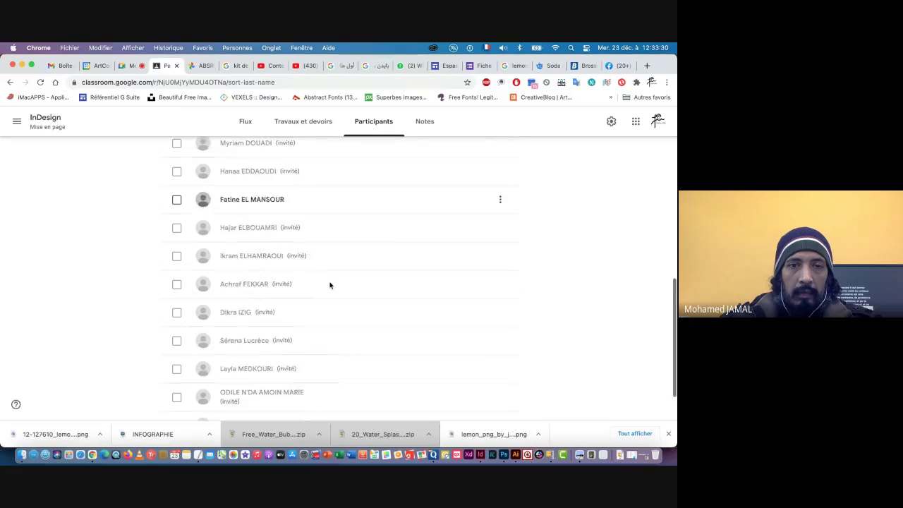
pyautogui.scroll(5, 329, 285)
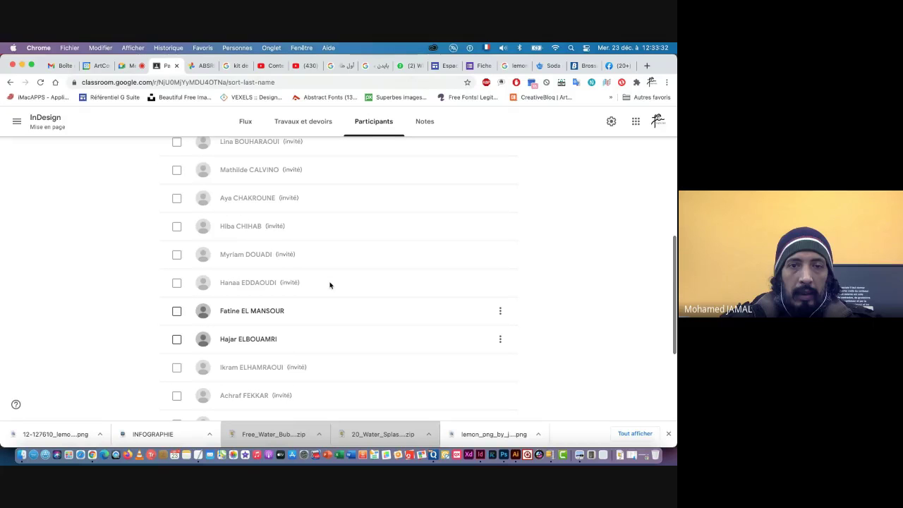
pyautogui.scroll(5, 329, 284)
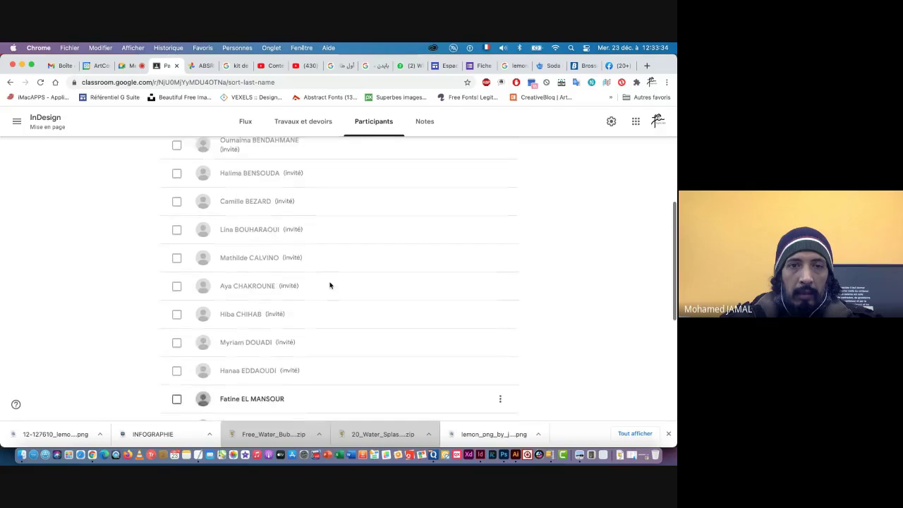
pyautogui.scroll(-10, 330, 285)
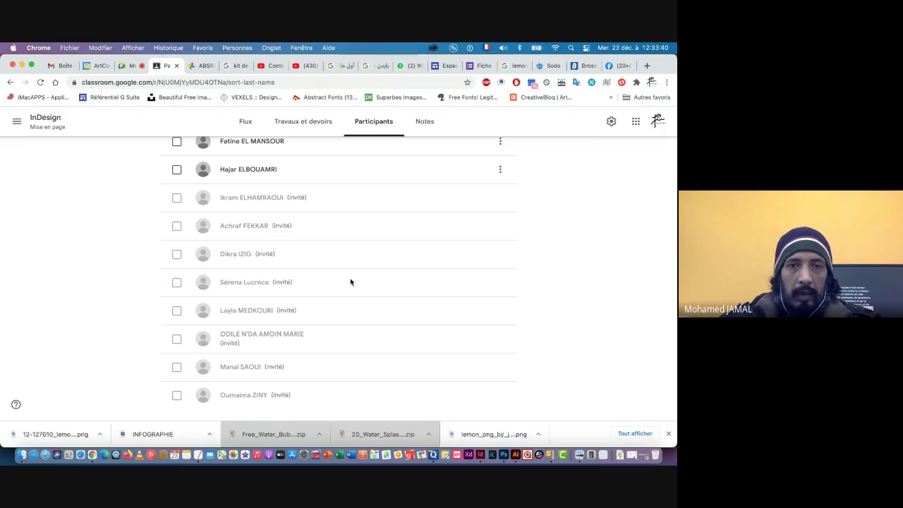
pyautogui.scroll(-1, 346, 283)
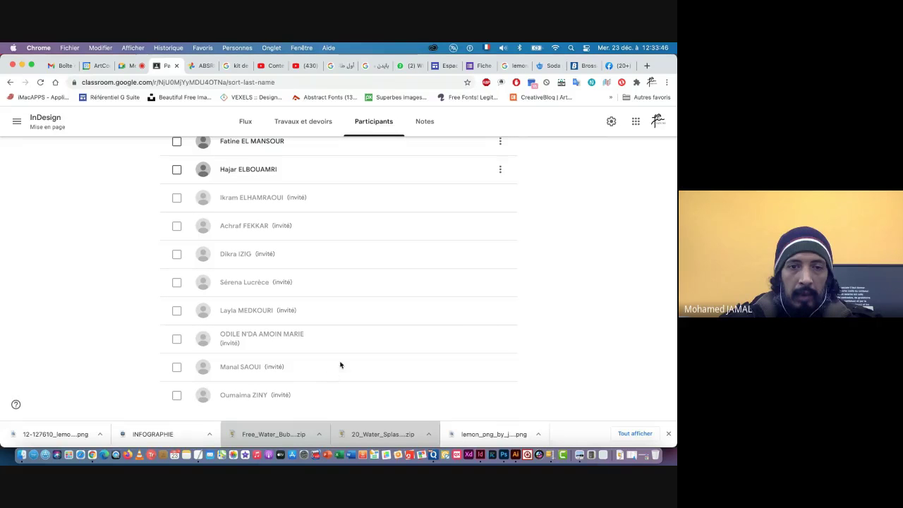
pyautogui.scroll(10, 344, 240)
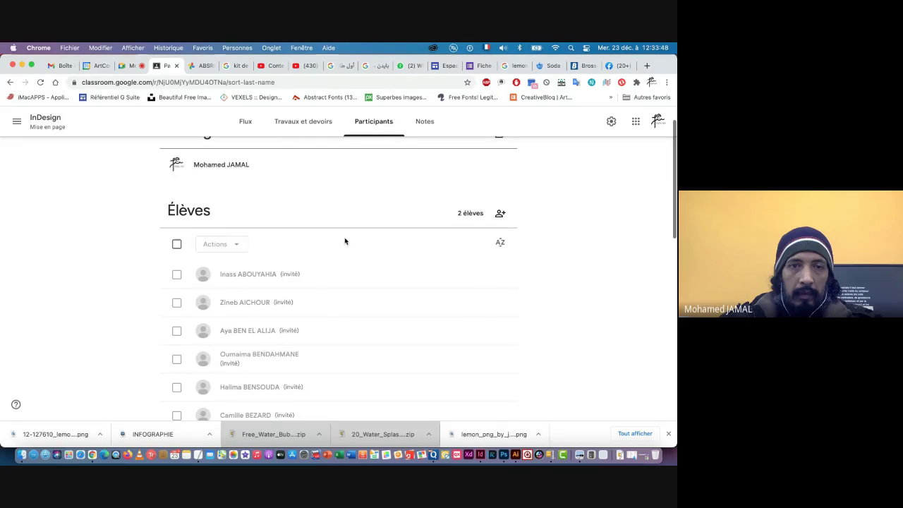
pyautogui.scroll(-3, 344, 242)
pyautogui.scroll(4, 344, 241)
pyautogui.scroll(-6, 344, 241)
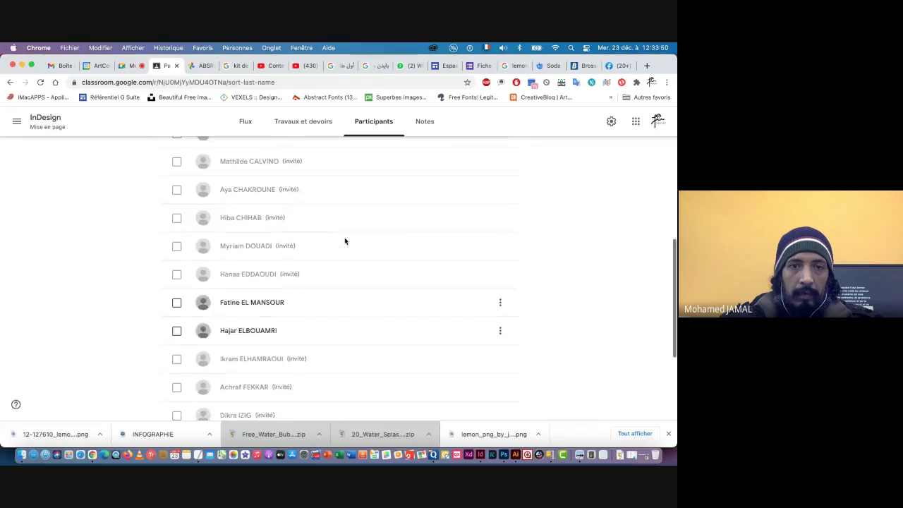
pyautogui.scroll(6, 345, 241)
pyautogui.scroll(-8, 345, 242)
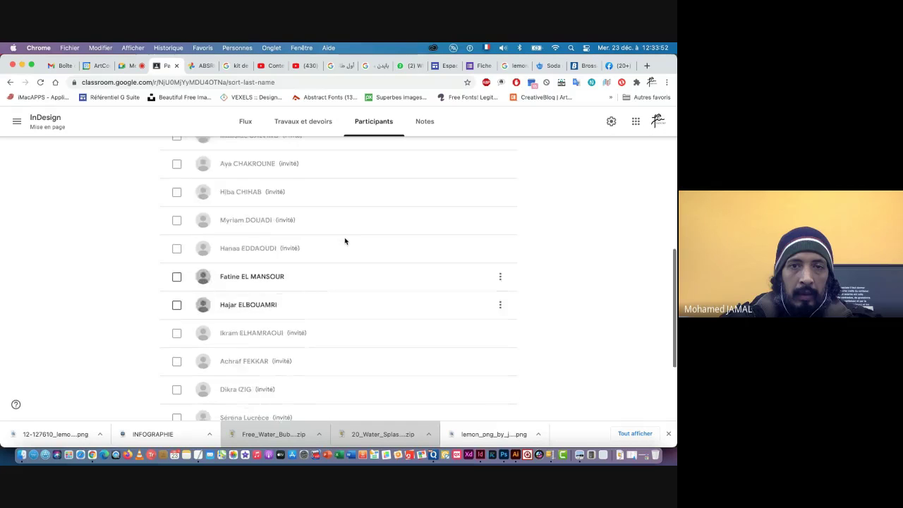
pyautogui.scroll(10, 345, 241)
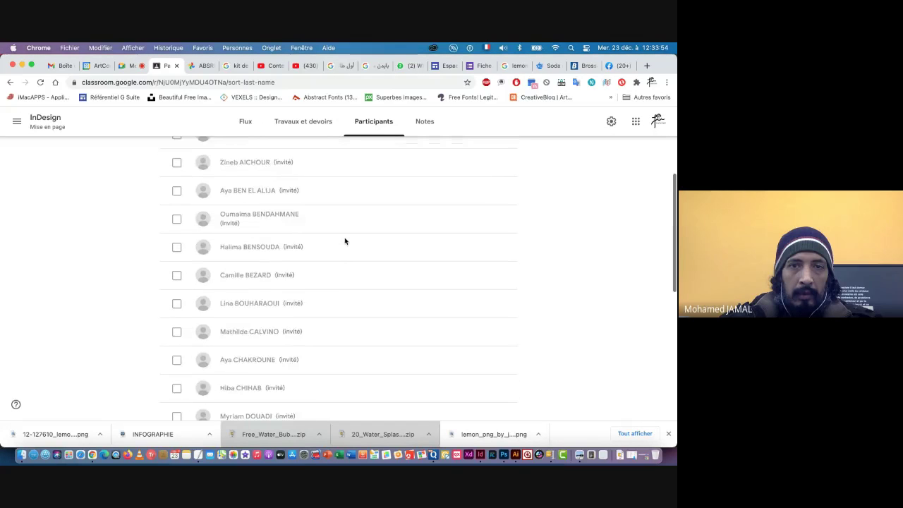
pyautogui.scroll(-8, 345, 241)
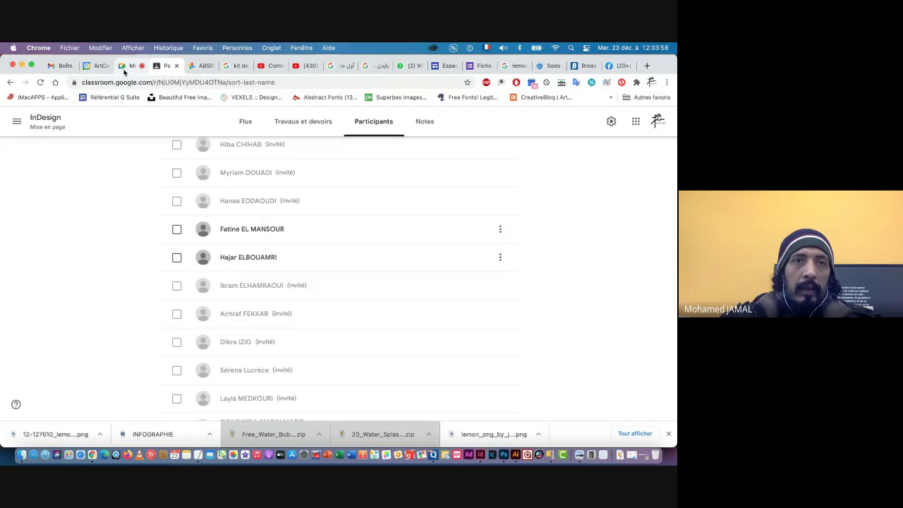
# - Open the course material "Mise en page InDesign" from the class stream and view the reference image Faltposter Galerie.jpg
pyautogui.click(245, 121)
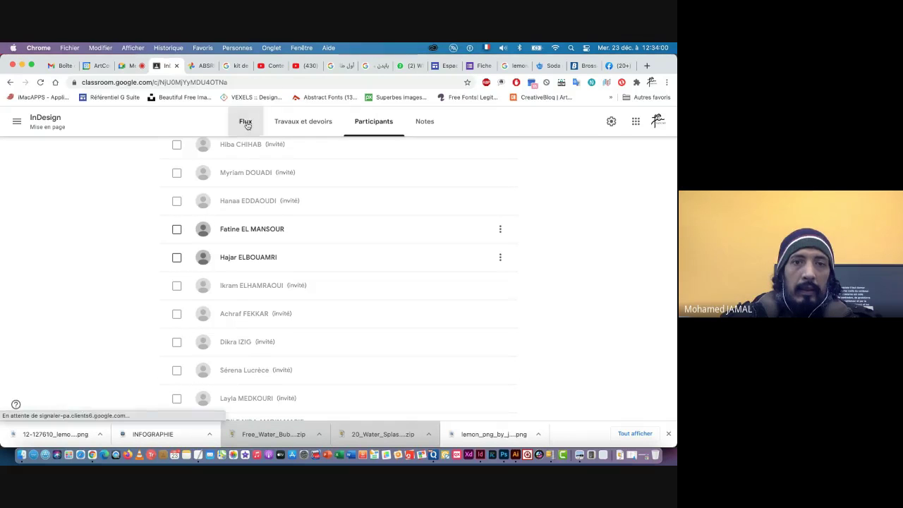
pyautogui.click(278, 331)
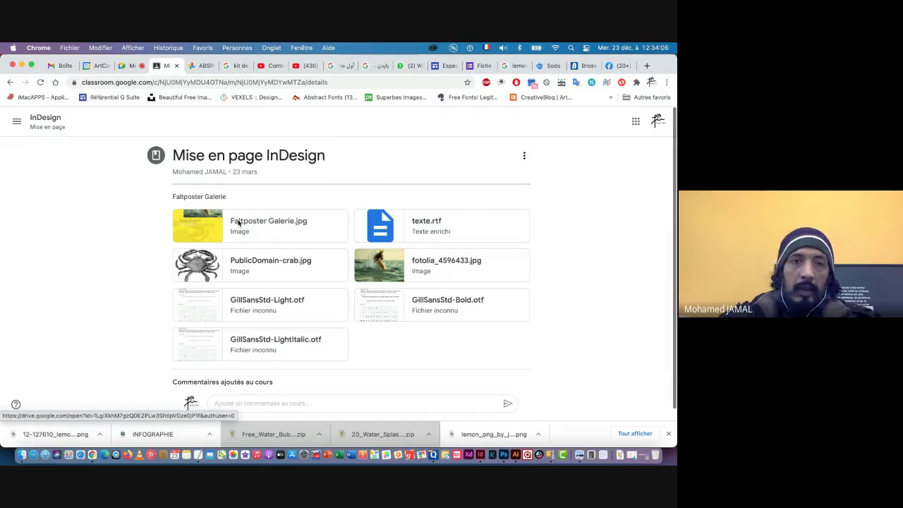
pyautogui.click(258, 222)
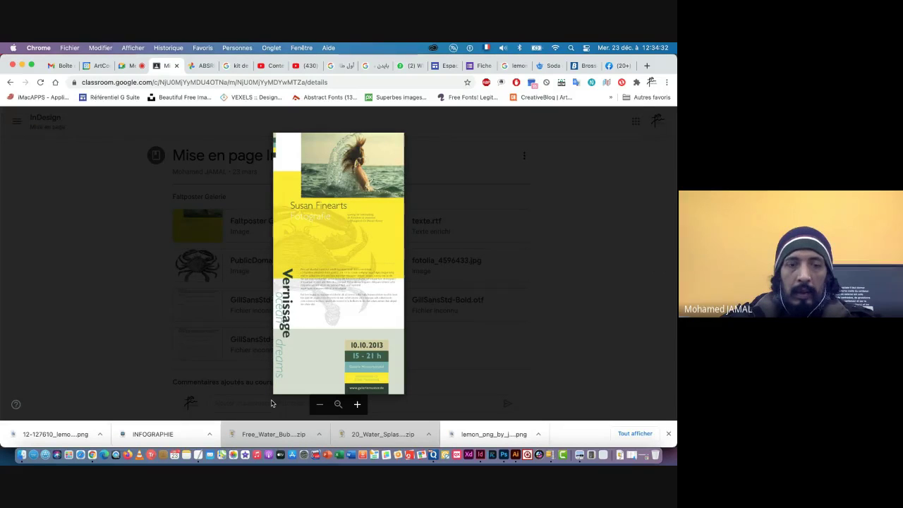
# - Switch to InDesign, start setting up a new document and name it Affiche_3AI
pyautogui.press('super+Tab')
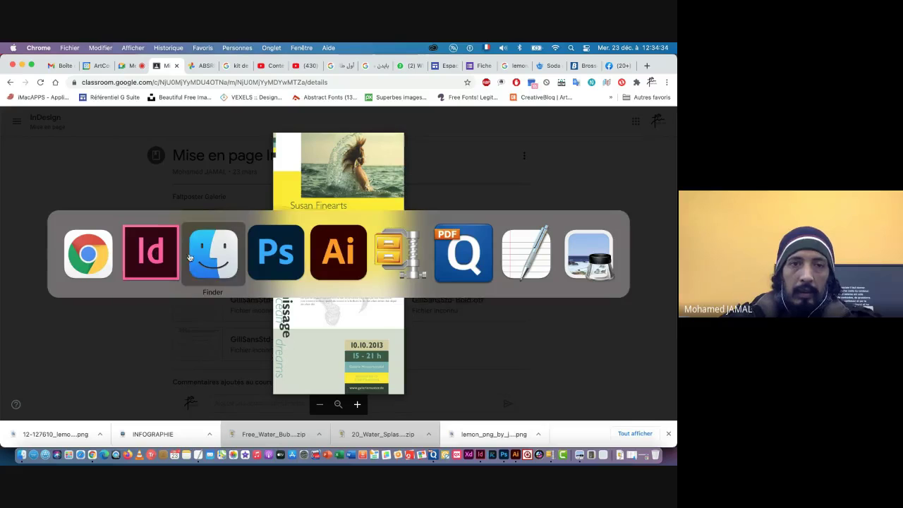
pyautogui.click(148, 256)
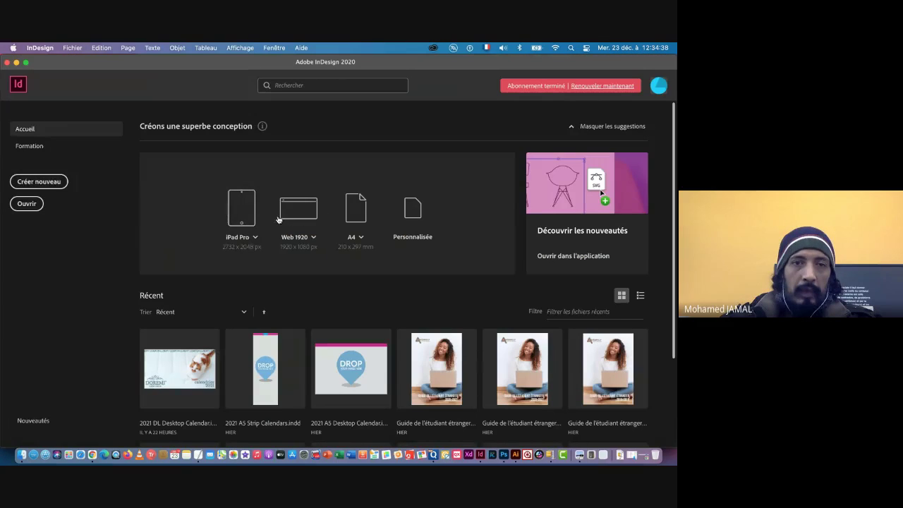
pyautogui.click(34, 183)
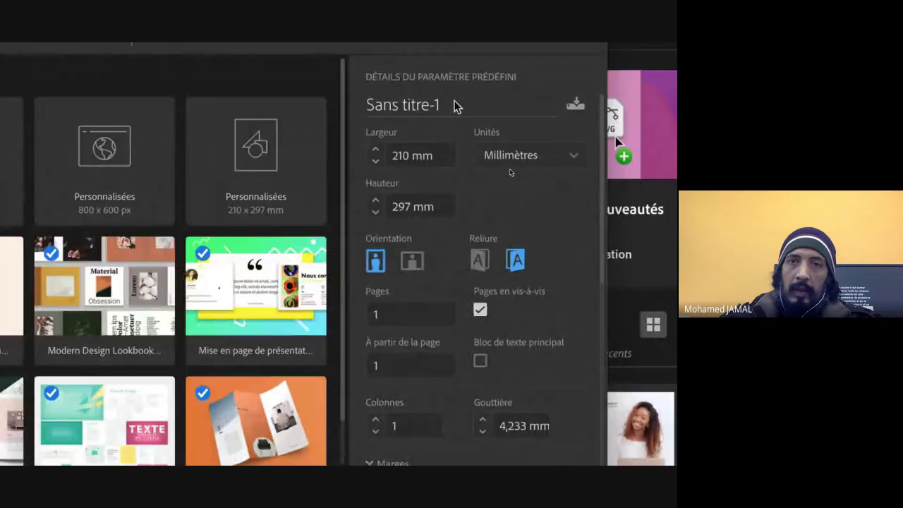
pyautogui.moveTo(456, 105); pyautogui.dragTo(333, 101)
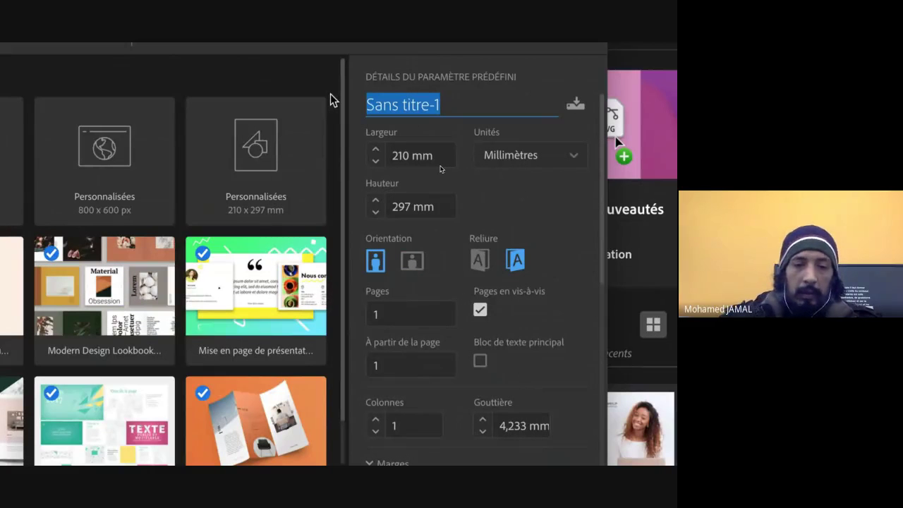
pyautogui.write('Affiche_3AI')
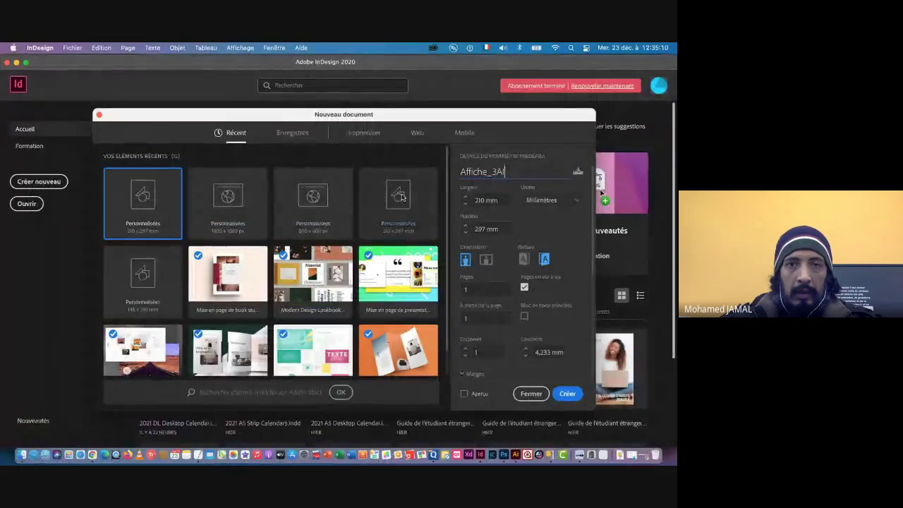
# - Choose the Tabloïd print preset of 279,4 x 431,8 mm, with left-to-right binding and facing pages turned off
pyautogui.click(359, 134)
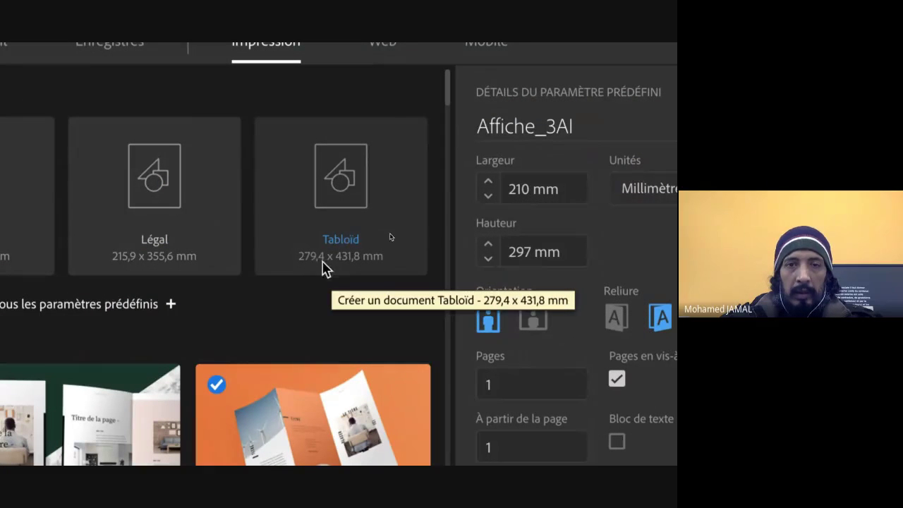
pyautogui.click(337, 215)
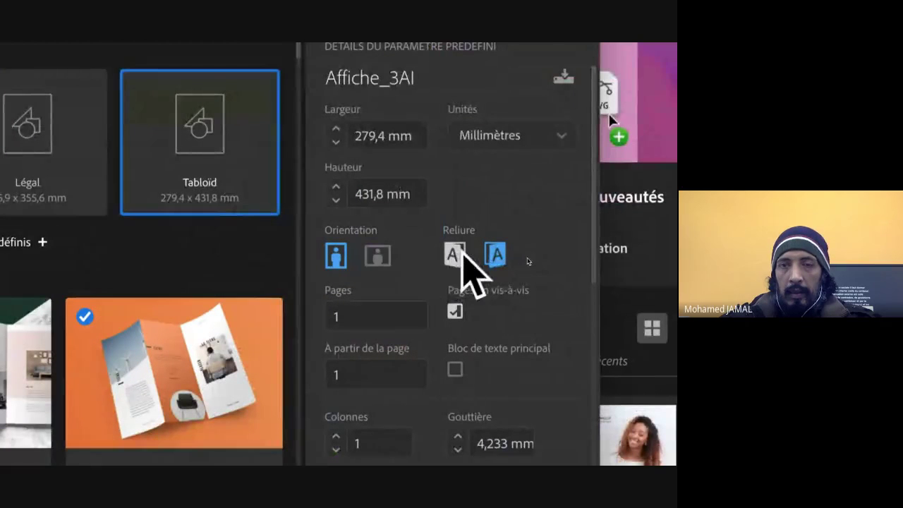
pyautogui.click(460, 263)
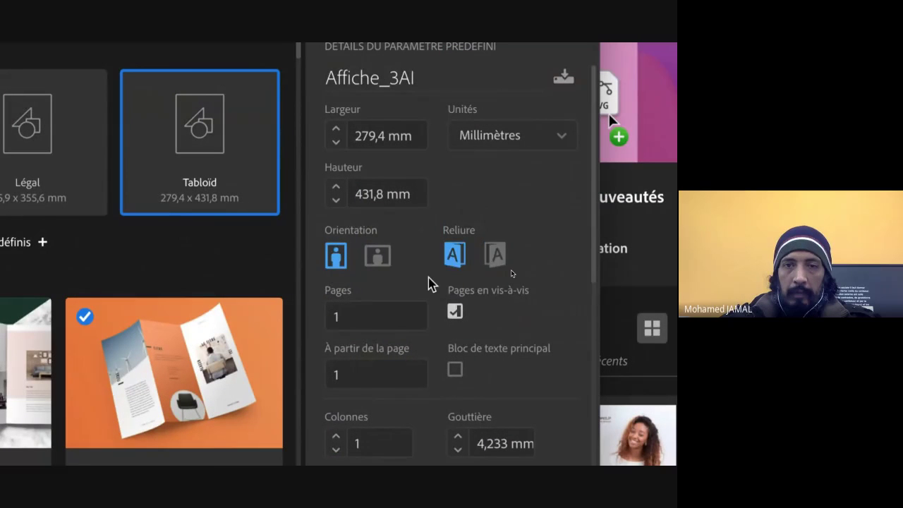
pyautogui.scroll(-2, 429, 278)
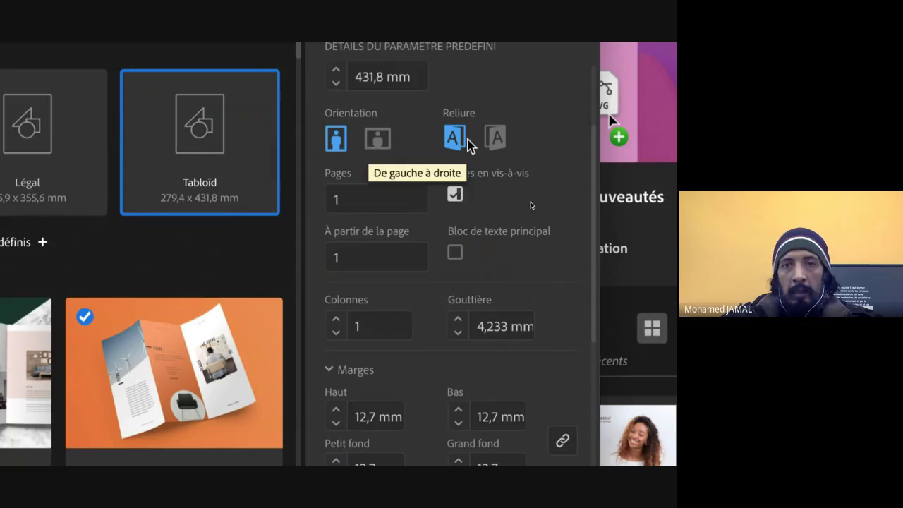
pyautogui.click(454, 194)
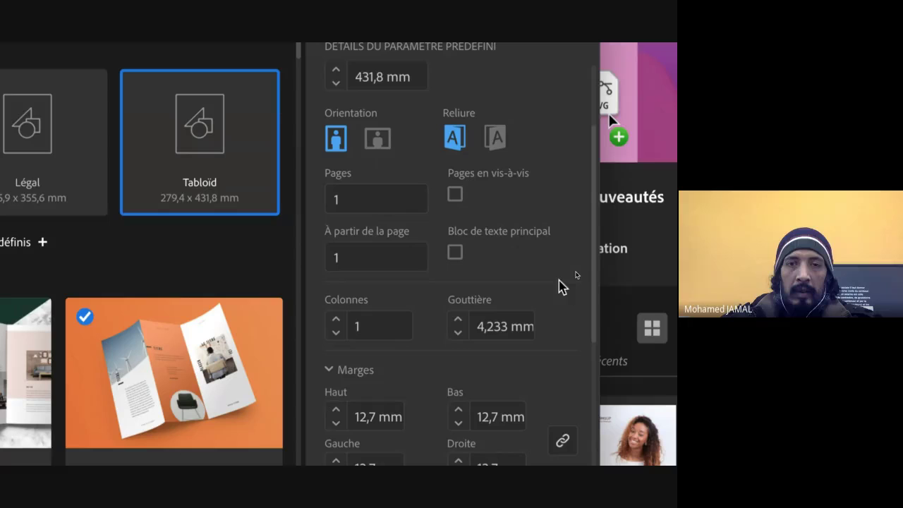
# - Set the document's bleed to 3 mm on all four sides
pyautogui.scroll(-2, 555, 287)
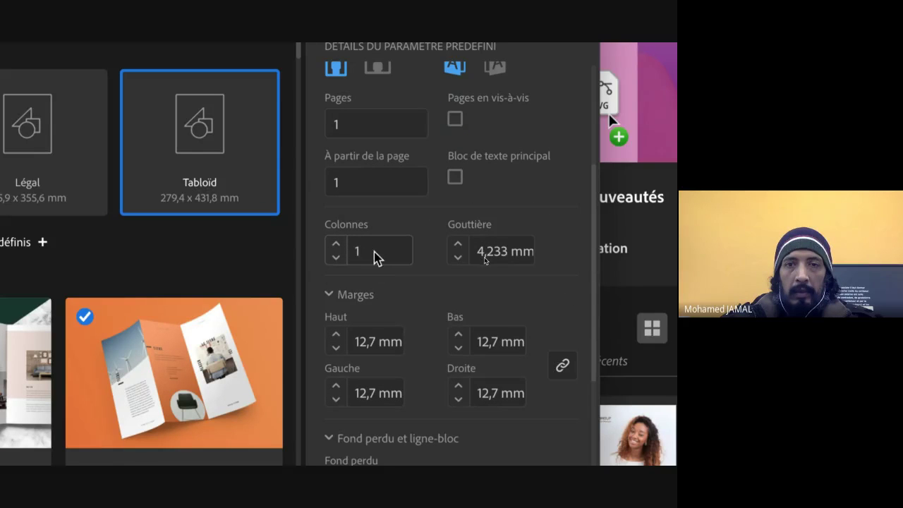
pyautogui.scroll(-2, 403, 263)
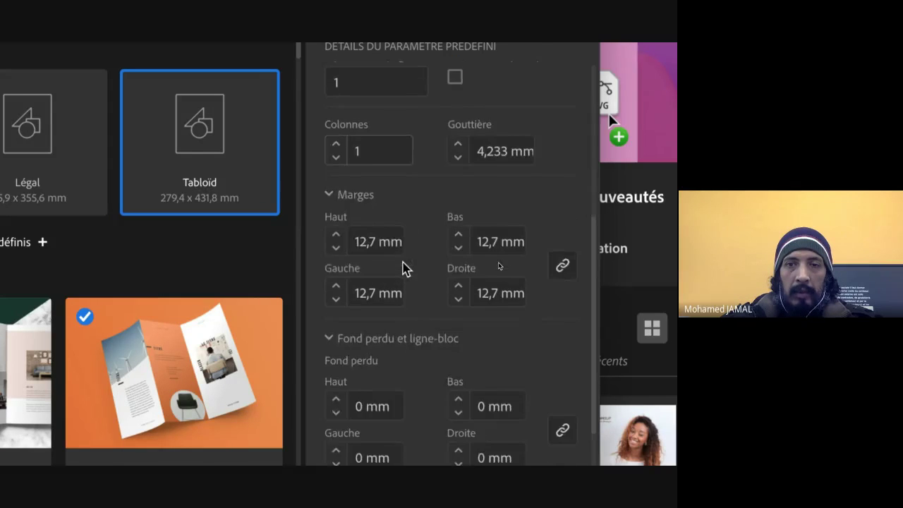
pyautogui.scroll(-1, 402, 267)
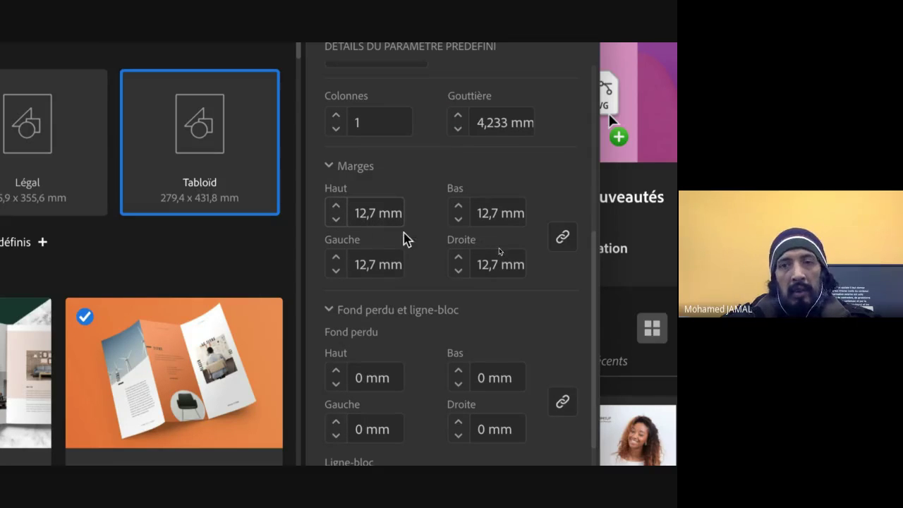
pyautogui.scroll(-3, 415, 249)
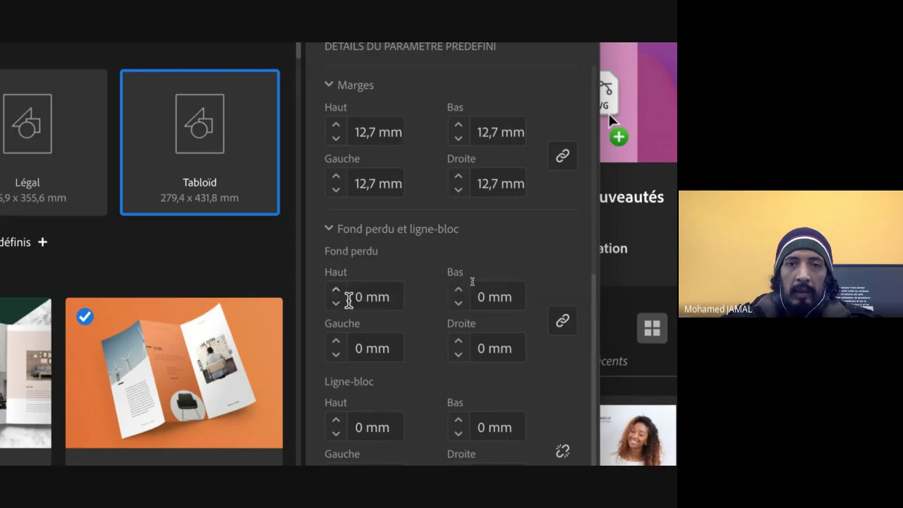
pyautogui.click(335, 291)
pyautogui.click(335, 291)
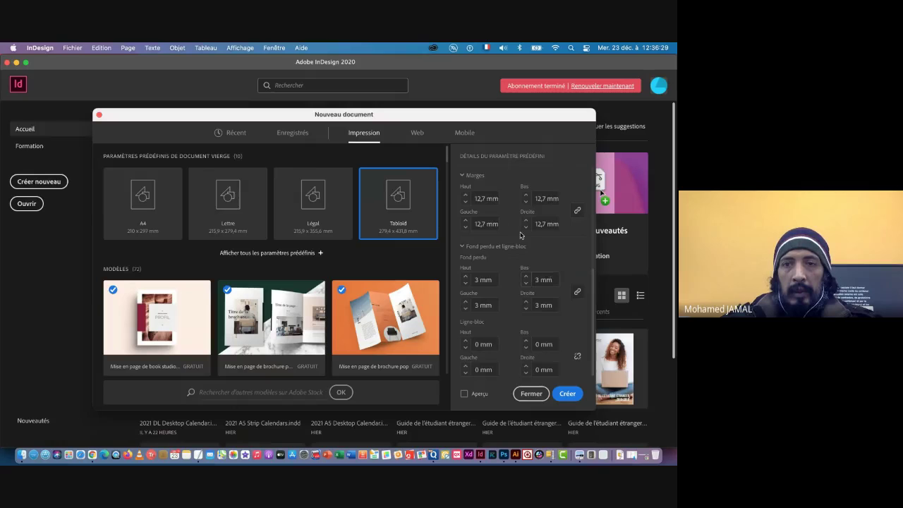
# - Review the page, column, margin and bleed settings and create the Affiche_3AI document
pyautogui.scroll(5, 520, 235)
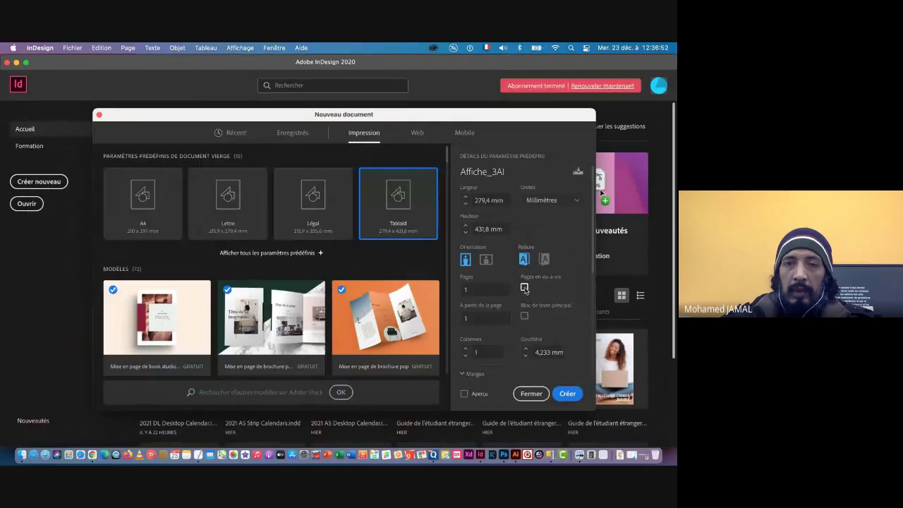
pyautogui.scroll(-2, 543, 331)
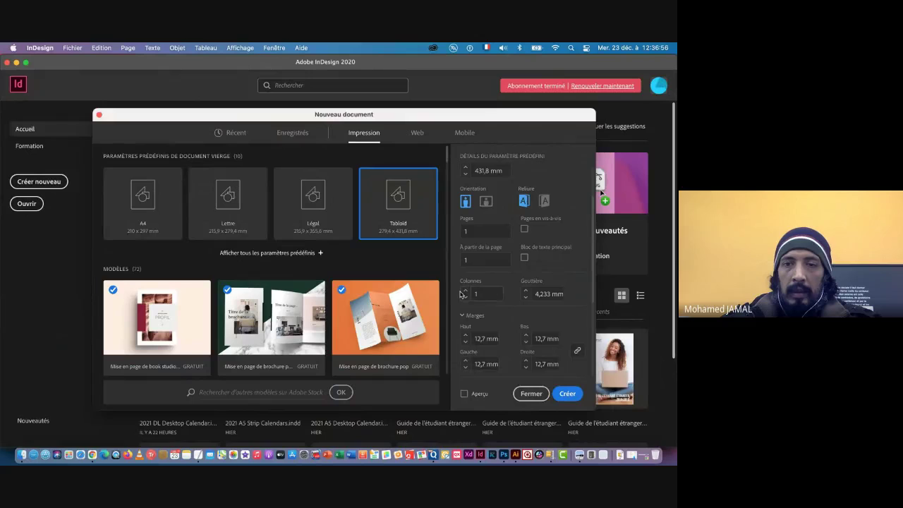
pyautogui.scroll(-2, 484, 298)
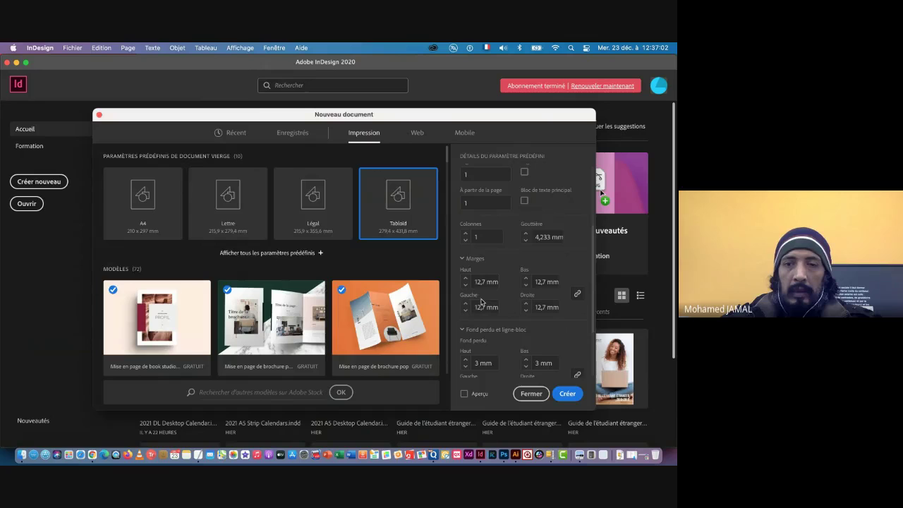
pyautogui.click(567, 396)
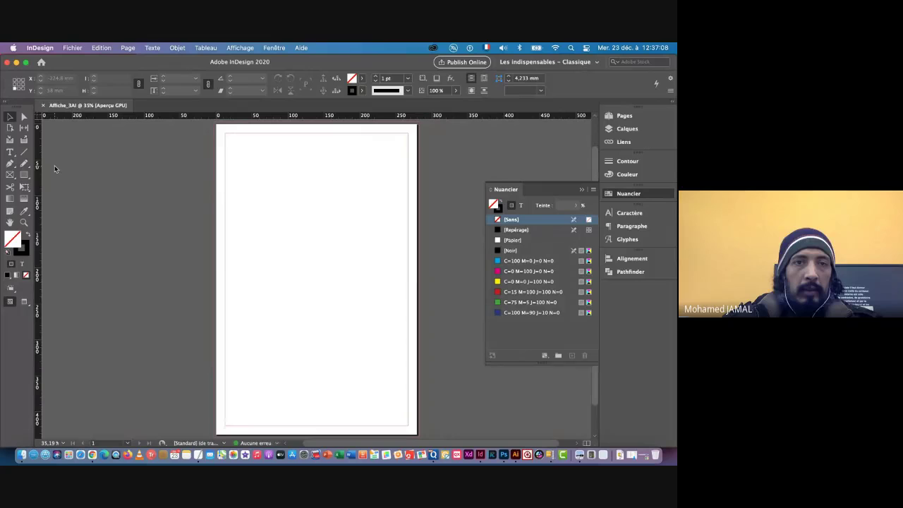
# - Switch to Chrome and view the reference image Faltposter Galerie.jpg from the course material
pyautogui.click(22, 454)
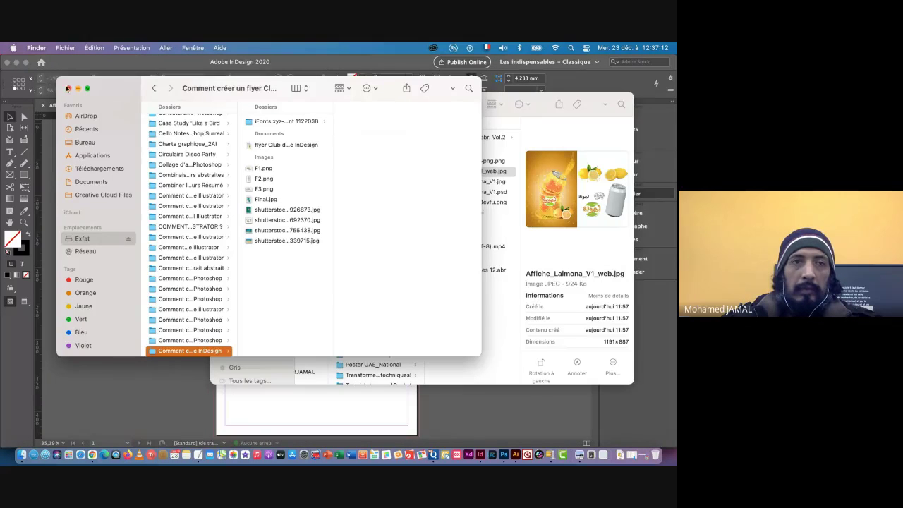
pyautogui.press('super+Tab')
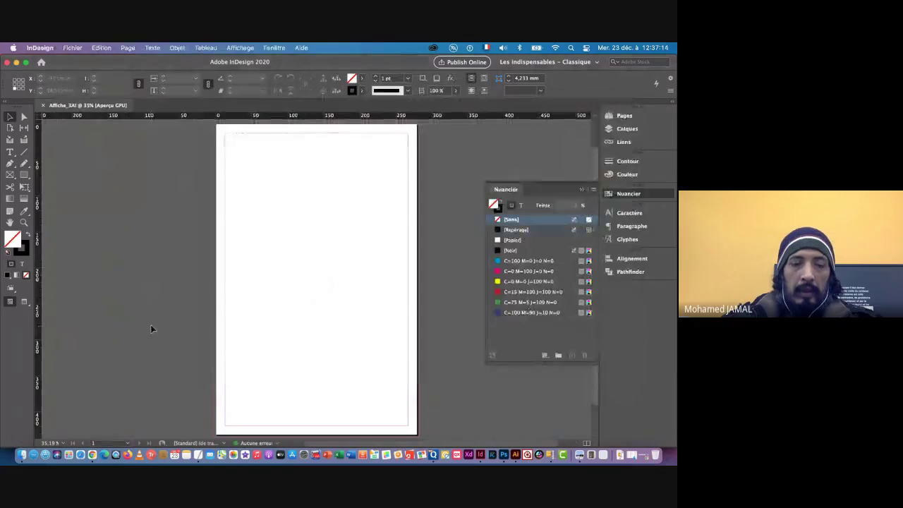
pyautogui.press('super+Tab')
pyautogui.click(215, 257)
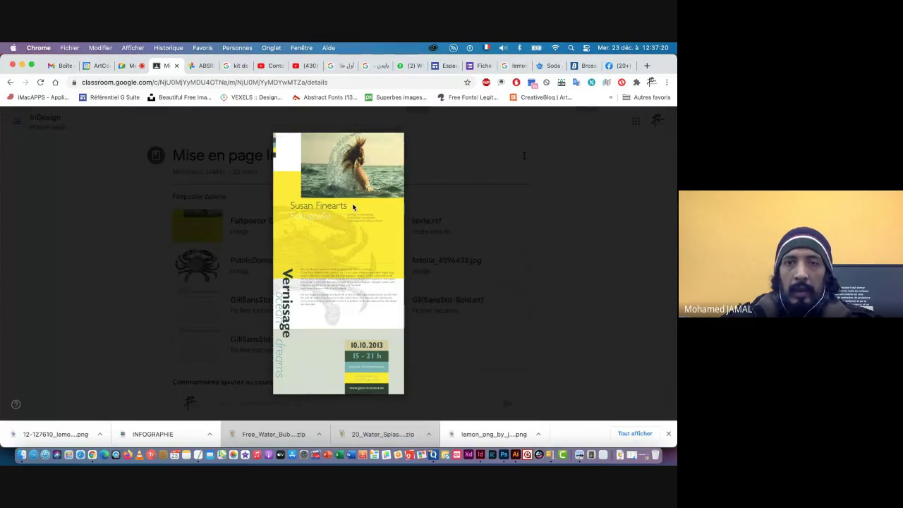
pyautogui.rightClick(341, 208)
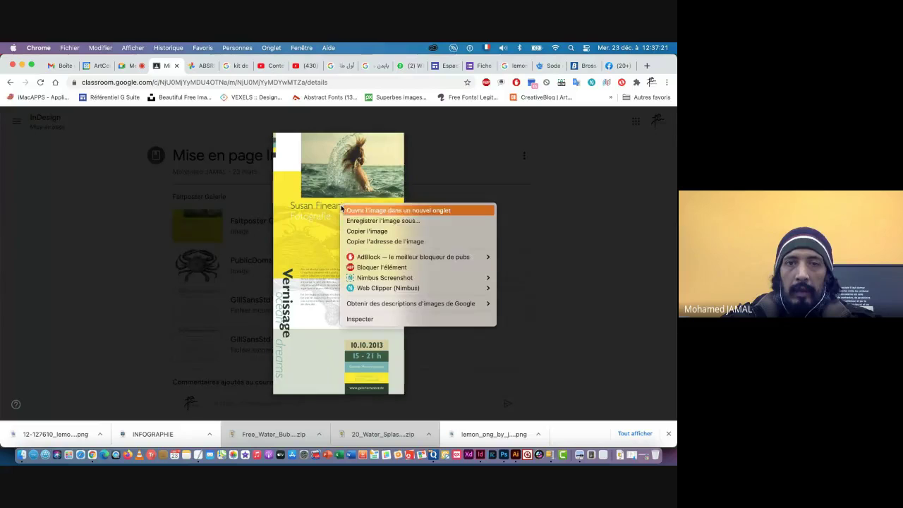
pyautogui.click(380, 223)
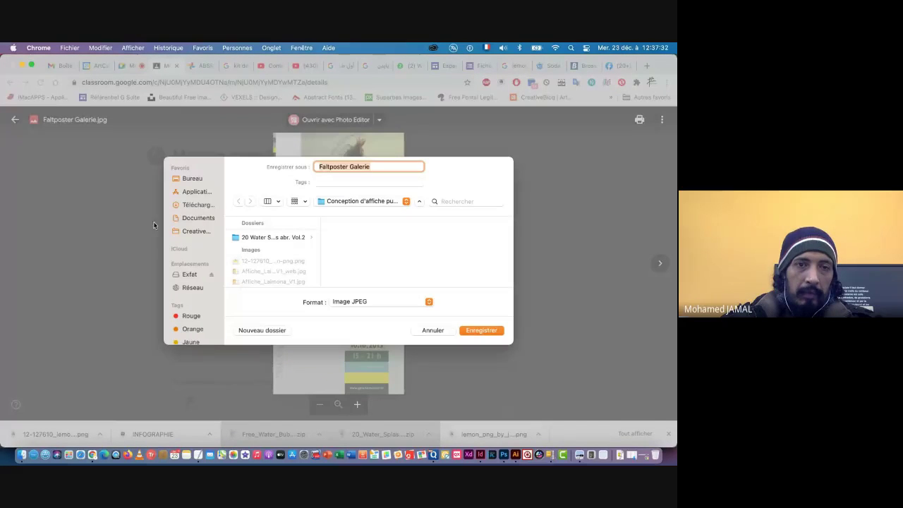
pyautogui.click(432, 330)
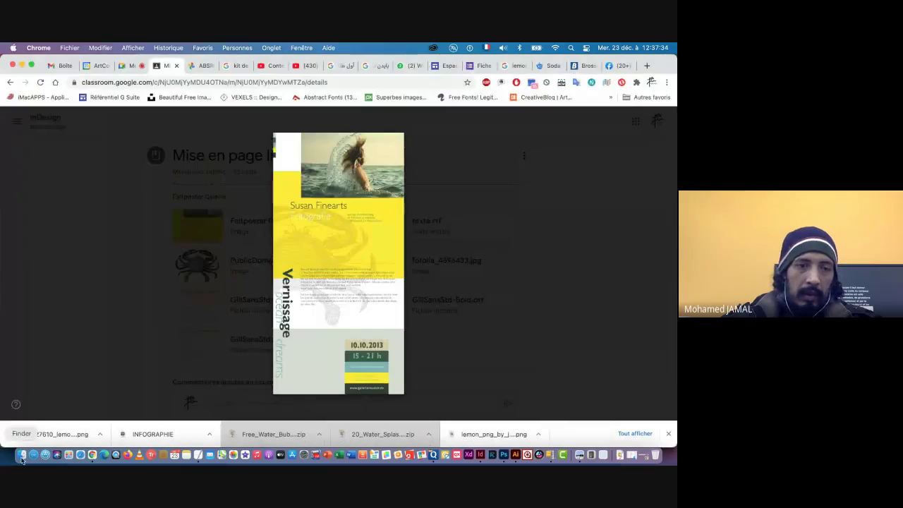
# - Switch to Finder and open the Faltposter folder inside the exercises folder on the Exfat drive
pyautogui.click(22, 455)
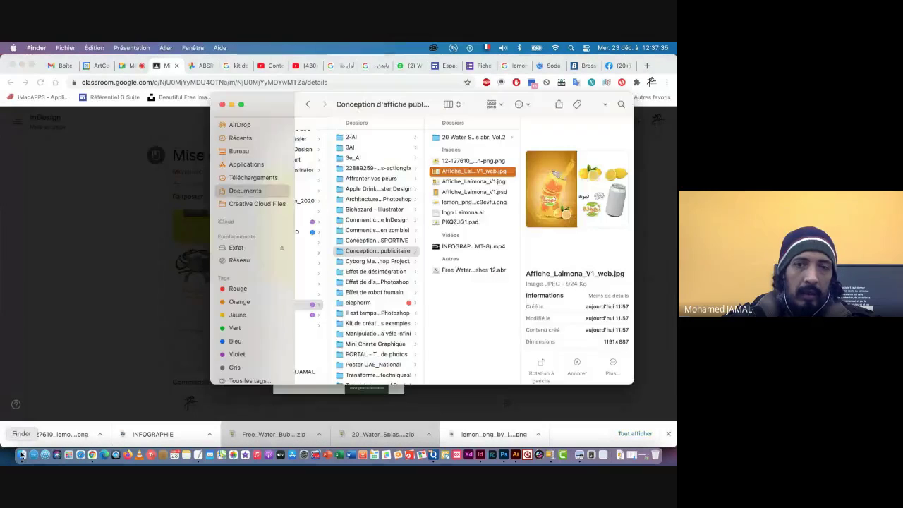
pyautogui.click(237, 248)
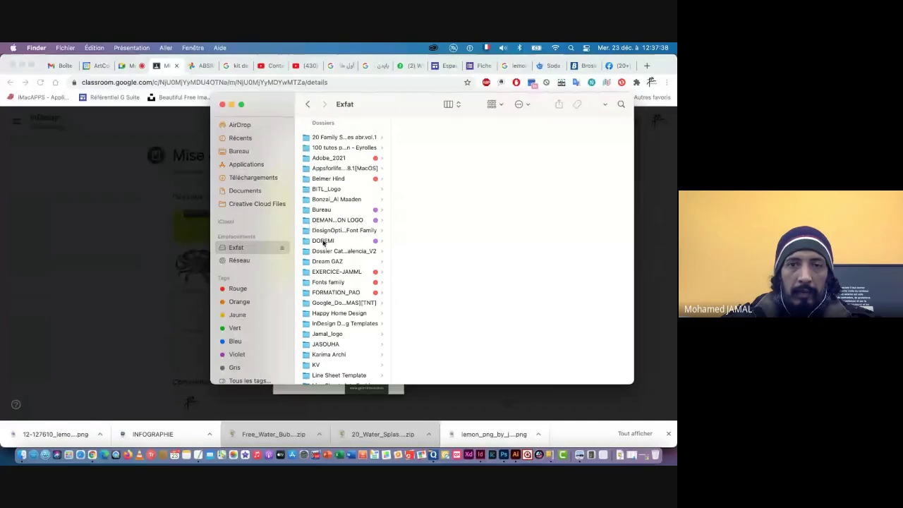
pyautogui.click(323, 274)
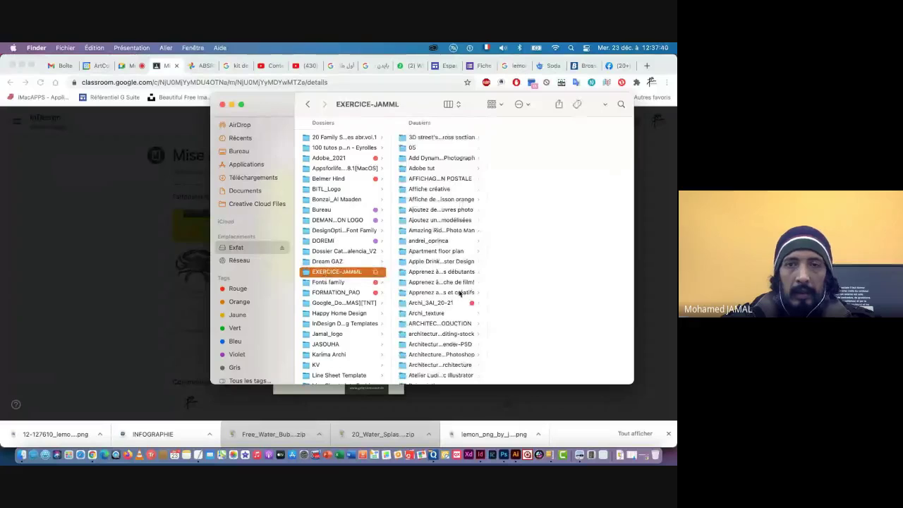
pyautogui.scroll(-15, 438, 309)
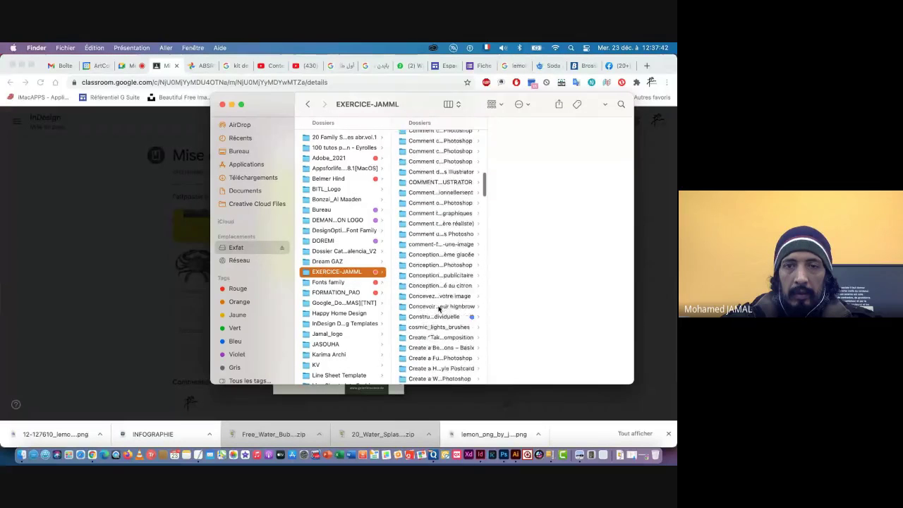
pyautogui.scroll(-5, 439, 309)
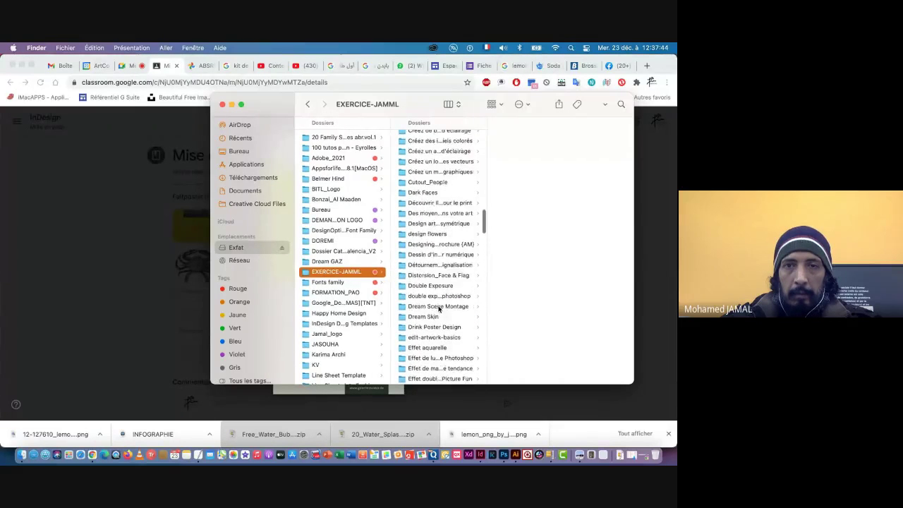
pyautogui.scroll(-5, 439, 309)
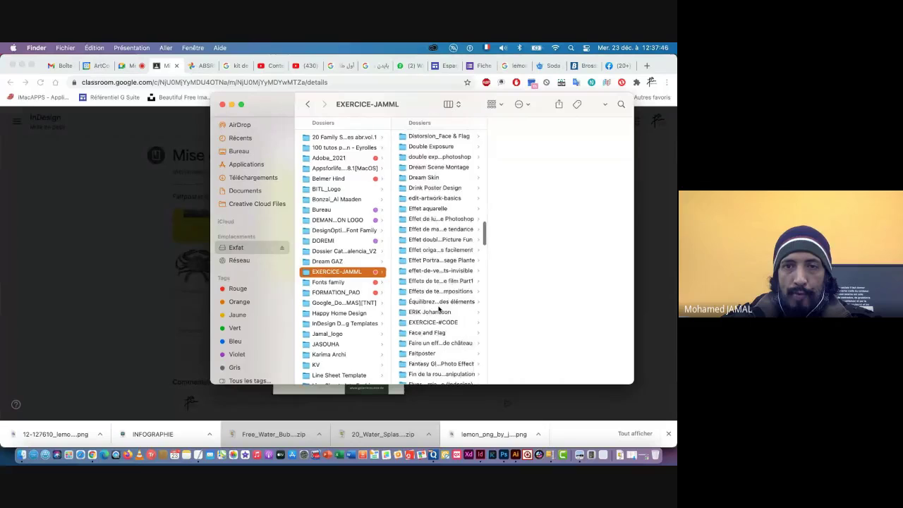
pyautogui.scroll(-2, 438, 309)
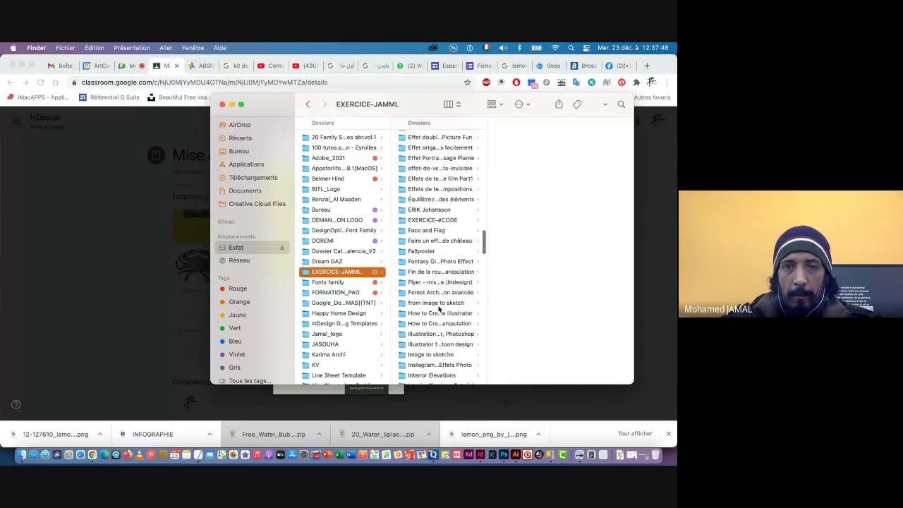
pyautogui.click(421, 249)
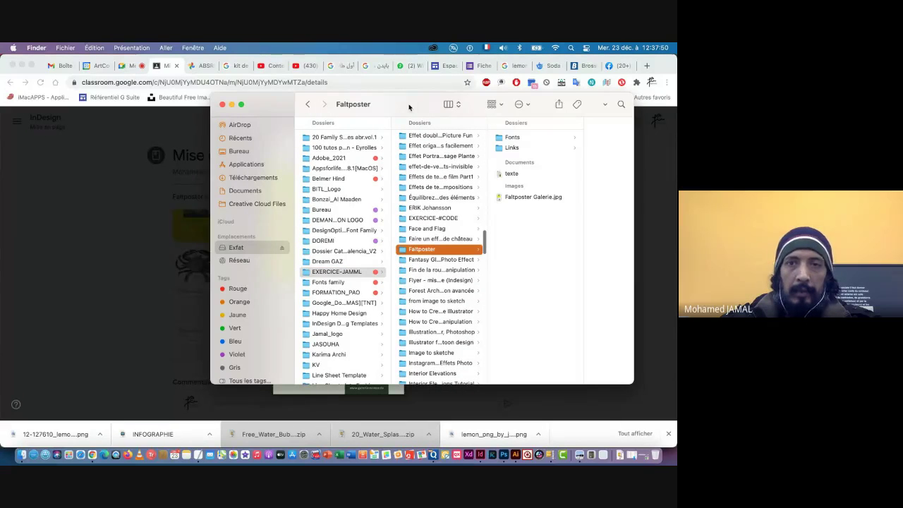
# - Move the Finder window aside and preview the image Faltposter Galerie.jpg from the Faltposter folder
pyautogui.moveTo(409, 107); pyautogui.dragTo(280, 104)
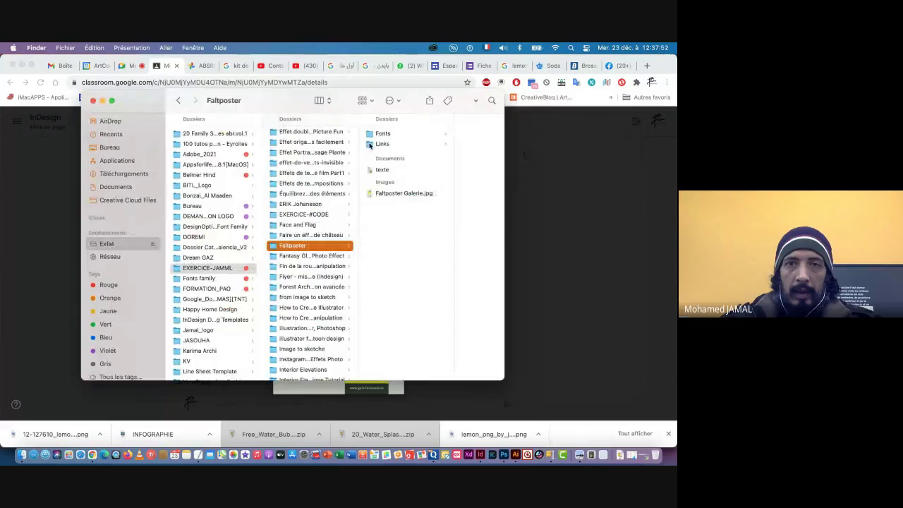
pyautogui.click(387, 194)
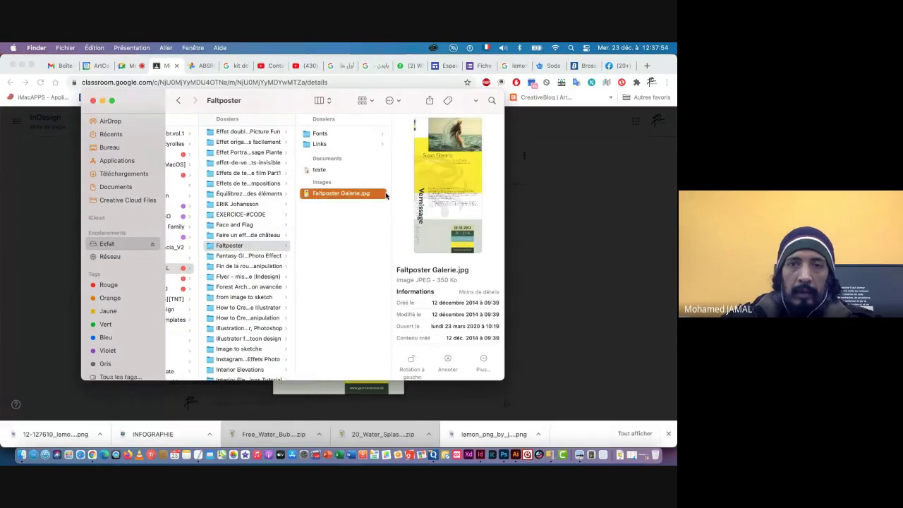
pyautogui.press('space')
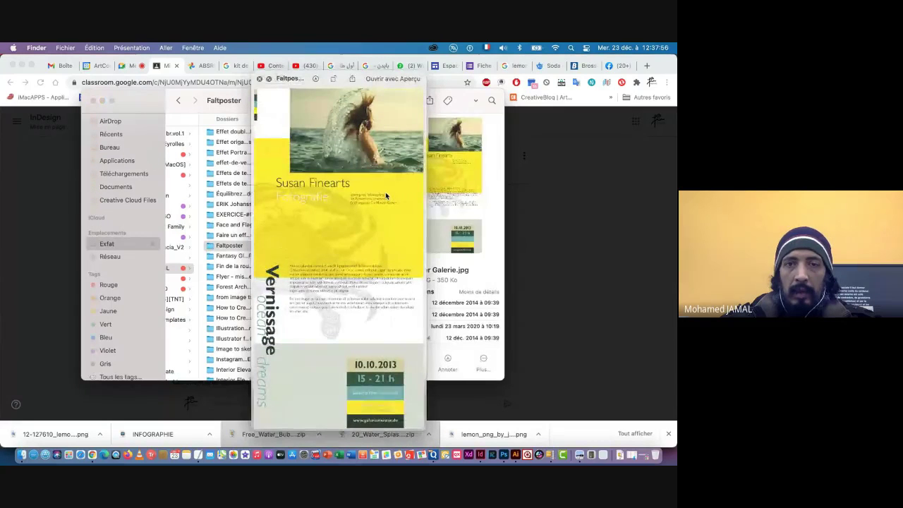
pyautogui.press('space')
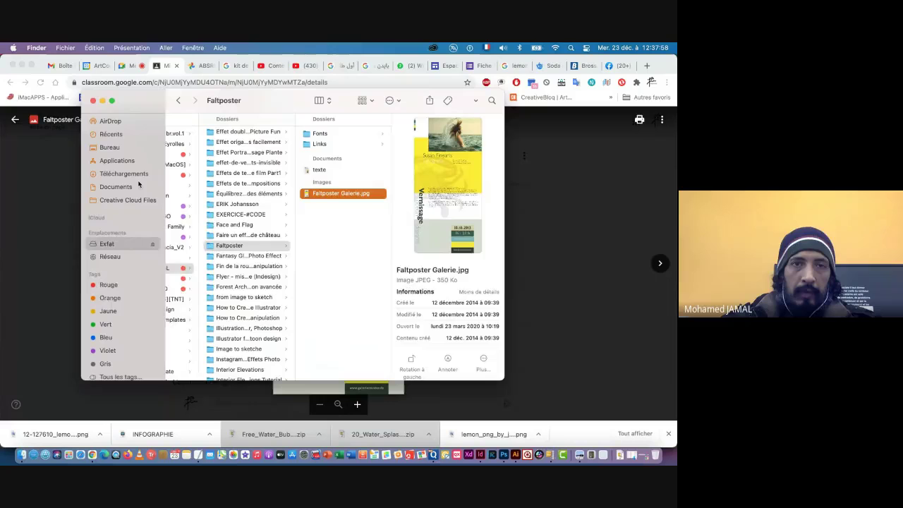
# - Place the image Faltposter Galerie.jpg from the Finder onto the pasteboard of the InDesign document Affiche_3AI
pyautogui.press('super+Tab')
pyautogui.press('super+Tab')
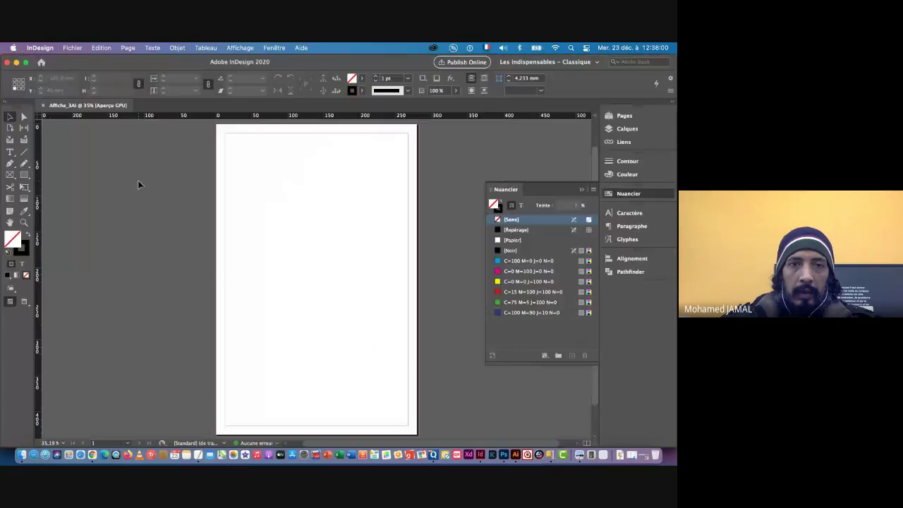
pyautogui.press('super+Tab')
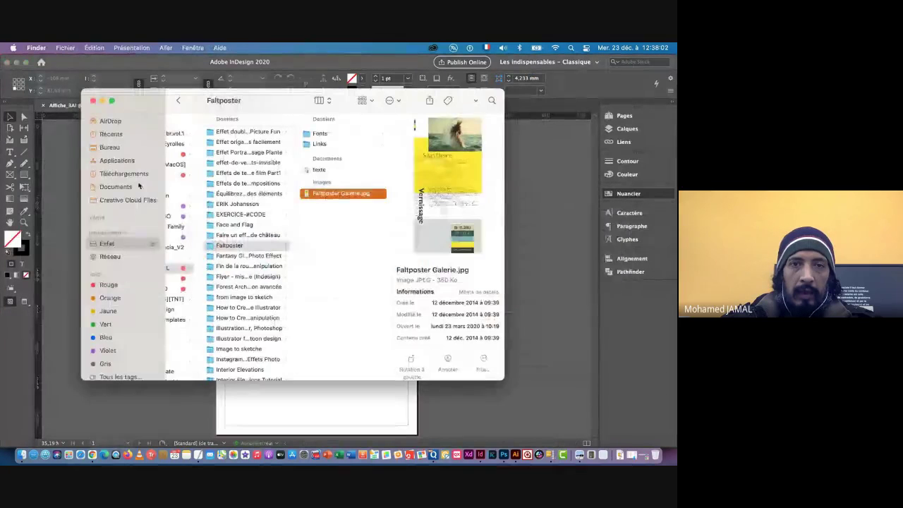
pyautogui.moveTo(263, 100); pyautogui.dragTo(369, 112)
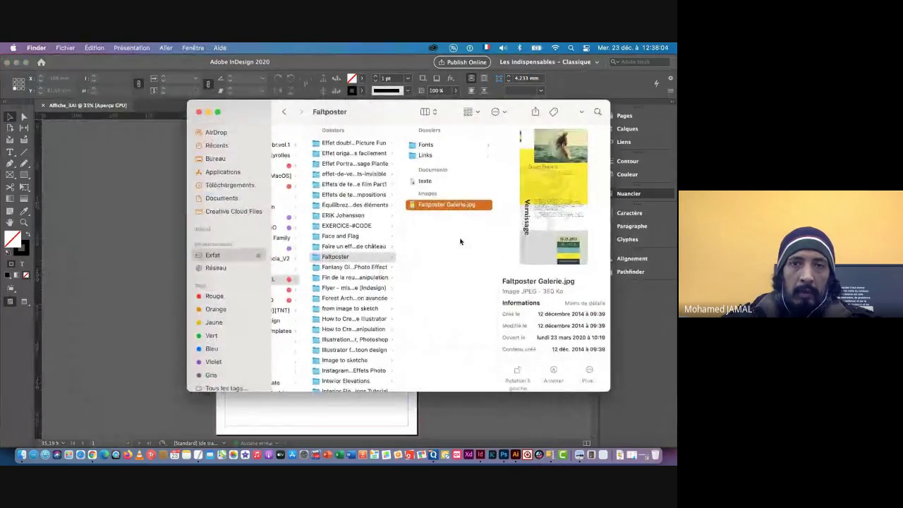
pyautogui.moveTo(411, 206); pyautogui.dragTo(88, 172)
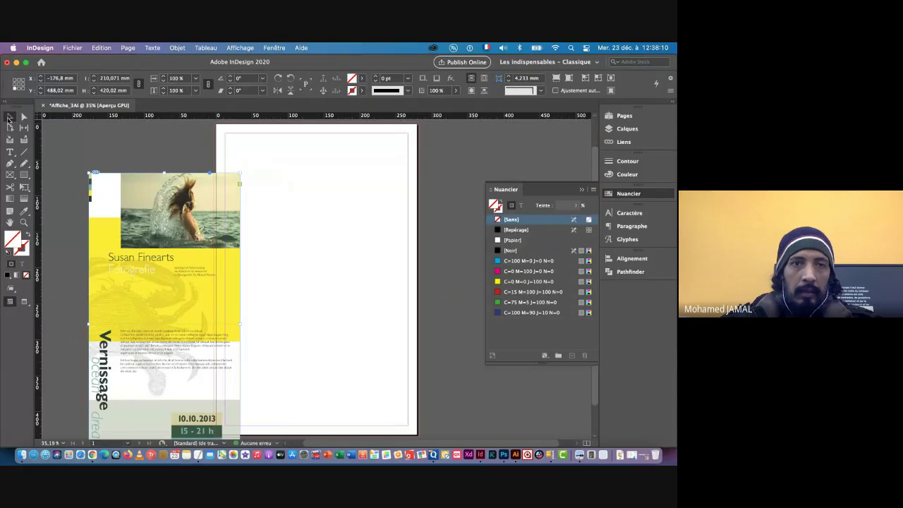
# - Move the poster image beside the page with its top edge level with the page, at about X -223.3 mm, Y 422 mm
pyautogui.moveTo(170, 246); pyautogui.dragTo(138, 196)
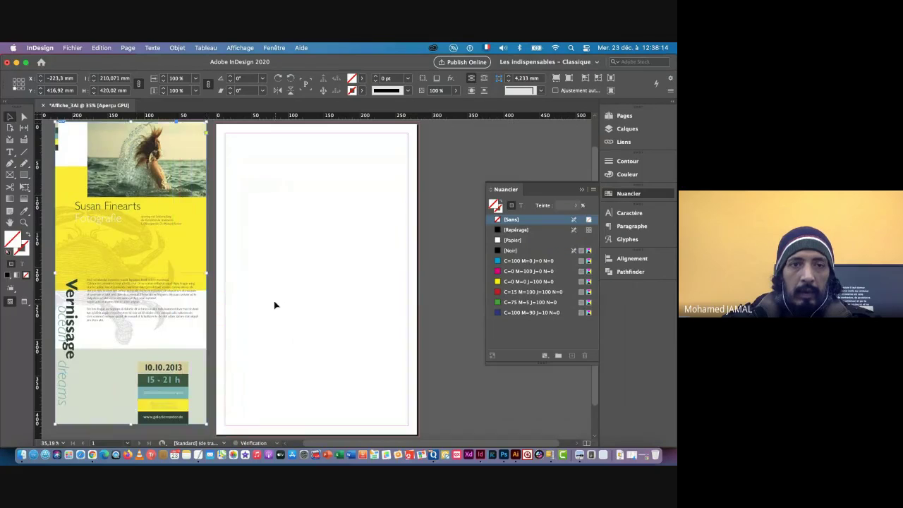
pyautogui.hscroll(-2, 350, 291)
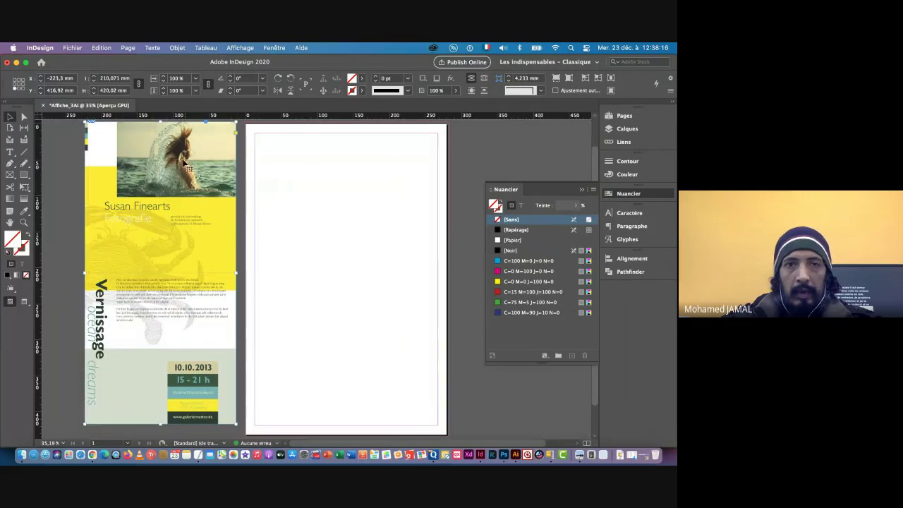
pyautogui.moveTo(184, 164); pyautogui.dragTo(184, 167)
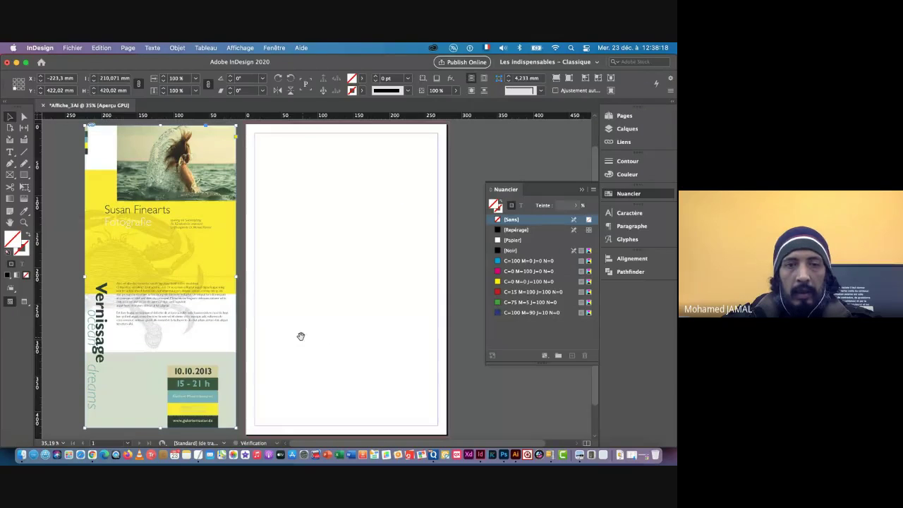
pyautogui.moveTo(301, 336)
pyautogui.mouseDown()
pyautogui.moveTo(298, 322)
pyautogui.moveTo(308, 343)
pyautogui.mouseUp()
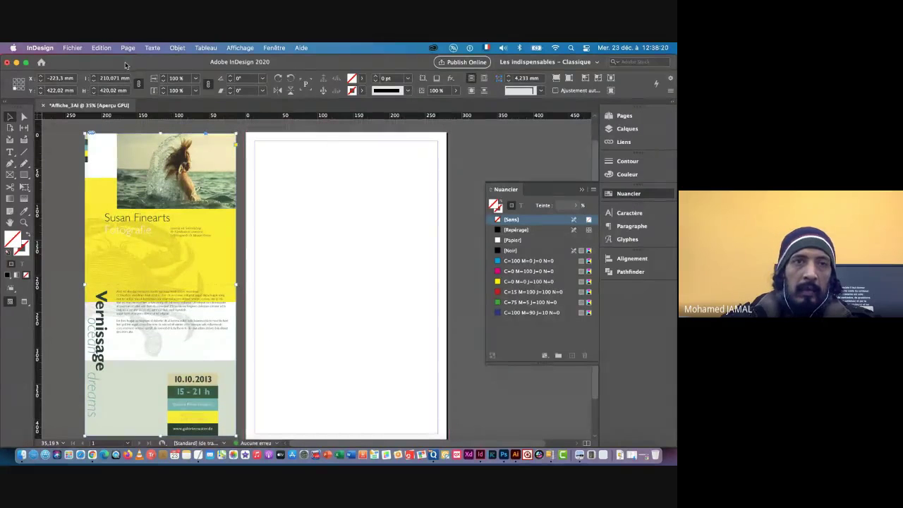
# - Lock the reference poster image on the pasteboard and test the lock by trying to move it
pyautogui.click(177, 48)
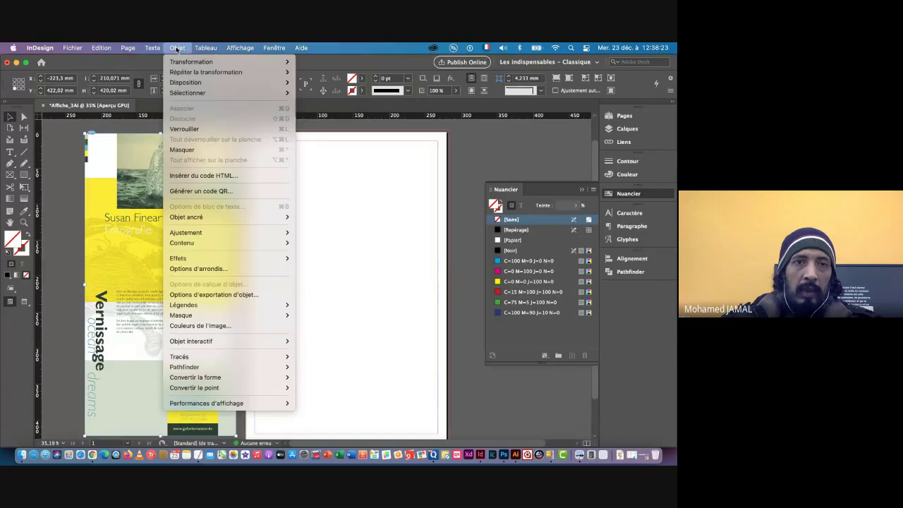
pyautogui.click(240, 132)
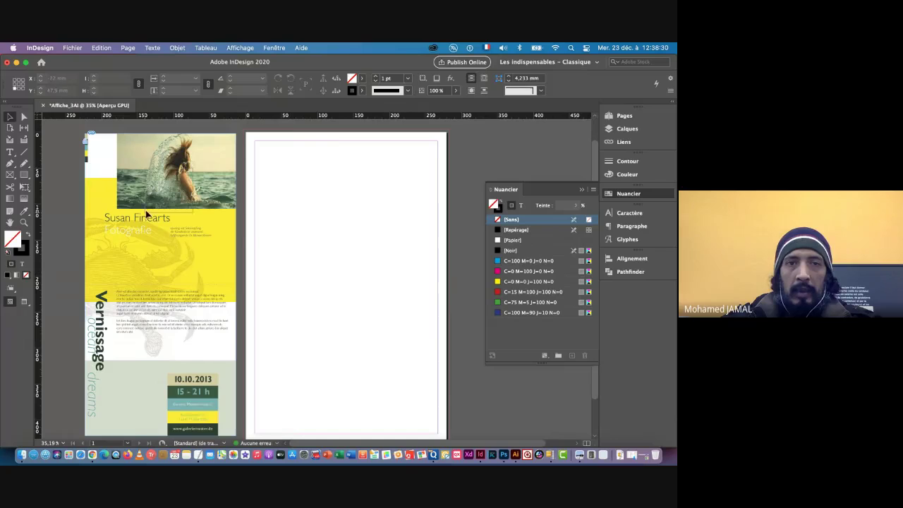
pyautogui.moveTo(146, 214); pyautogui.dragTo(145, 212)
pyautogui.moveTo(222, 162); pyautogui.dragTo(170, 215)
pyautogui.moveTo(191, 180); pyautogui.dragTo(117, 237)
pyautogui.moveTo(200, 198); pyautogui.dragTo(188, 252)
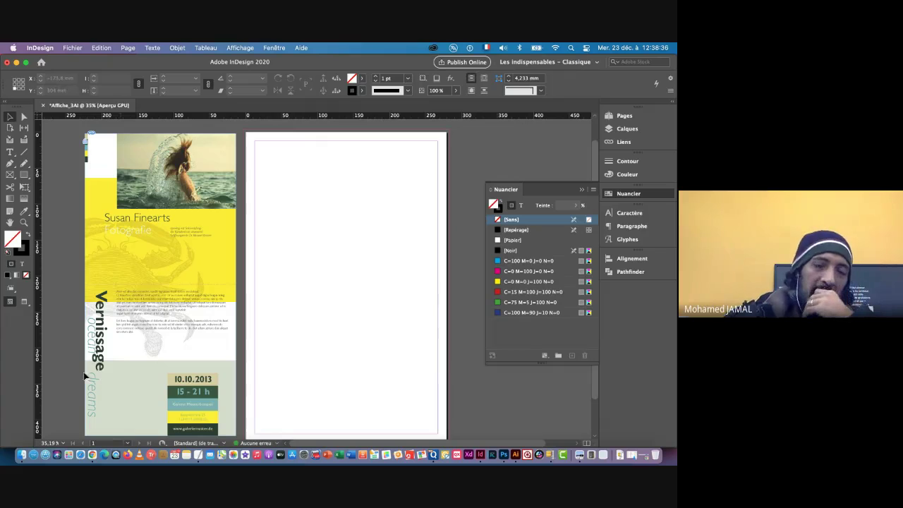
# - Switch to Finder, preview the GillSansStd Bold, Light and LightItalic fonts in the Fonts folder, and select all three files
pyautogui.click(22, 456)
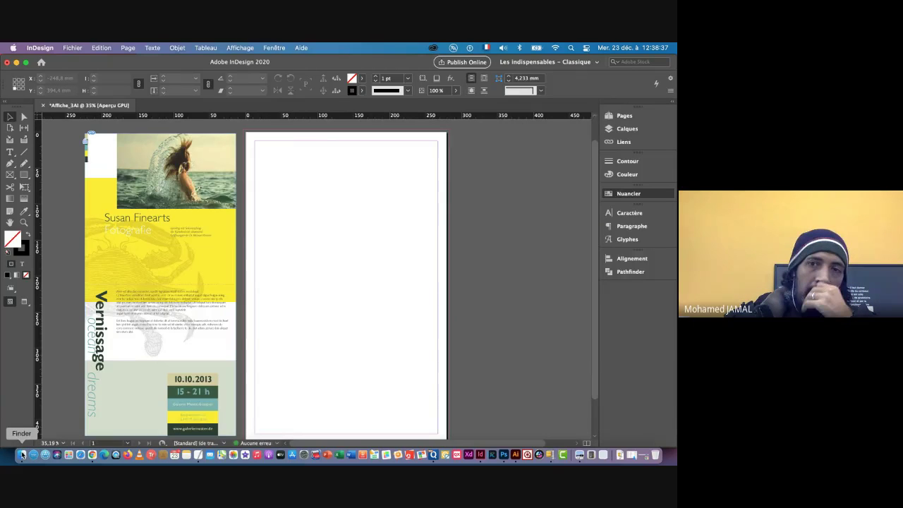
pyautogui.click(416, 146)
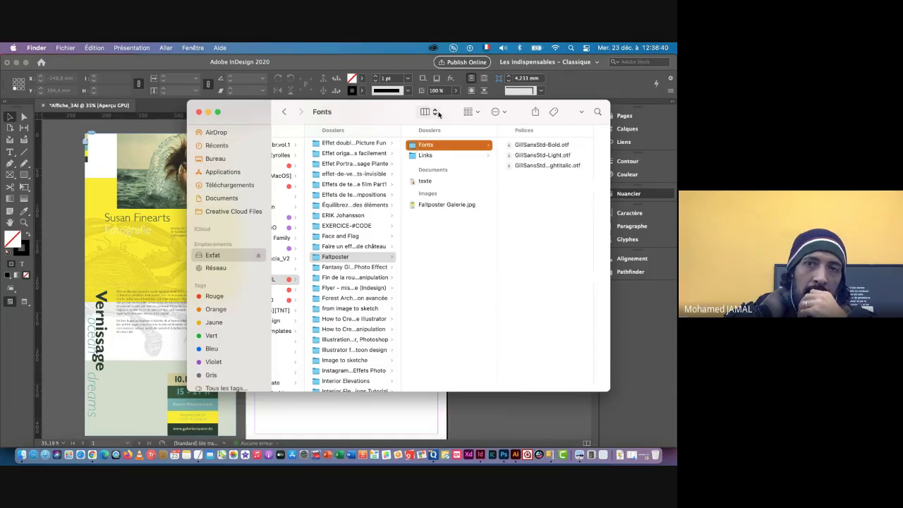
pyautogui.moveTo(383, 115); pyautogui.dragTo(281, 114)
pyautogui.click(443, 144)
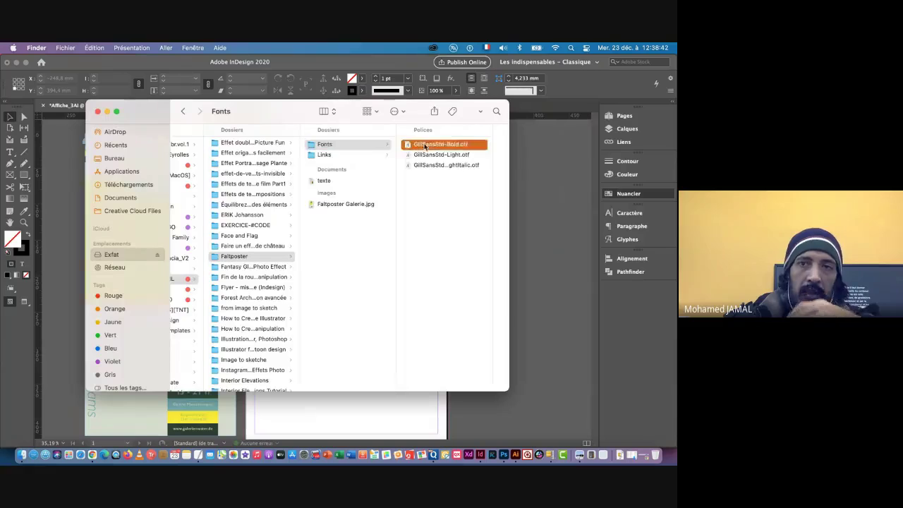
pyautogui.press('space')
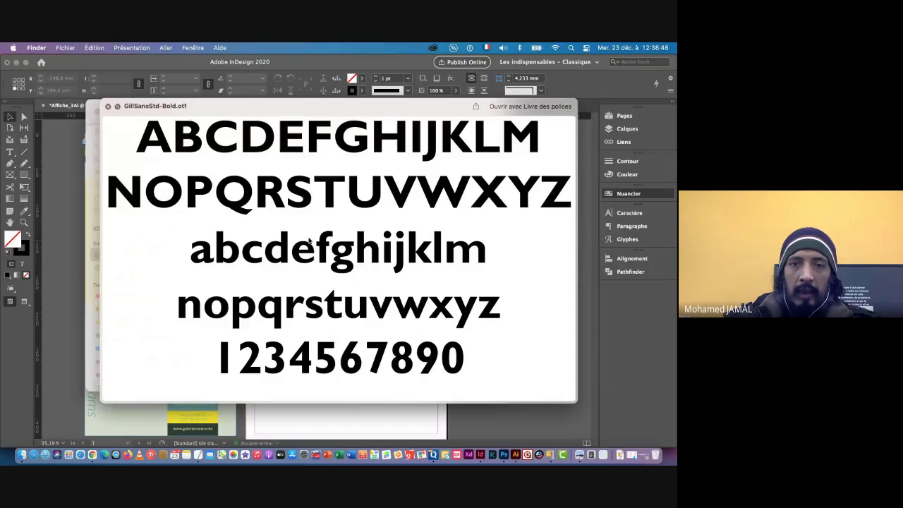
pyautogui.press('Down')
pyautogui.press('Down')
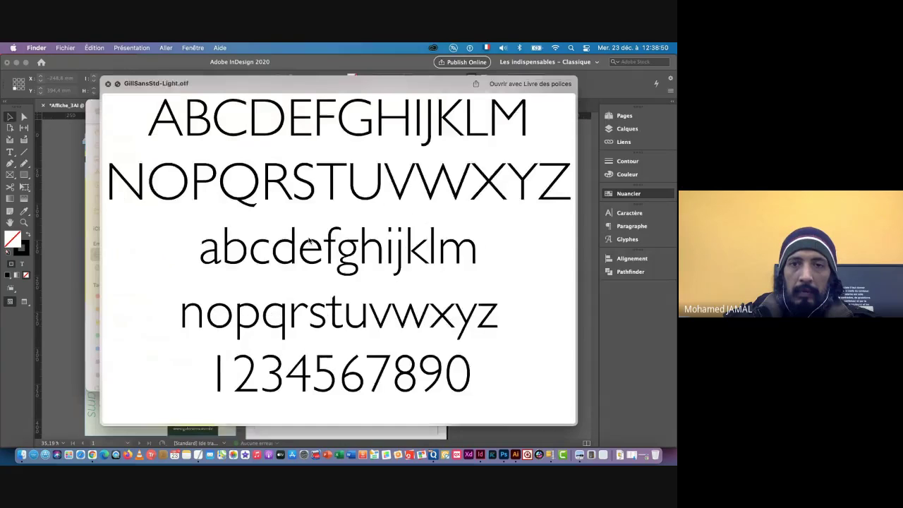
pyautogui.press('Up')
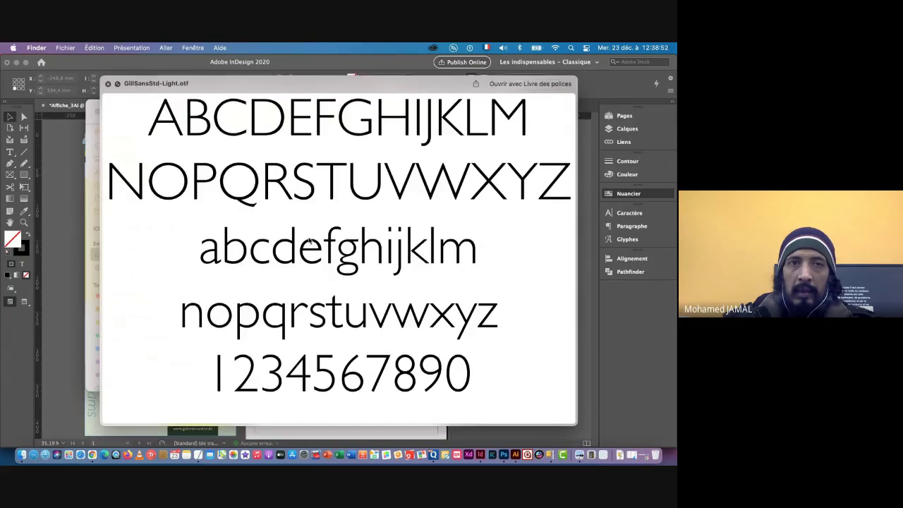
pyautogui.press('Up')
pyautogui.press('Down')
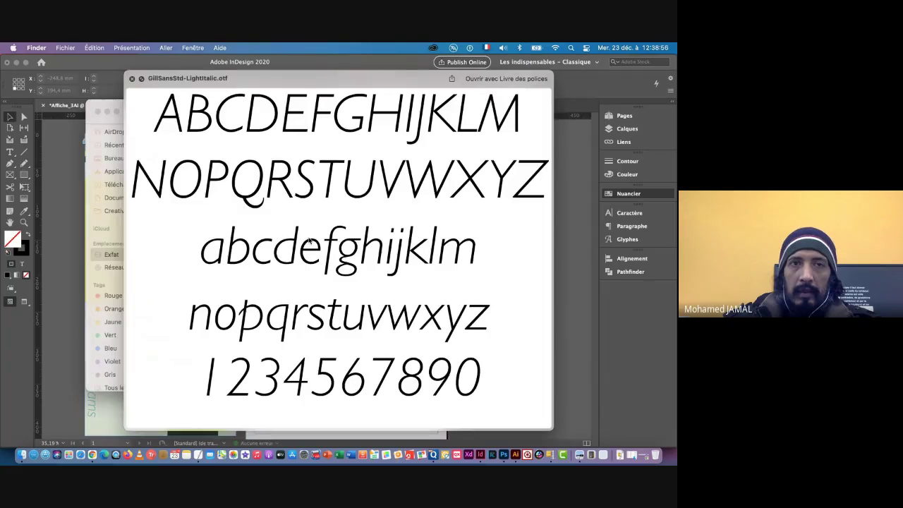
pyautogui.press('space')
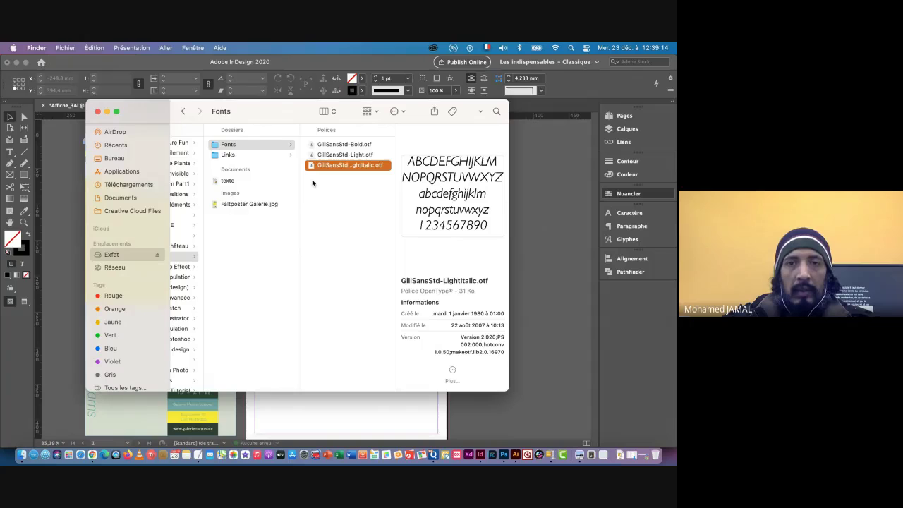
pyautogui.moveTo(345, 183); pyautogui.dragTo(325, 144)
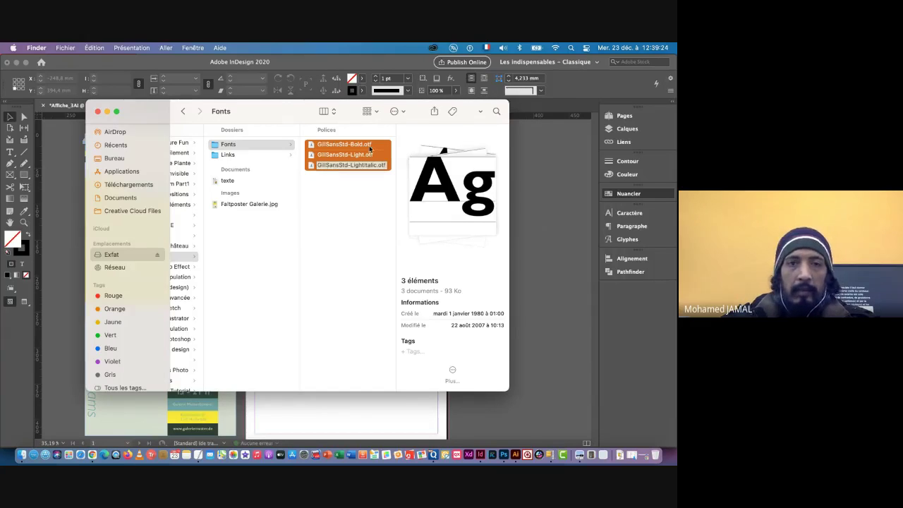
# - Preview the images fotolia_4596433.jpg and PublicDomain-crab.jpg in the Links folder
pyautogui.click(219, 156)
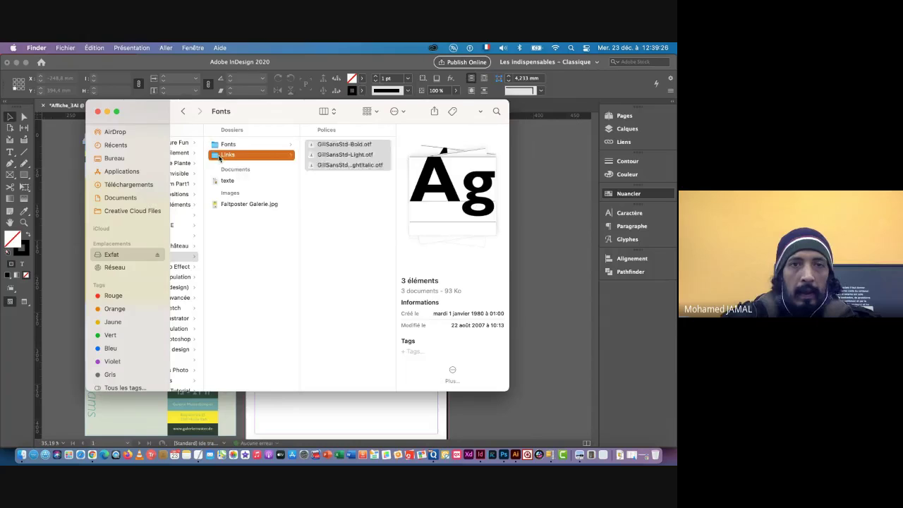
pyautogui.click(322, 148)
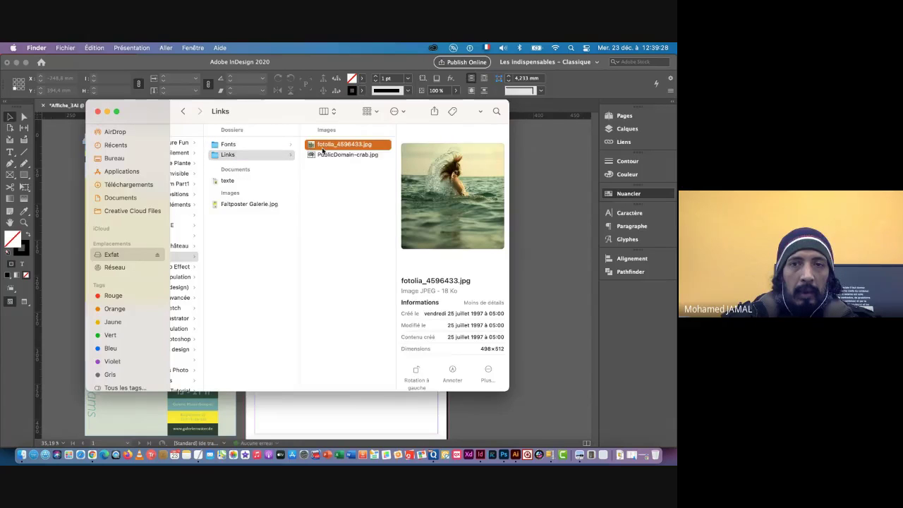
pyautogui.press('space')
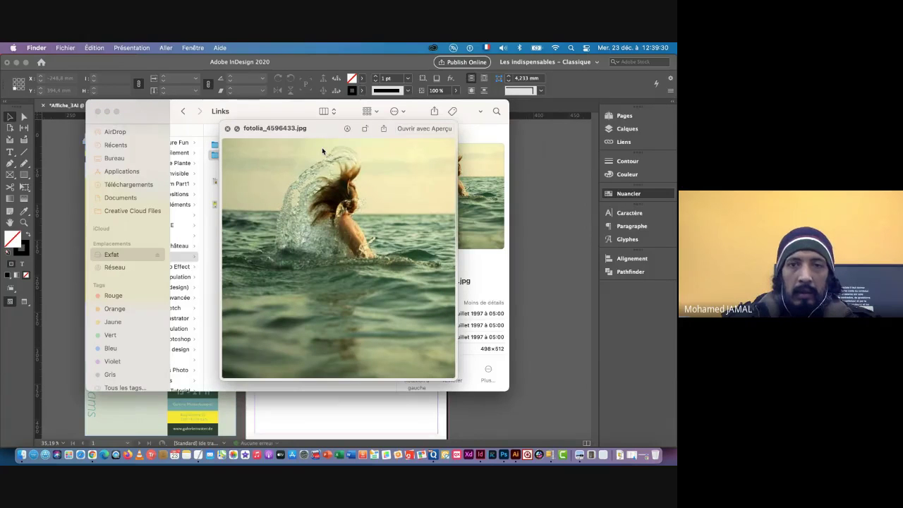
pyautogui.press('Down')
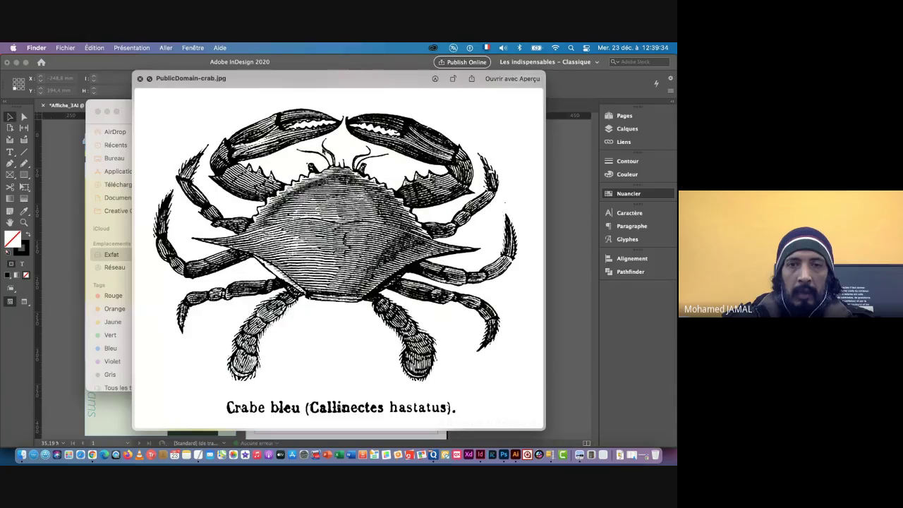
pyautogui.press('space')
# - Preview the contents of the texte document in the Faltposter folder
pyautogui.press('Left')
pyautogui.press('Down')
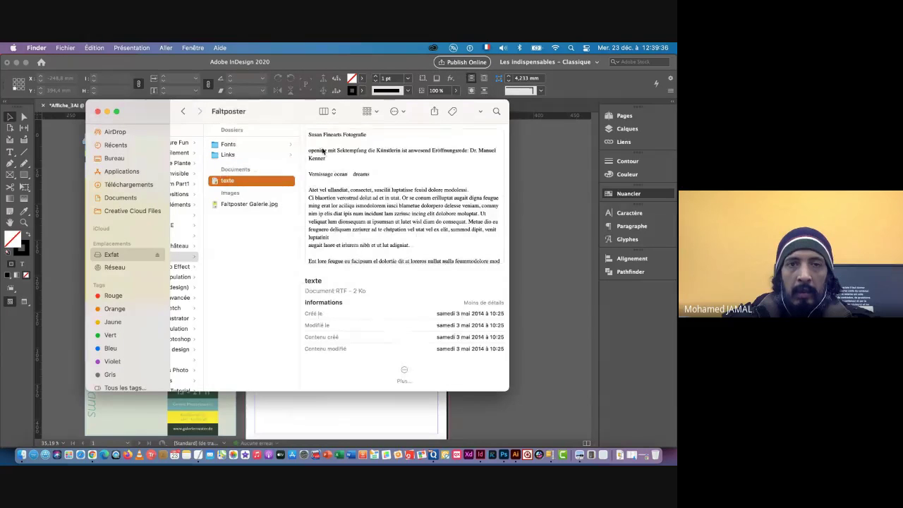
pyautogui.press('space')
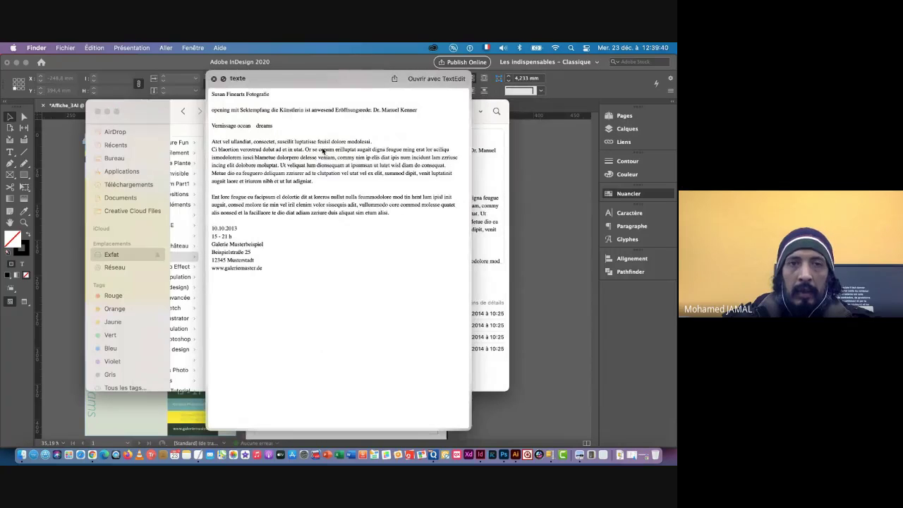
pyautogui.press('space')
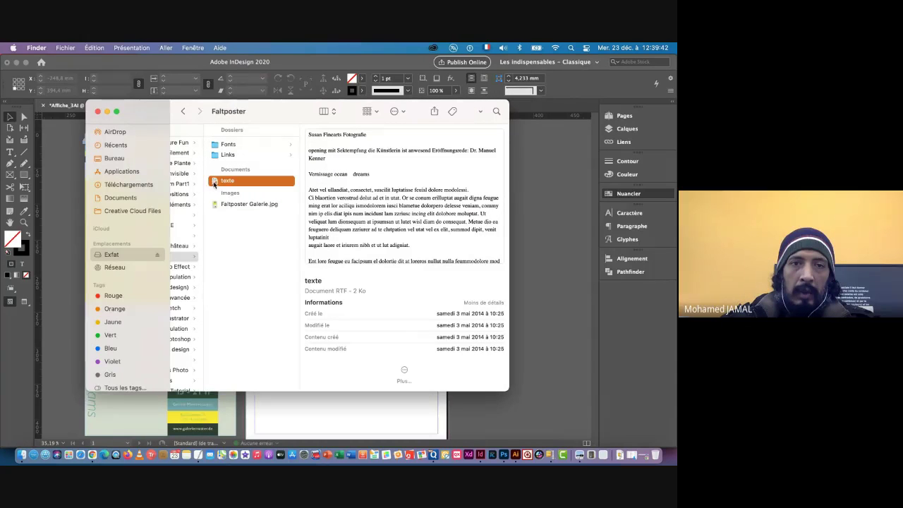
# - Open the texte file in TextEdit, close the untitled document without keeping it, and return to InDesign
pyautogui.doubleClick(214, 181)
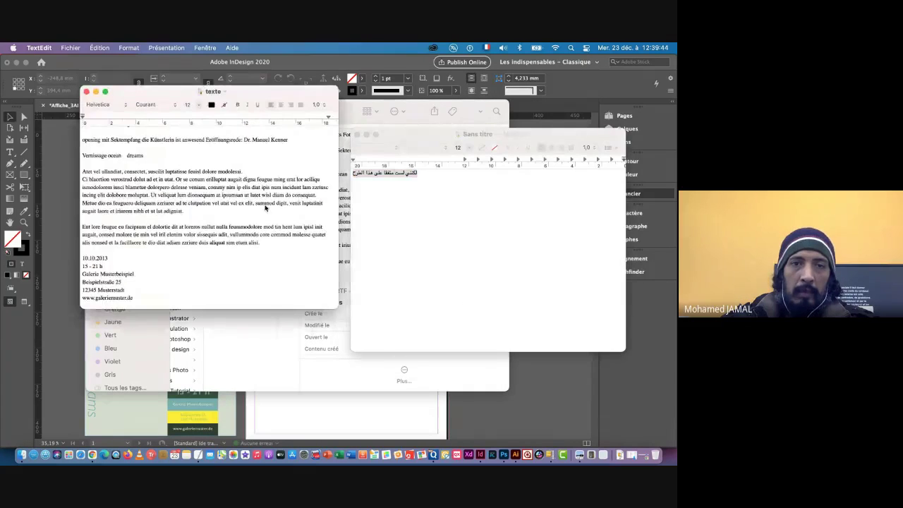
pyautogui.click(357, 134)
pyautogui.click(409, 320)
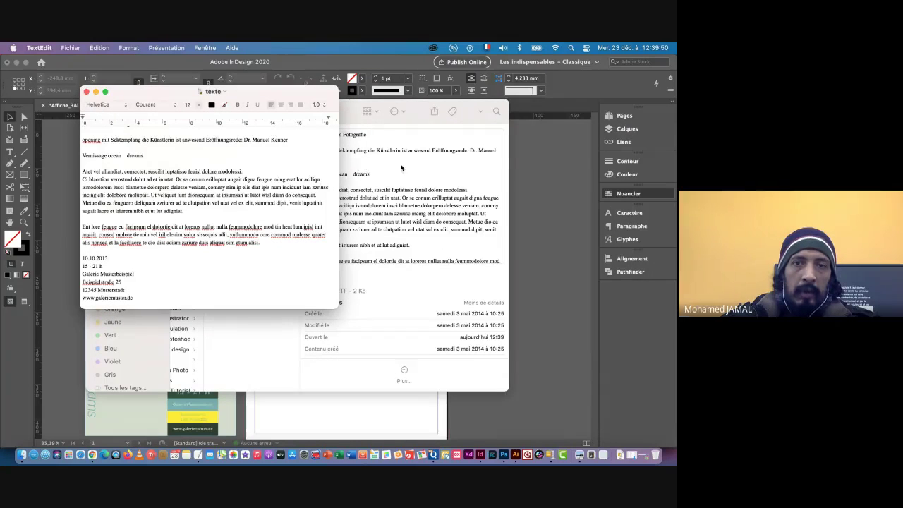
pyautogui.click(310, 413)
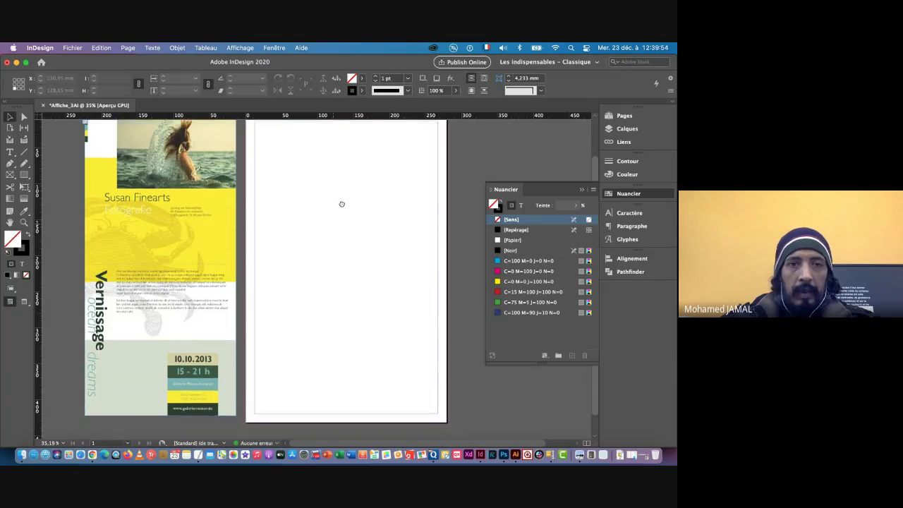
# - Draw a small rectangle frame about 8.5 by 7.25 mm on the pasteboard beside the reference poster's colour strip
pyautogui.moveTo(347, 222); pyautogui.dragTo(347, 251)
pyautogui.moveTo(66, 163); pyautogui.dragTo(166, 159)
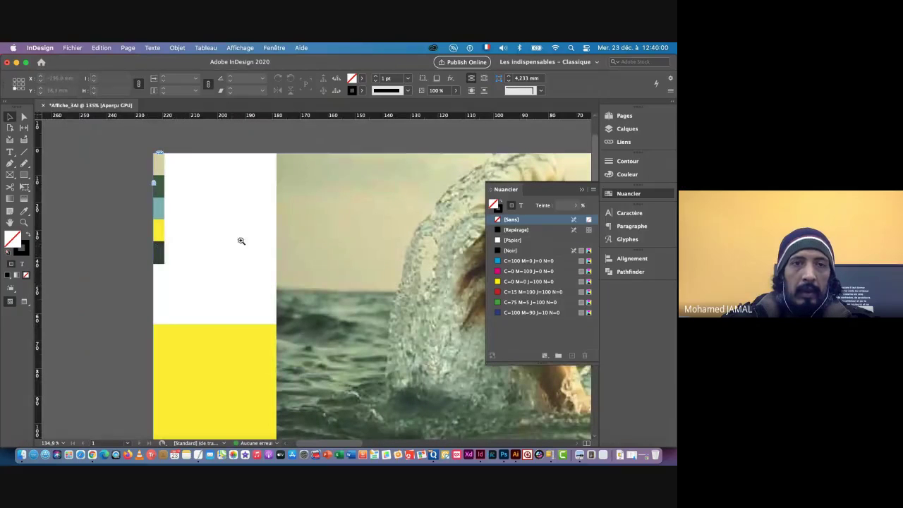
pyautogui.moveTo(224, 239)
pyautogui.mouseDown()
pyautogui.moveTo(209, 238)
pyautogui.moveTo(226, 237)
pyautogui.mouseUp()
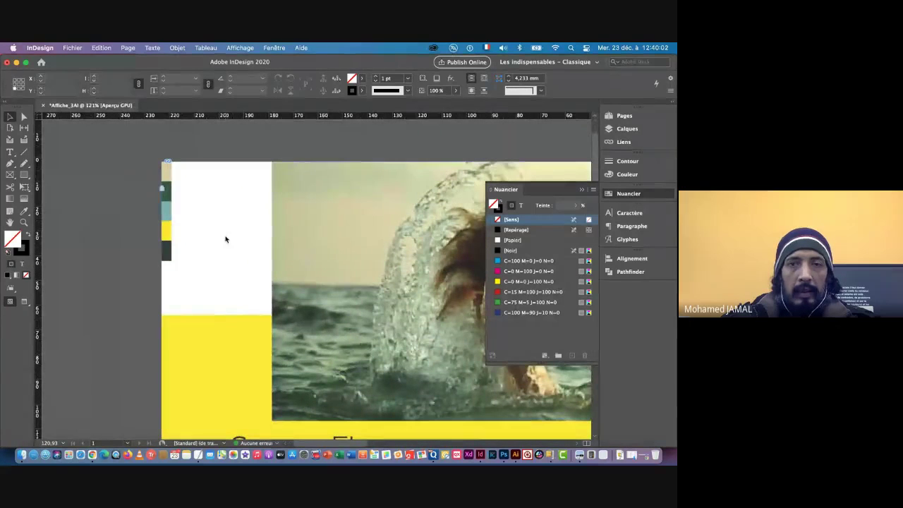
pyautogui.moveTo(318, 270); pyautogui.dragTo(300, 274)
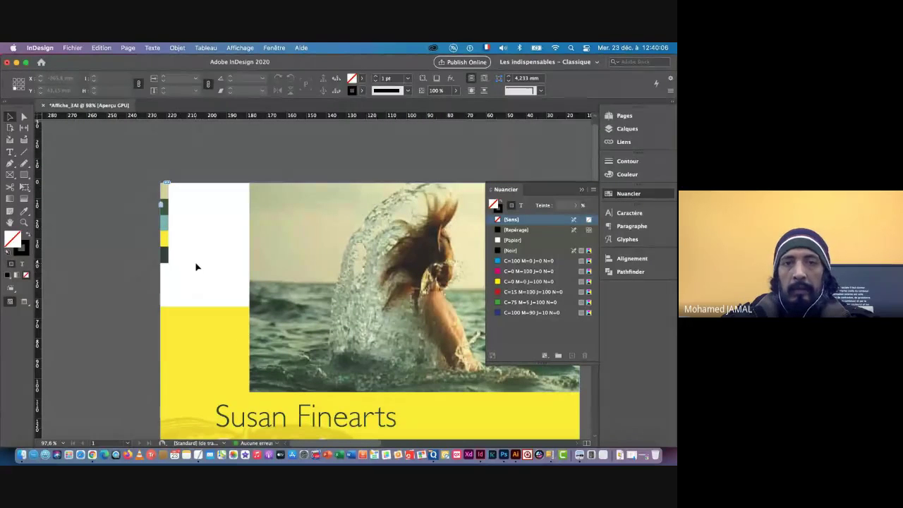
pyautogui.click(11, 175)
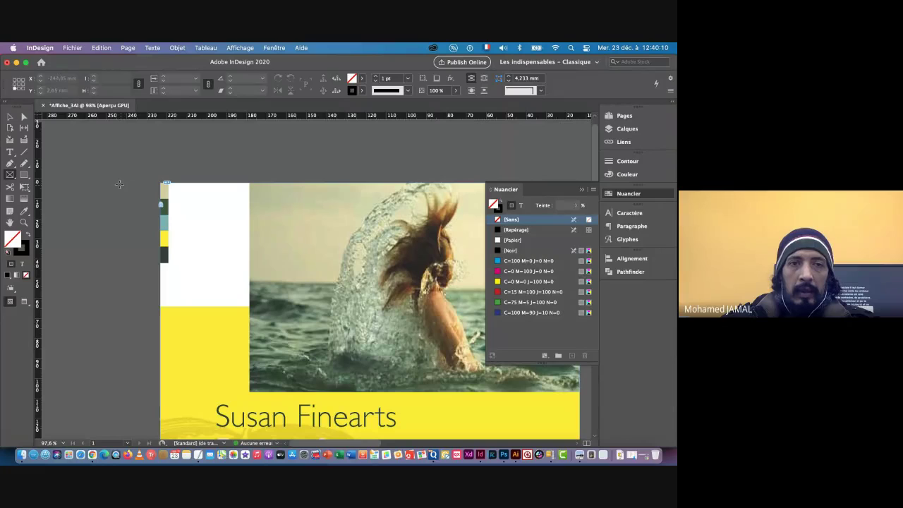
pyautogui.moveTo(115, 185); pyautogui.dragTo(132, 199)
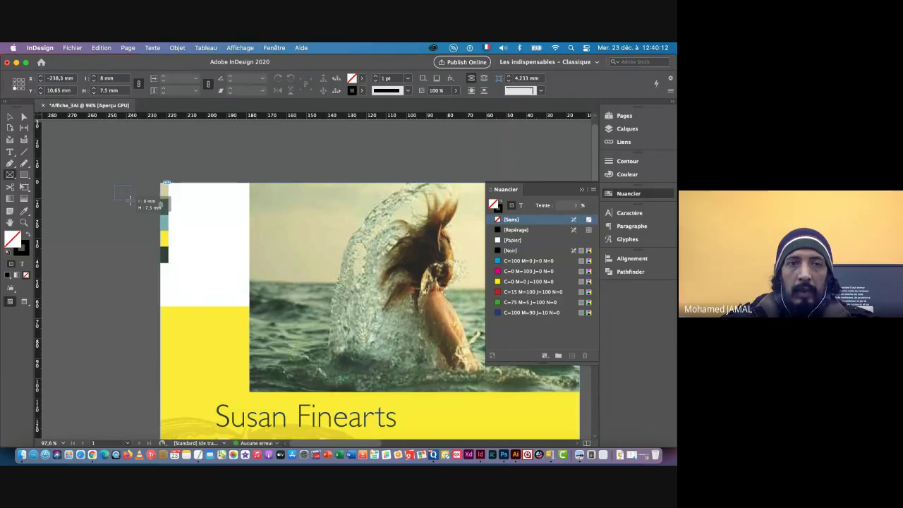
pyautogui.scroll(3, 101, 200)
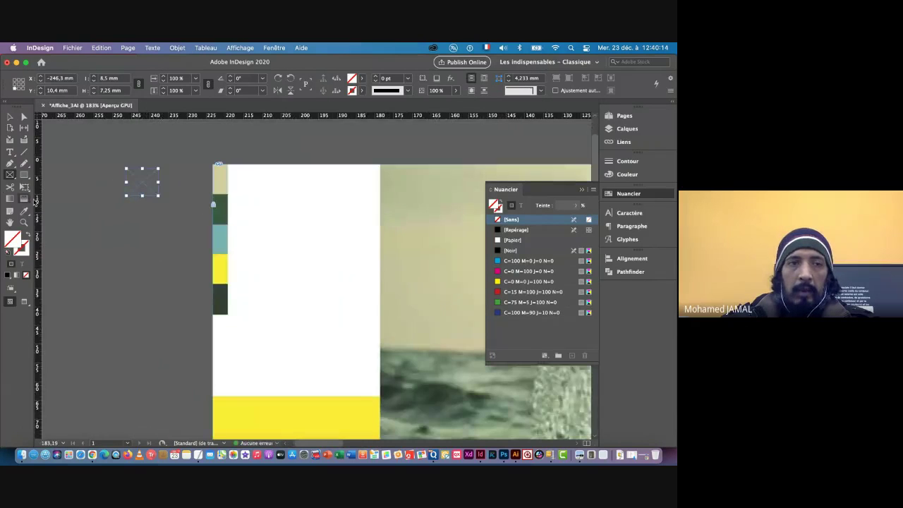
# - Move the small empty frame from the pasteboard onto the left edge of the blank page, near its top
pyautogui.click(24, 211)
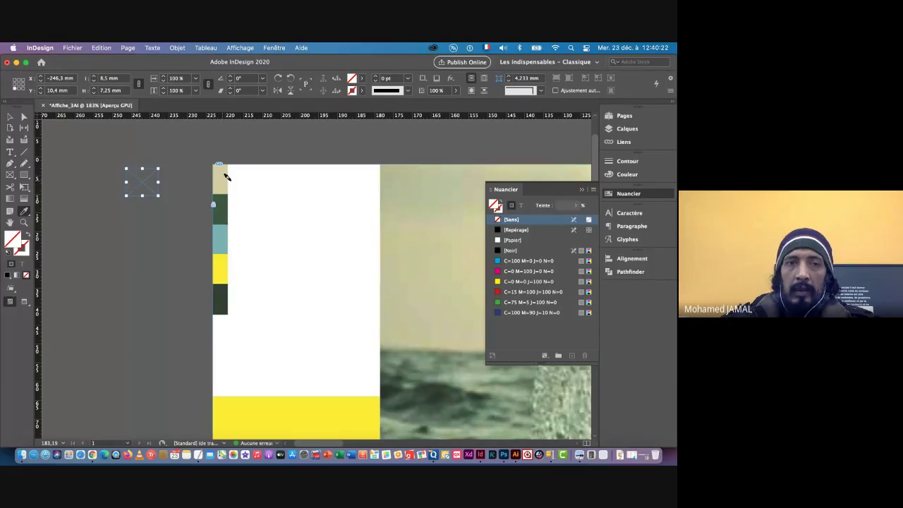
pyautogui.click(10, 116)
pyautogui.scroll(-9, 187, 195)
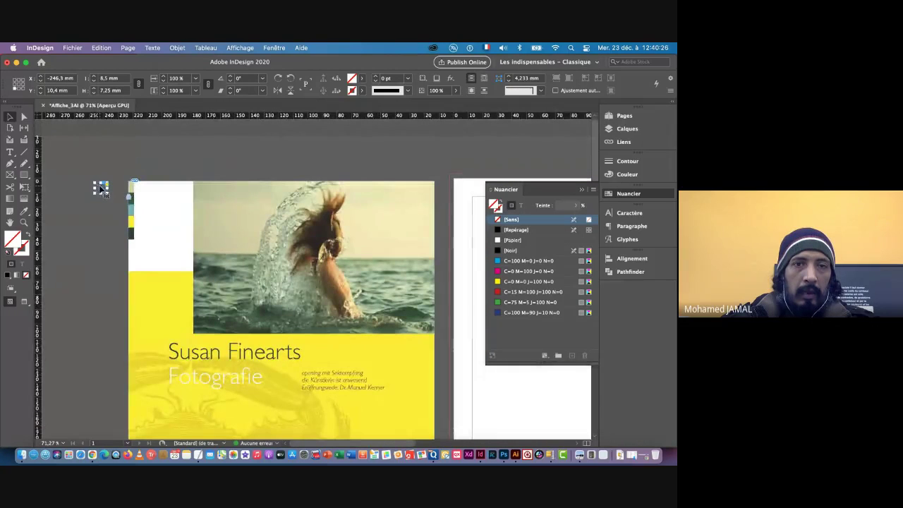
pyautogui.moveTo(99, 187); pyautogui.dragTo(459, 229)
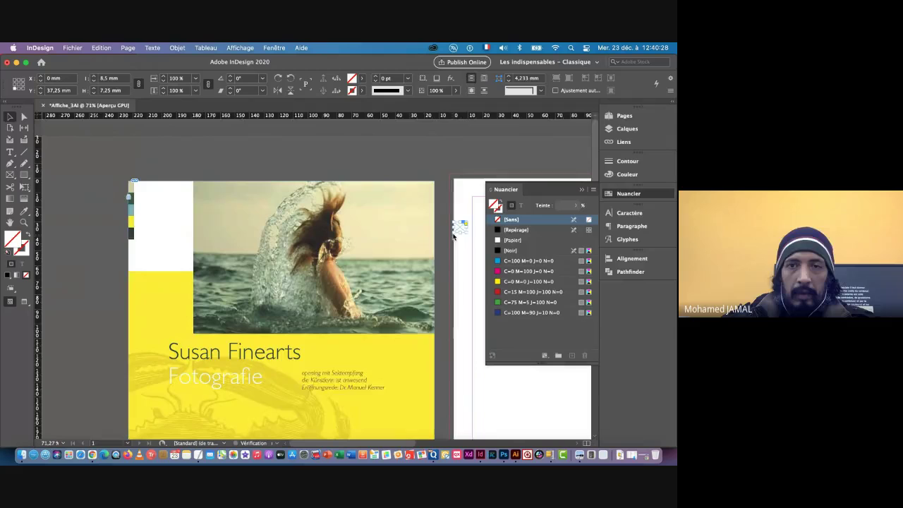
# - Unlock all objects on the spread and select the reference poster image
pyautogui.hscroll(3, 456, 226)
pyautogui.moveTo(80, 185); pyautogui.dragTo(153, 205)
pyautogui.click(166, 142)
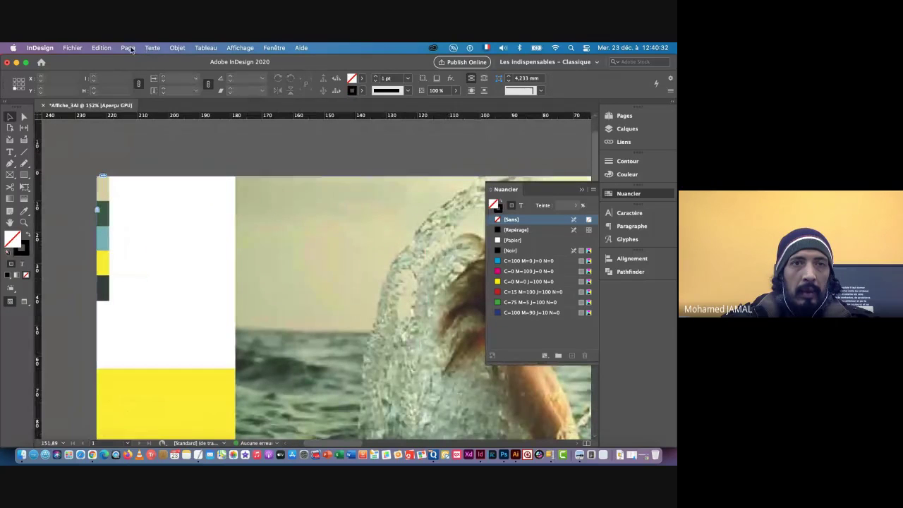
pyautogui.click(177, 48)
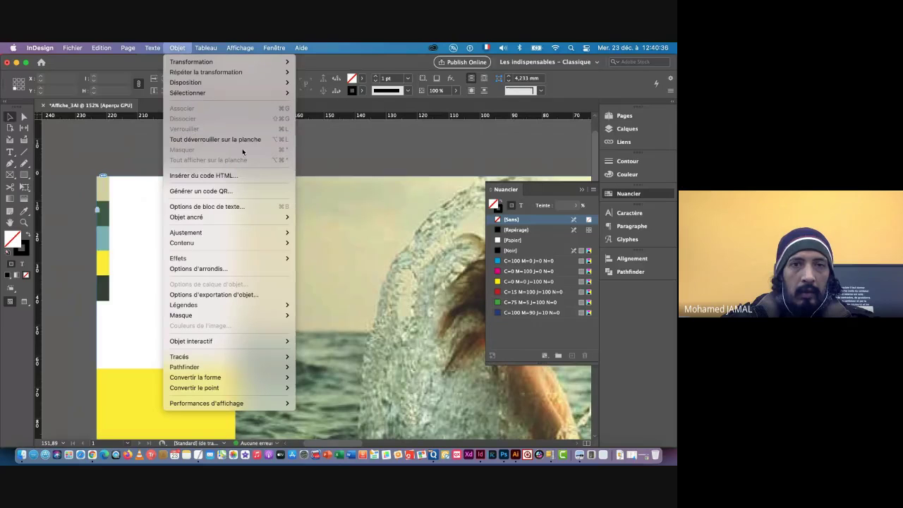
pyautogui.click(209, 139)
pyautogui.click(196, 207)
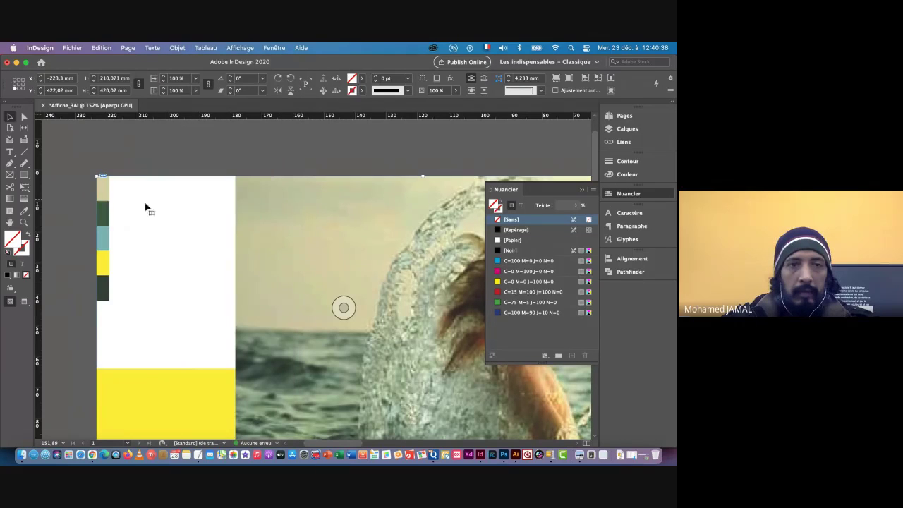
# - Fill the small frame on the blank page with the beige sampled from the top of the reference colour strip
pyautogui.moveTo(408, 233); pyautogui.dragTo(339, 232)
pyautogui.click(424, 220)
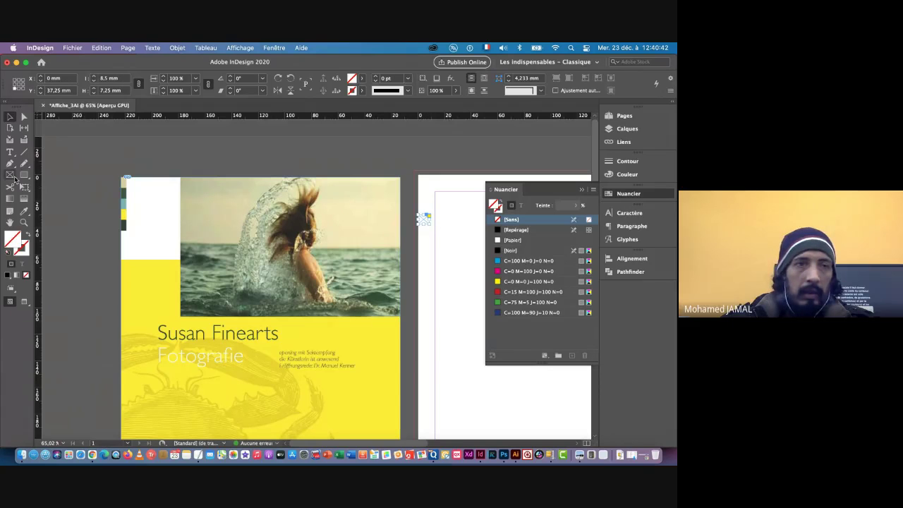
pyautogui.click(24, 211)
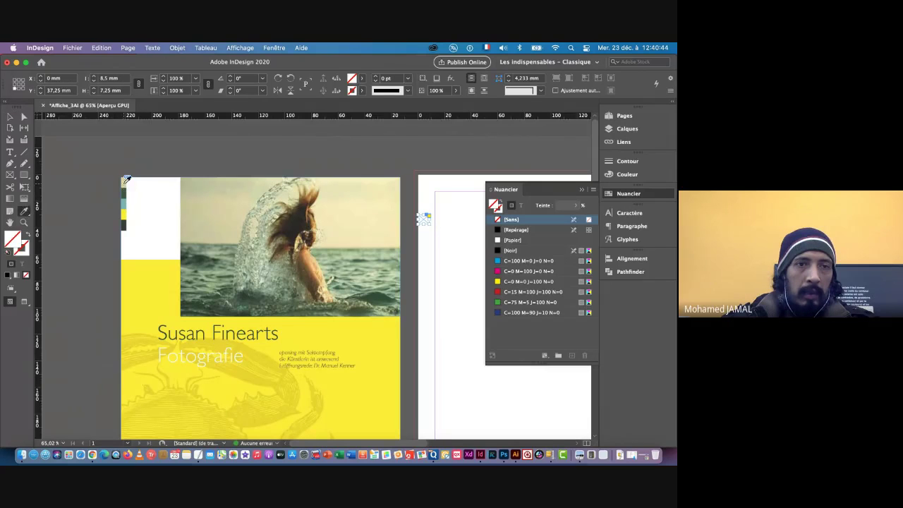
pyautogui.click(121, 180)
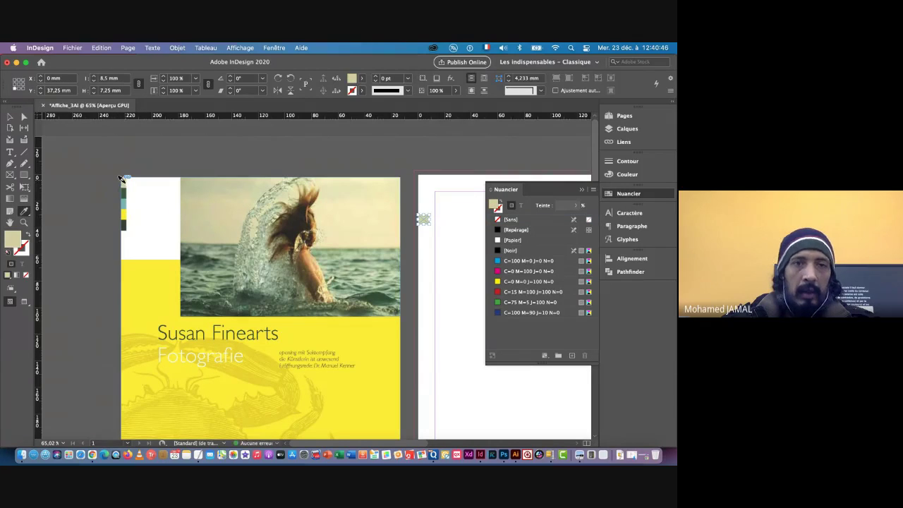
pyautogui.keyDown('super'); pyautogui.click(422, 230); pyautogui.keyUp('super')
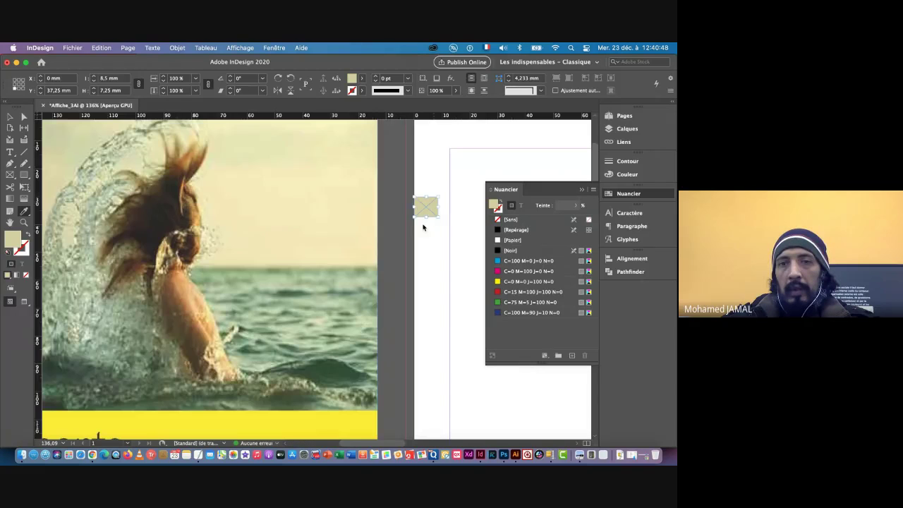
# - Move the beige square inside the page margins and place a duplicate directly below it
pyautogui.moveTo(437, 199); pyautogui.dragTo(327, 210)
pyautogui.click(12, 117)
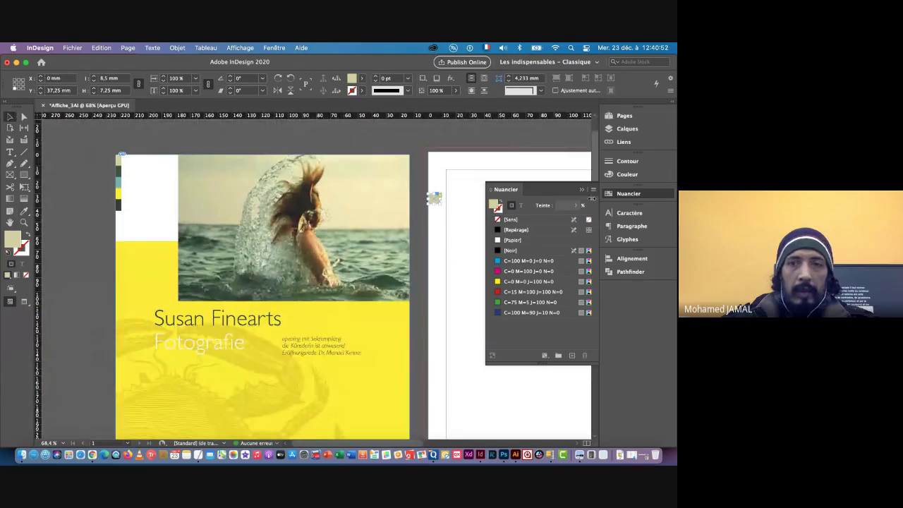
pyautogui.moveTo(457, 200); pyautogui.dragTo(415, 204)
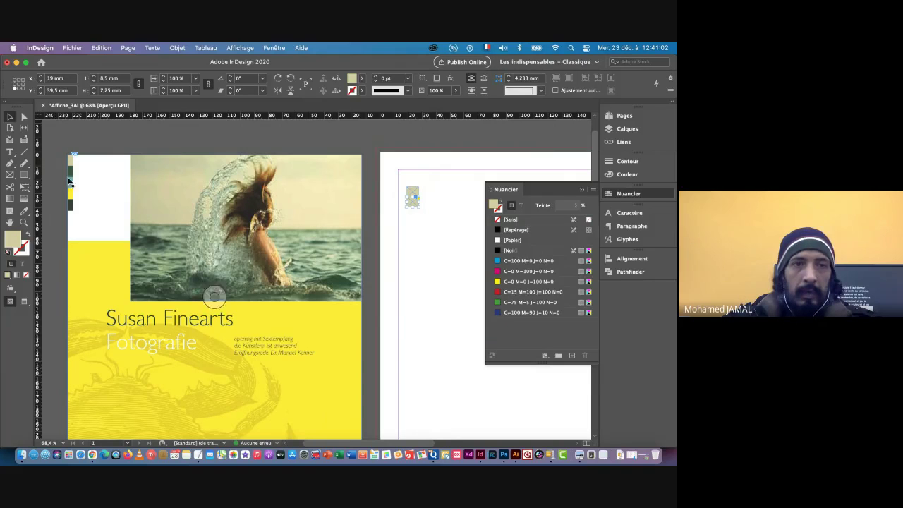
# - Fill the lower square with the dark green sampled from the second block of the reference colour strip
pyautogui.press('super+space')
pyautogui.moveTo(51, 168); pyautogui.dragTo(121, 189)
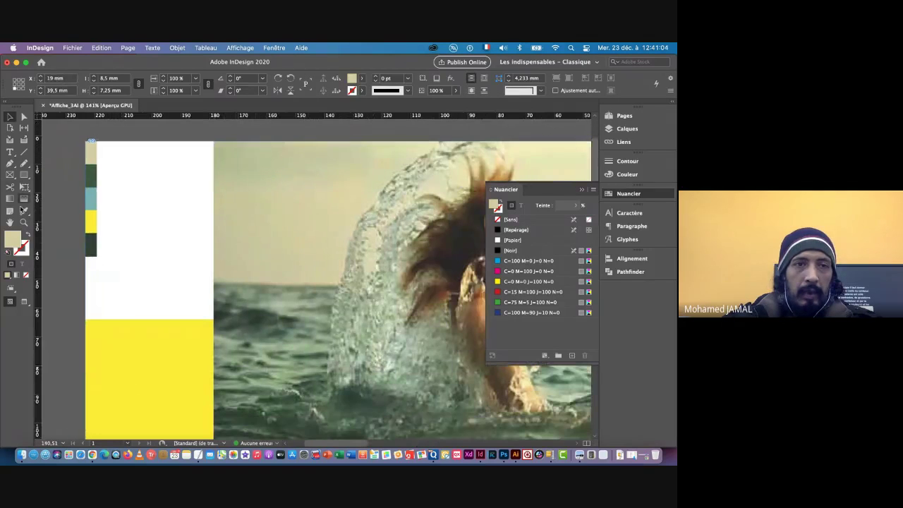
pyautogui.click(24, 211)
pyautogui.click(91, 172)
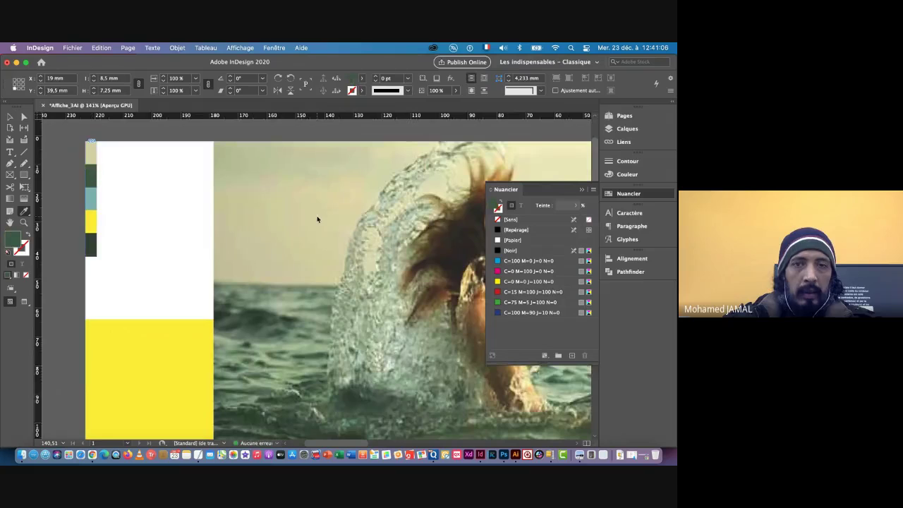
# - Duplicate the dark green square directly below itself and fill the copy with the teal sampled from the reference strip
pyautogui.moveTo(317, 219); pyautogui.dragTo(276, 218)
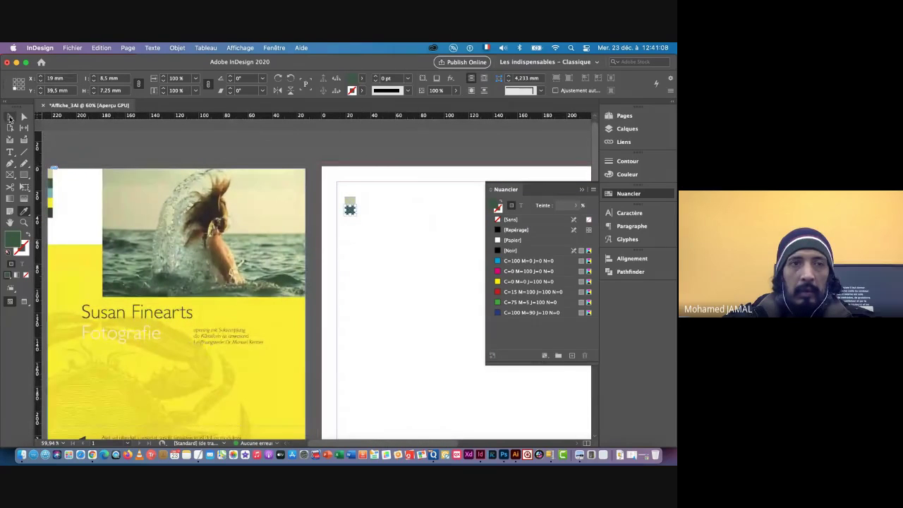
pyautogui.click(10, 117)
pyautogui.moveTo(344, 215); pyautogui.dragTo(466, 218)
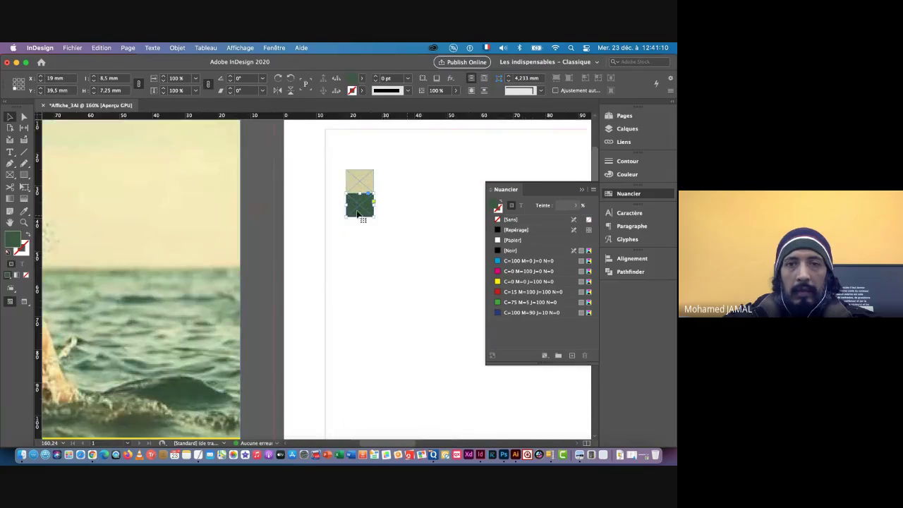
pyautogui.moveTo(359, 210); pyautogui.dragTo(359, 232)
pyautogui.scroll(-8, 313, 238)
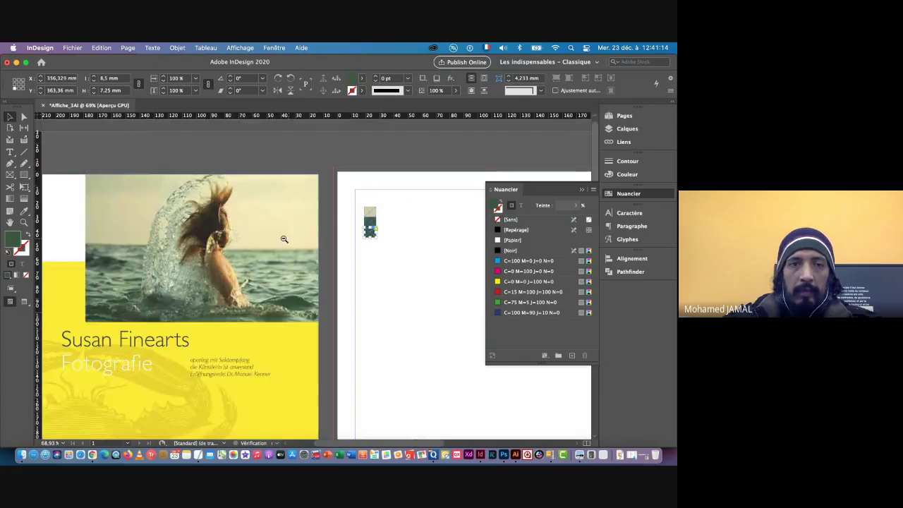
pyautogui.click(24, 211)
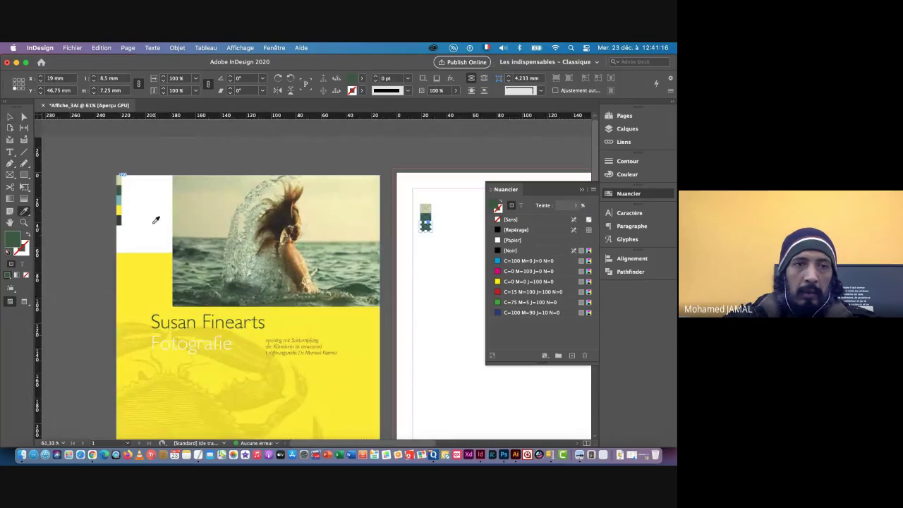
pyautogui.rightClick(26, 212)
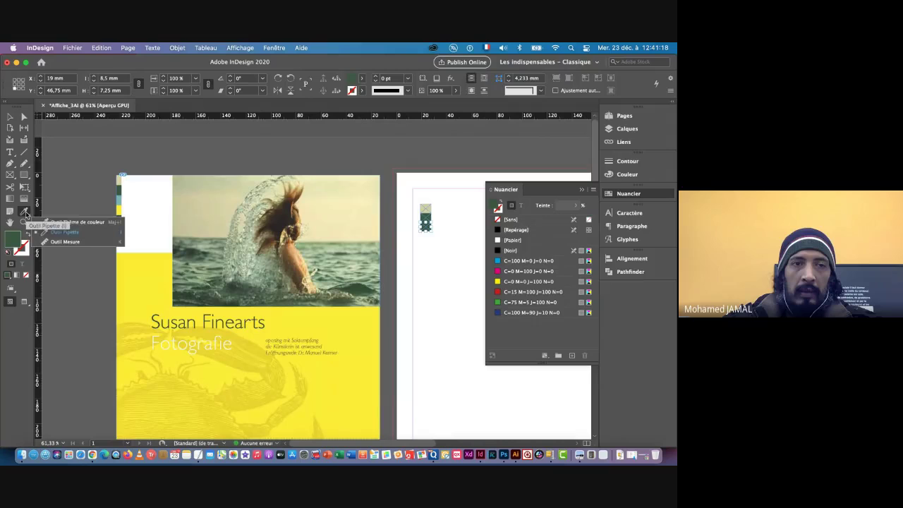
pyautogui.click(73, 235)
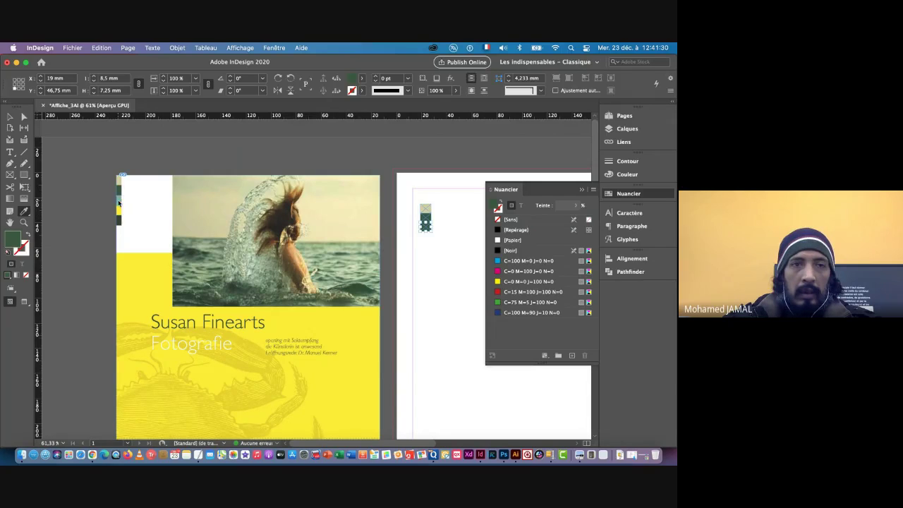
pyautogui.click(120, 196)
# - Duplicate the teal square directly below itself and fill the copy with the yellow sampled from the reference strip
pyautogui.click(10, 118)
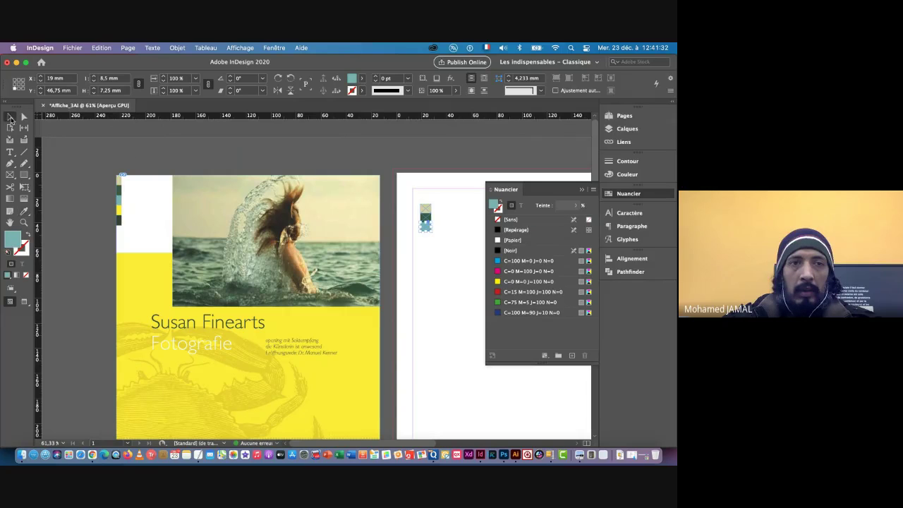
pyautogui.moveTo(428, 239); pyautogui.dragTo(496, 236)
pyautogui.moveTo(366, 224); pyautogui.dragTo(365, 238)
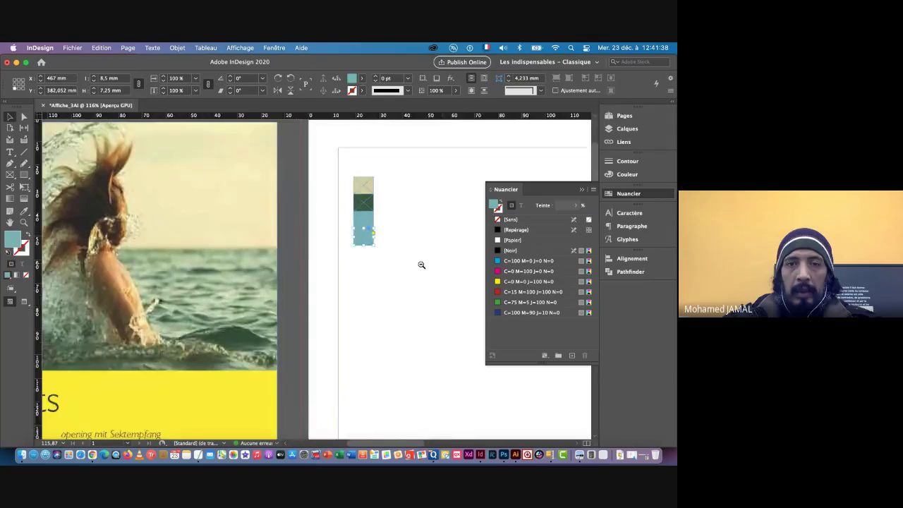
pyautogui.moveTo(421, 264); pyautogui.dragTo(137, 215)
pyautogui.press('i')
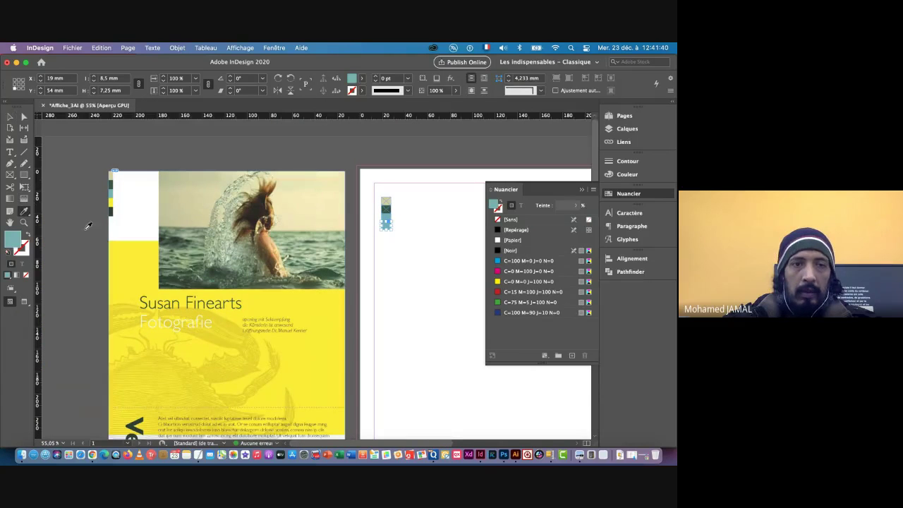
pyautogui.click(111, 204)
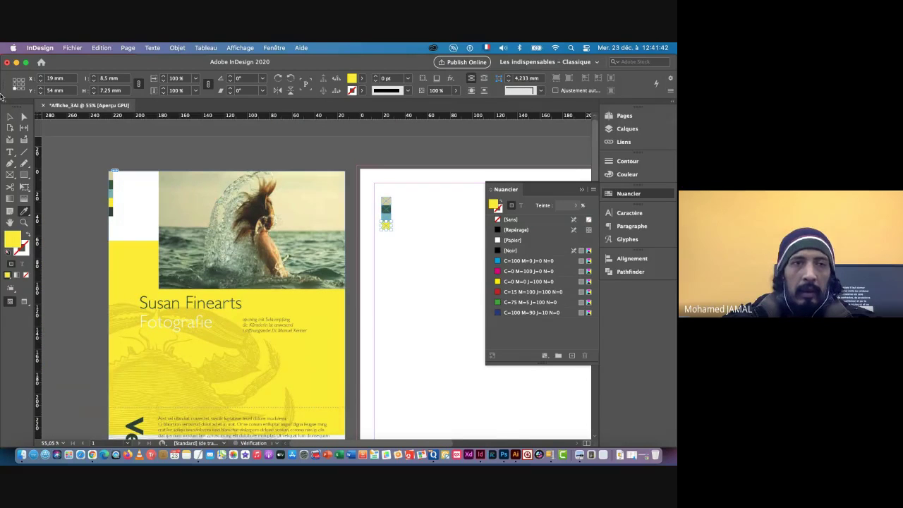
# - Duplicate the yellow square directly below itself and fill the copy with the darkest green sampled from the strip's last block
pyautogui.click(10, 116)
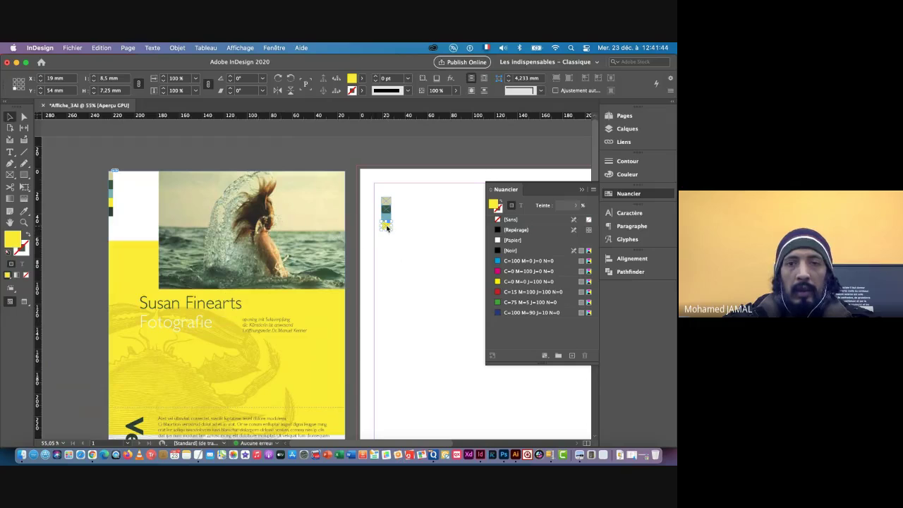
pyautogui.moveTo(386, 227); pyautogui.dragTo(387, 237)
pyautogui.click(24, 210)
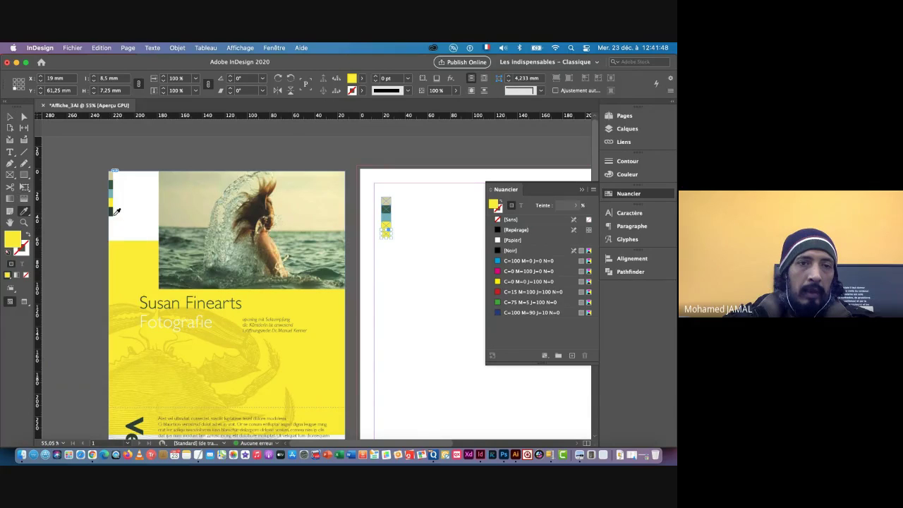
pyautogui.click(110, 211)
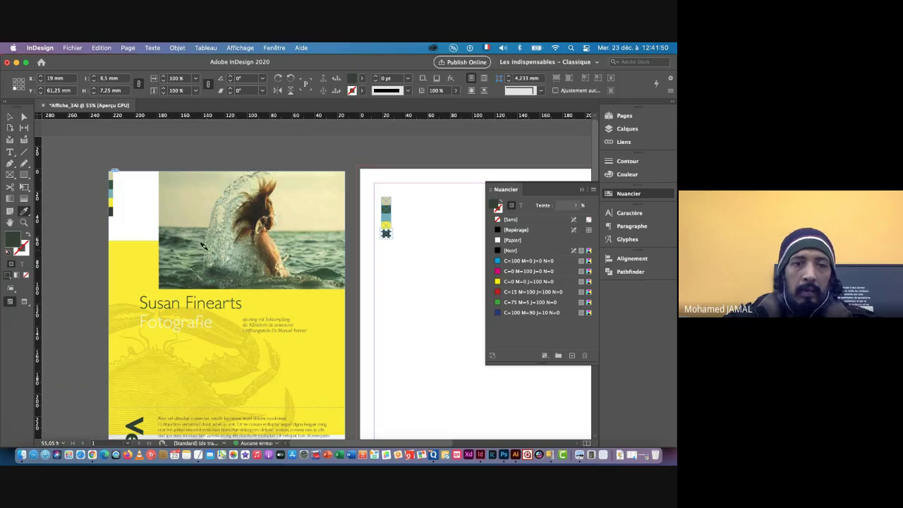
# - Move the five-block colour strip to the blank page's upper-left bleed corner and scale it to about 15.7 × 60.9 mm
pyautogui.click(10, 117)
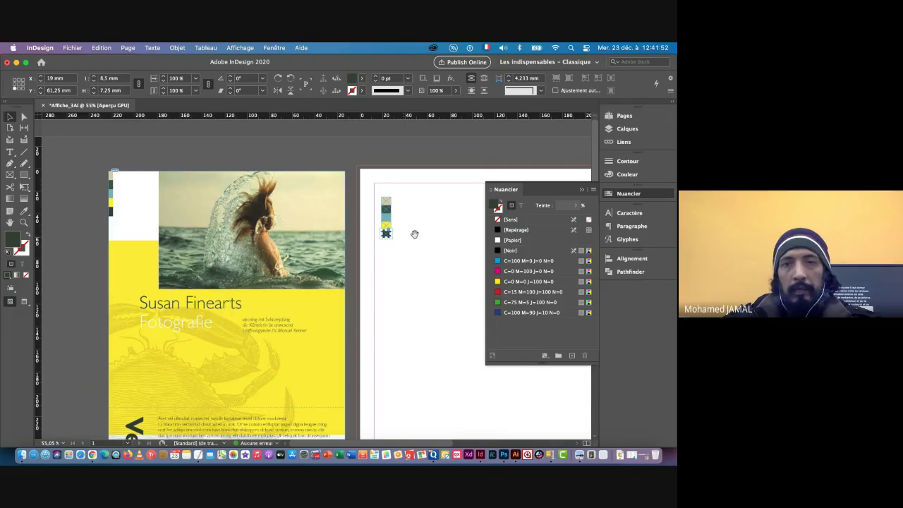
pyautogui.hscroll(3, 313, 243)
pyautogui.moveTo(312, 244); pyautogui.dragTo(258, 237)
pyautogui.moveTo(275, 182); pyautogui.dragTo(385, 281)
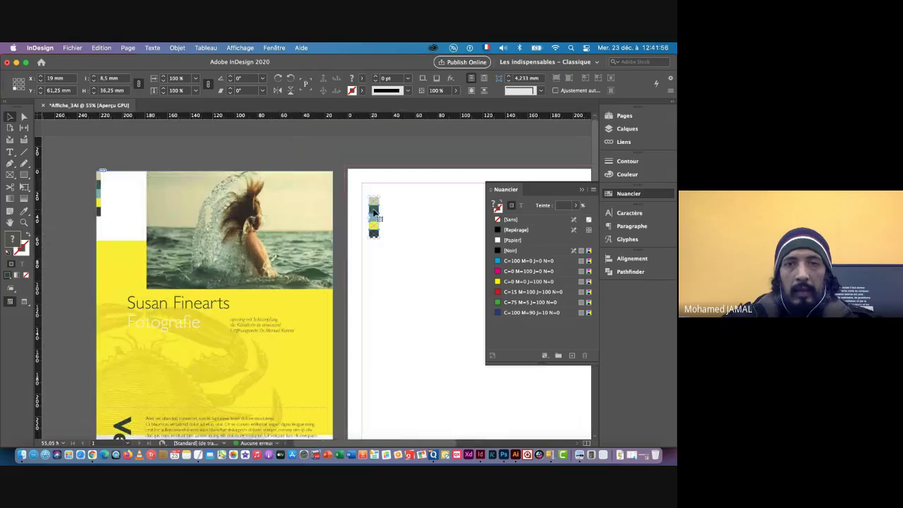
pyautogui.moveTo(372, 211); pyautogui.dragTo(362, 234)
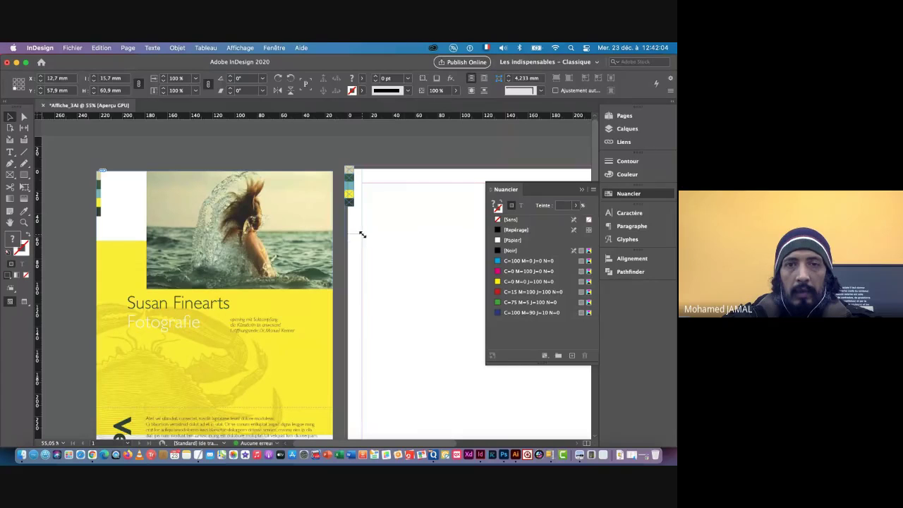
# - Copy the colour strip to the page's lower right against the bottom bleed and stretch the copy to about 77.4 × 91.8 mm
pyautogui.press('super+minus')
pyautogui.press('super+minus')
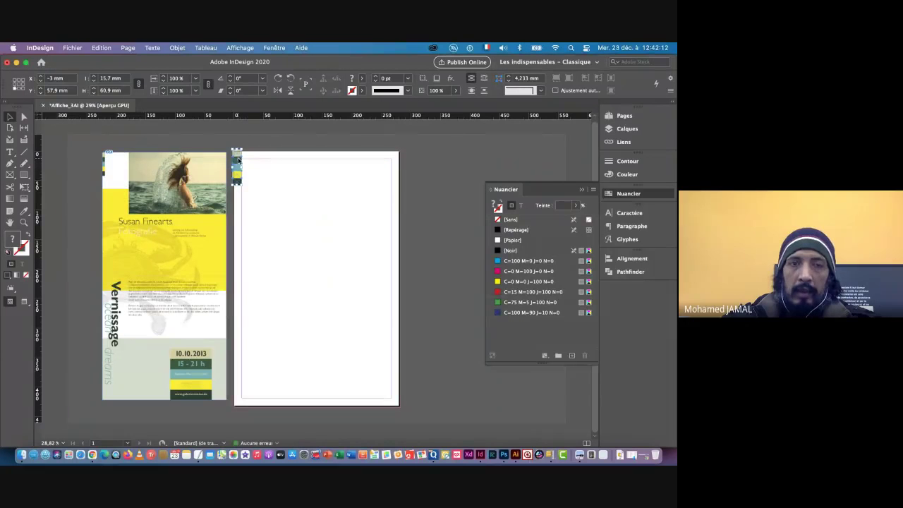
pyautogui.moveTo(239, 160); pyautogui.dragTo(381, 382)
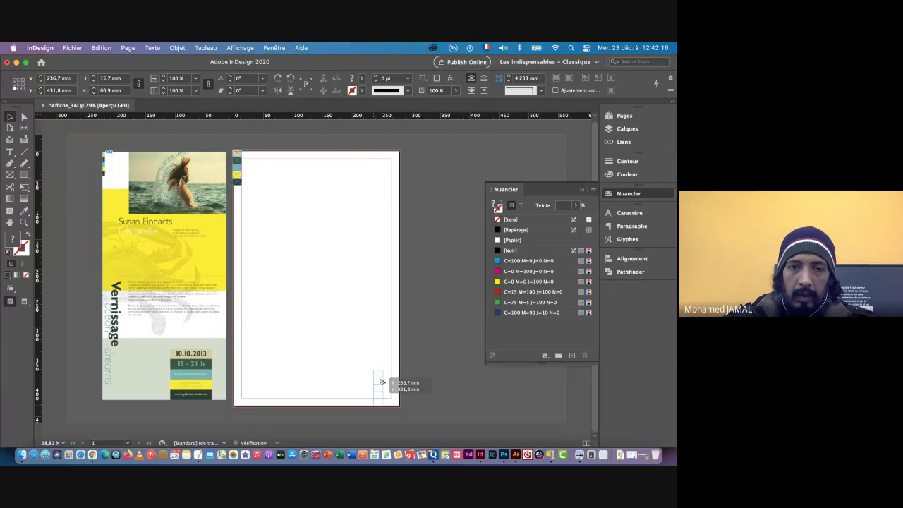
pyautogui.moveTo(380, 381); pyautogui.dragTo(360, 348)
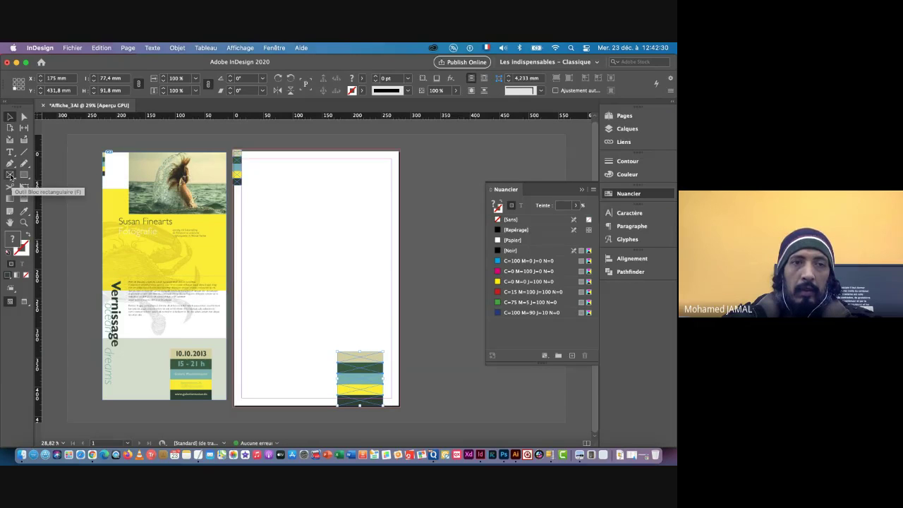
# - Draw rectangular frames of about 217.4 × 114.9 mm at the page's upper-right bleed corner and 285.4 × 156 mm across its middle
pyautogui.click(9, 175)
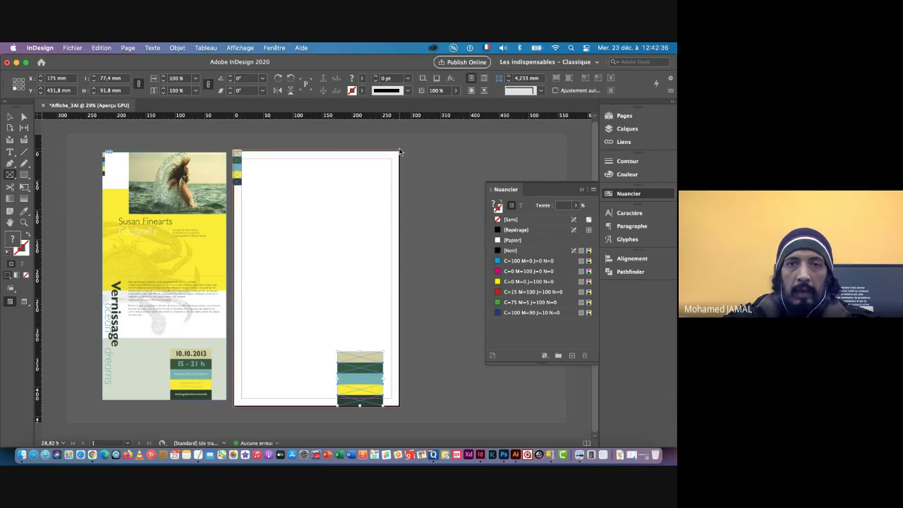
pyautogui.moveTo(399, 151); pyautogui.dragTo(272, 216)
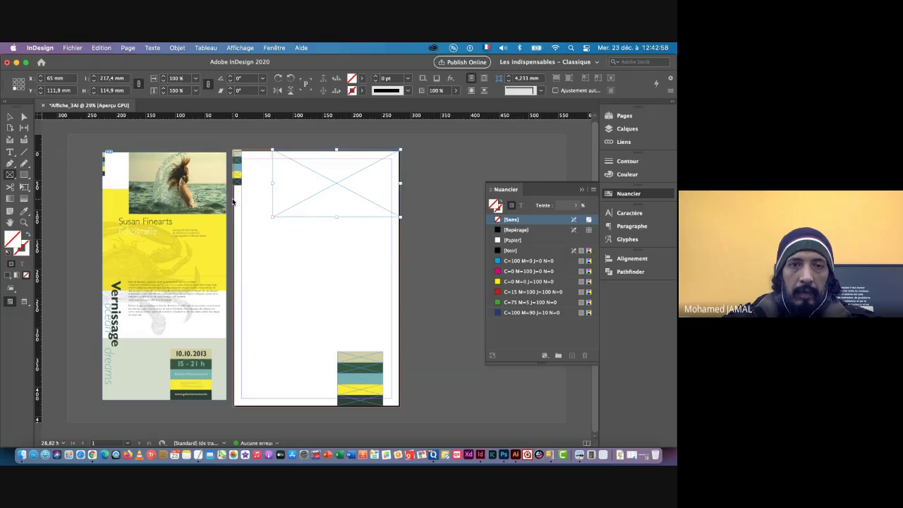
pyautogui.moveTo(233, 203); pyautogui.dragTo(400, 290)
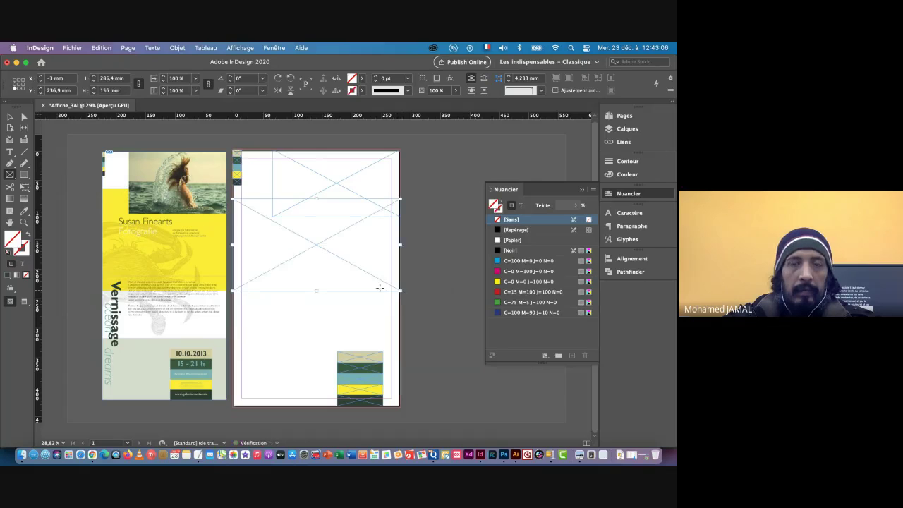
# - Send the full-width middle frame one level backward in the stacking order
pyautogui.click(9, 118)
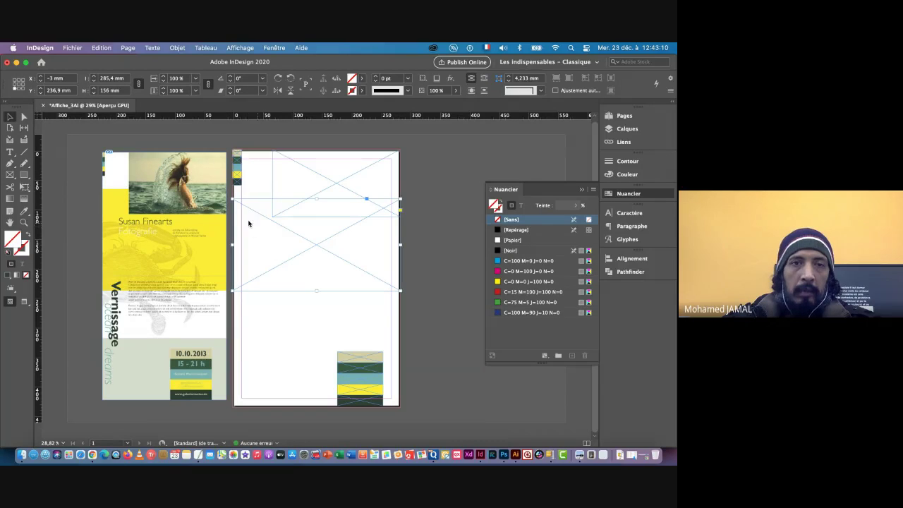
pyautogui.click(177, 48)
pyautogui.moveTo(232, 83)
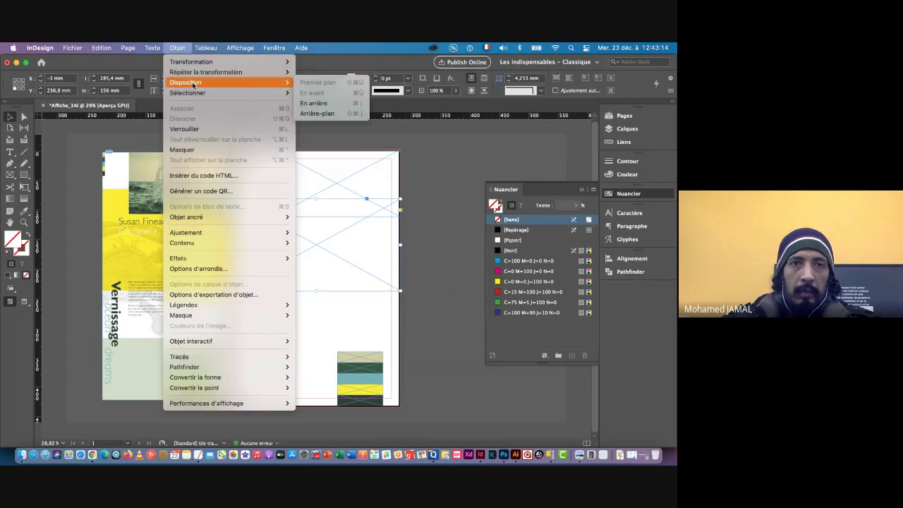
pyautogui.click(307, 104)
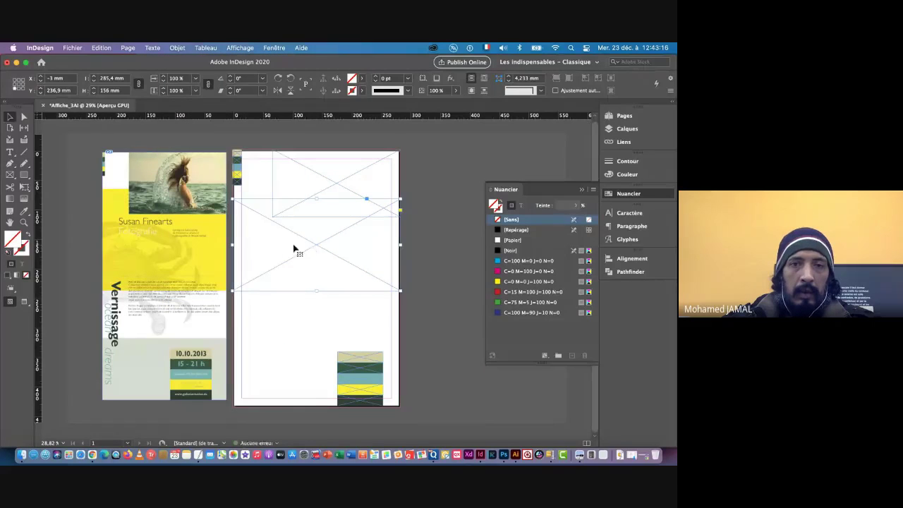
# - Duplicate the full-width frame down to the page's bottom bleed and shorten the copy to about 114.9 mm high
pyautogui.moveTo(288, 248); pyautogui.dragTo(288, 356)
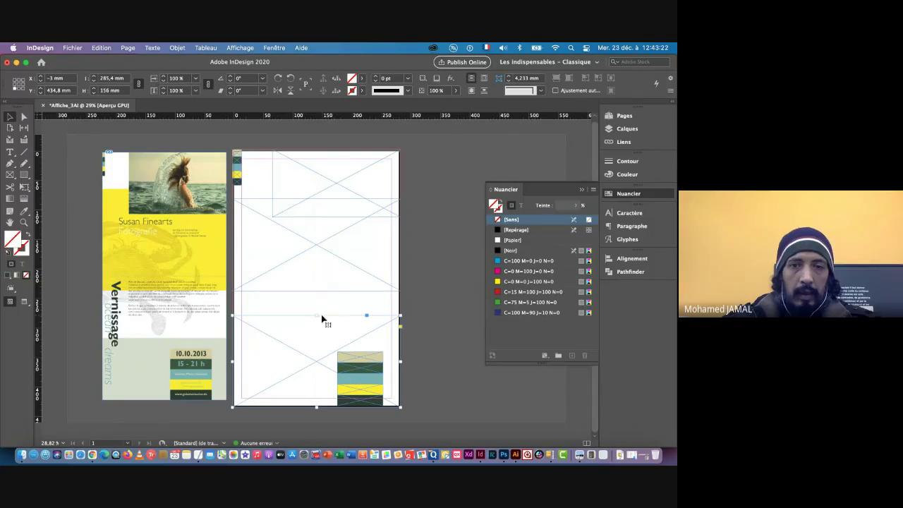
pyautogui.moveTo(317, 316); pyautogui.dragTo(315, 339)
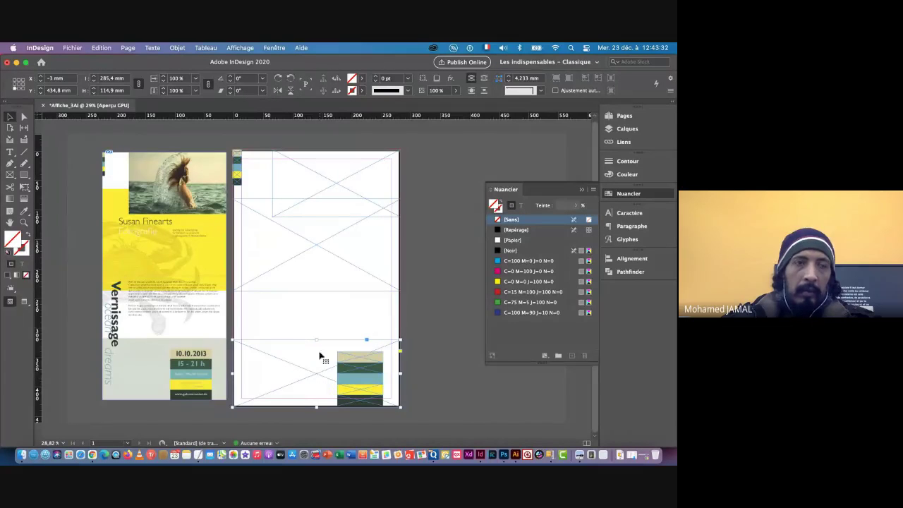
# - Fill the bottom full-width frame with the teal sampled from the enlarged strip's middle block, and deselect it
pyautogui.click(25, 211)
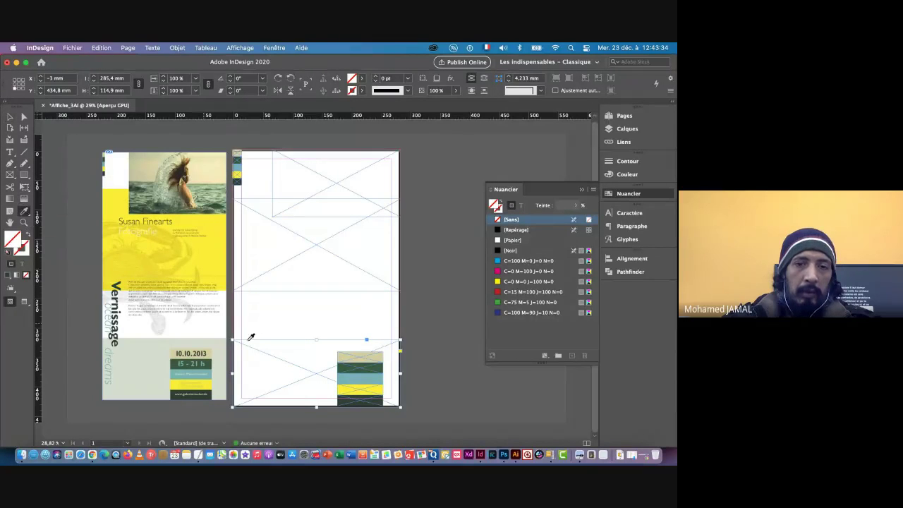
pyautogui.click(348, 379)
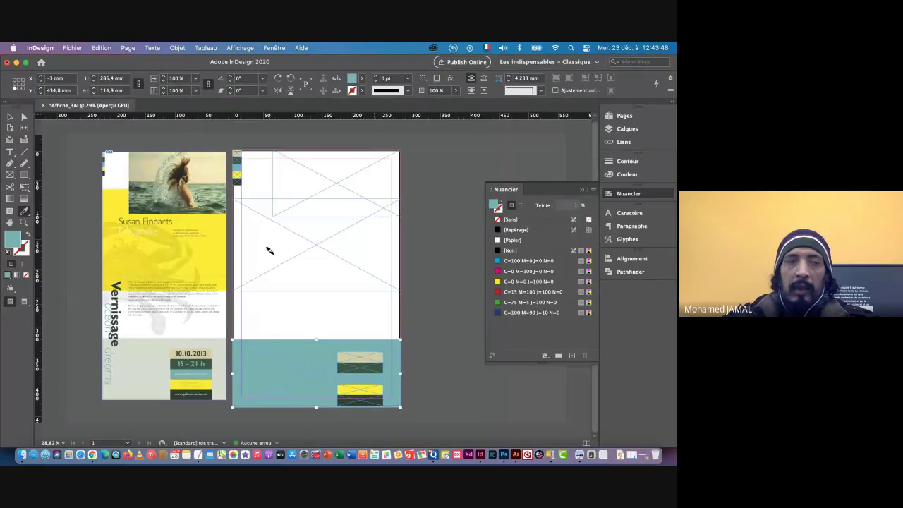
pyautogui.click(9, 117)
pyautogui.click(416, 287)
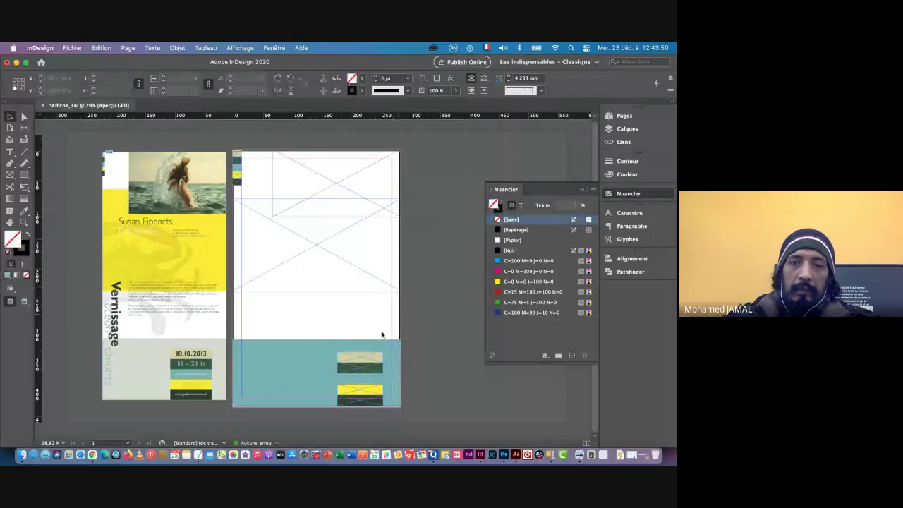
# - Add the fill colours of the enlarged strip's beige and dark green blocks as new swatches
pyautogui.click(362, 359)
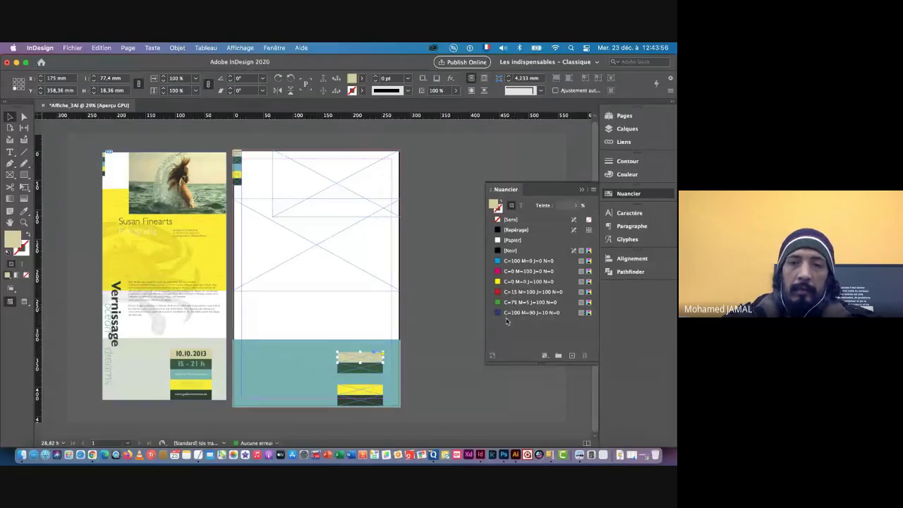
pyautogui.click(574, 356)
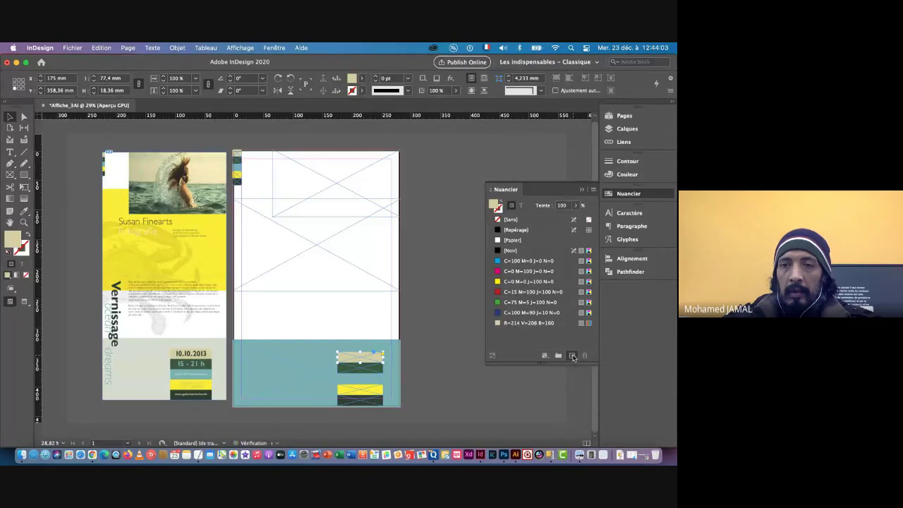
pyautogui.click(373, 368)
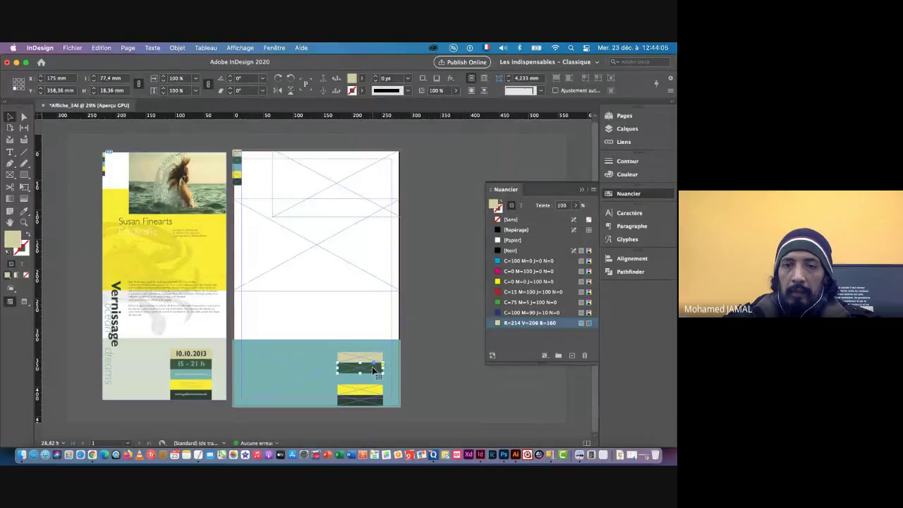
pyautogui.click(573, 355)
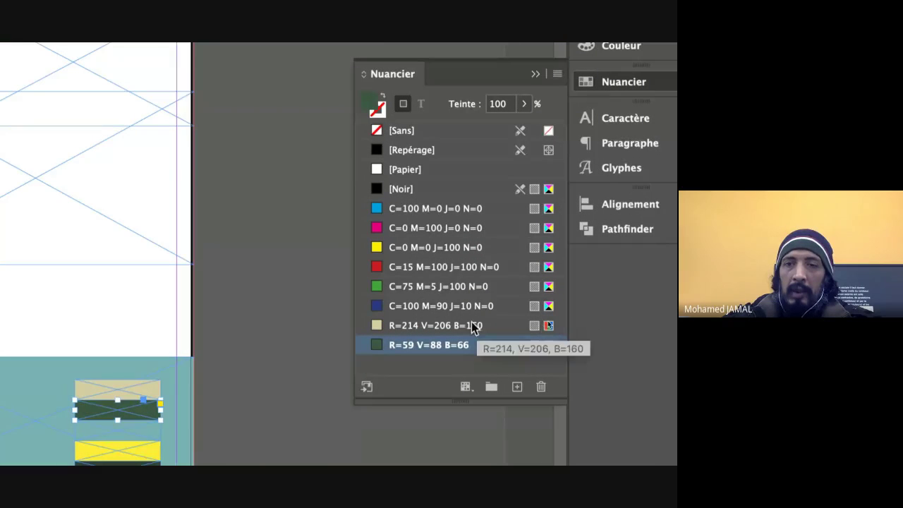
# - Switch the new beige swatch's colour mode to CMJN in its swatch options
pyautogui.click(444, 324)
pyautogui.doubleClick(445, 325)
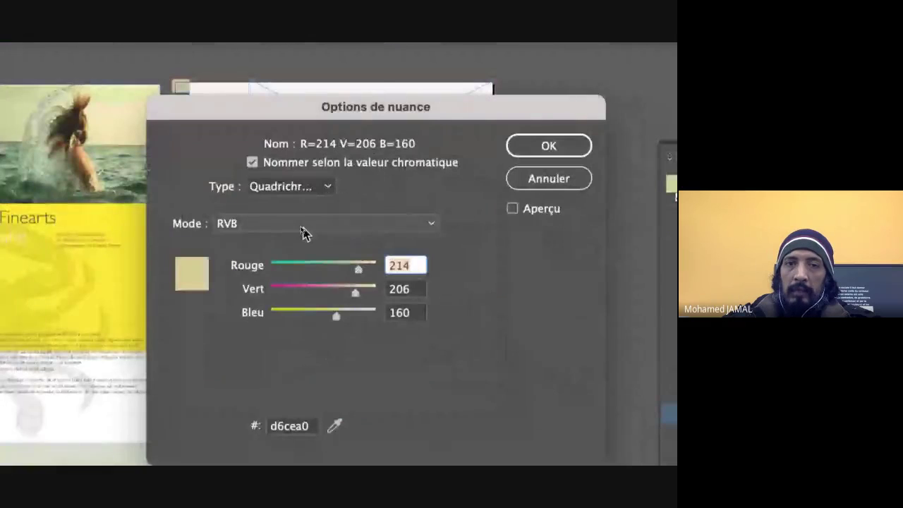
pyautogui.click(247, 222)
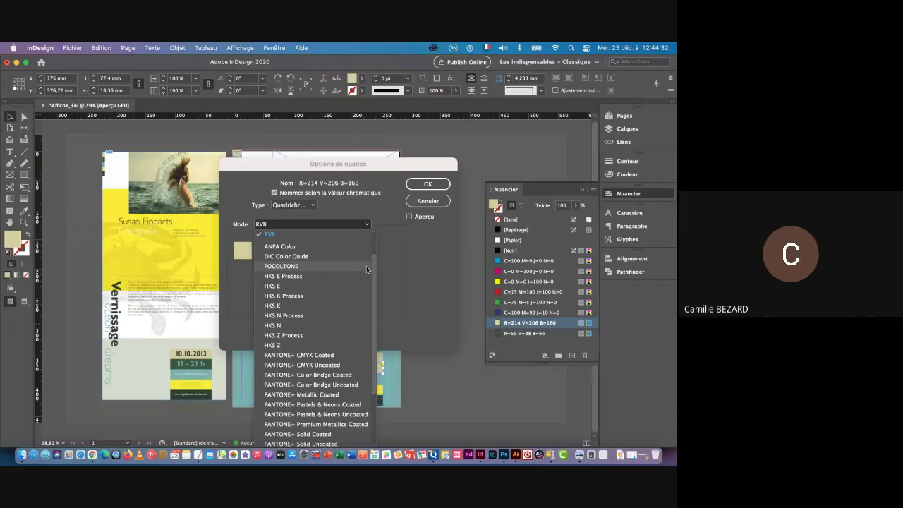
pyautogui.scroll(2, 416, 282)
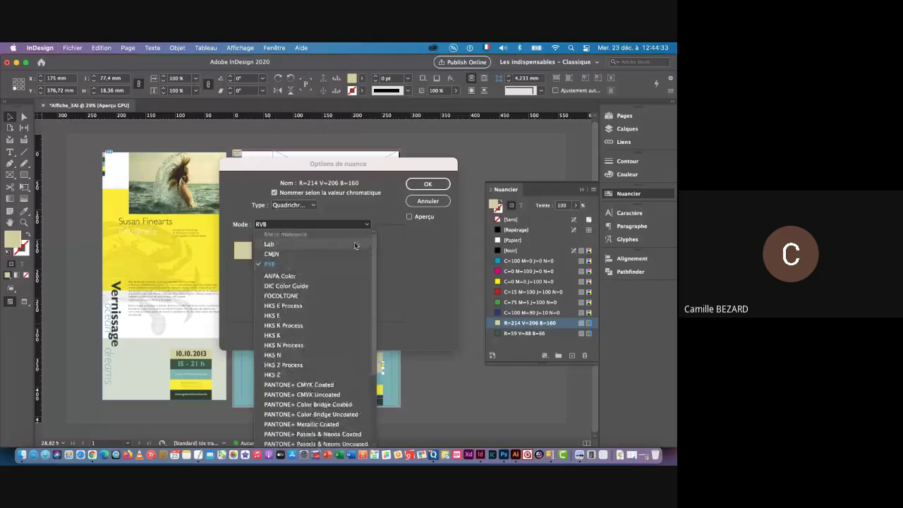
pyautogui.click(289, 255)
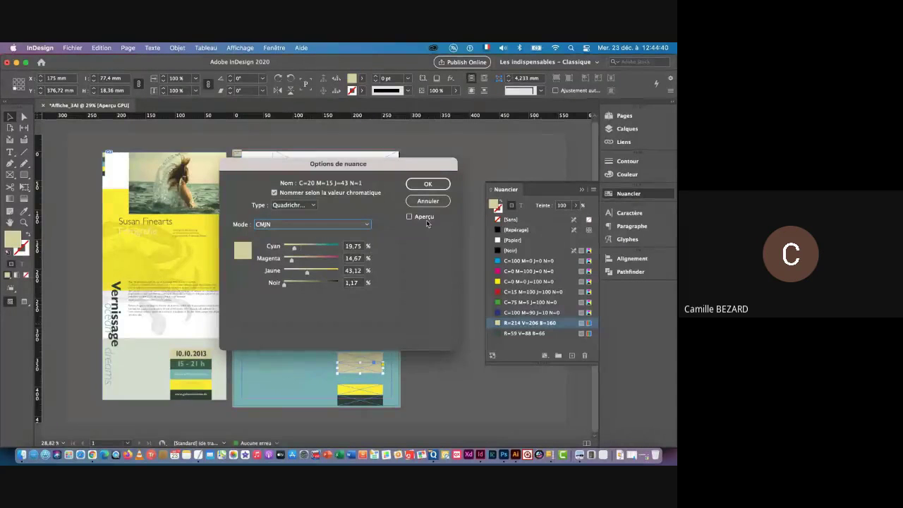
# - Switch to Chrome, change one absent student to Présent in the attendance form, and return to InDesign
pyautogui.press('super+Tab')
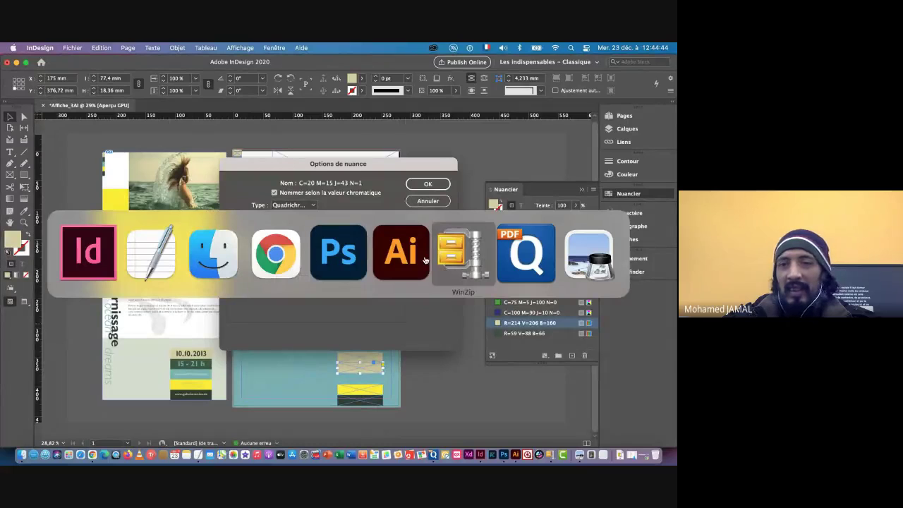
pyautogui.click(275, 255)
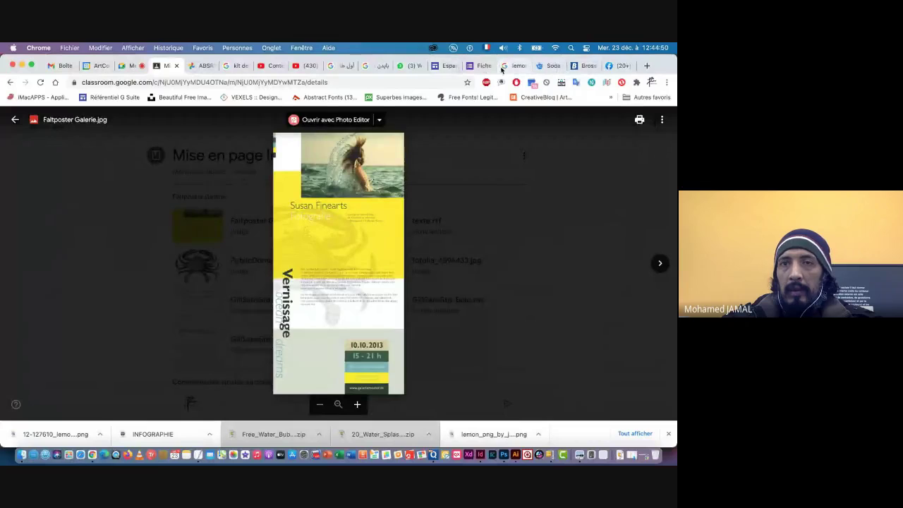
pyautogui.click(481, 66)
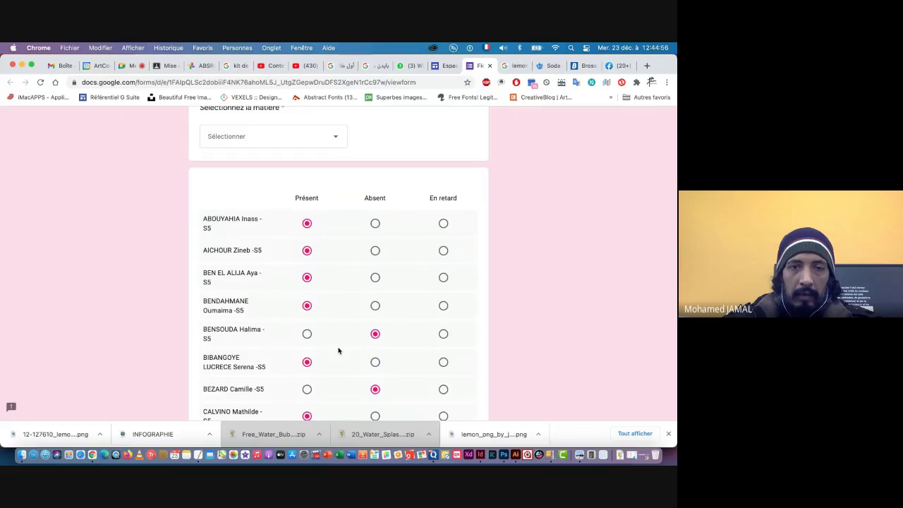
pyautogui.scroll(-1, 336, 348)
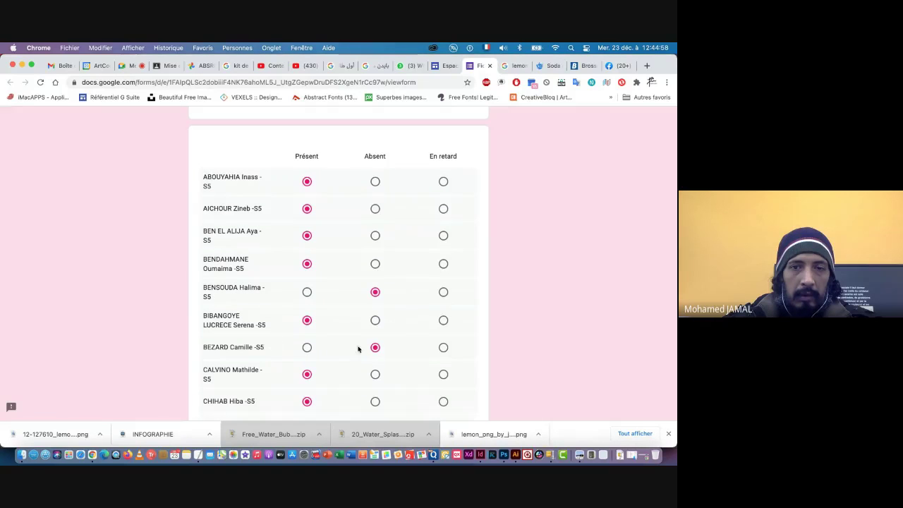
pyautogui.click(307, 347)
pyautogui.scroll(-5, 343, 351)
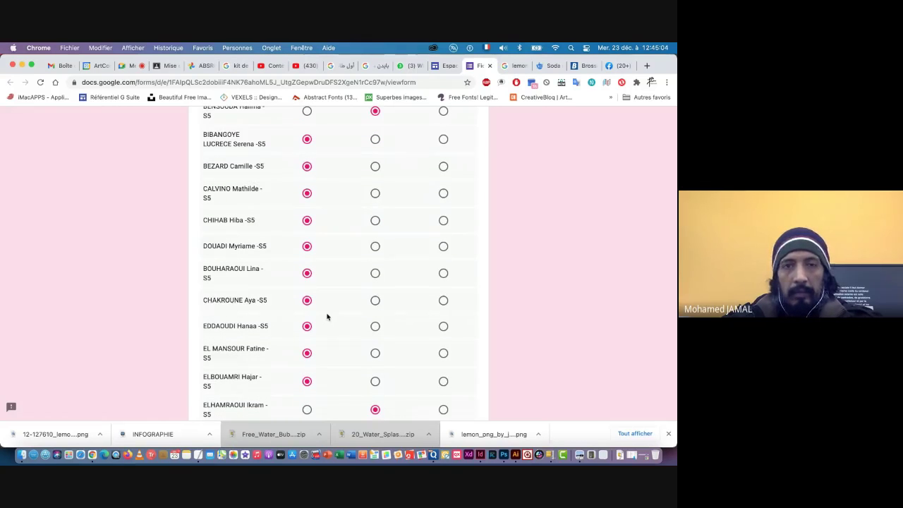
pyautogui.press('super+h')
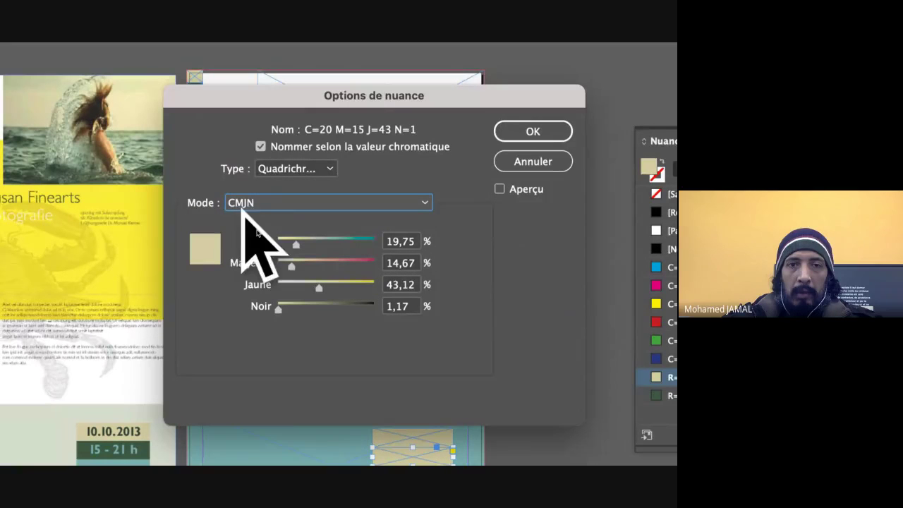
# - Accept the beige swatch's CMJN conversion and switch the new dark green swatch's colour mode to CMJN
pyautogui.click(534, 133)
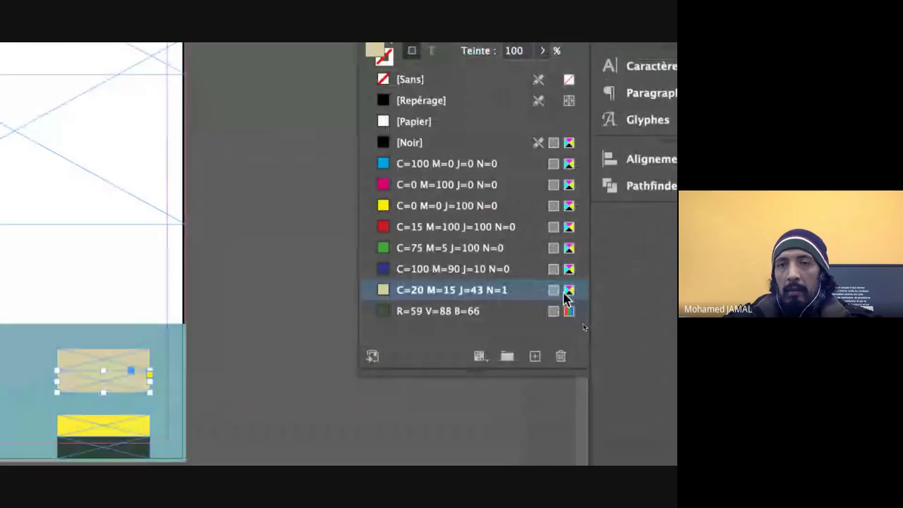
pyautogui.doubleClick(442, 316)
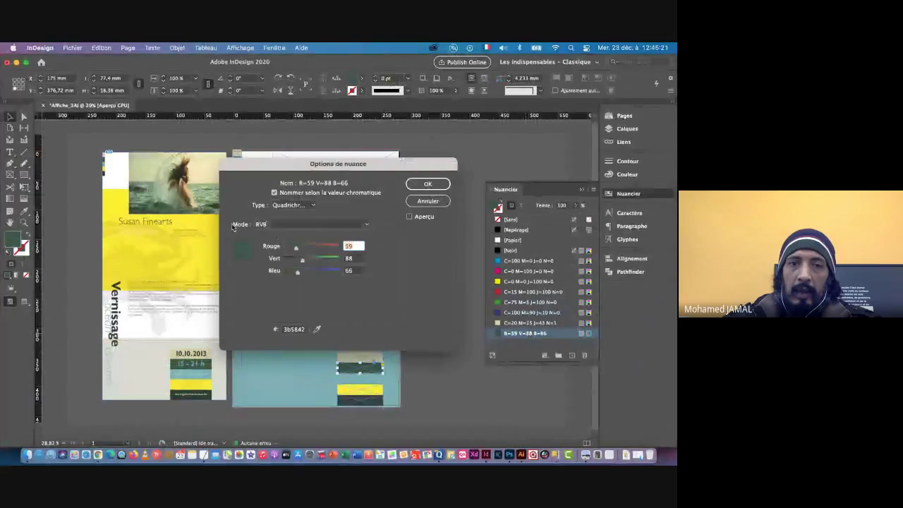
pyautogui.click(365, 223)
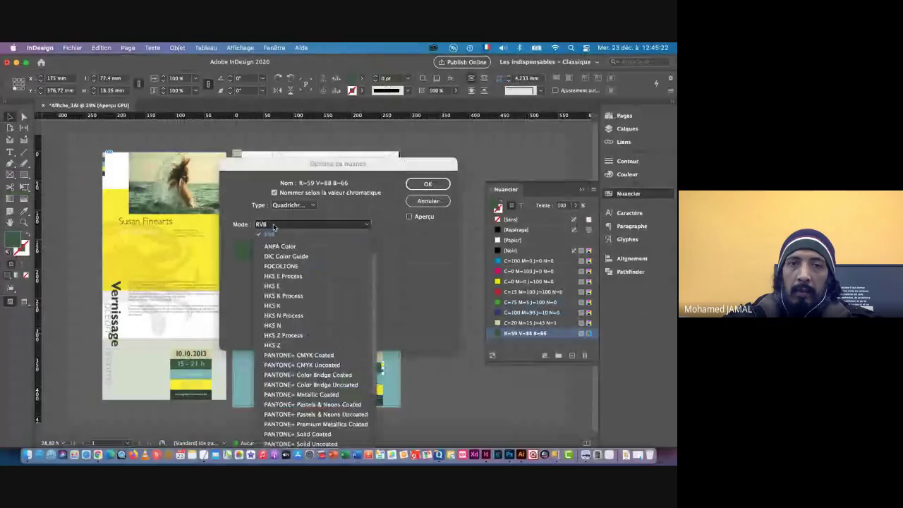
pyautogui.scroll(3, 372, 267)
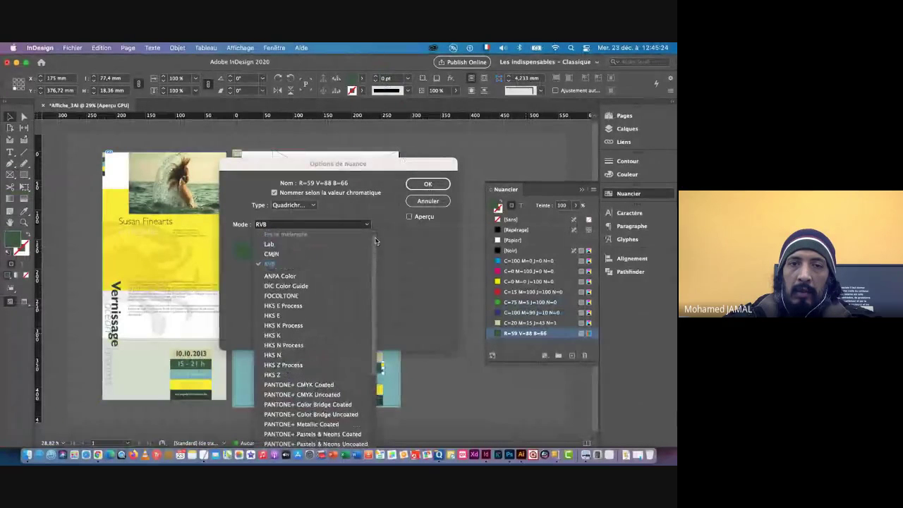
pyautogui.click(272, 253)
pyautogui.click(427, 184)
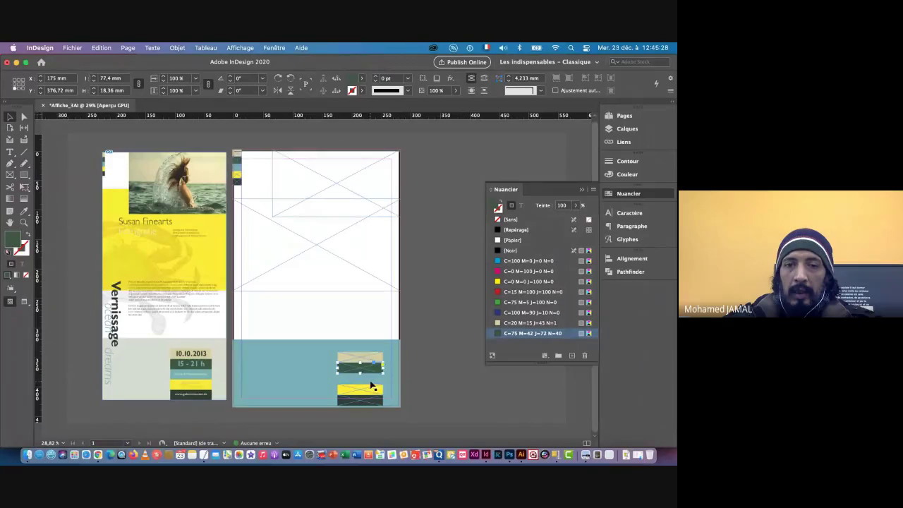
# - Add the enlarged strip's teal block colour as a new swatch and switch its colour mode to CMJN
pyautogui.click(372, 385)
pyautogui.click(571, 355)
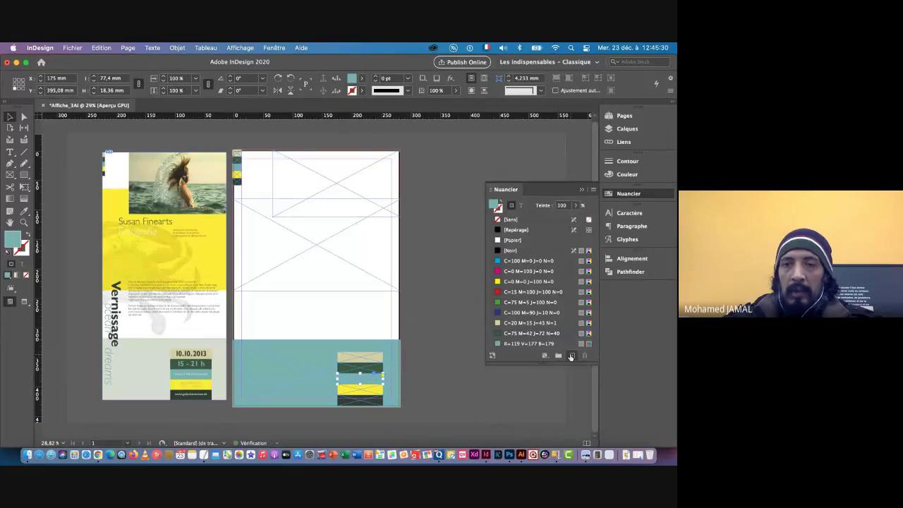
pyautogui.doubleClick(540, 344)
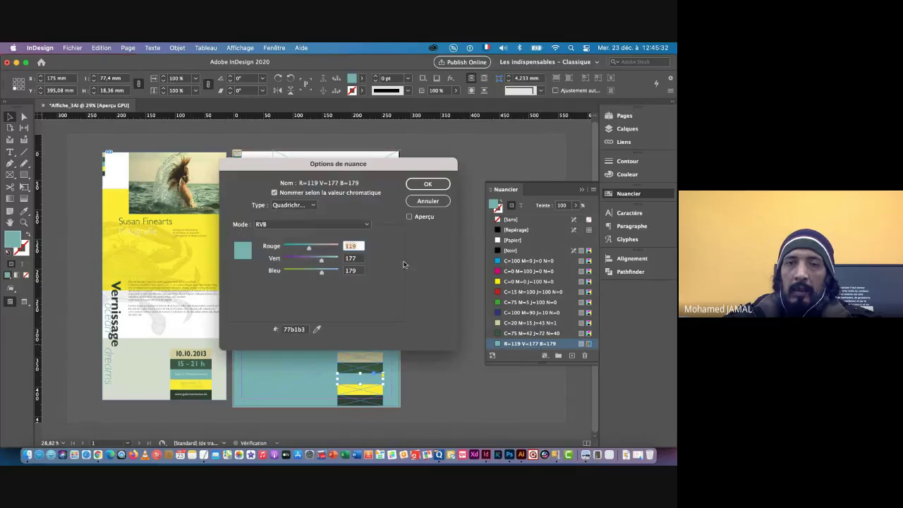
pyautogui.click(290, 224)
pyautogui.scroll(2, 306, 267)
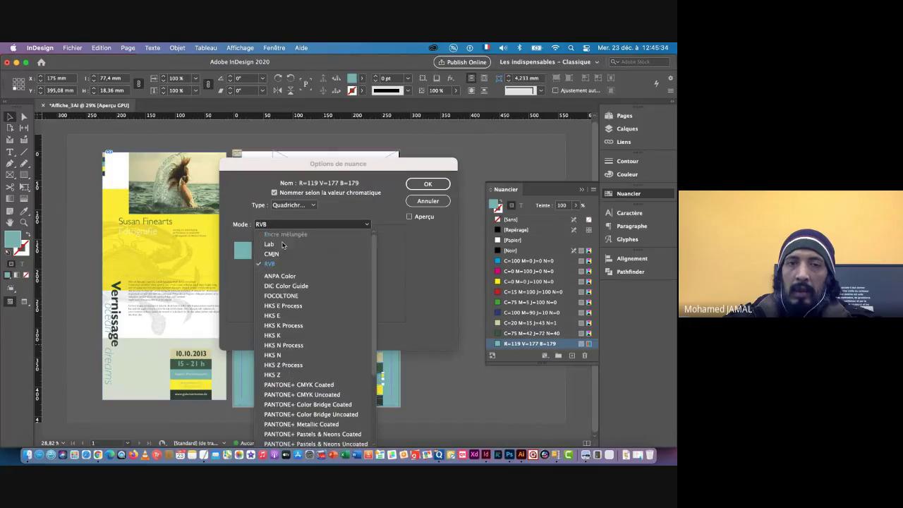
pyautogui.scroll(-2, 282, 244)
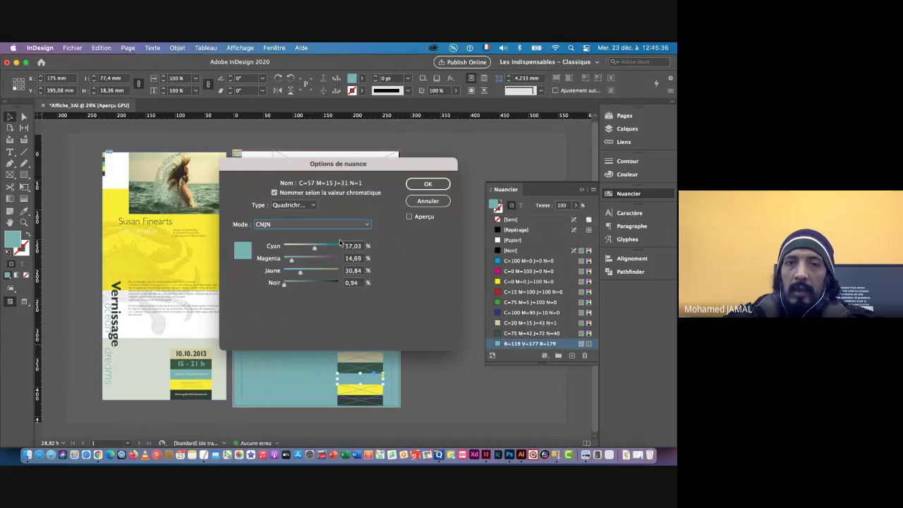
pyautogui.press('Return')
# - Add the enlarged strip's yellow block colour as a new swatch and switch its colour mode to CMJN
pyautogui.click(371, 392)
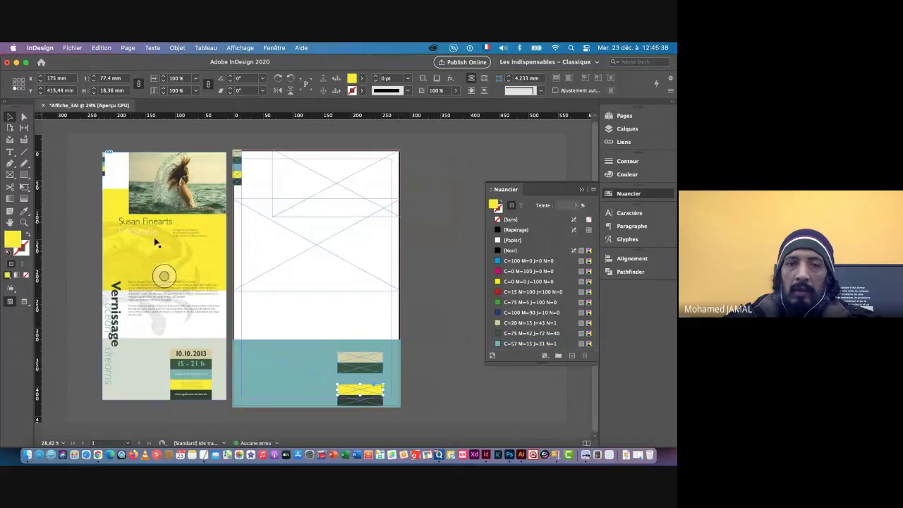
pyautogui.click(573, 356)
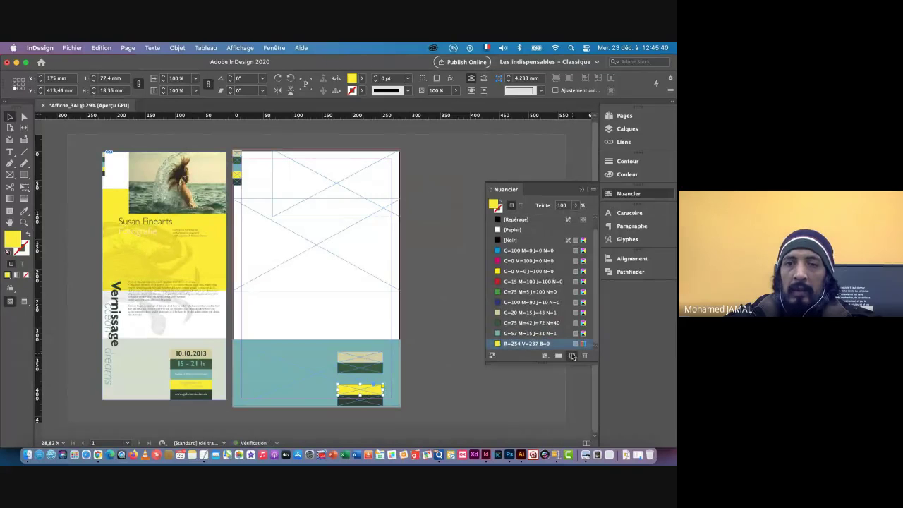
pyautogui.doubleClick(548, 344)
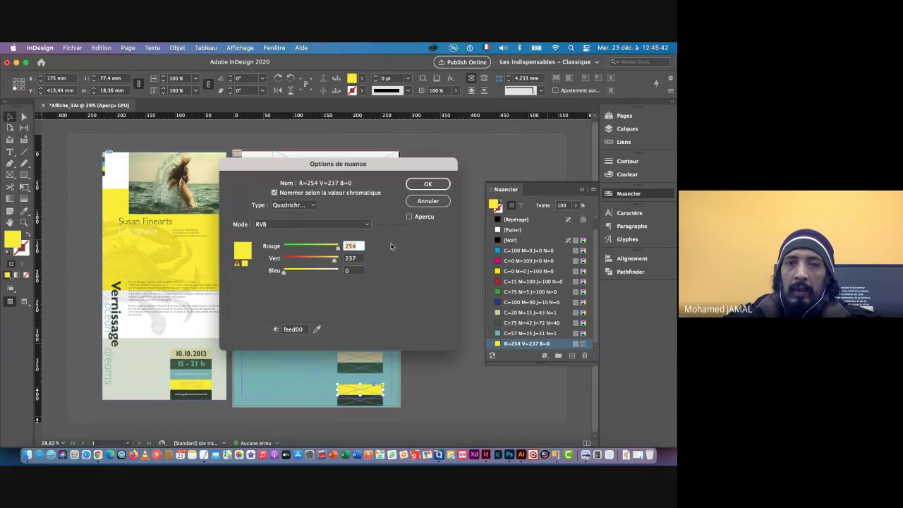
pyautogui.click(289, 224)
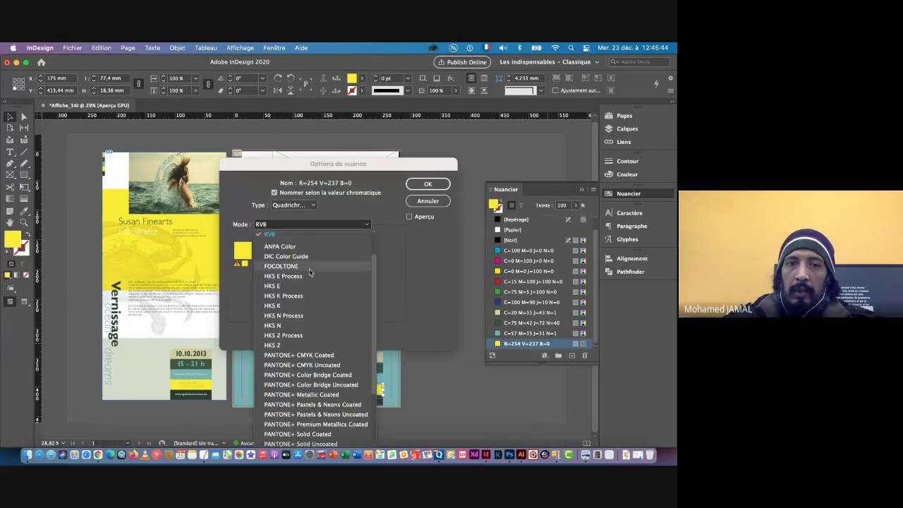
pyautogui.click(271, 254)
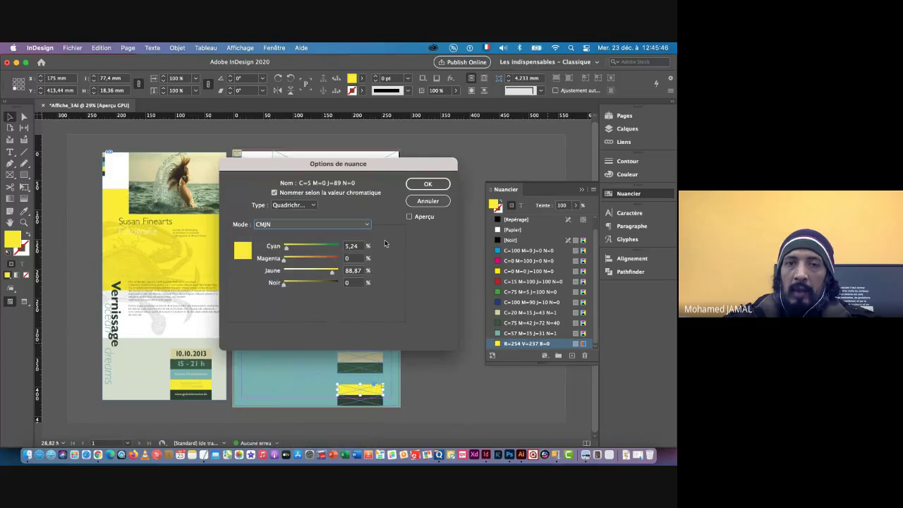
pyautogui.click(427, 183)
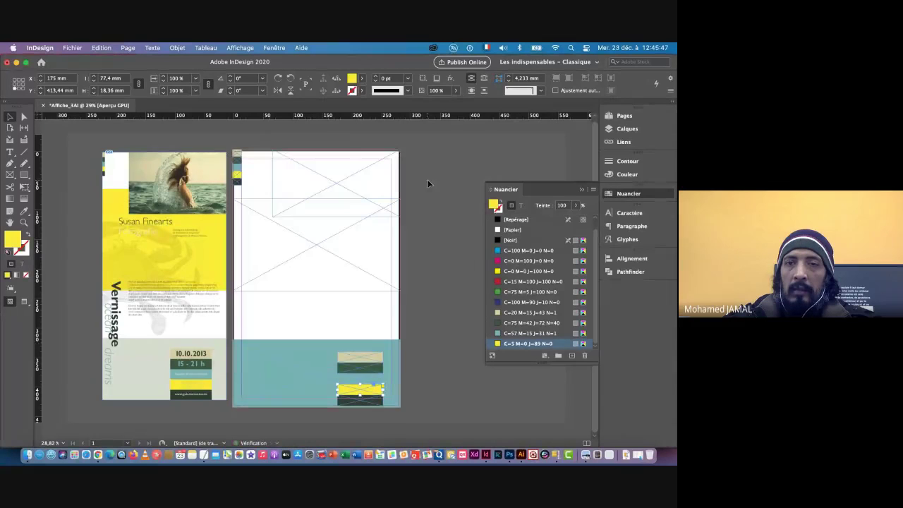
# - Add the colour of the enlarged strip's darkest, lowest block as a new swatch in CMJN mode
pyautogui.click(362, 400)
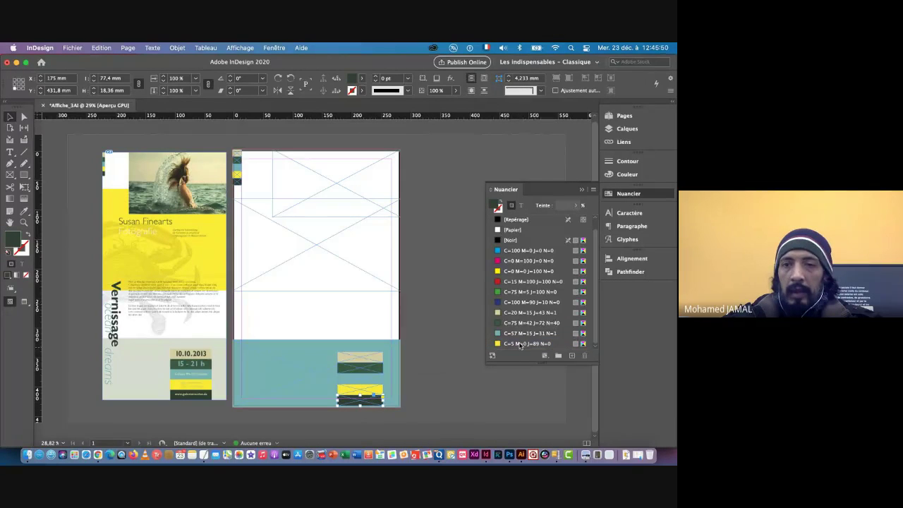
pyautogui.click(571, 355)
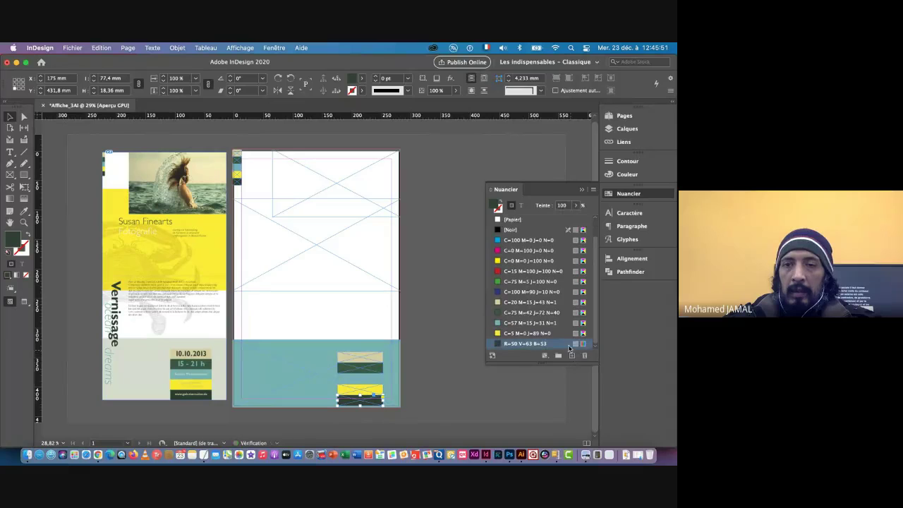
pyautogui.doubleClick(526, 343)
pyautogui.click(319, 226)
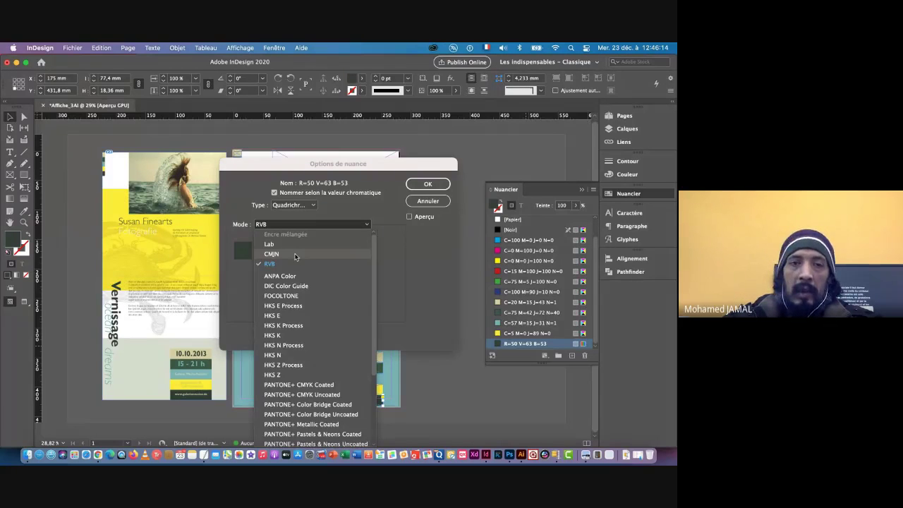
pyautogui.click(296, 256)
pyautogui.click(427, 184)
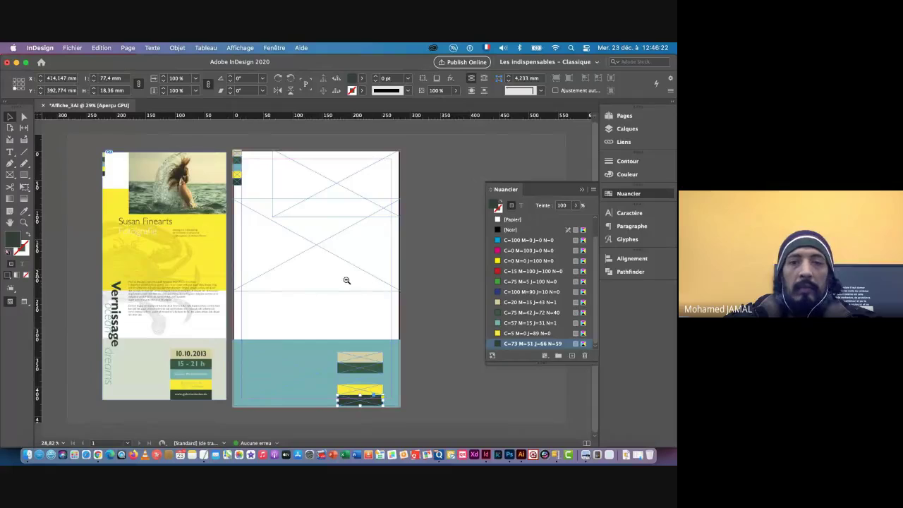
# - Fill the bottom full-width frame with the teal swatch C=57 M=15 J=31 N=1 at a 30% tint
pyautogui.scroll(-2, 359, 286)
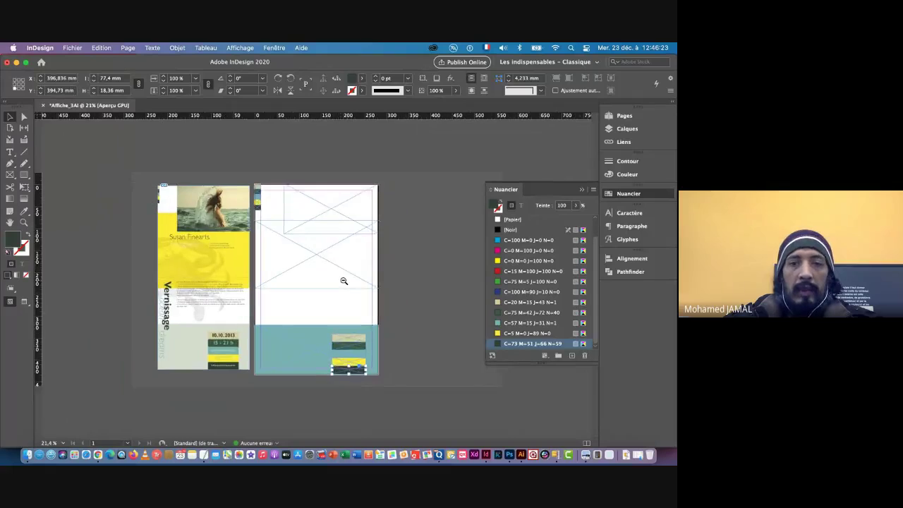
pyautogui.click(298, 351)
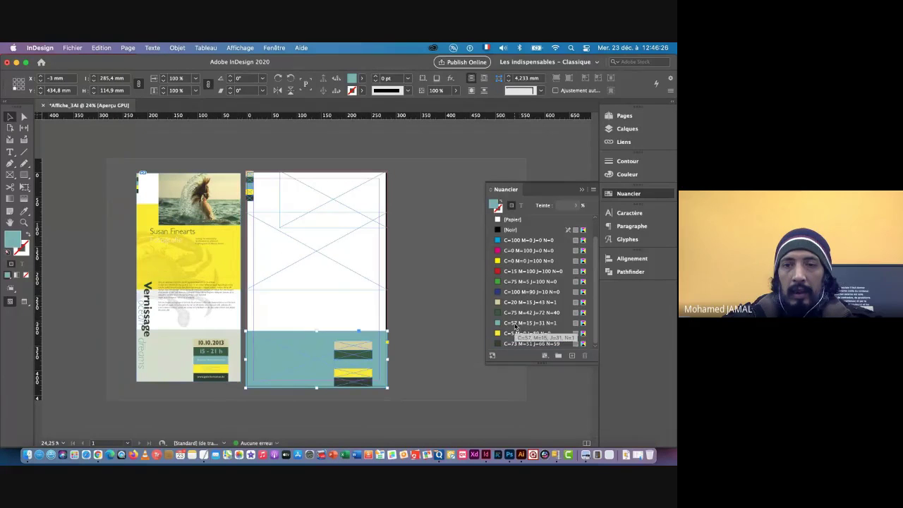
pyautogui.click(530, 322)
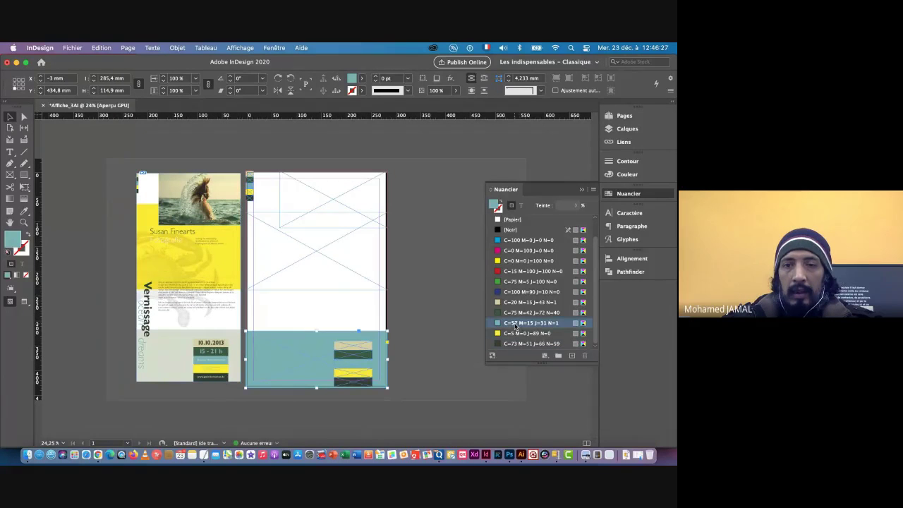
pyautogui.click(564, 205)
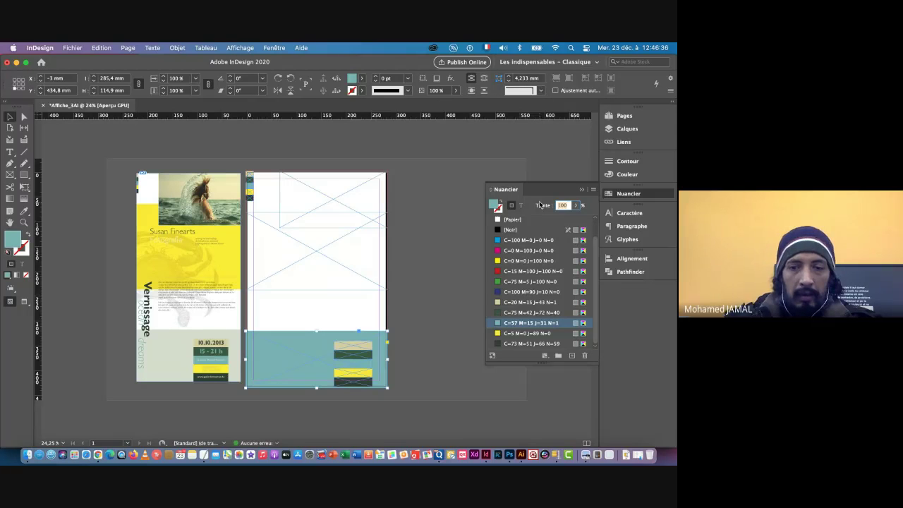
pyautogui.press('Return')
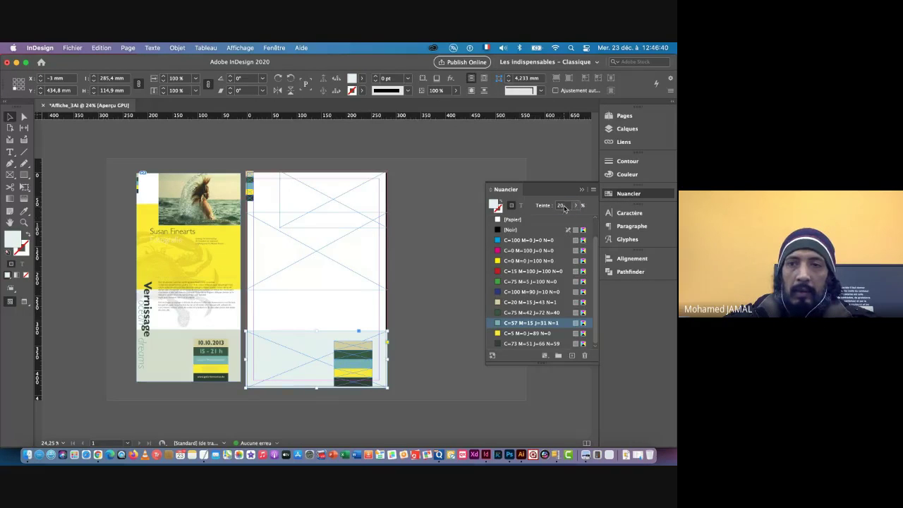
pyautogui.click(564, 208)
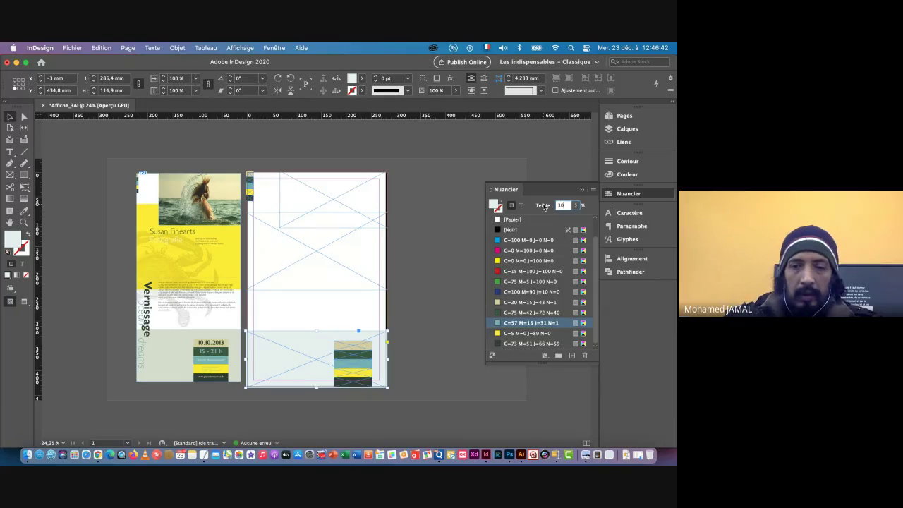
pyautogui.write('30')
pyautogui.press('Return')
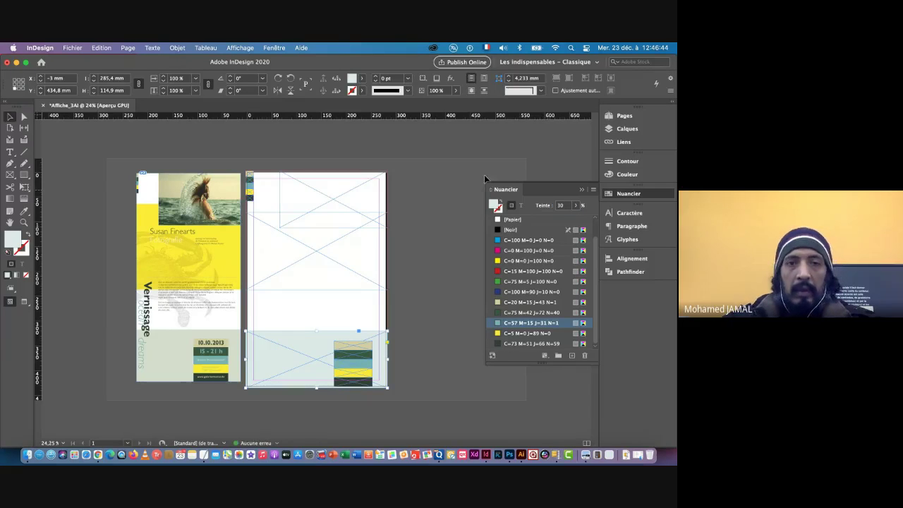
# - Fill the middle full-width frame with the yellow swatch C=5 M=0 J=89 N=0
pyautogui.click(337, 267)
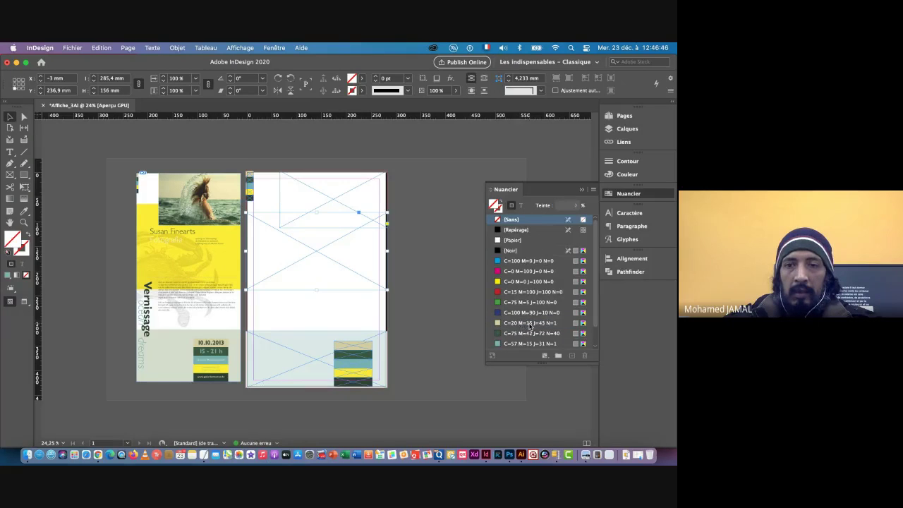
pyautogui.scroll(-2, 531, 326)
pyautogui.click(507, 334)
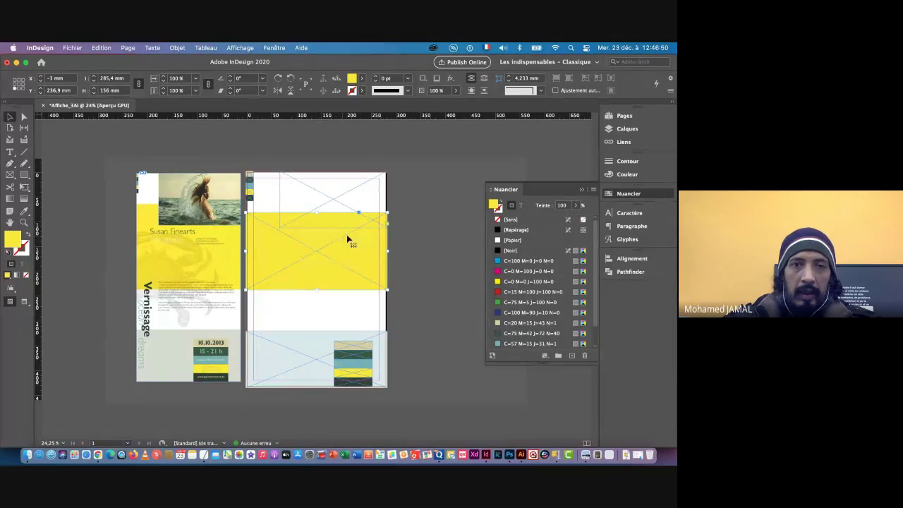
# - Apply the matching CMJN swatches to the beige, dark green and teal blocks of the page's small upper colour strip
pyautogui.scroll(5, 260, 184)
pyautogui.scroll(-2, 262, 184)
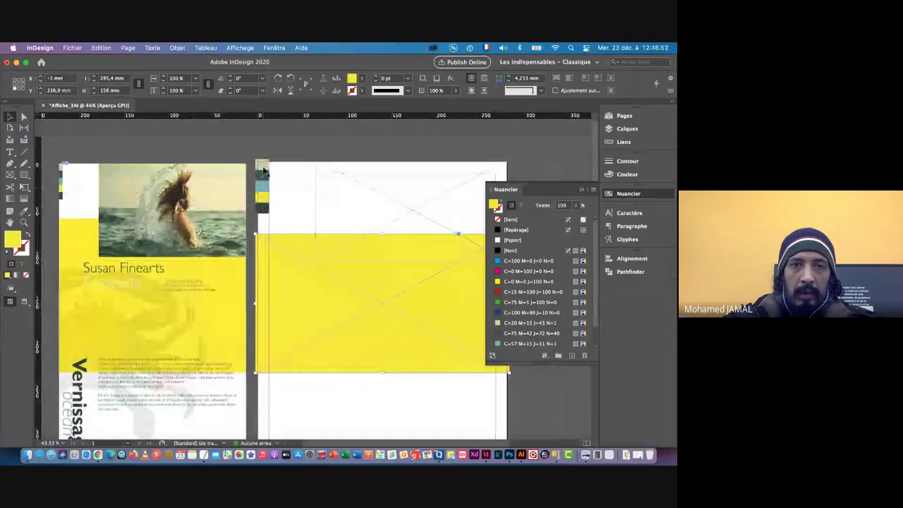
pyautogui.click(263, 167)
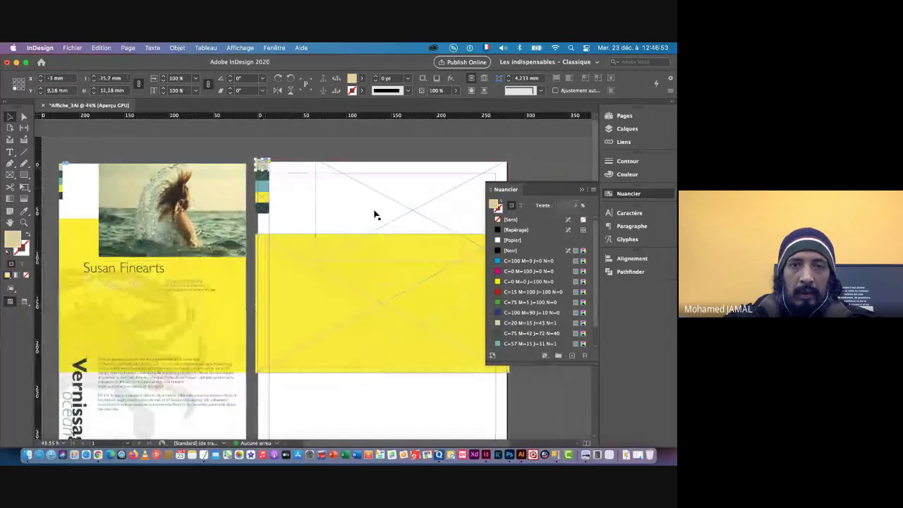
pyautogui.click(262, 173)
pyautogui.click(505, 334)
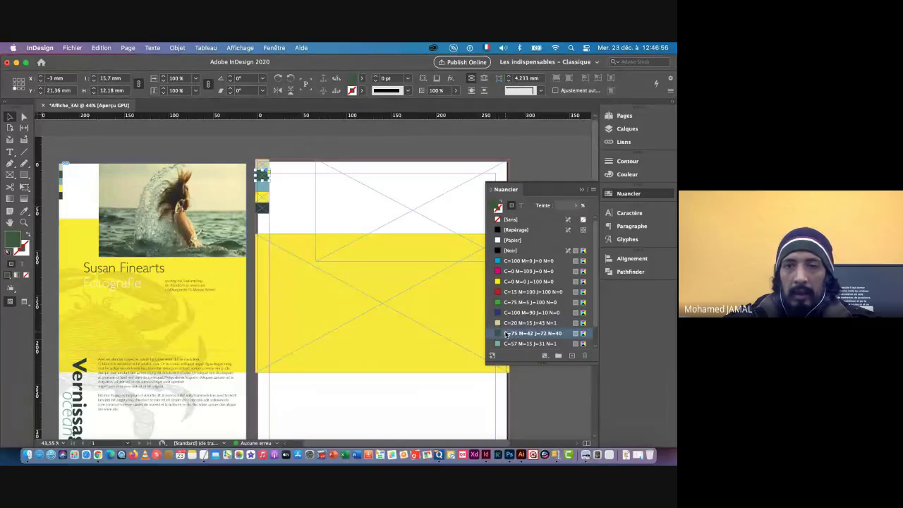
pyautogui.click(264, 186)
pyautogui.click(529, 343)
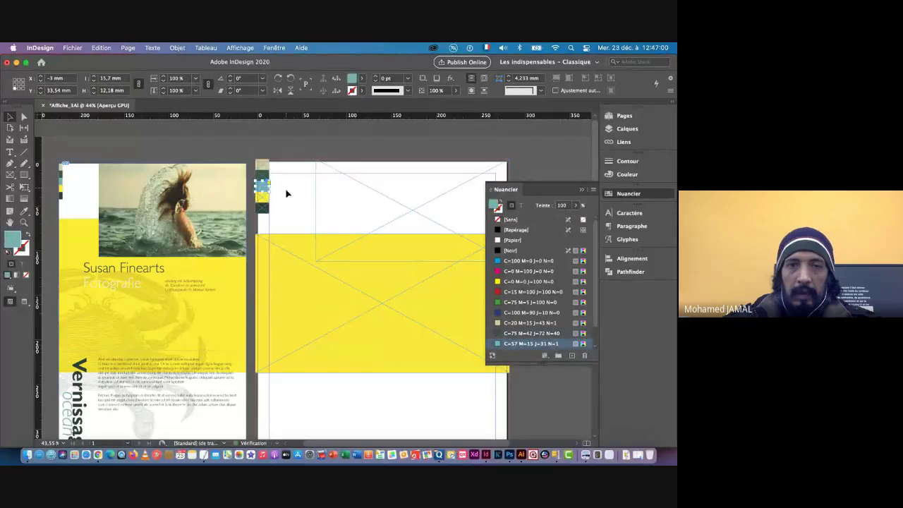
# - Apply swatches C=5 M=0 J=89 N=0 and C=73 M=51 J=66 N=59 to the small strip's yellow and darkest blocks, and deselect
pyautogui.click(263, 199)
pyautogui.scroll(-1, 514, 319)
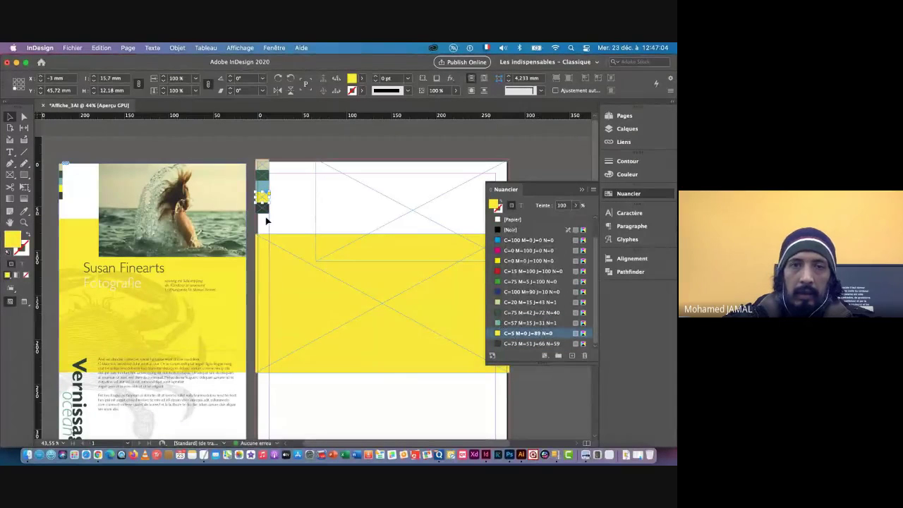
pyautogui.click(263, 209)
pyautogui.click(529, 343)
pyautogui.click(513, 344)
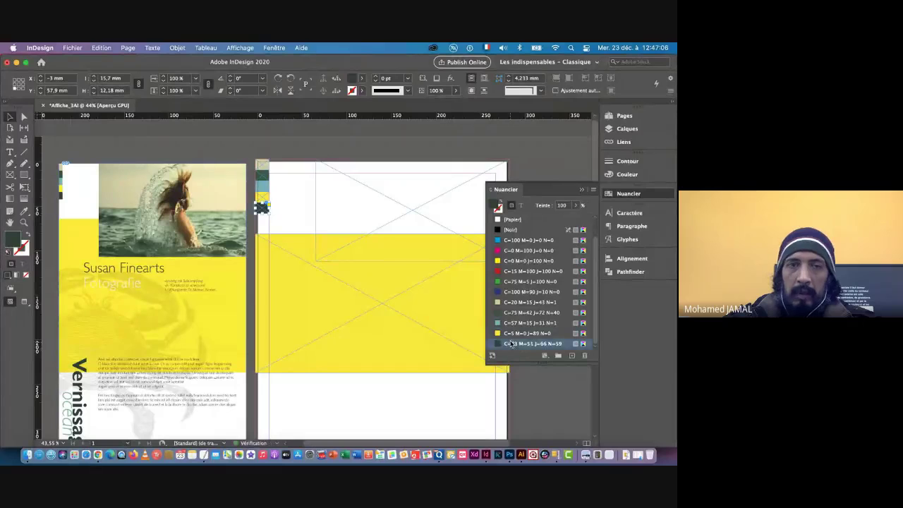
pyautogui.click(299, 194)
pyautogui.moveTo(401, 280); pyautogui.dragTo(351, 292)
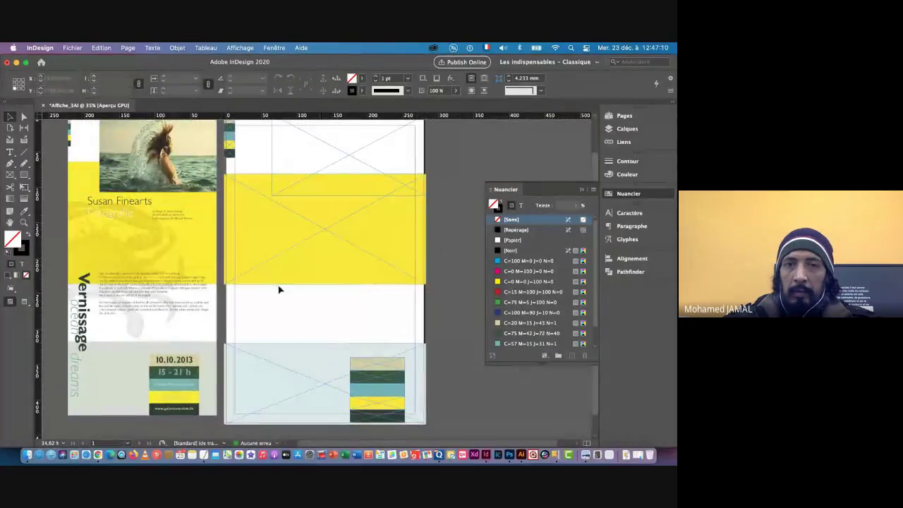
# - Inspect the page's corners and outer edges to check that the coloured frames extend to the bleed
pyautogui.moveTo(323, 254); pyautogui.dragTo(316, 234)
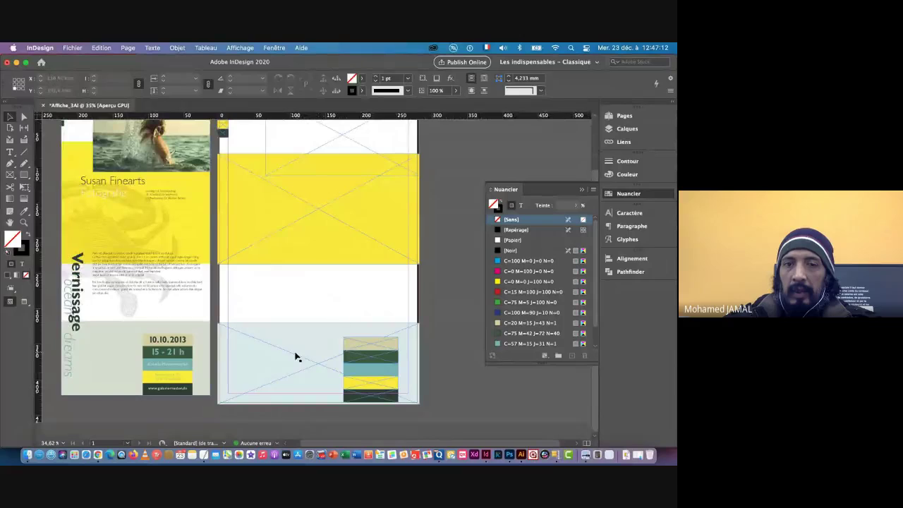
pyautogui.moveTo(307, 340); pyautogui.dragTo(271, 361)
pyautogui.press('super+z')
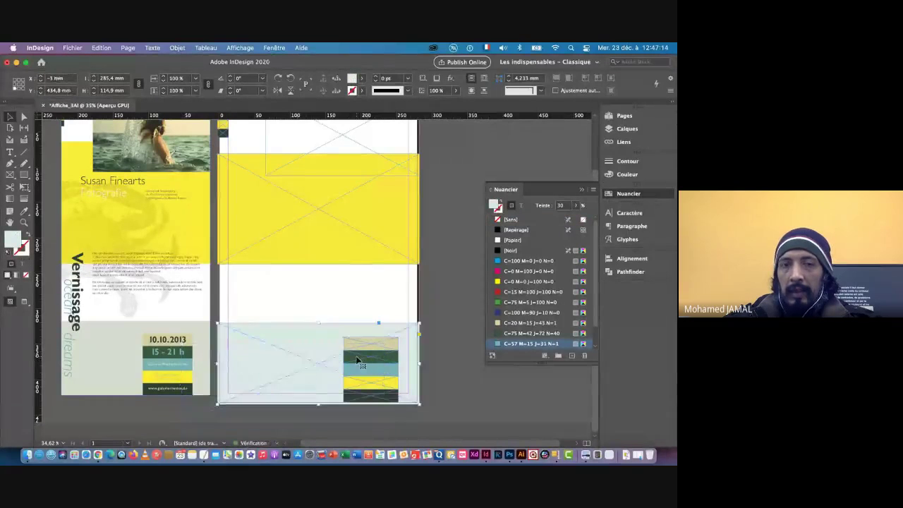
pyautogui.moveTo(252, 161); pyautogui.dragTo(289, 228)
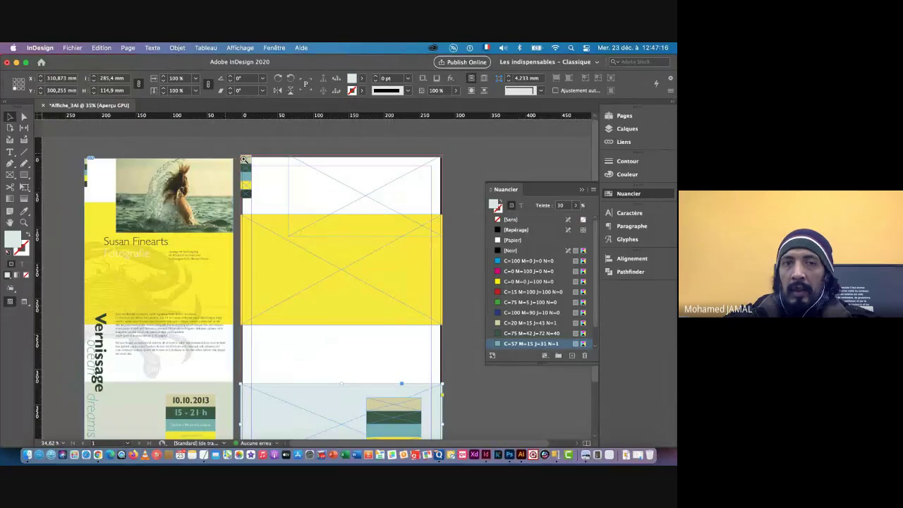
pyautogui.moveTo(236, 161); pyautogui.dragTo(332, 174)
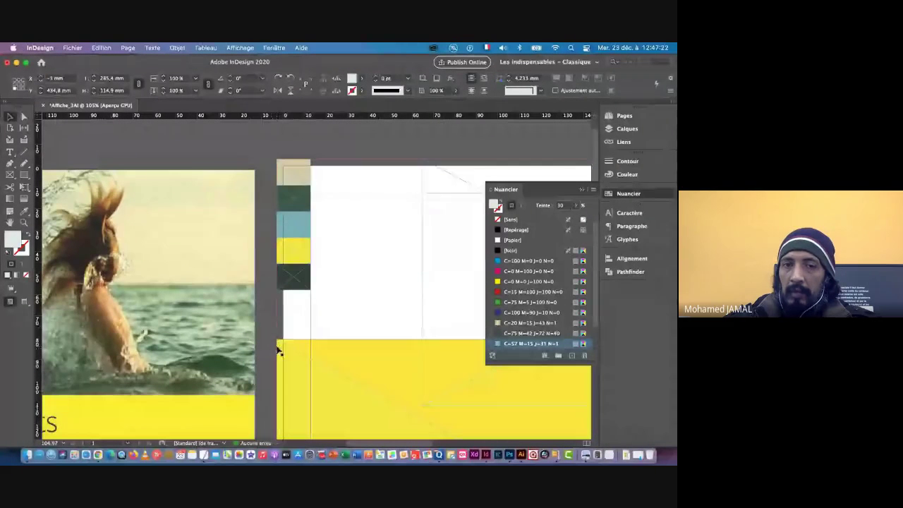
pyautogui.moveTo(423, 185); pyautogui.dragTo(176, 193)
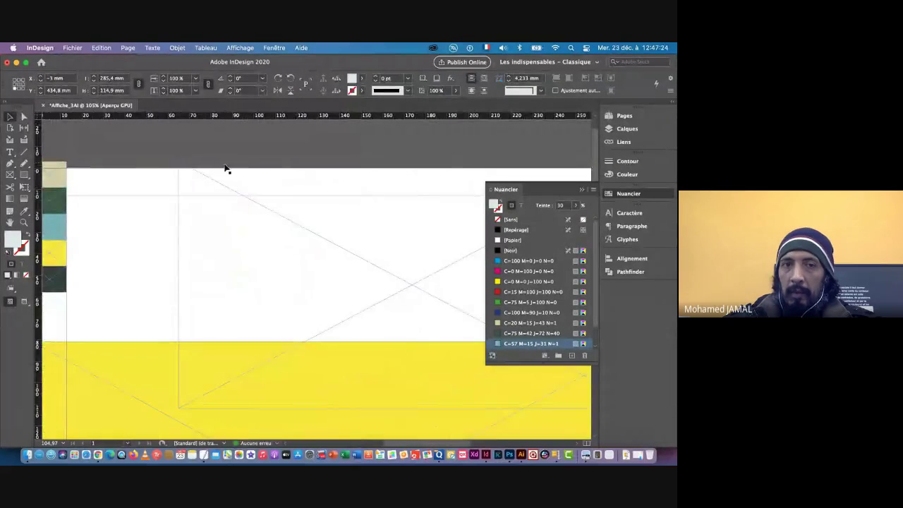
pyautogui.hscroll(5, 395, 186)
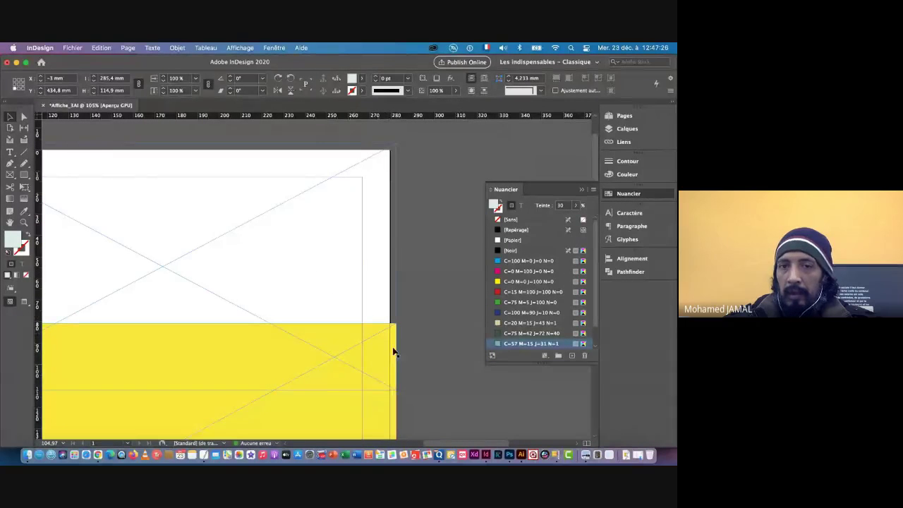
pyautogui.keyDown('alt'); pyautogui.keyDown('super'); pyautogui.click(284, 359); pyautogui.keyUp('super'); pyautogui.keyUp('alt')
pyautogui.moveTo(278, 361); pyautogui.dragTo(311, 225)
pyautogui.moveTo(357, 331); pyautogui.dragTo(256, 284)
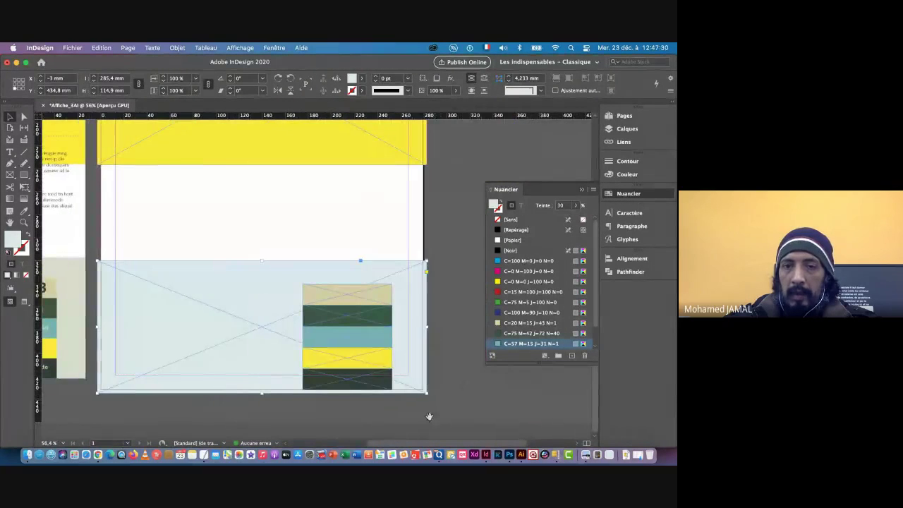
# - Extend the darkest block of the large colour strip down to the page's bottom bleed edge, to a height of 21.36 mm
pyautogui.keyDown('super'); pyautogui.click(332, 415); pyautogui.keyUp('super')
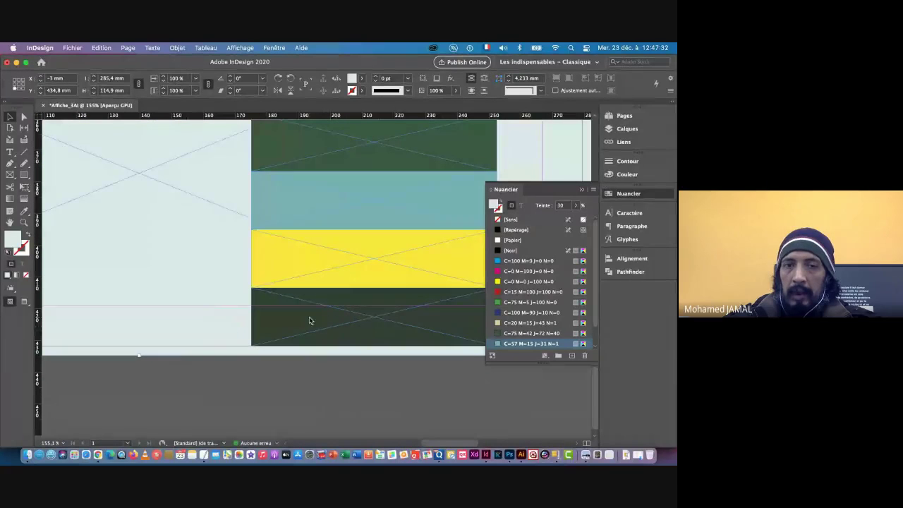
pyautogui.click(311, 321)
pyautogui.click(332, 340)
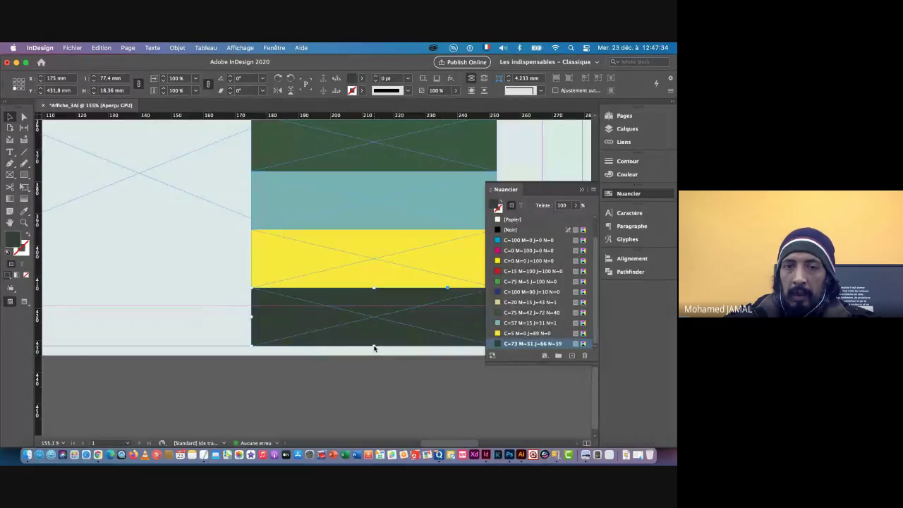
pyautogui.moveTo(373, 348); pyautogui.dragTo(374, 355)
pyautogui.moveTo(391, 392); pyautogui.dragTo(318, 356)
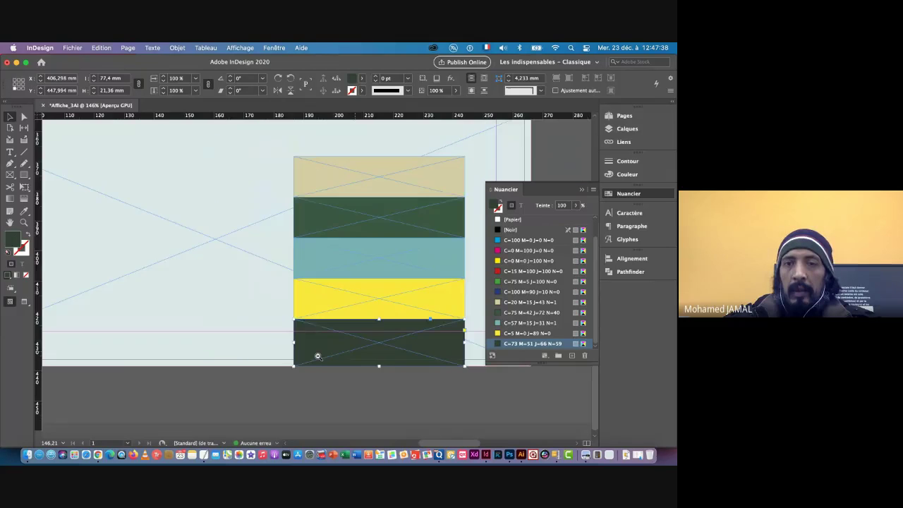
# - Switch to Finder and place fotolia_4596433.jpg from the Faltposter Links folder into the empty frame at the page's upper right
pyautogui.scroll(-5, 318, 356)
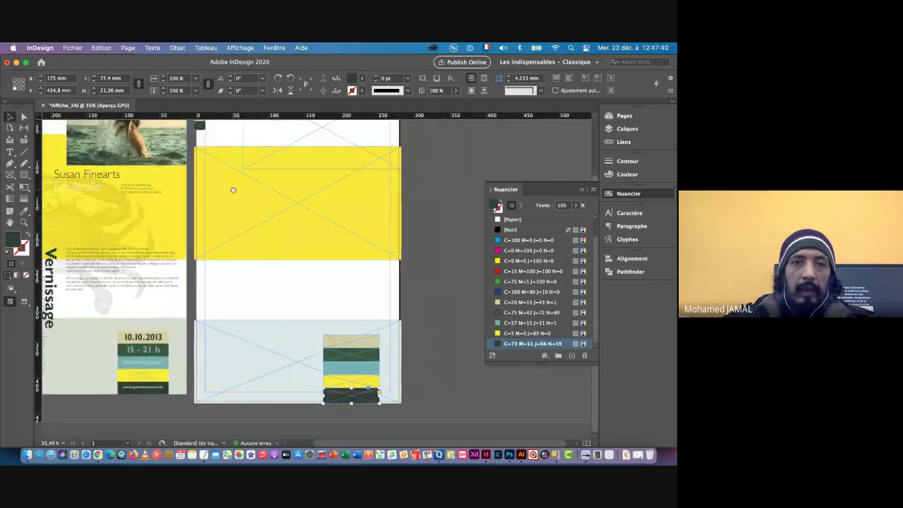
pyautogui.moveTo(233, 190); pyautogui.dragTo(250, 247)
pyautogui.moveTo(277, 299); pyautogui.dragTo(304, 258)
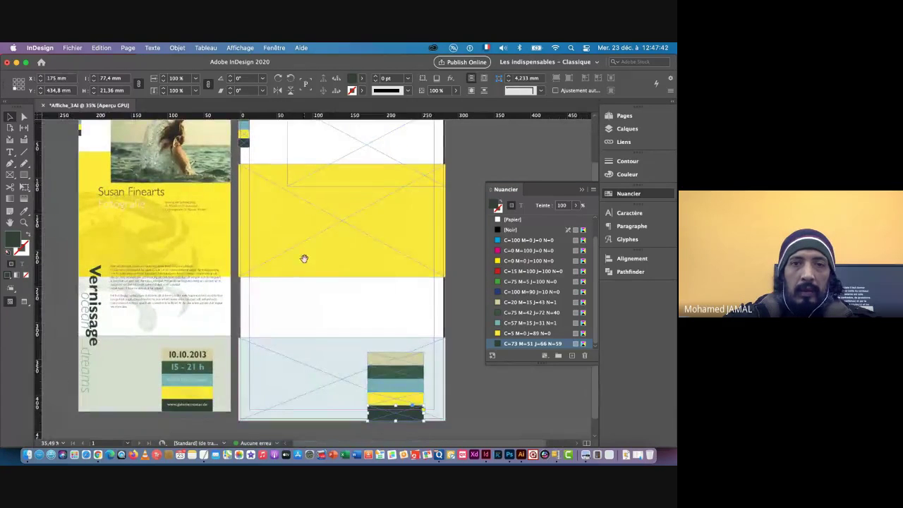
pyautogui.click(337, 147)
pyautogui.moveTo(356, 160); pyautogui.dragTo(315, 202)
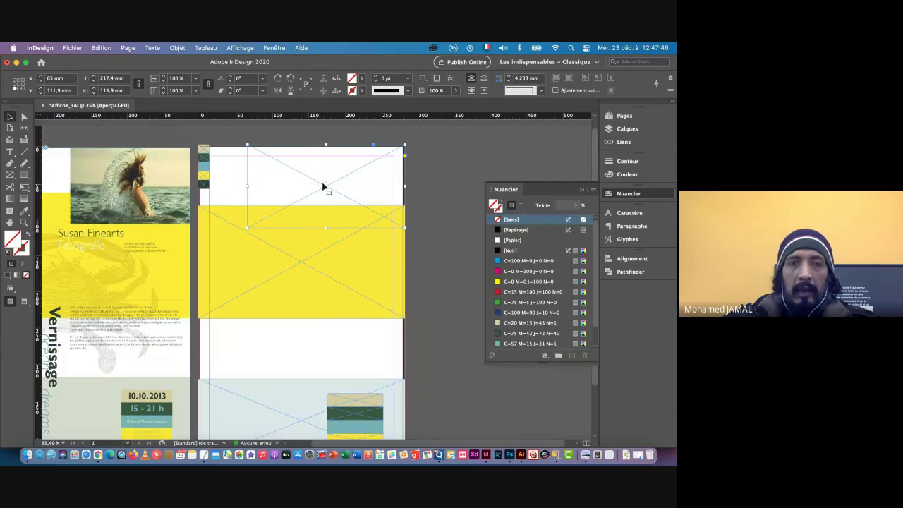
pyautogui.click(71, 47)
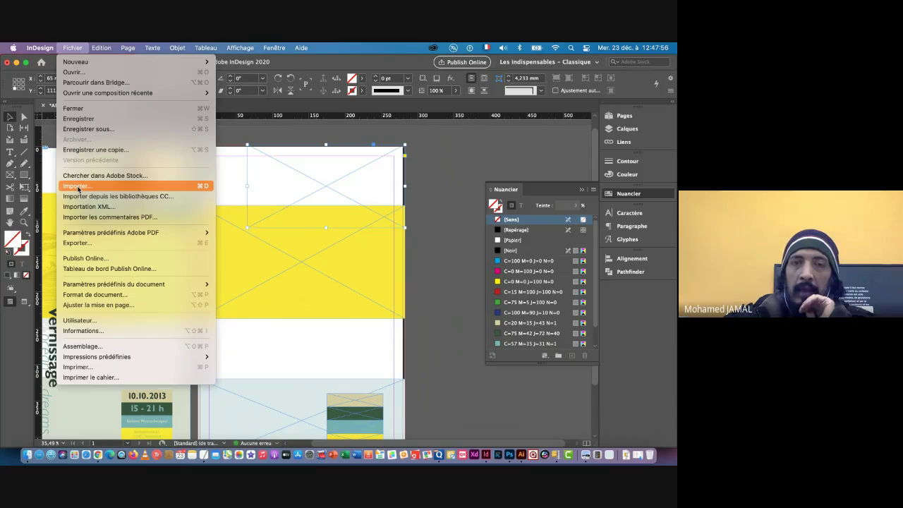
pyautogui.click(423, 233)
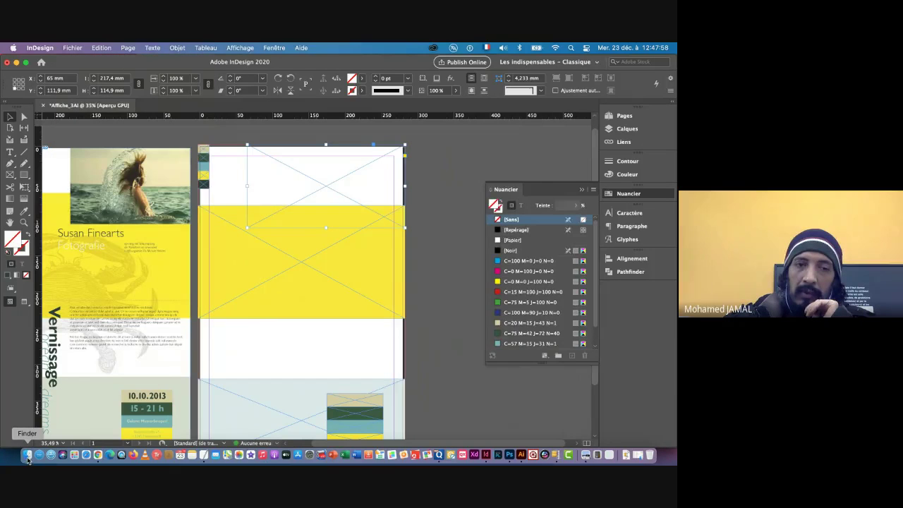
pyautogui.click(28, 458)
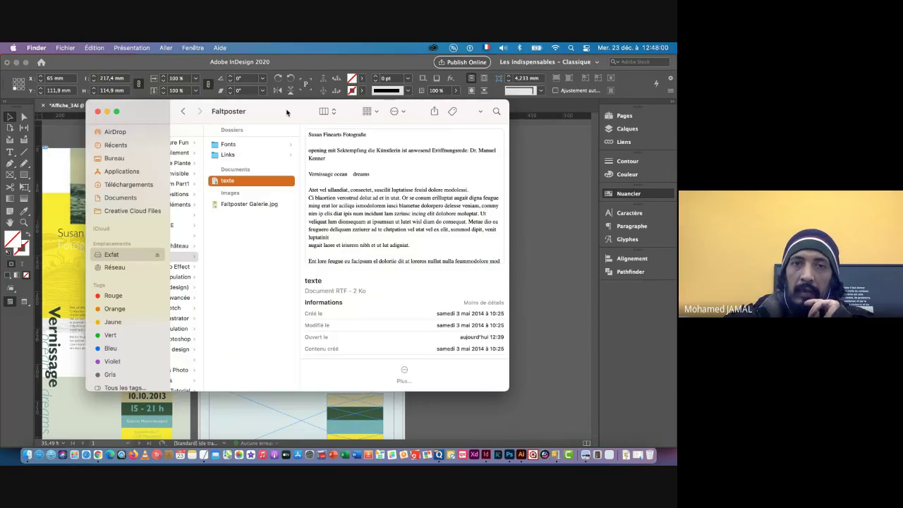
pyautogui.moveTo(286, 112); pyautogui.dragTo(304, 235)
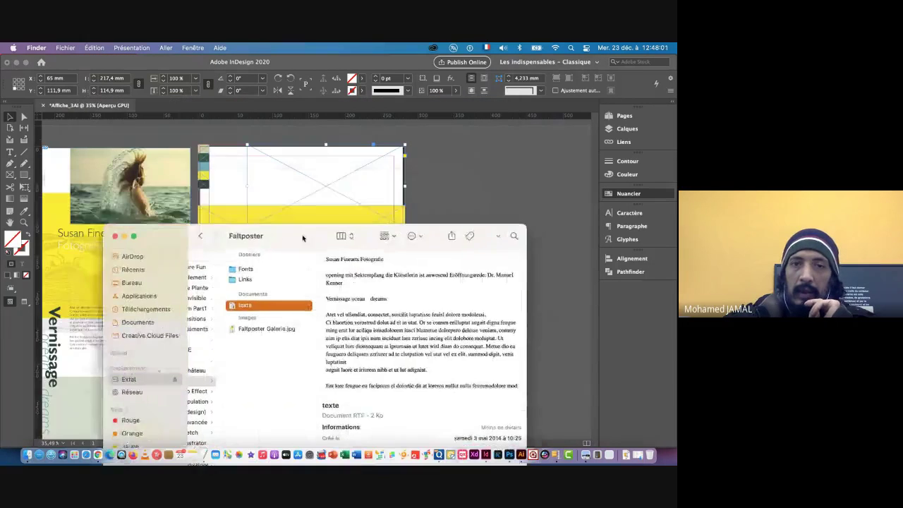
pyautogui.click(243, 279)
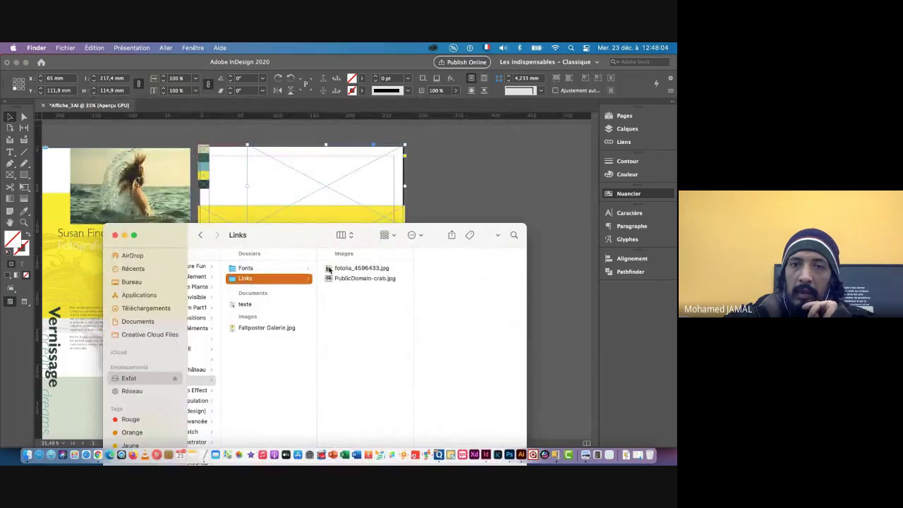
pyautogui.moveTo(328, 270); pyautogui.dragTo(316, 179)
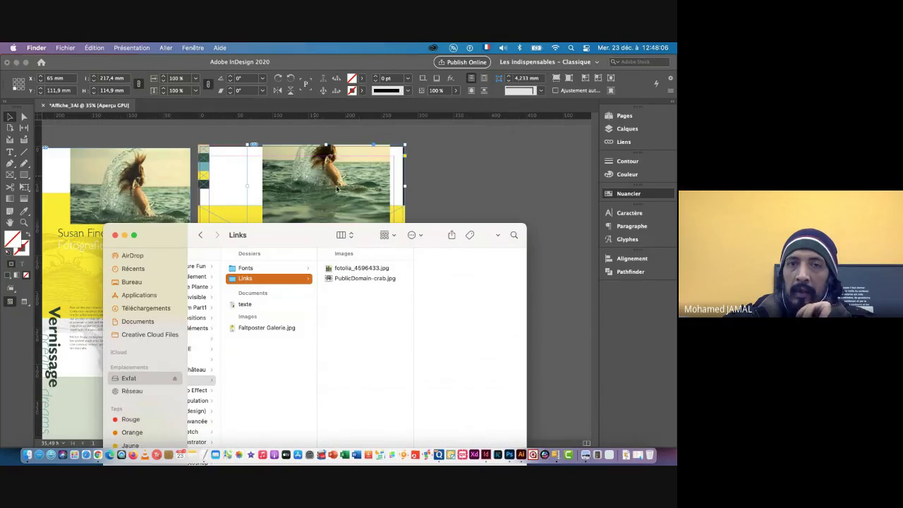
# - Scale the placed photo to 125% from its centre reference point and shift it down inside its frame to match the reference poster
pyautogui.click(325, 185)
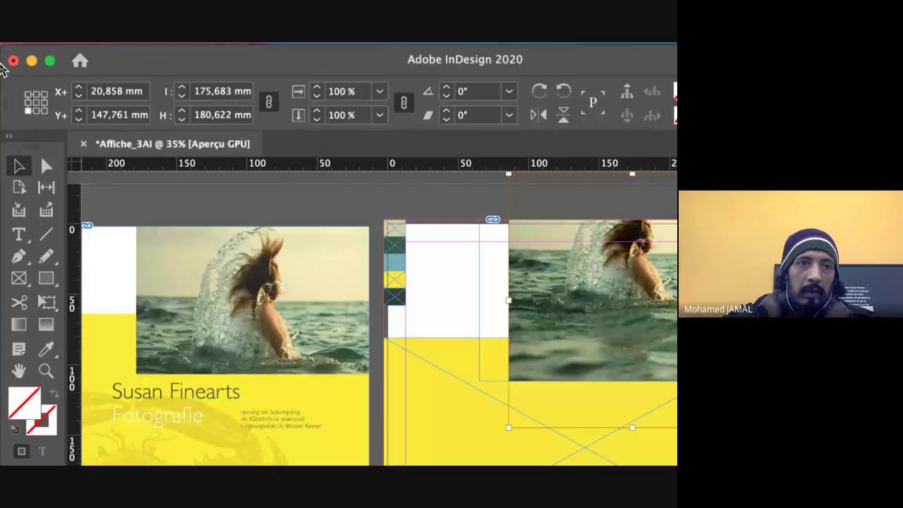
pyautogui.click(37, 104)
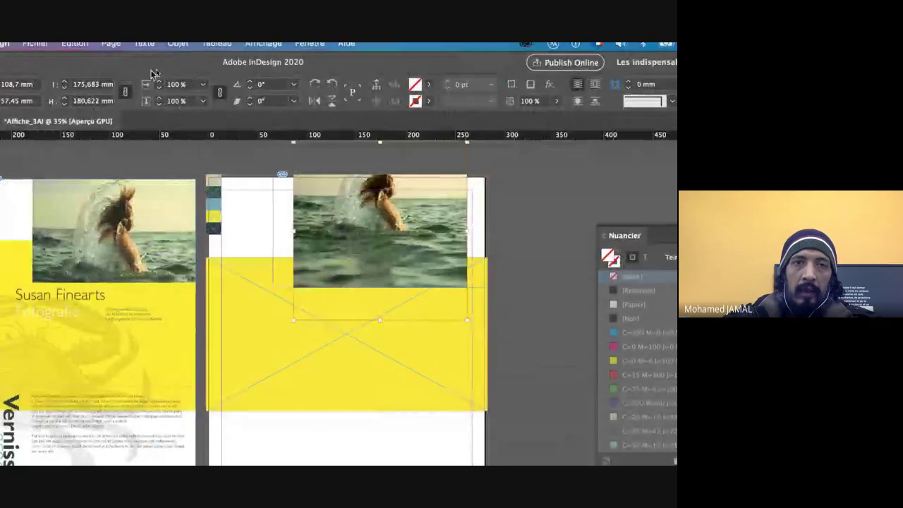
pyautogui.click(158, 81)
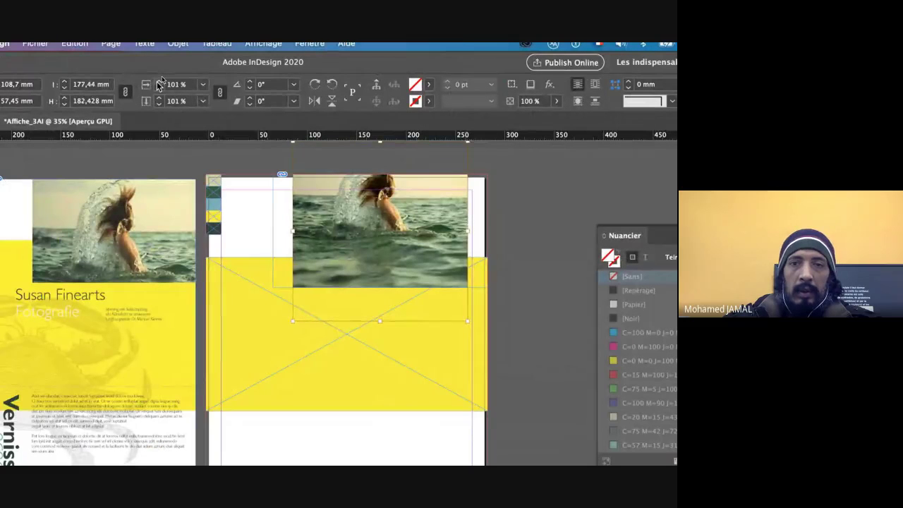
pyautogui.click(158, 82)
pyautogui.click(159, 81)
pyautogui.click(158, 81)
pyautogui.click(159, 81)
pyautogui.click(159, 81)
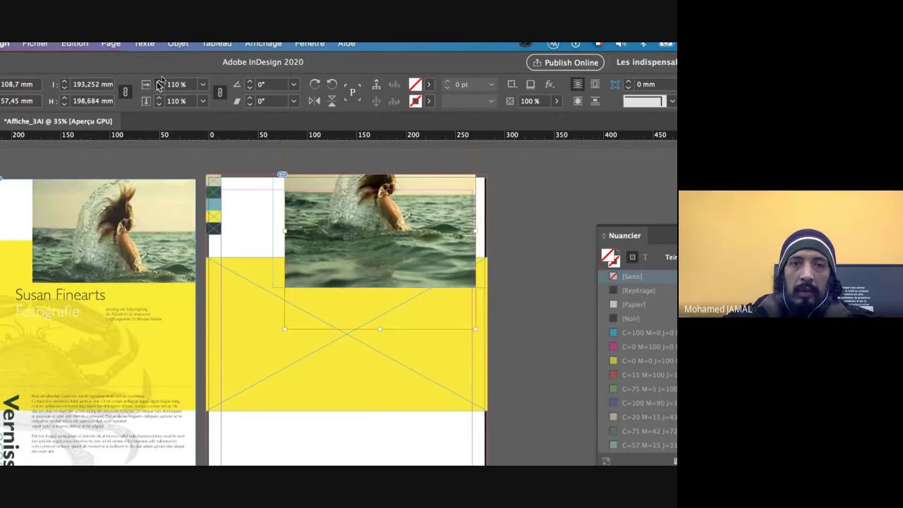
pyautogui.click(159, 81)
pyautogui.click(159, 81)
pyautogui.click(159, 81)
pyautogui.click(159, 81)
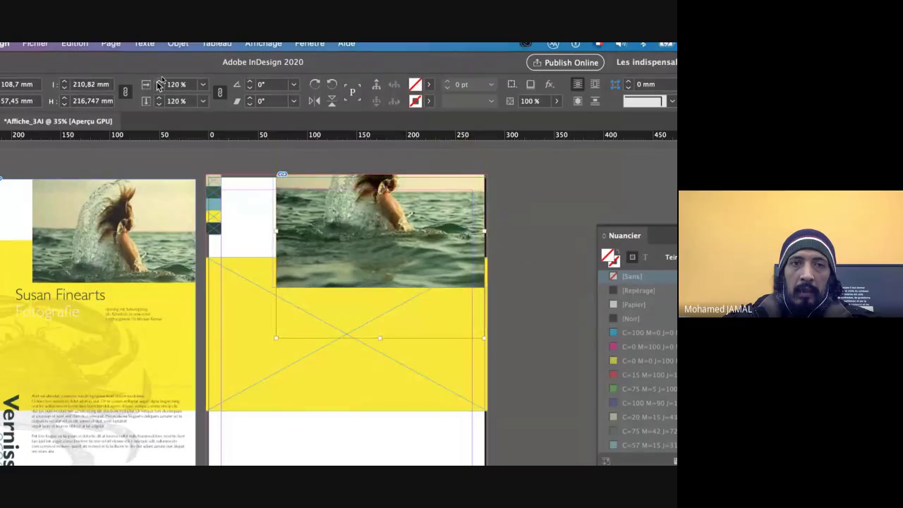
pyautogui.click(159, 81)
pyautogui.click(159, 81)
pyautogui.click(159, 81)
pyautogui.click(159, 82)
pyautogui.click(159, 81)
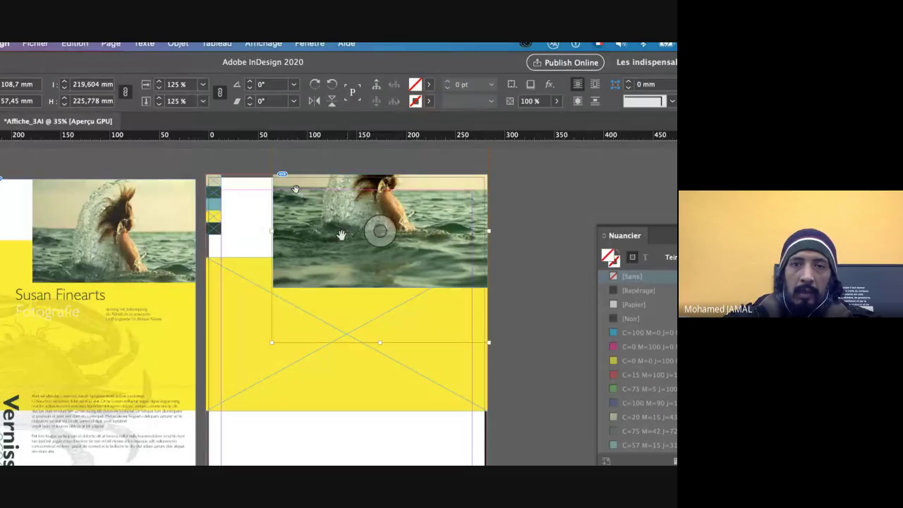
pyautogui.moveTo(377, 233); pyautogui.dragTo(375, 267)
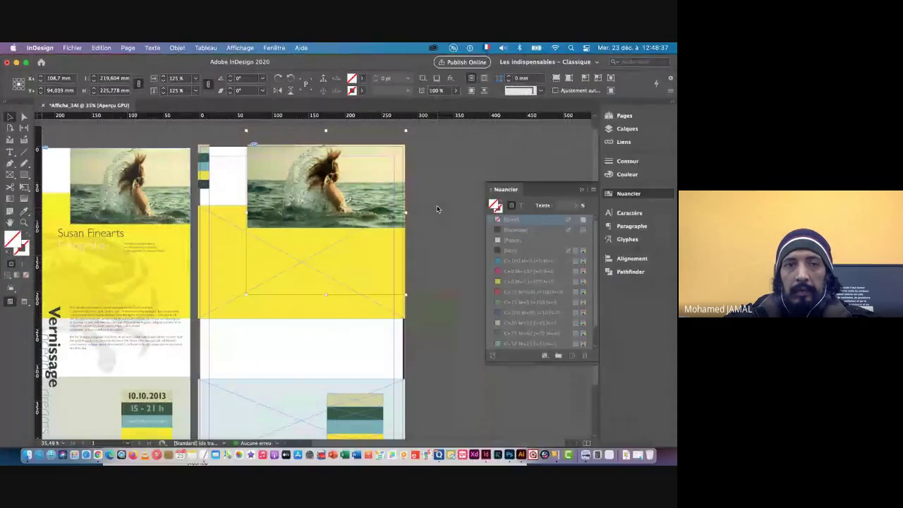
pyautogui.click(435, 205)
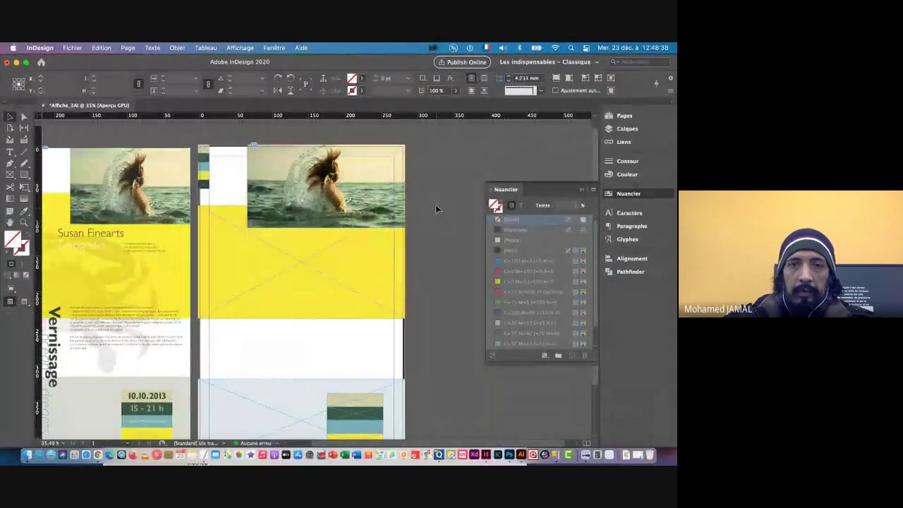
# - Duplicate the photo frame just below the original over the yellow band, flush with the page's left bleed edge
pyautogui.moveTo(310, 292); pyautogui.dragTo(357, 233)
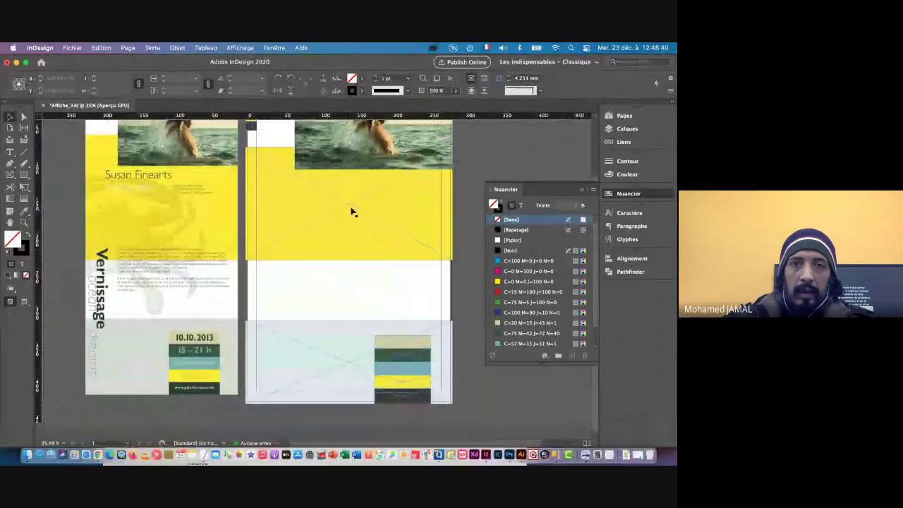
pyautogui.scroll(2, 276, 203)
pyautogui.moveTo(277, 203); pyautogui.dragTo(273, 208)
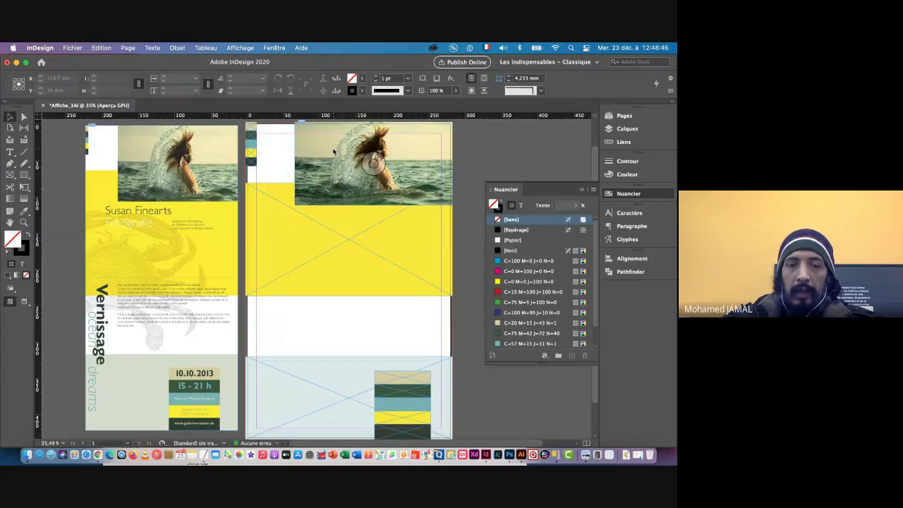
pyautogui.moveTo(324, 146); pyautogui.dragTo(278, 225)
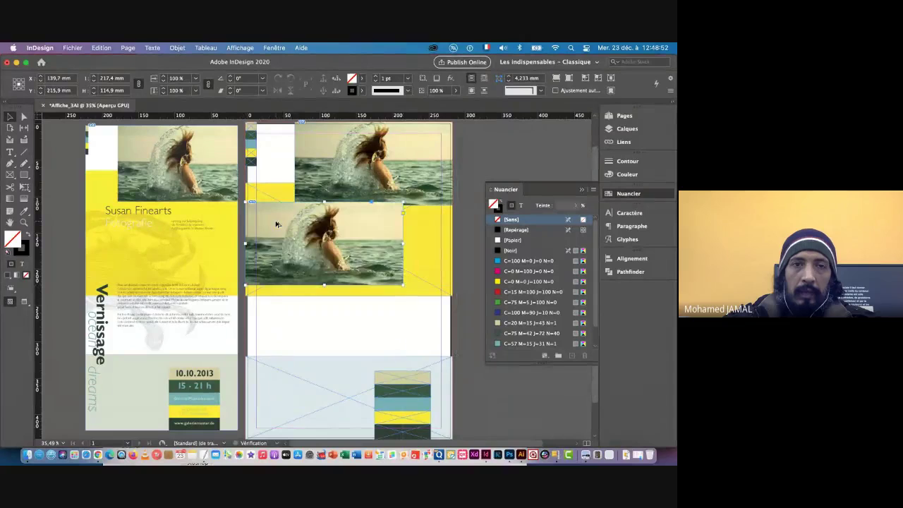
# - Enlarge the duplicated frame downward and to the right, to 251 mm wide and 210.06 mm high
pyautogui.scroll(-2, 286, 258)
pyautogui.hscroll(2, 286, 259)
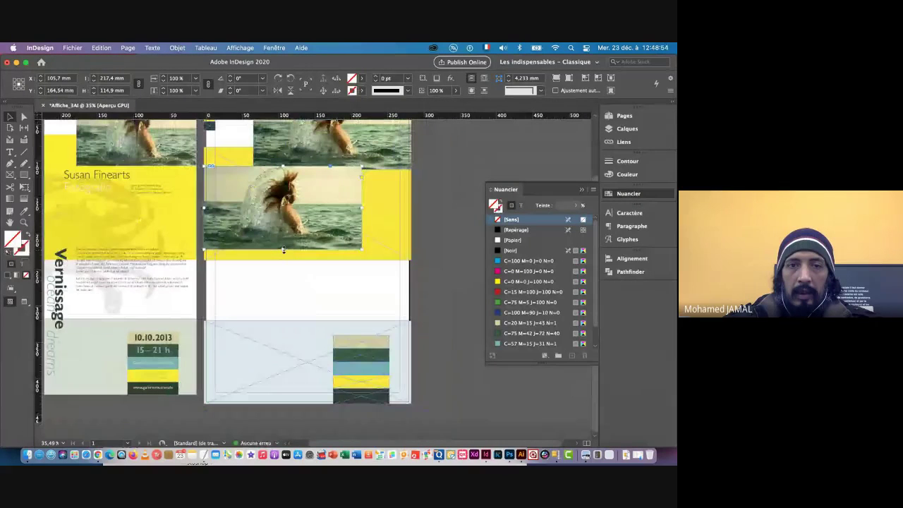
pyautogui.moveTo(283, 250); pyautogui.dragTo(284, 313)
pyautogui.moveTo(283, 318); pyautogui.dragTo(283, 317)
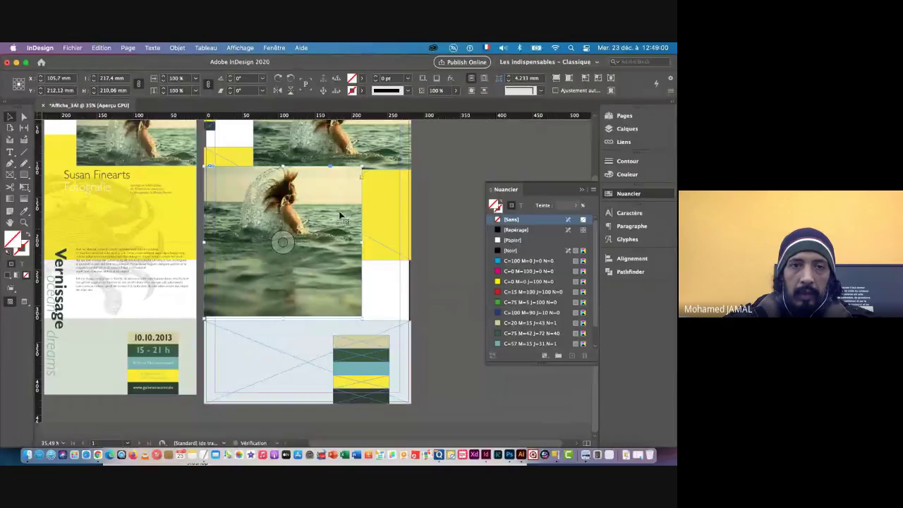
pyautogui.moveTo(363, 244); pyautogui.dragTo(387, 243)
# - Delete the photo inside the duplicated frame, leaving the frame empty
pyautogui.hscroll(-3, 330, 244)
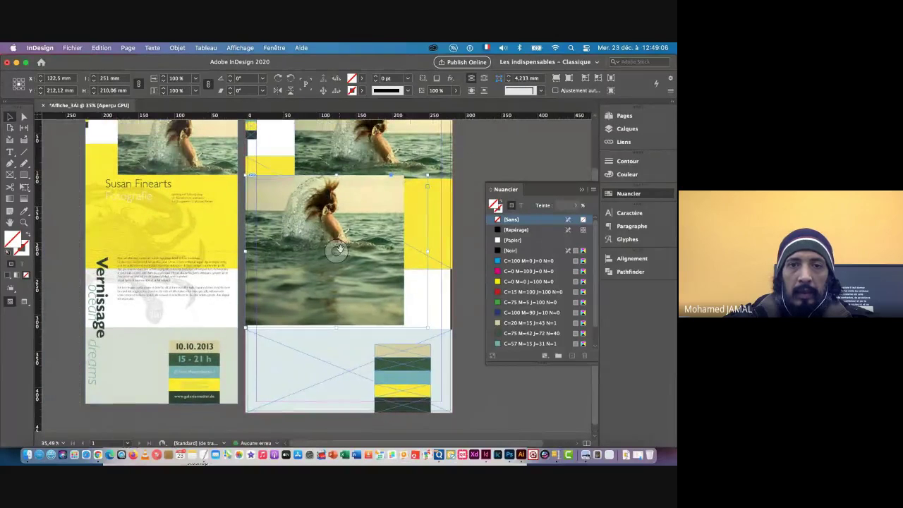
pyautogui.click(338, 253)
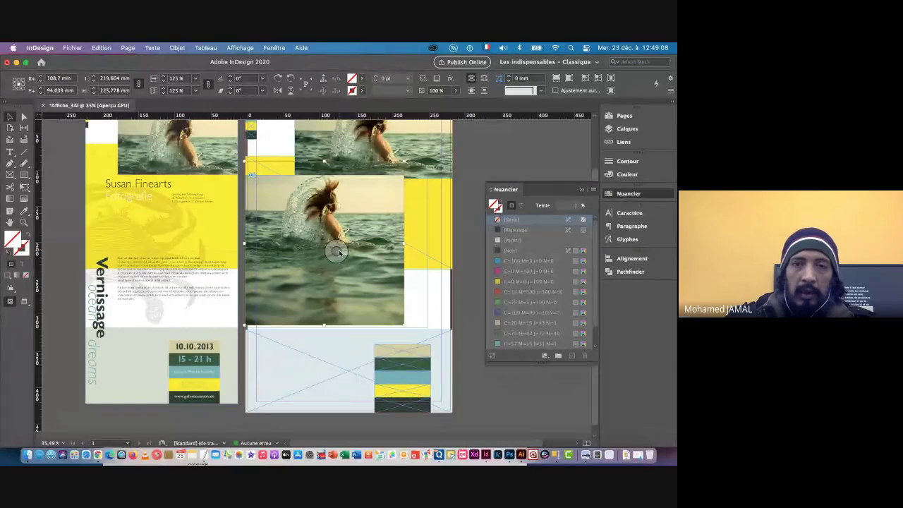
pyautogui.press('Delete')
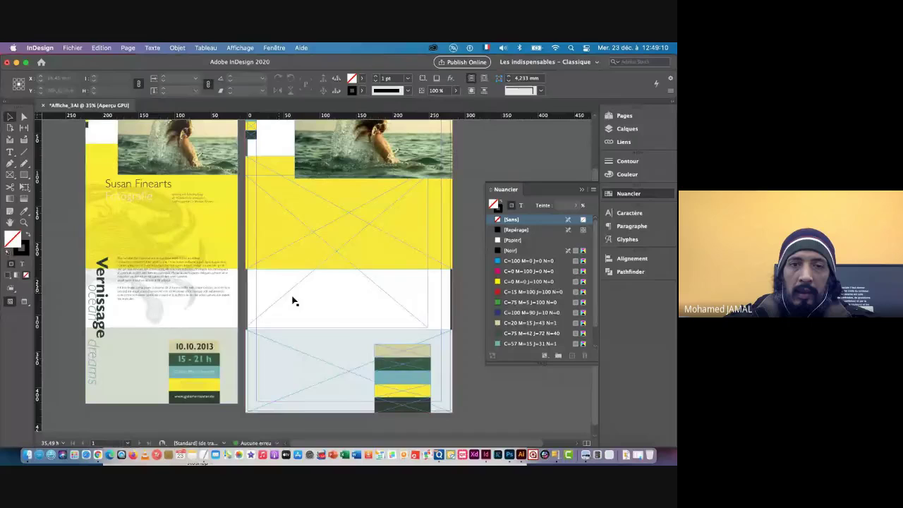
# - Place PublicDomain-crab.jpg from the Links folder into the empty 251 mm wide frame
pyautogui.hscroll(3, 308, 282)
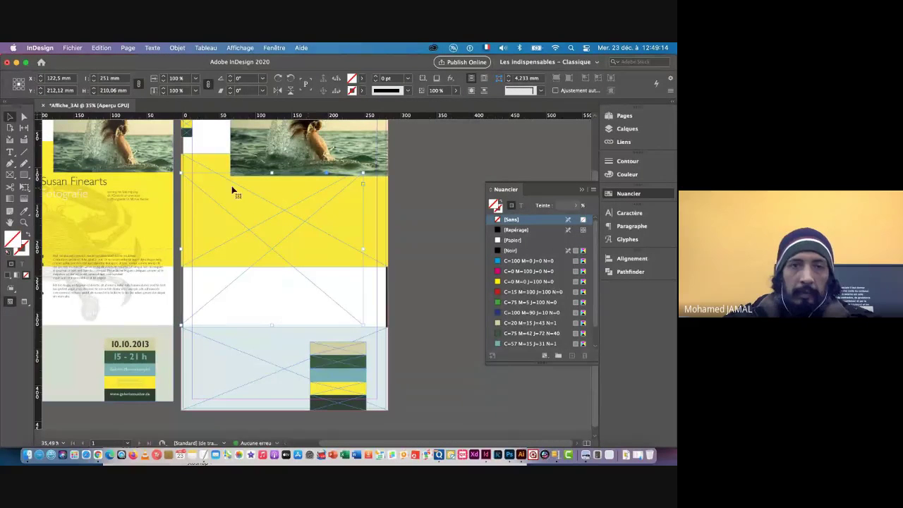
pyautogui.click(25, 455)
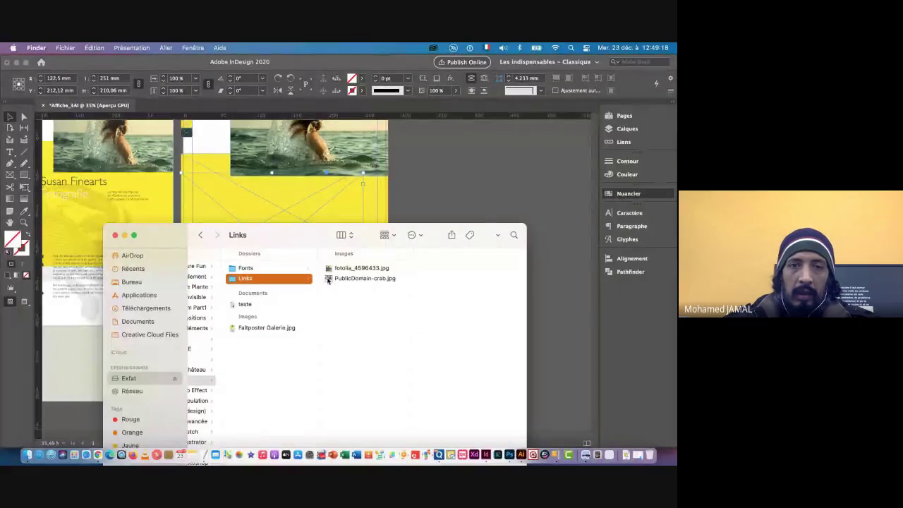
pyautogui.moveTo(328, 280); pyautogui.dragTo(204, 192)
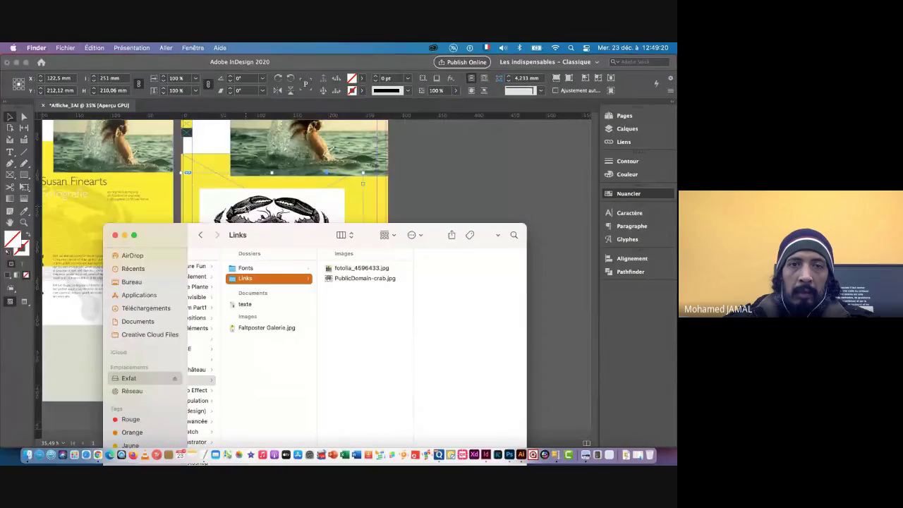
pyautogui.click(248, 206)
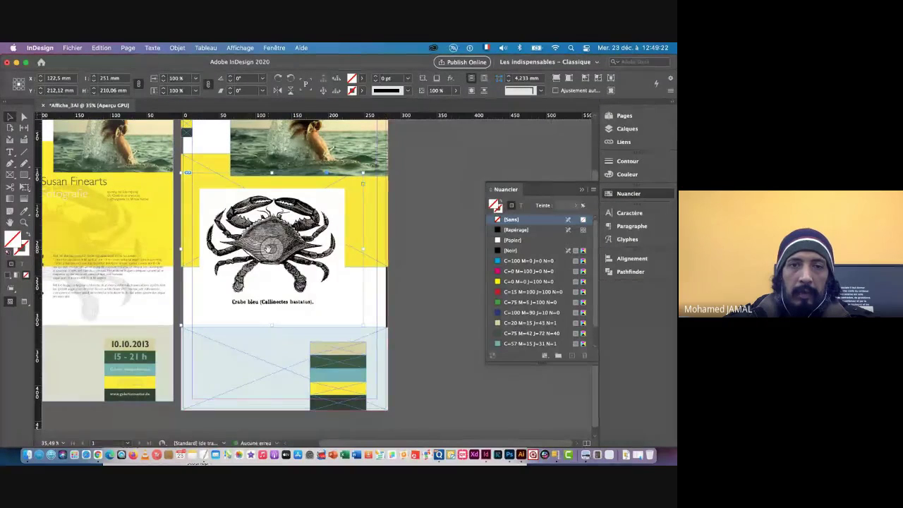
# - Select the crab image inside its frame and scale it proportionally to 160%
pyautogui.click(269, 247)
pyautogui.scroll(2, 335, 271)
pyautogui.hscroll(-3, 335, 271)
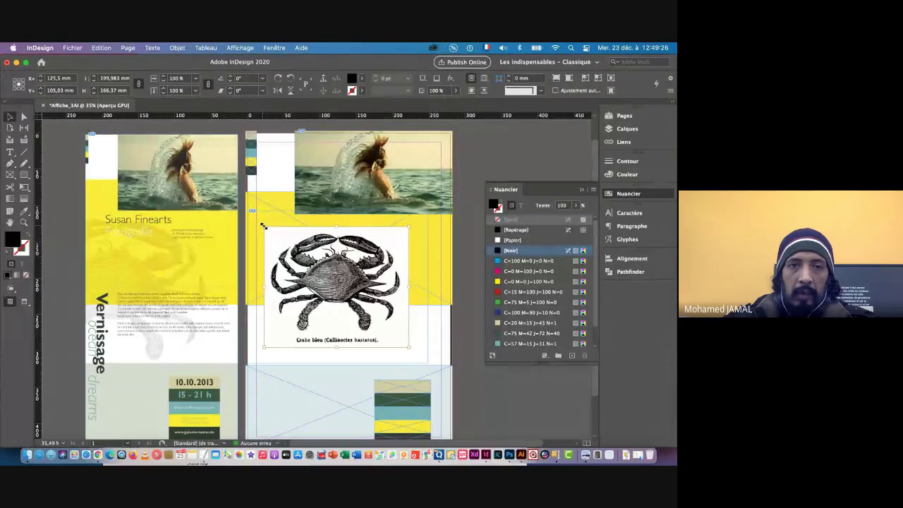
pyautogui.click(70, 263)
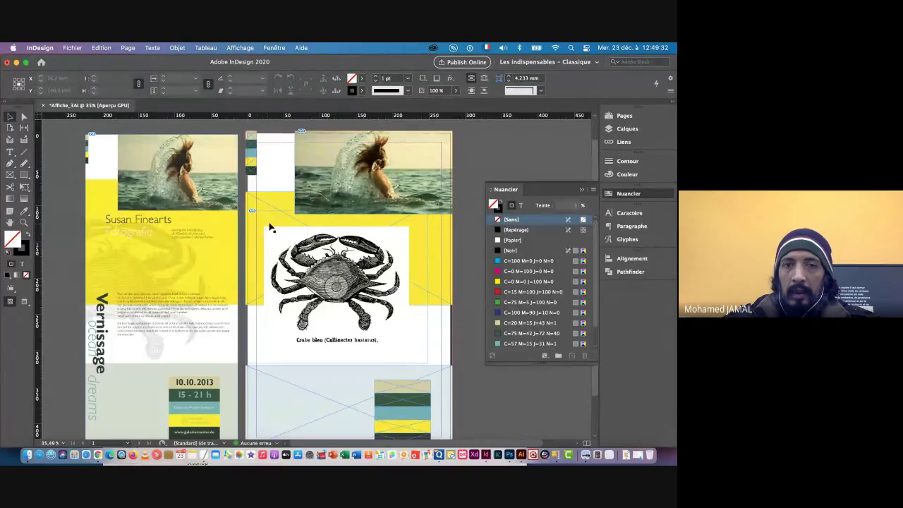
pyautogui.click(272, 222)
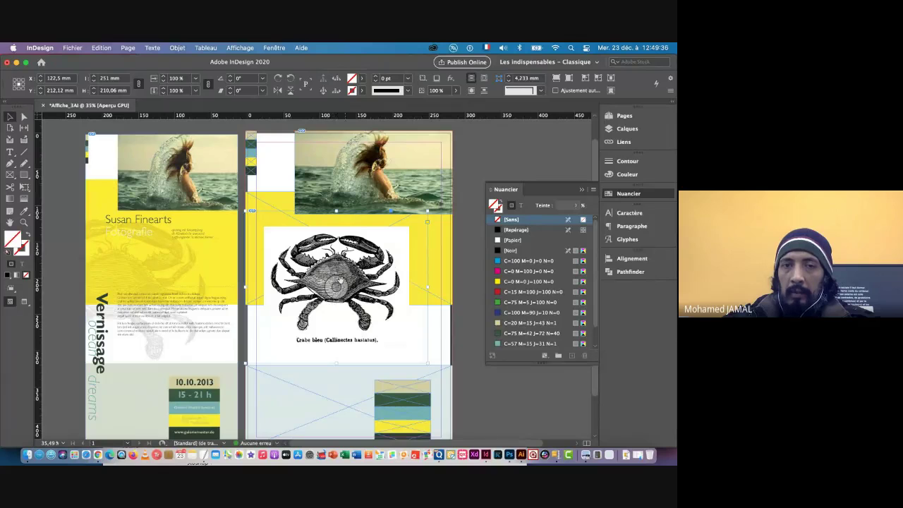
pyautogui.click(336, 287)
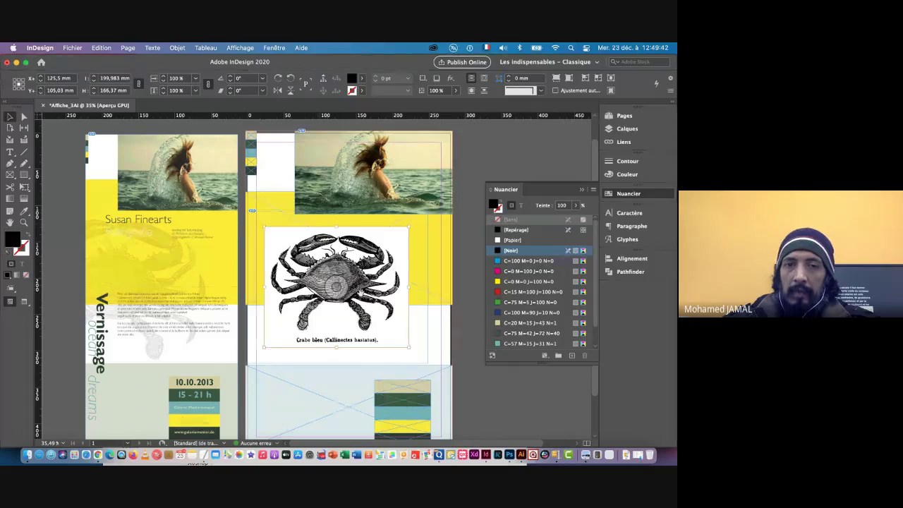
pyautogui.click(164, 77)
pyautogui.click(163, 76)
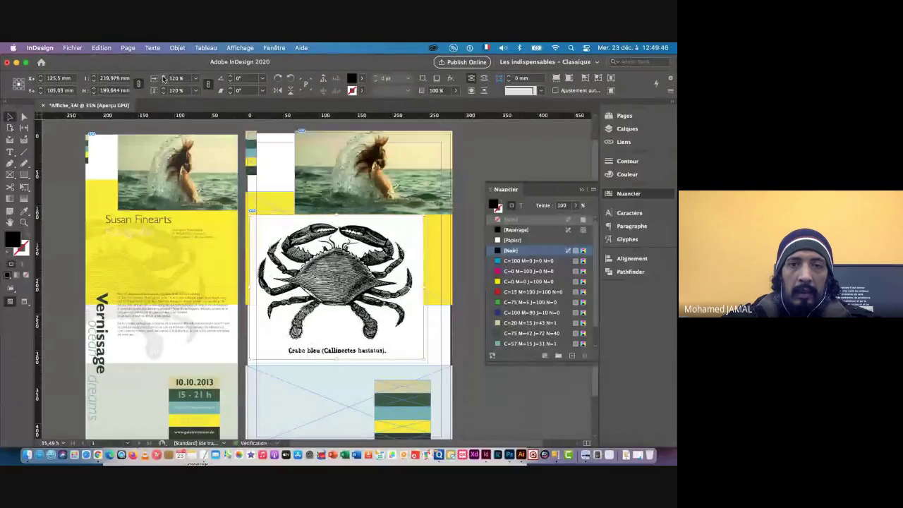
pyautogui.click(164, 76)
pyautogui.click(164, 77)
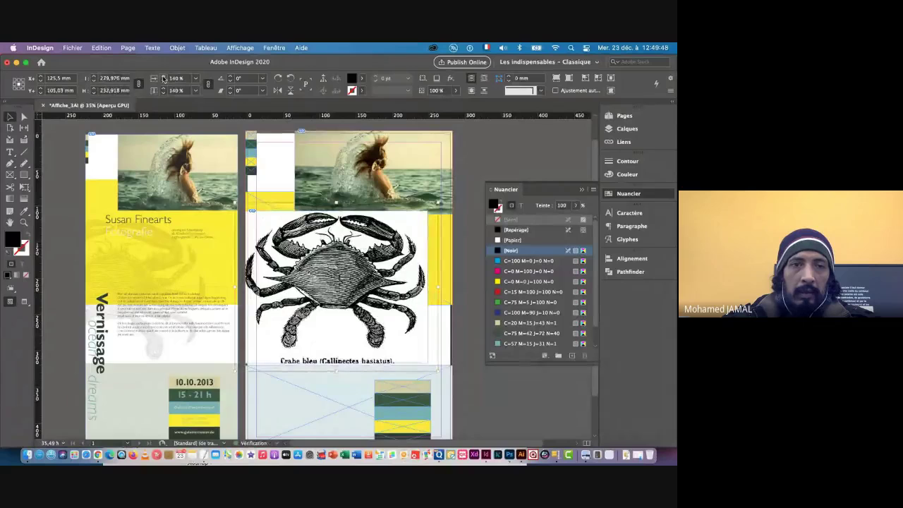
pyautogui.click(163, 76)
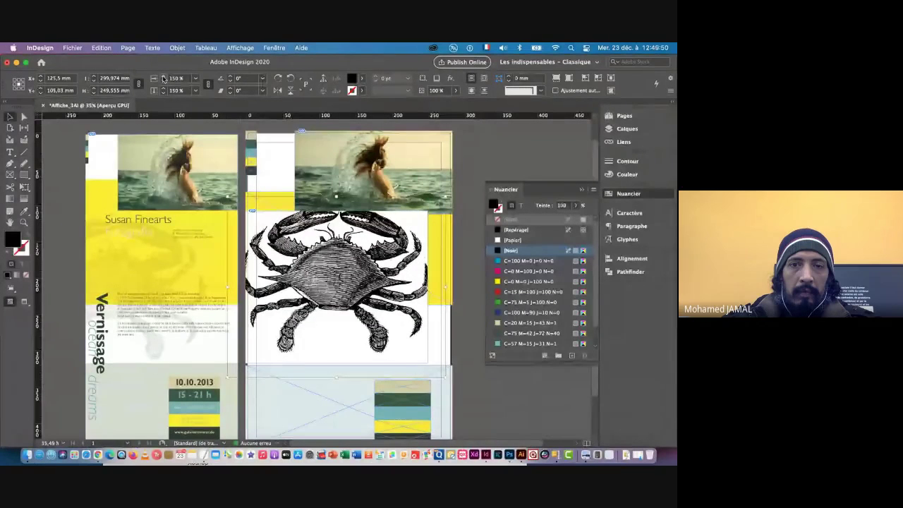
pyautogui.click(164, 77)
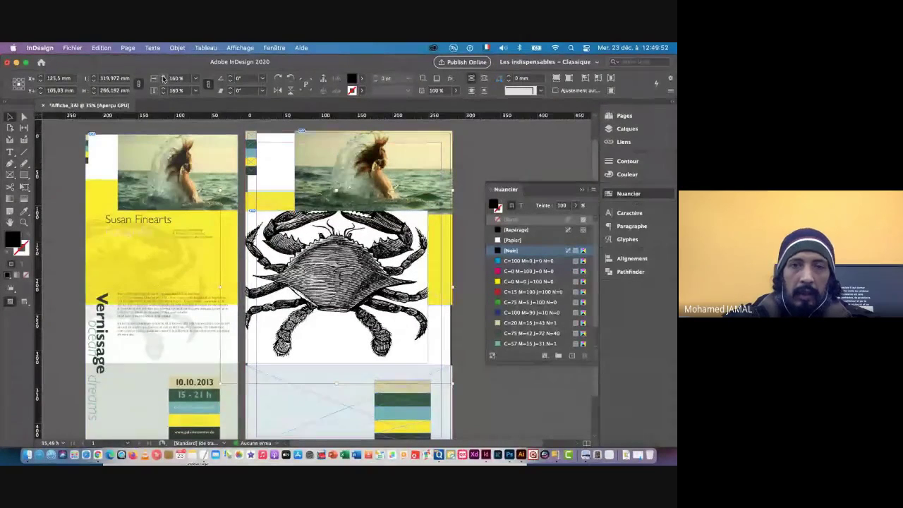
# - Shift the crab image down inside its frame and reduce it proportionally to about 151%
pyautogui.hotkey('shift', 'Down')
pyautogui.hotkey('shift', 'Down')
pyautogui.hotkey('shift', 'Down')
pyautogui.hotkey('shift', 'Down')
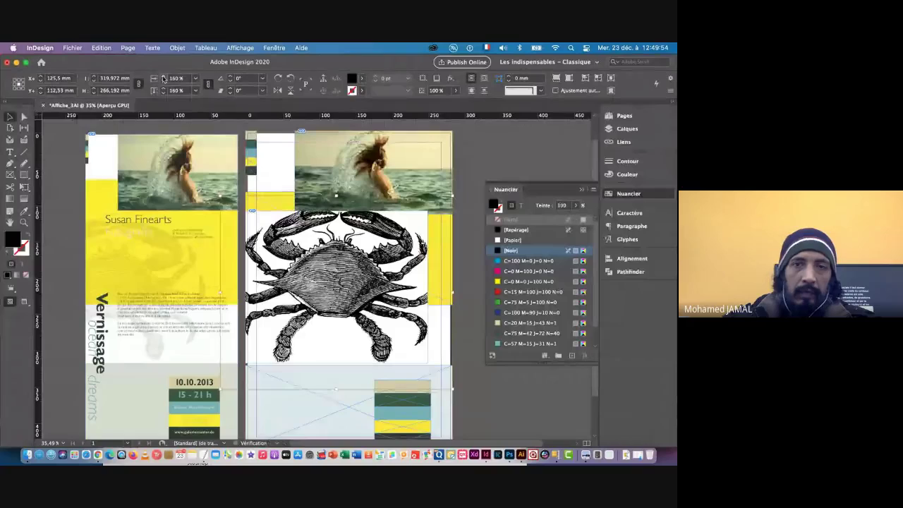
pyautogui.hotkey('shift', 'Up')
pyautogui.moveTo(452, 195); pyautogui.dragTo(398, 204)
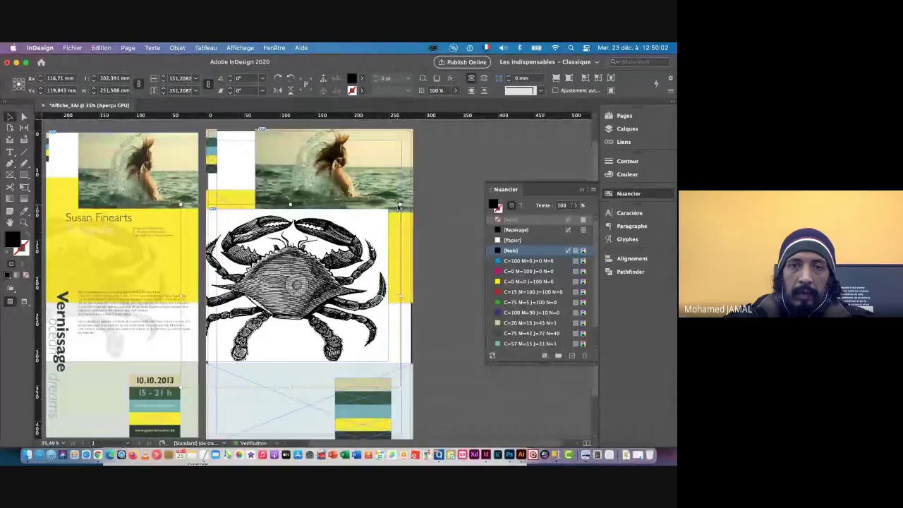
# - Move the crab image left so the frame crops its left side, and enlarge it to about 159%
pyautogui.hscroll(-3, 273, 267)
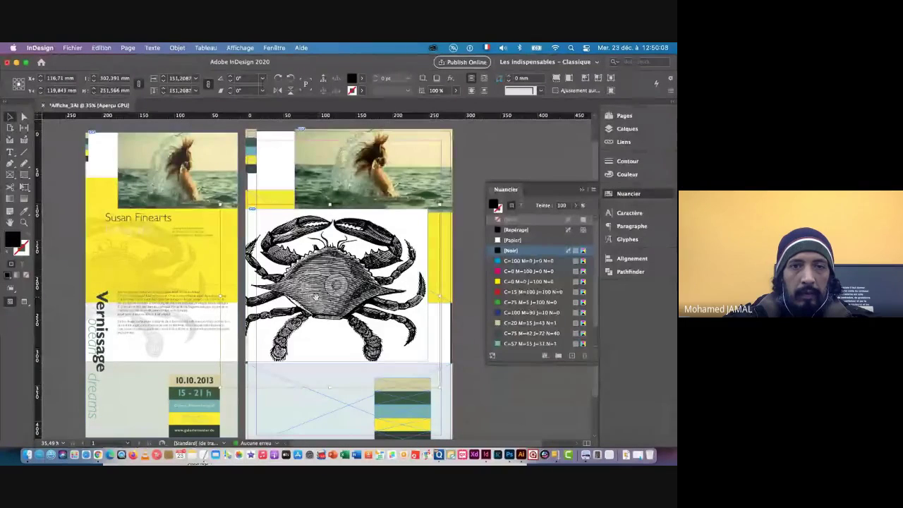
pyautogui.hscroll(2, 337, 285)
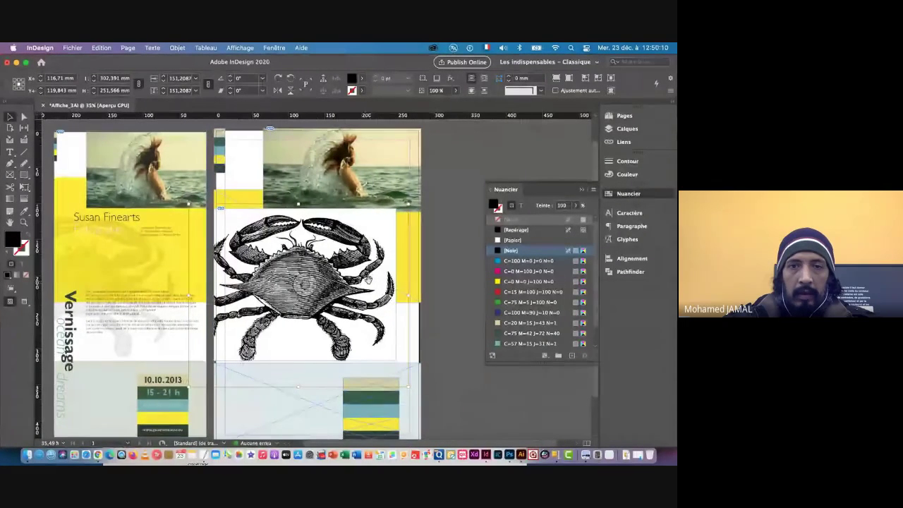
pyautogui.moveTo(337, 287); pyautogui.dragTo(320, 287)
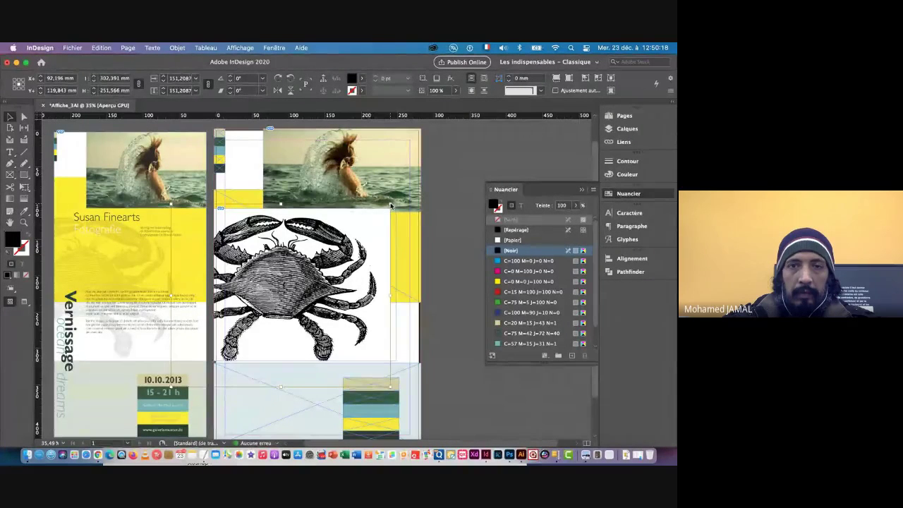
pyautogui.moveTo(390, 207)
pyautogui.mouseDown()
pyautogui.moveTo(409, 204)
pyautogui.moveTo(403, 209)
pyautogui.mouseUp()
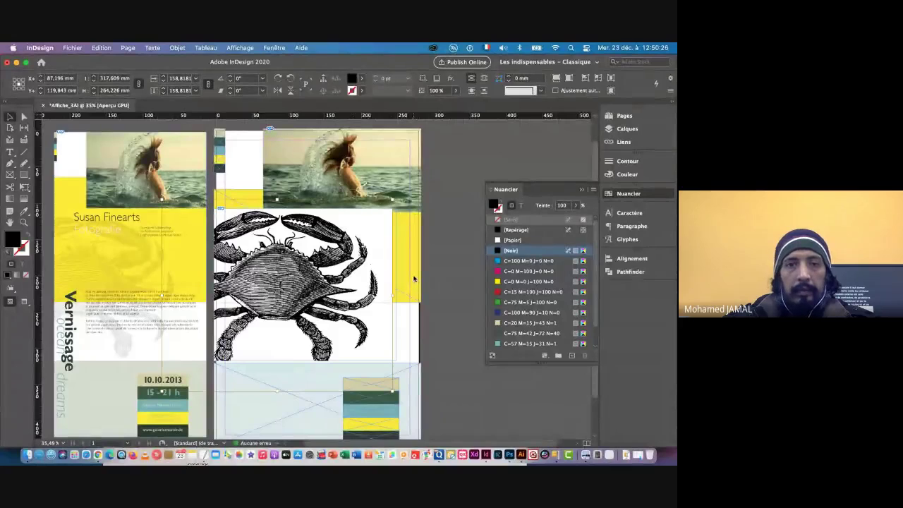
# - Reduce the crab image proportionally to about 156%, comparing it with the reference poster, and deselect it
pyautogui.press('super+space')
pyautogui.keyDown('alt'); pyautogui.keyDown('super'); pyautogui.click(454, 285); pyautogui.keyUp('super'); pyautogui.keyUp('alt')
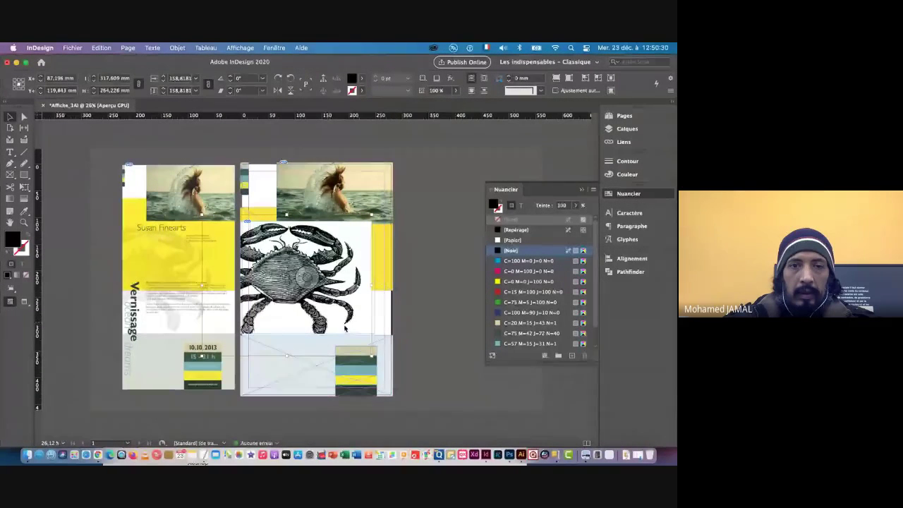
pyautogui.click(179, 277)
pyautogui.moveTo(390, 330); pyautogui.dragTo(368, 352)
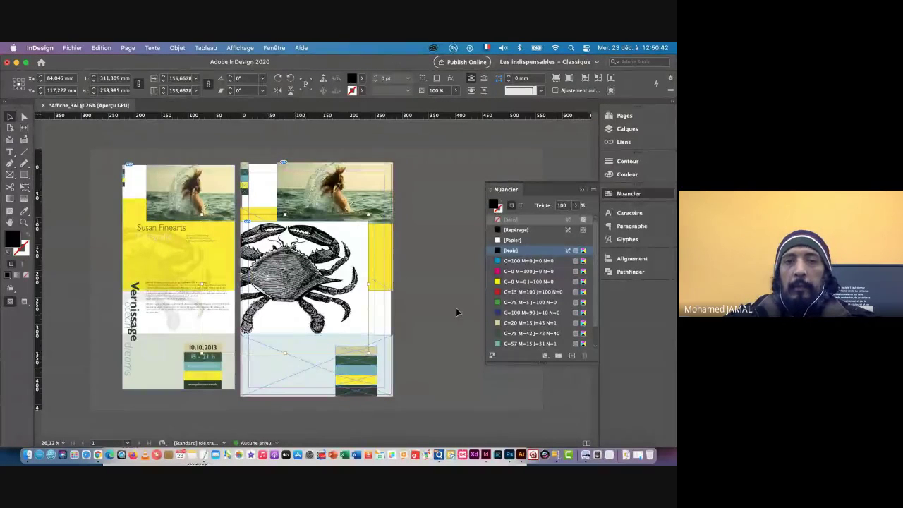
pyautogui.click(421, 300)
# - Lower the upper edge of the pale blue frame at the foot of the page to make it shorter
pyautogui.press('super+space')
pyautogui.moveTo(278, 382); pyautogui.dragTo(325, 377)
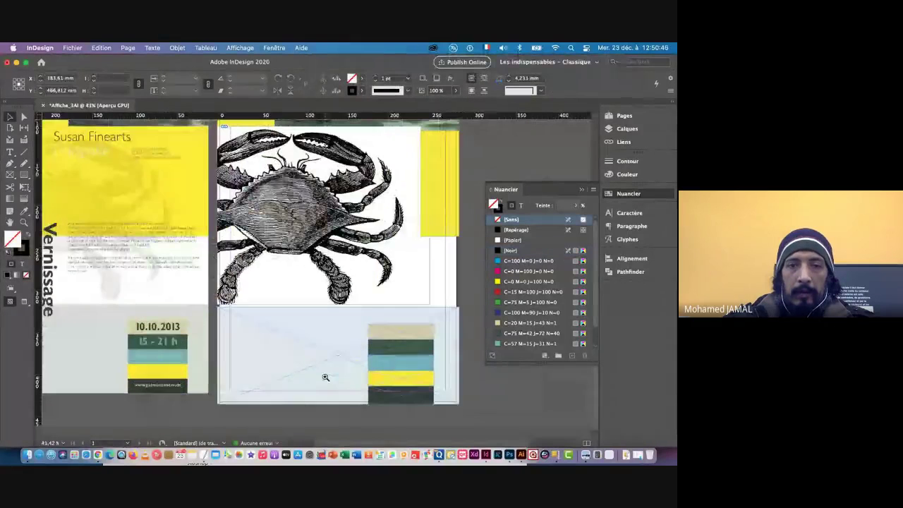
pyautogui.click(338, 308)
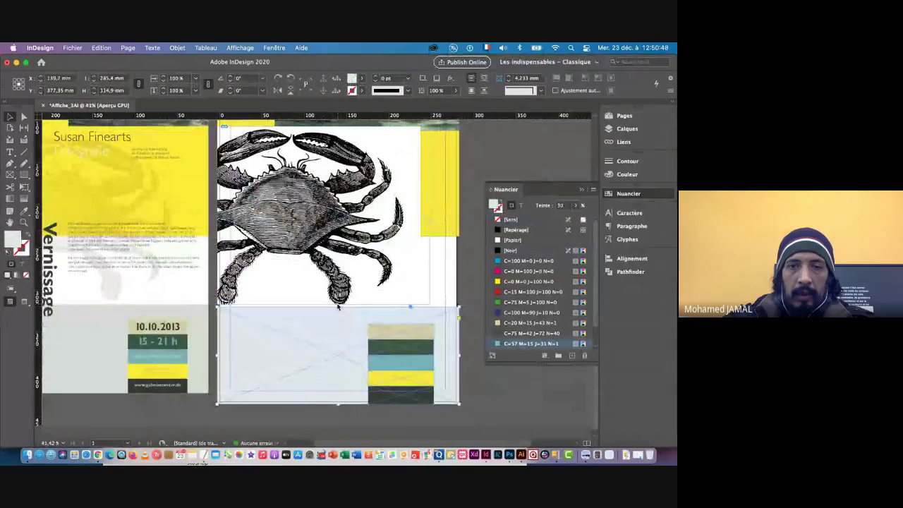
pyautogui.moveTo(338, 306); pyautogui.dragTo(336, 319)
# - Select all five colour strips over the pale blue frame and compress the stack from its upper edge to 80.9 mm high
pyautogui.click(384, 340)
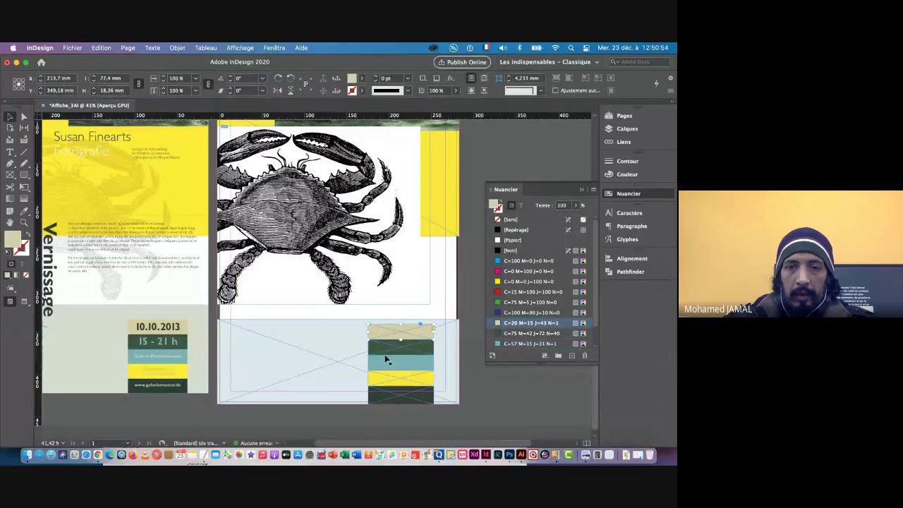
pyautogui.moveTo(385, 383); pyautogui.dragTo(381, 399)
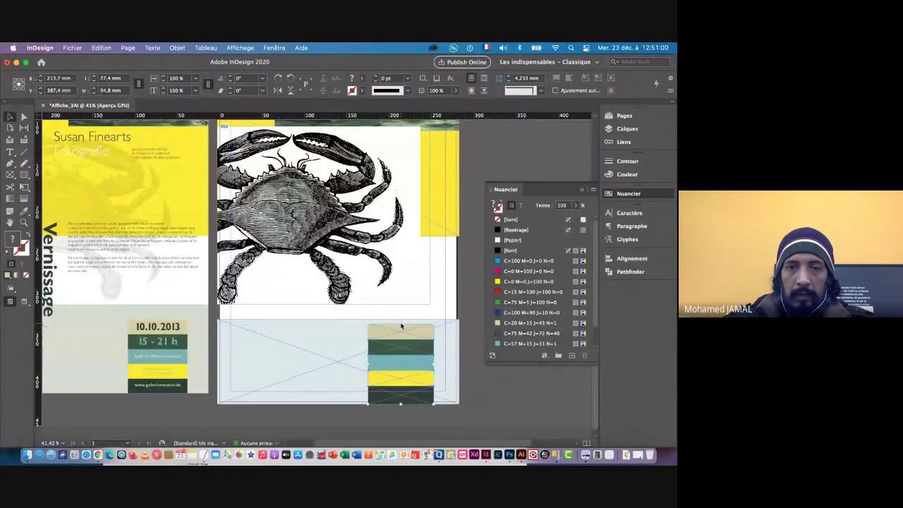
pyautogui.moveTo(401, 326); pyautogui.dragTo(400, 336)
pyautogui.press('super+0')
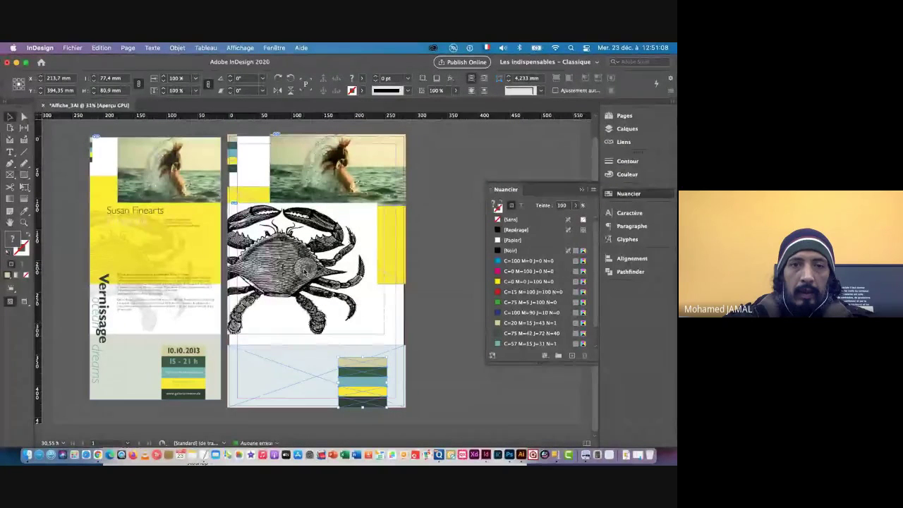
# - Enlarge the crab image proportionally to about 170% inside its frame and deselect it
pyautogui.click(385, 366)
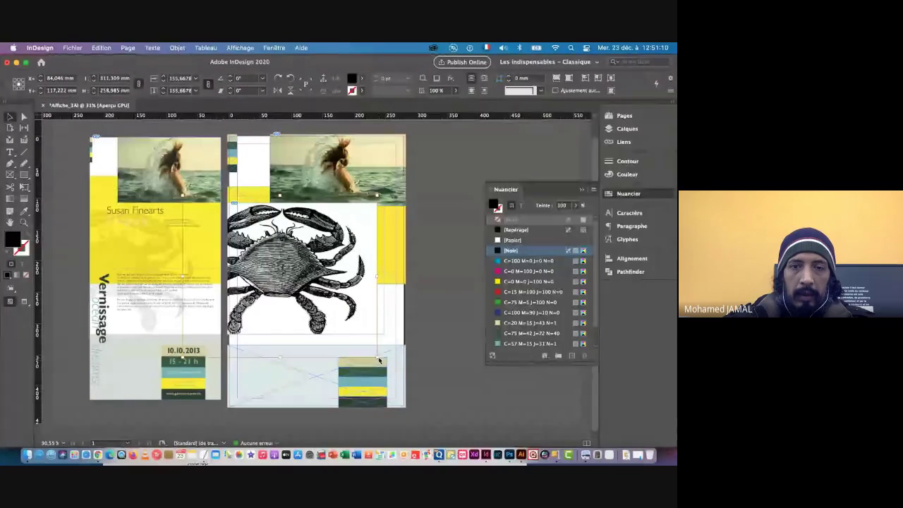
pyautogui.moveTo(377, 357); pyautogui.dragTo(390, 374)
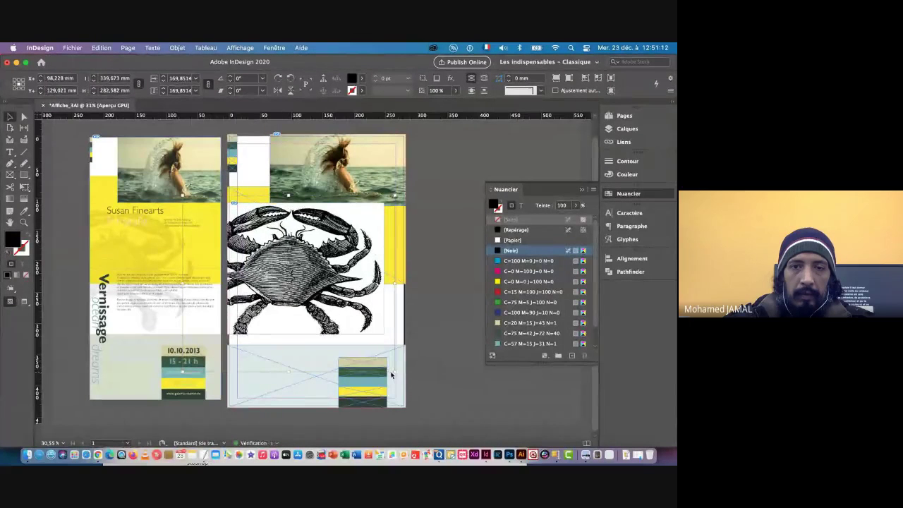
pyautogui.click(428, 342)
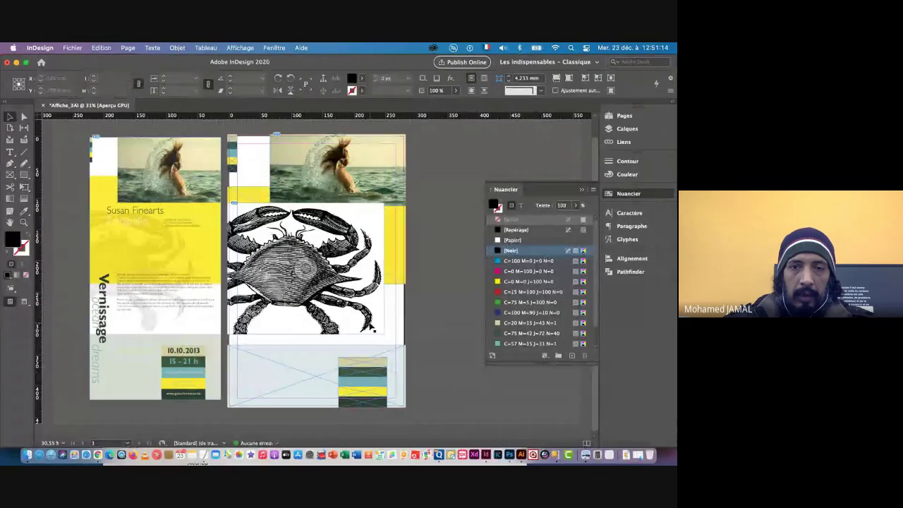
# - Extend the crab frame's lower edge down to the pale blue frame, making it 227.31 mm high
pyautogui.click(369, 325)
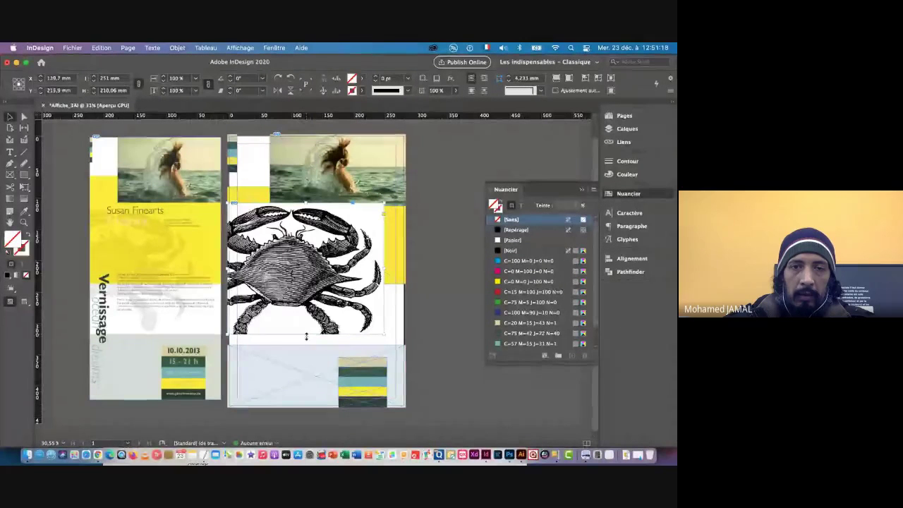
pyautogui.moveTo(306, 334); pyautogui.dragTo(305, 344)
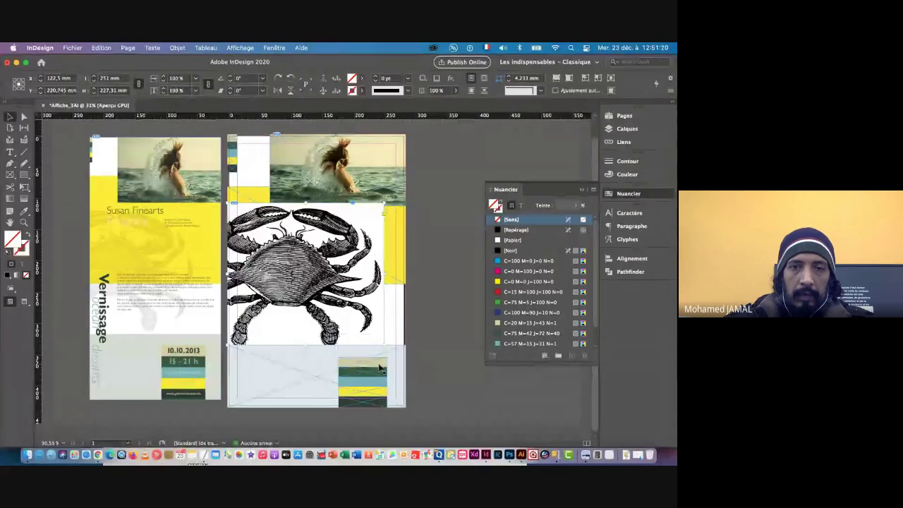
pyautogui.scroll(1, 306, 319)
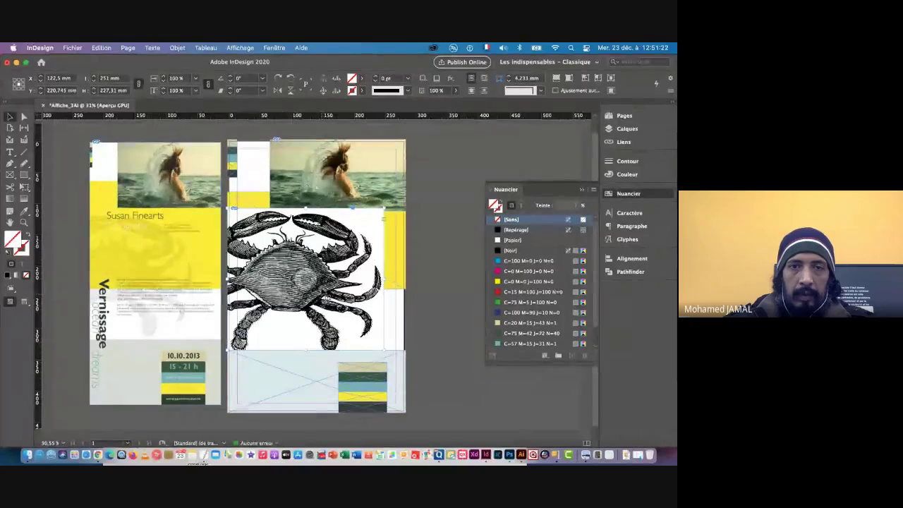
# - Move the crab image left inside its frame and reduce it proportionally to about 165.5%
pyautogui.moveTo(299, 276); pyautogui.dragTo(291, 274)
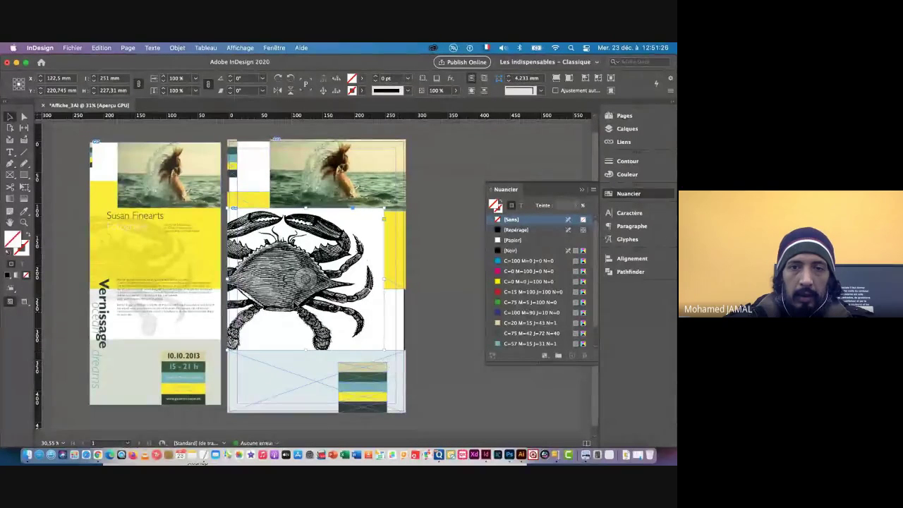
pyautogui.click(302, 280)
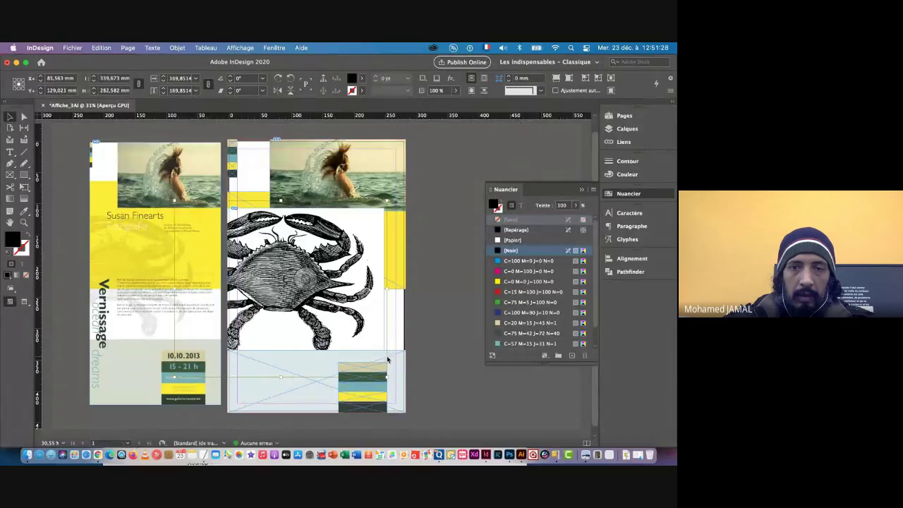
pyautogui.moveTo(385, 376); pyautogui.dragTo(381, 371)
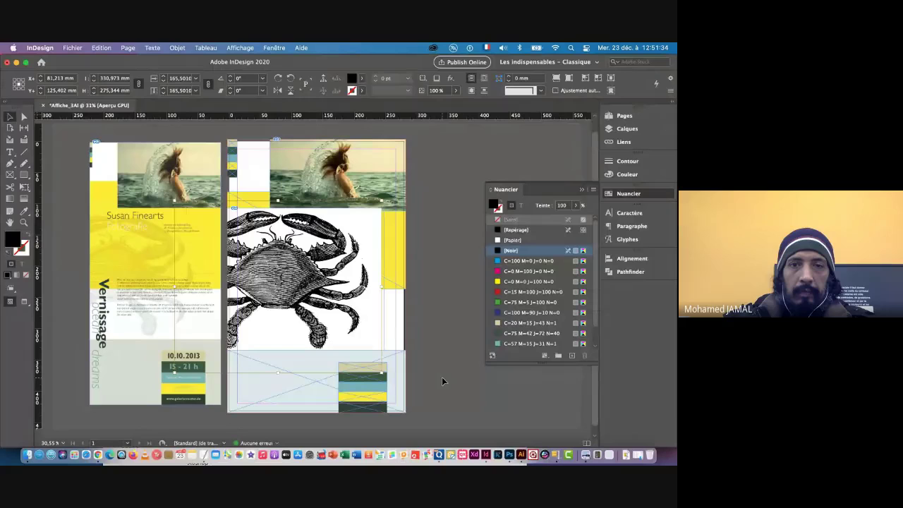
# - Nudge the crab image 15 mm left and 2.5 mm down inside its frame
pyautogui.hotkey('shift', 'Left')
pyautogui.hotkey('shift', 'Left')
pyautogui.hotkey('shift', 'Left')
pyautogui.hotkey('shift', 'Left')
pyautogui.hotkey('shift', 'Left')
pyautogui.hotkey('shift', 'Left')
pyautogui.hotkey('shift', 'Down')
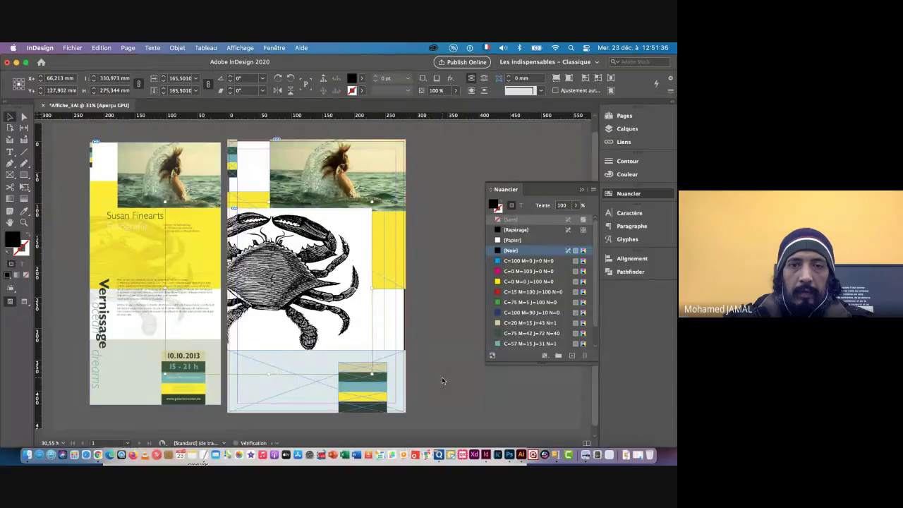
# - Nudge the crab image 2.5 mm up inside its frame and deselect it
pyautogui.hotkey('shift', 'Up')
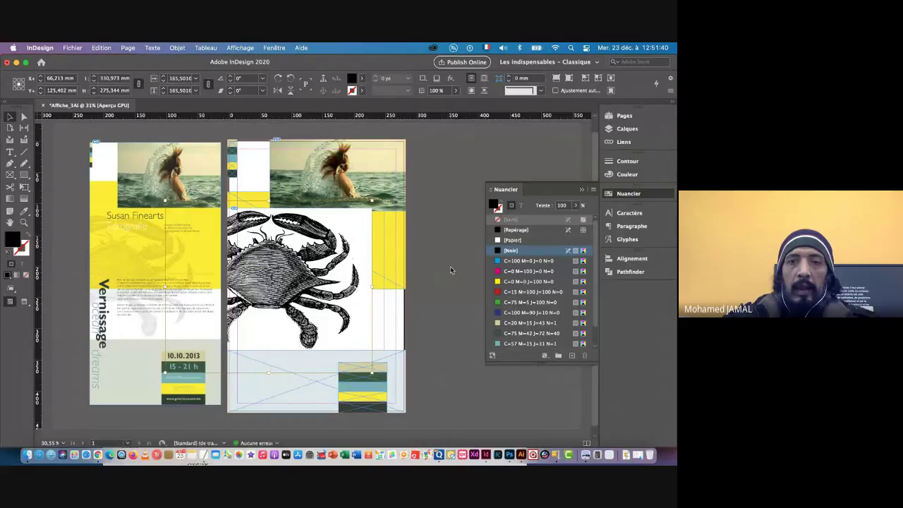
pyautogui.click(449, 266)
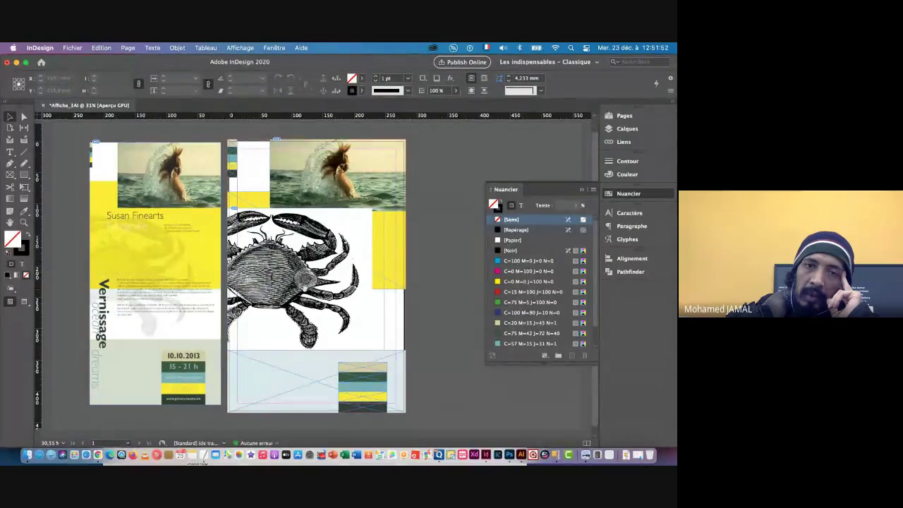
# - Select the crab image inside its frame and set its transparency blending mode to Produit
pyautogui.click(301, 279)
pyautogui.click(304, 279)
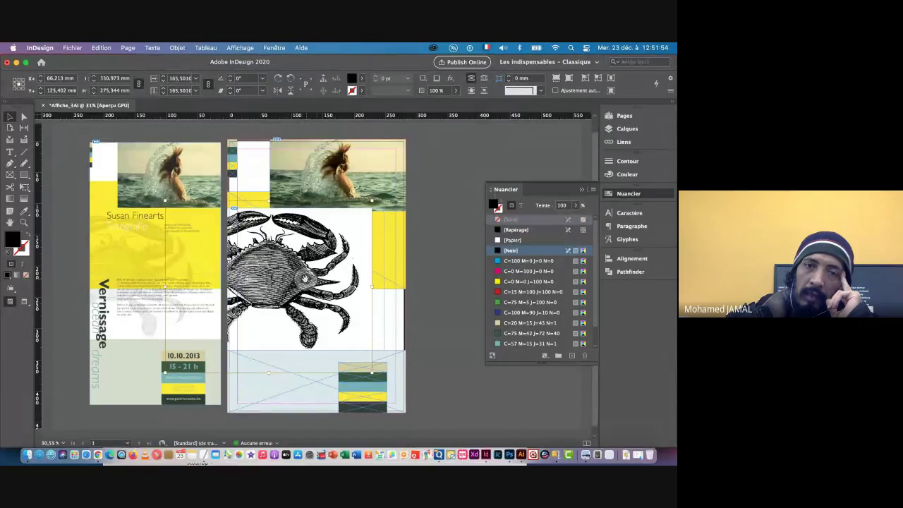
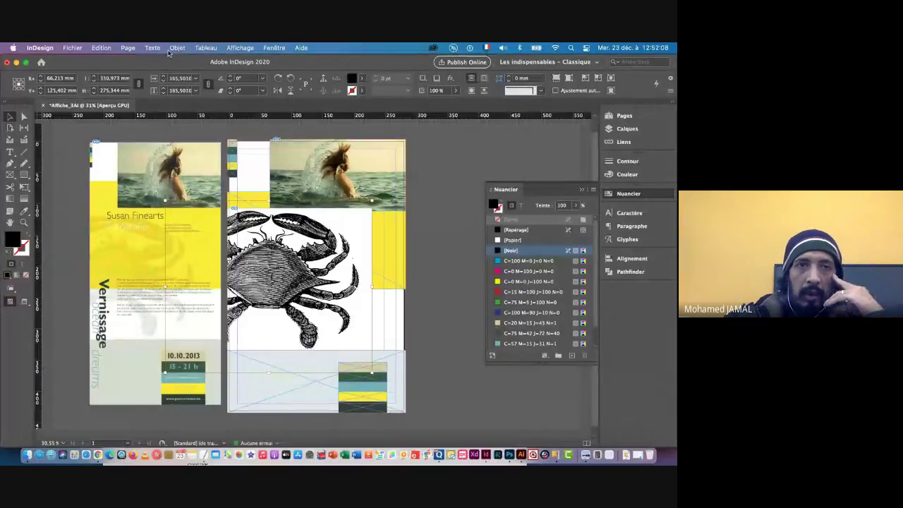
pyautogui.click(175, 48)
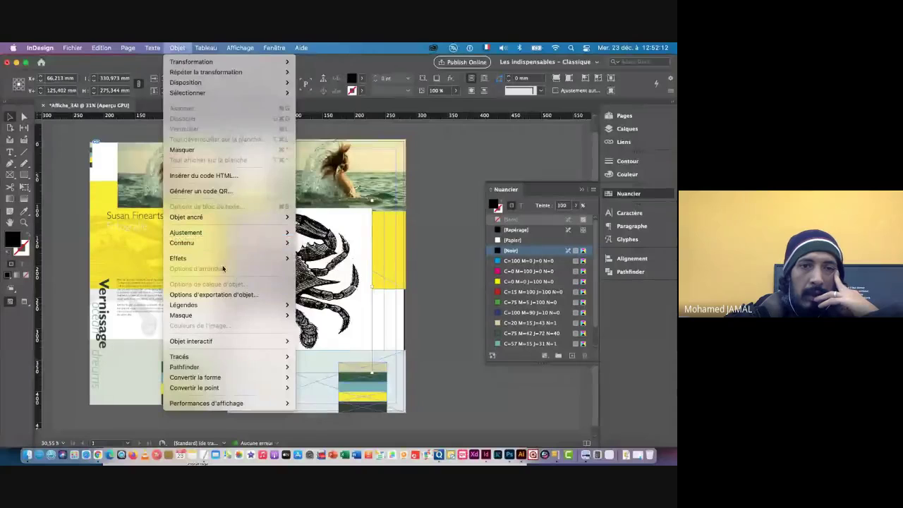
pyautogui.moveTo(205, 262)
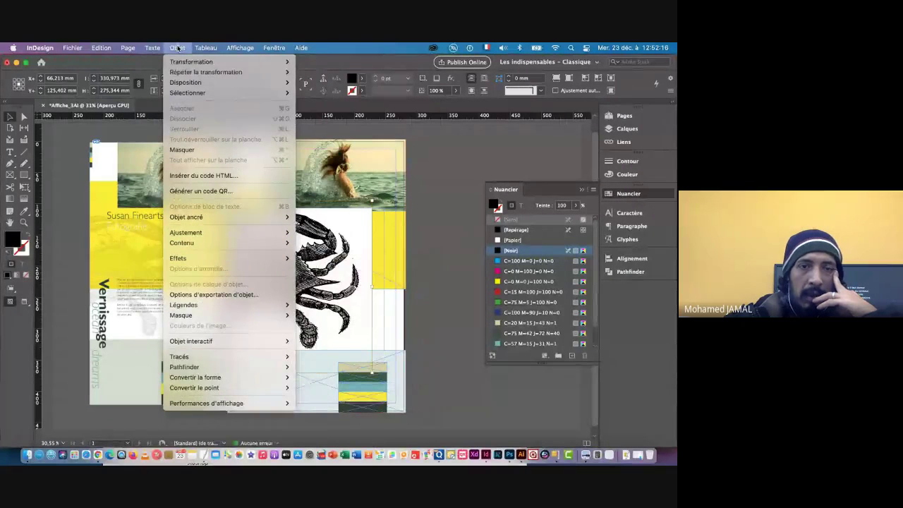
pyautogui.moveTo(201, 260)
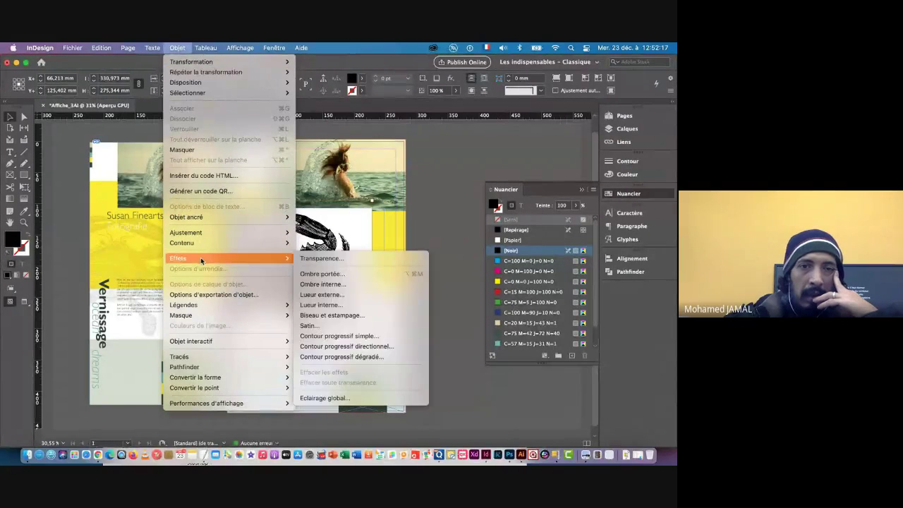
pyautogui.click(317, 260)
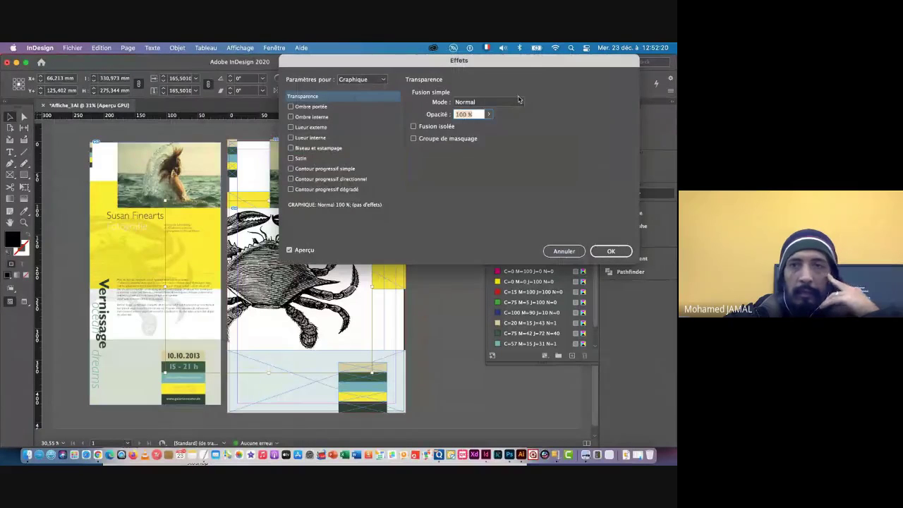
pyautogui.click(471, 103)
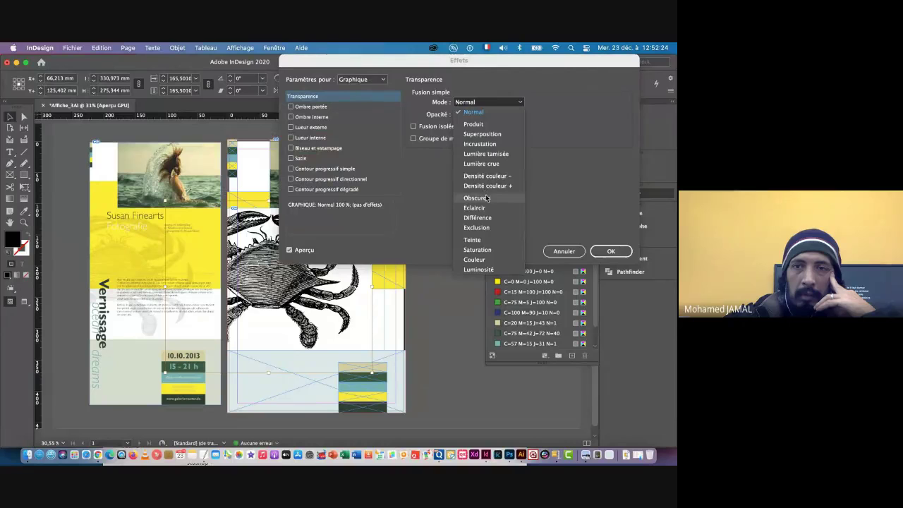
pyautogui.click(473, 125)
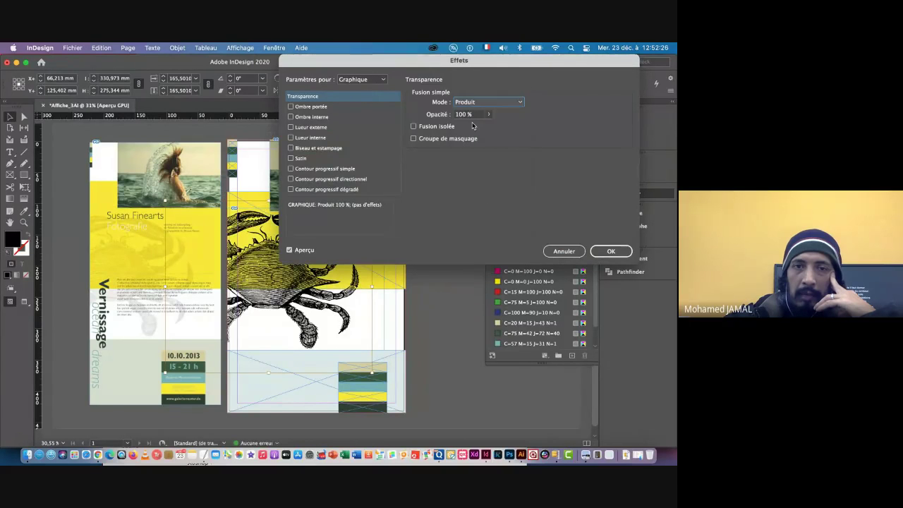
# - Try an opacity of 30% on the crab image
pyautogui.moveTo(478, 115); pyautogui.dragTo(434, 114)
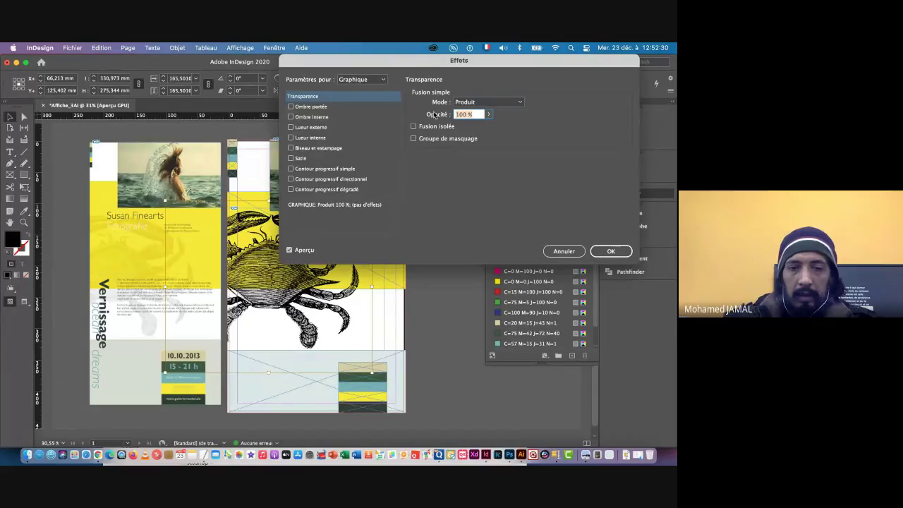
pyautogui.write('30')
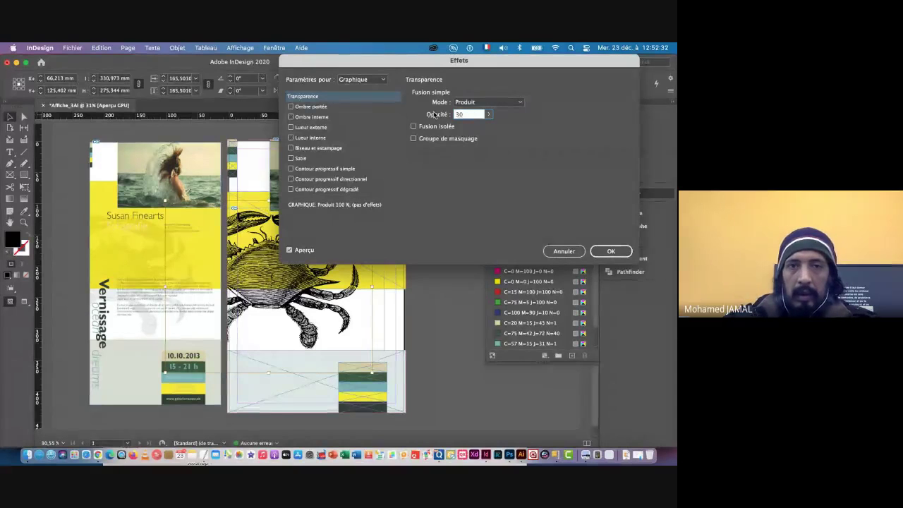
pyautogui.press('Tab')
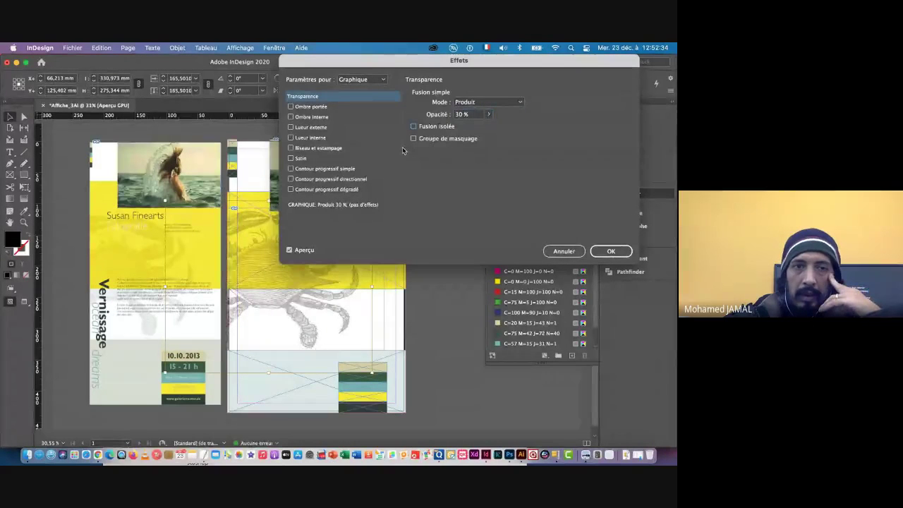
# - Set the crab image's opacity to 20%, apply the transparency effect and deselect the image
pyautogui.click(465, 115)
pyautogui.write('2')
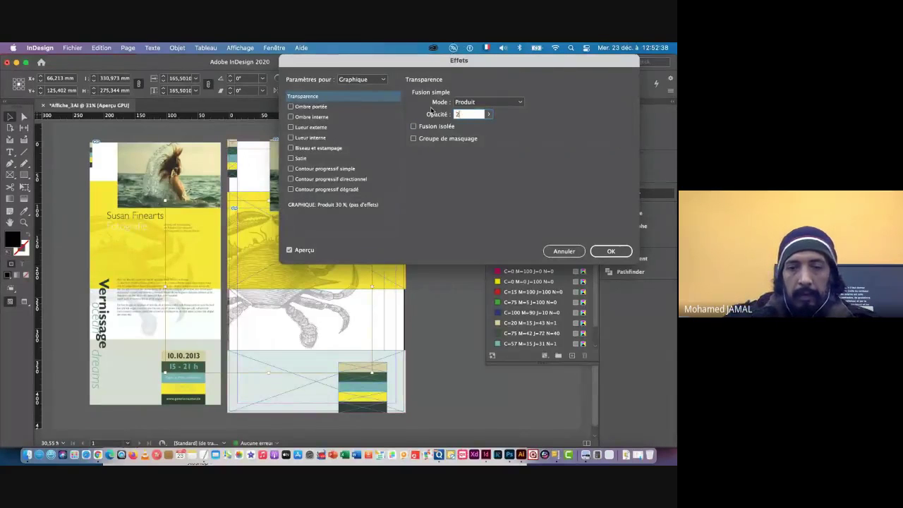
pyautogui.write('0')
pyautogui.press('Tab')
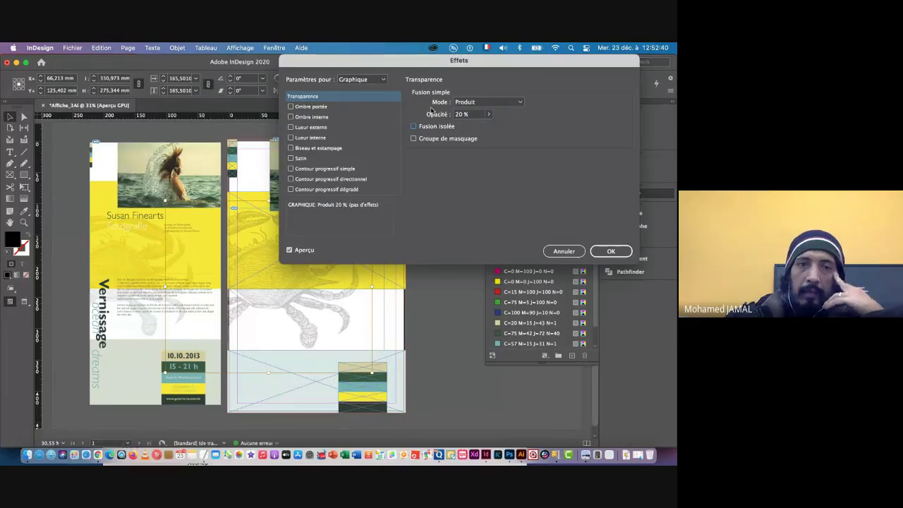
pyautogui.moveTo(370, 67)
pyautogui.mouseDown()
pyautogui.moveTo(397, 75)
pyautogui.moveTo(366, 84)
pyautogui.mouseUp()
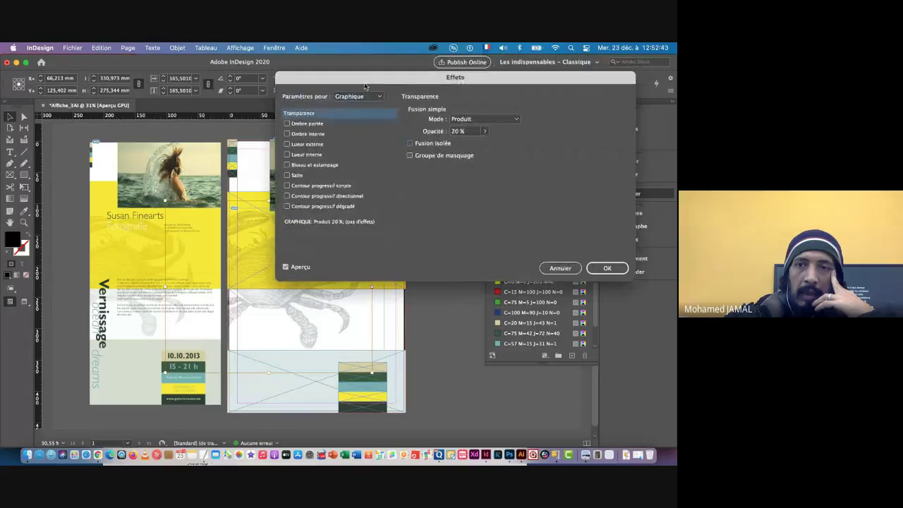
pyautogui.click(608, 269)
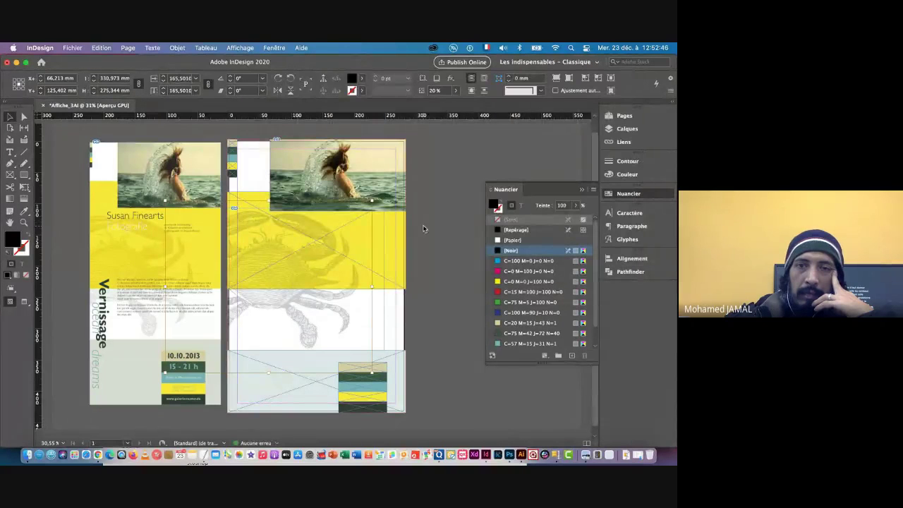
pyautogui.click(455, 261)
pyautogui.click(304, 278)
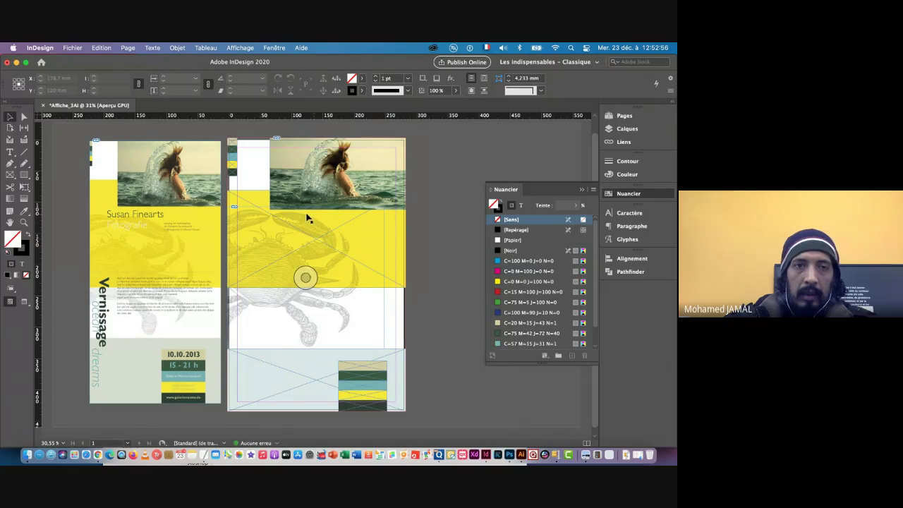
# - Switch to the TextEdit file texte, copy the word "Vernissage" and return to the InDesign poster
pyautogui.press('super+Tab')
pyautogui.press('super+Tab')
pyautogui.press('super+Tab')
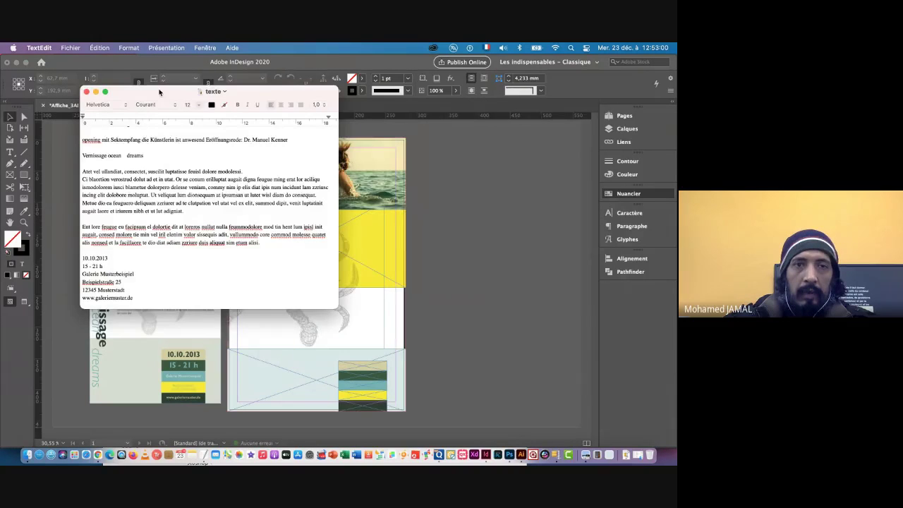
pyautogui.moveTo(160, 92); pyautogui.dragTo(379, 104)
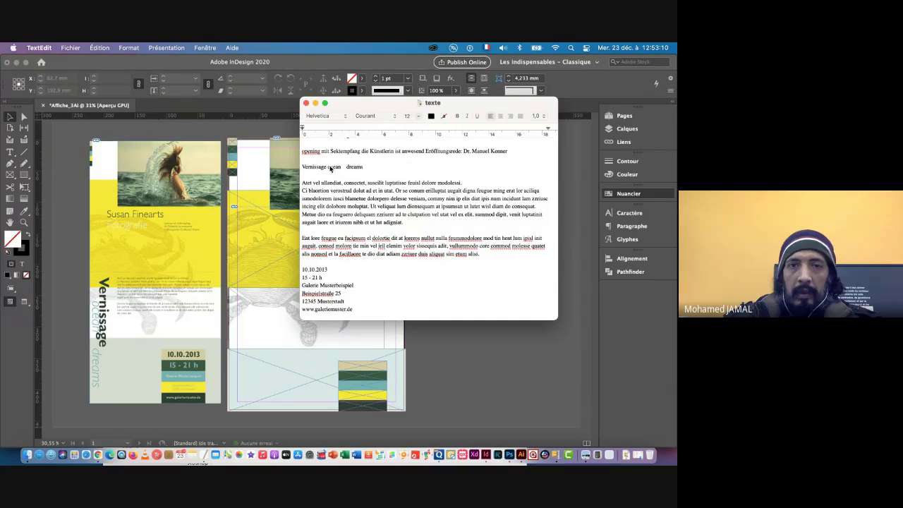
pyautogui.moveTo(326, 169); pyautogui.dragTo(296, 168)
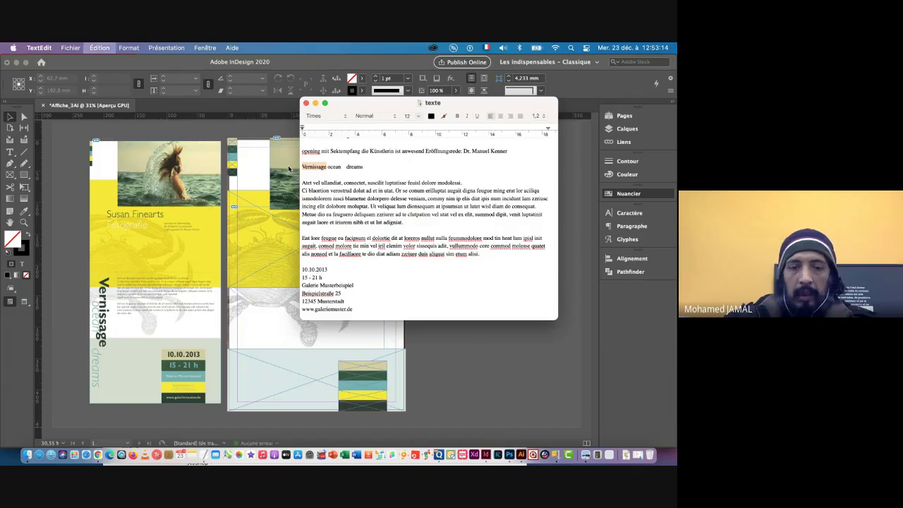
pyautogui.click(294, 280)
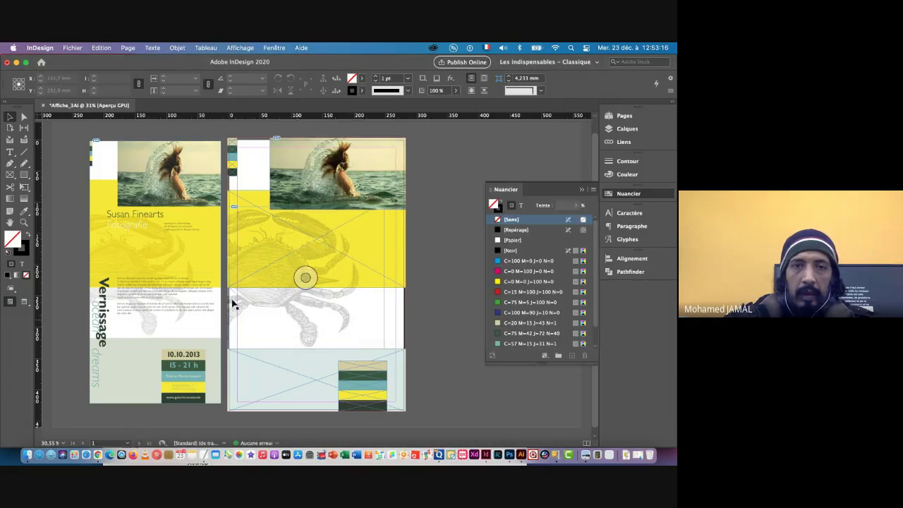
# - Check the poster without guides and frame edges in preview mode, comparing it with the normal view
pyautogui.scroll(1, 297, 273)
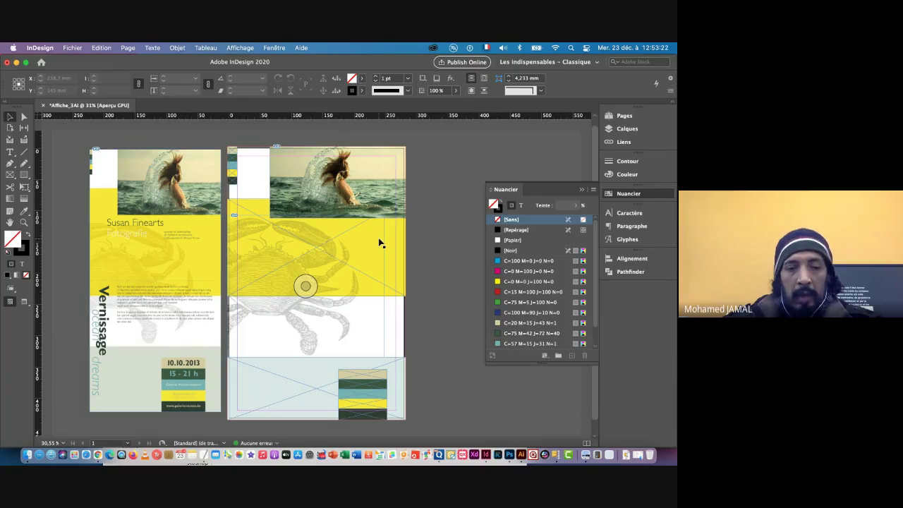
pyautogui.press('w')
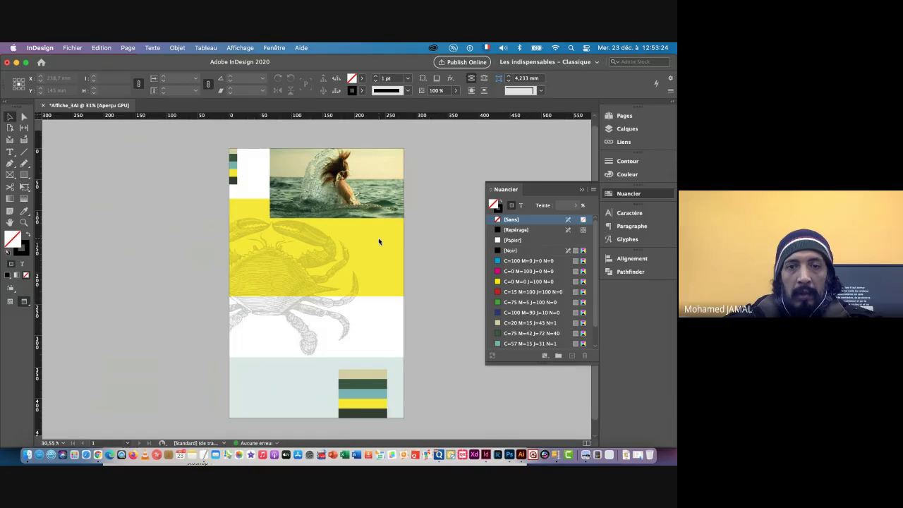
pyautogui.press('w')
pyautogui.press('w')
pyautogui.press('w')
pyautogui.press('w')
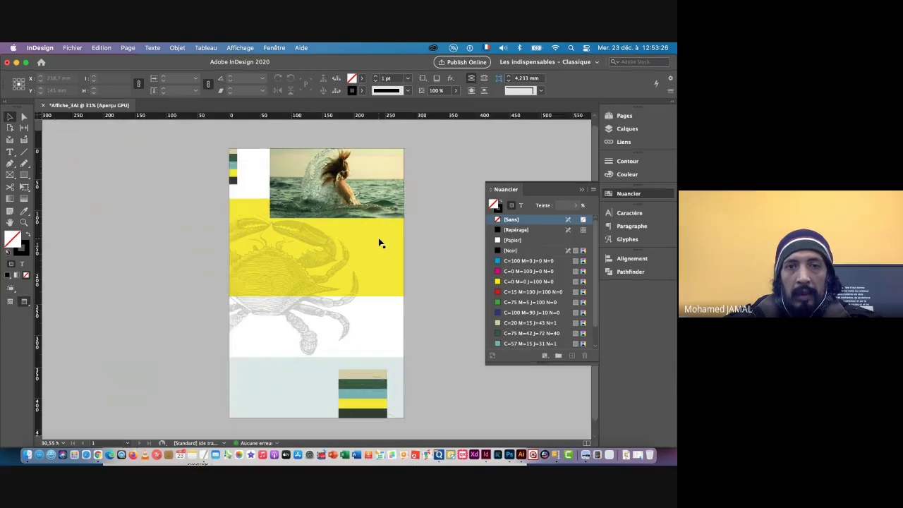
pyautogui.press('w')
pyautogui.press('w')
pyautogui.press('w')
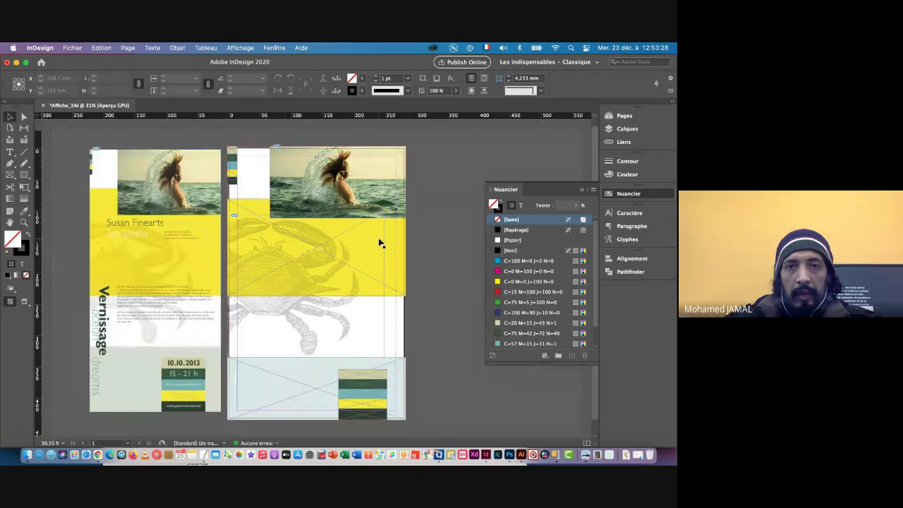
# - Rename the layer Calque 1 as Image and lock it
pyautogui.click(624, 130)
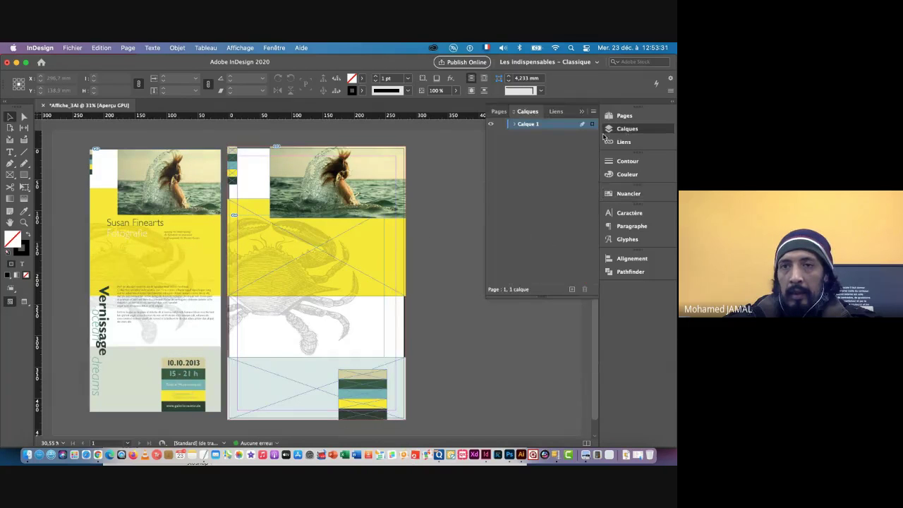
pyautogui.doubleClick(528, 125)
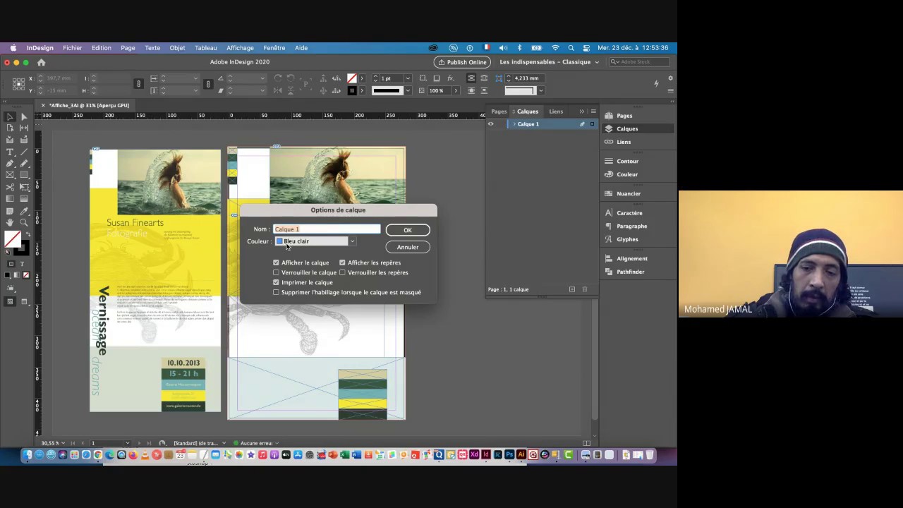
pyautogui.press('BackSpace')
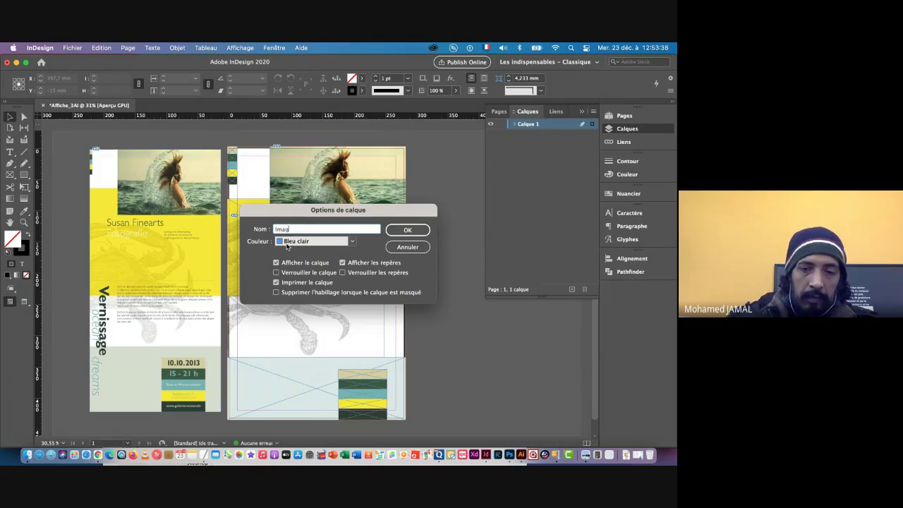
pyautogui.press('Return')
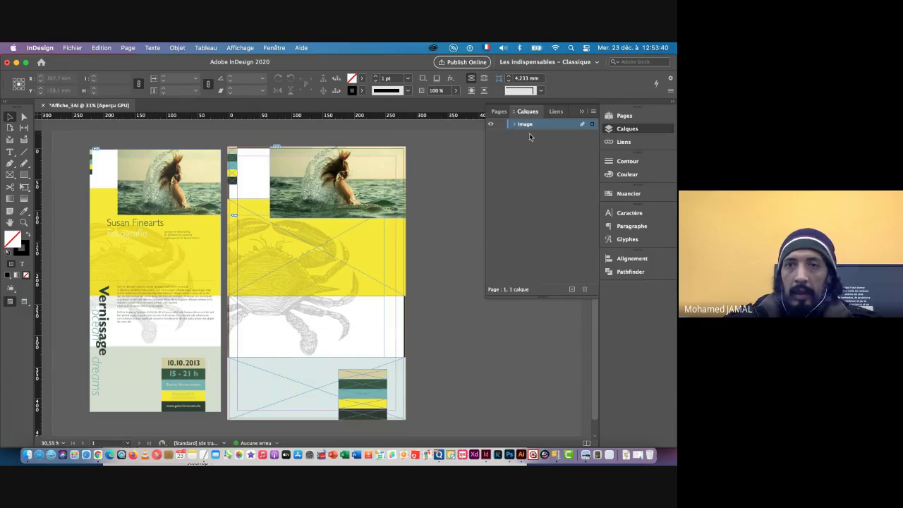
pyautogui.click(501, 126)
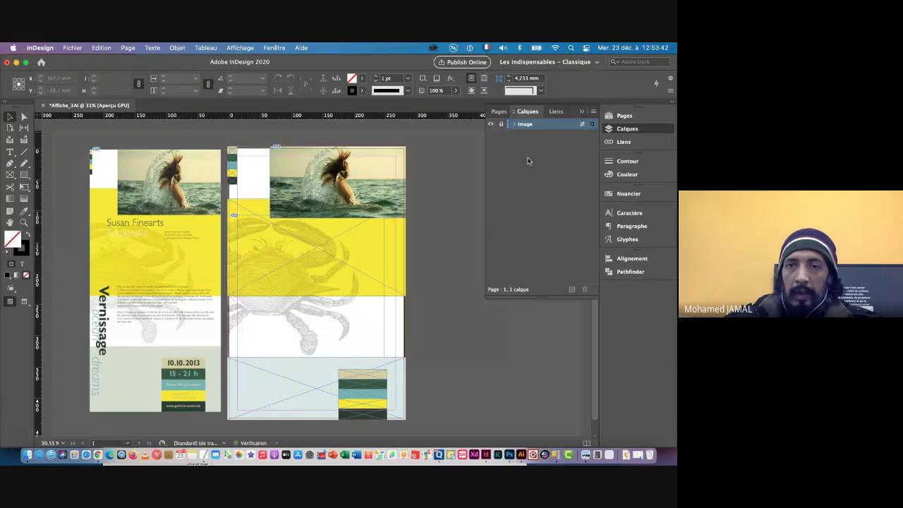
# - Add a new layer above the Image layer and name it Texte
pyautogui.click(572, 289)
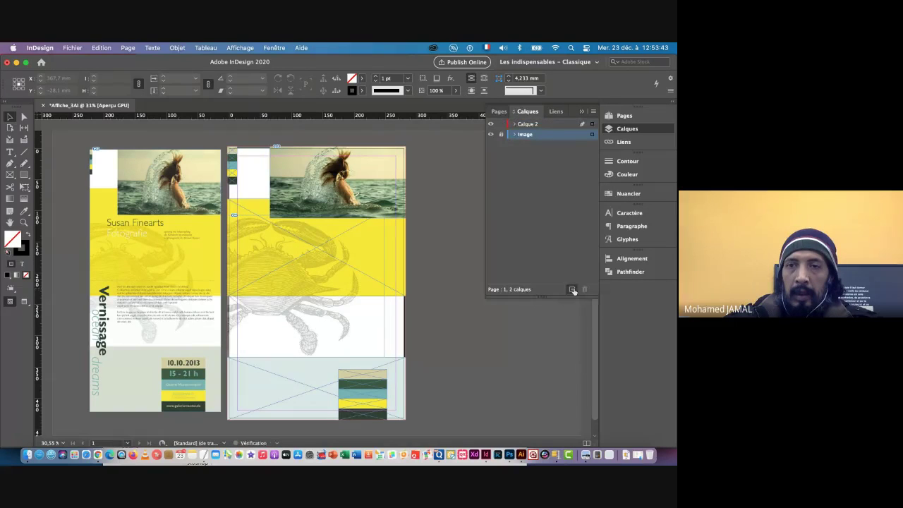
pyautogui.click(529, 125)
pyautogui.doubleClick(530, 125)
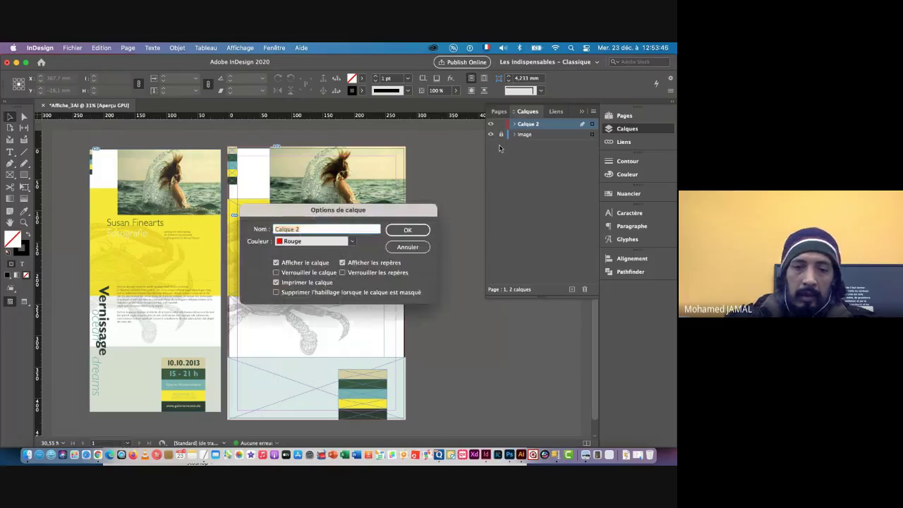
pyautogui.write('Texte')
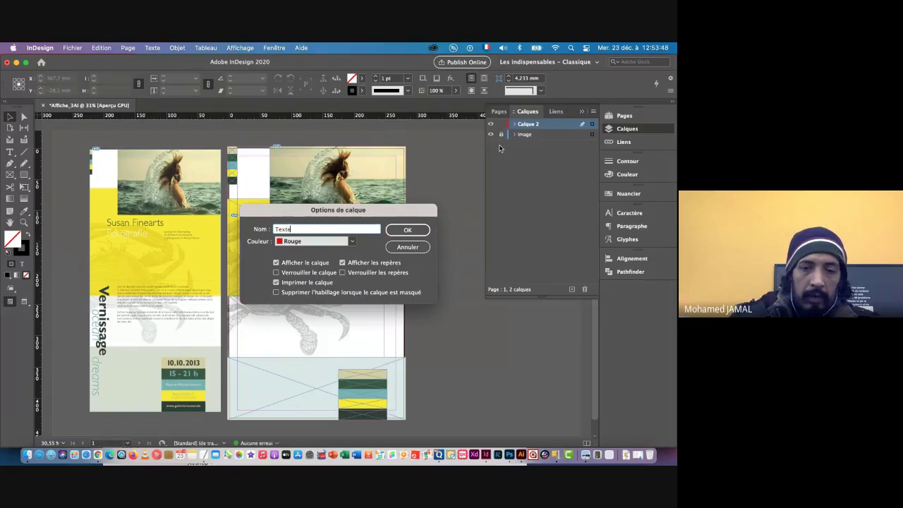
pyautogui.press('Return')
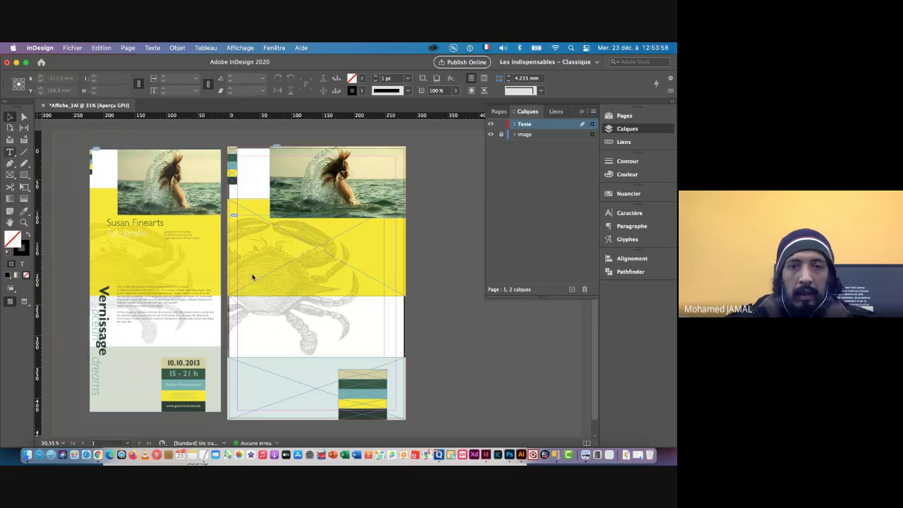
# - Draw a text frame about 210 × 36 mm across the lower yellow area and paste the word Vernissage into it
pyautogui.press('t')
pyautogui.moveTo(247, 269); pyautogui.dragTo(378, 289)
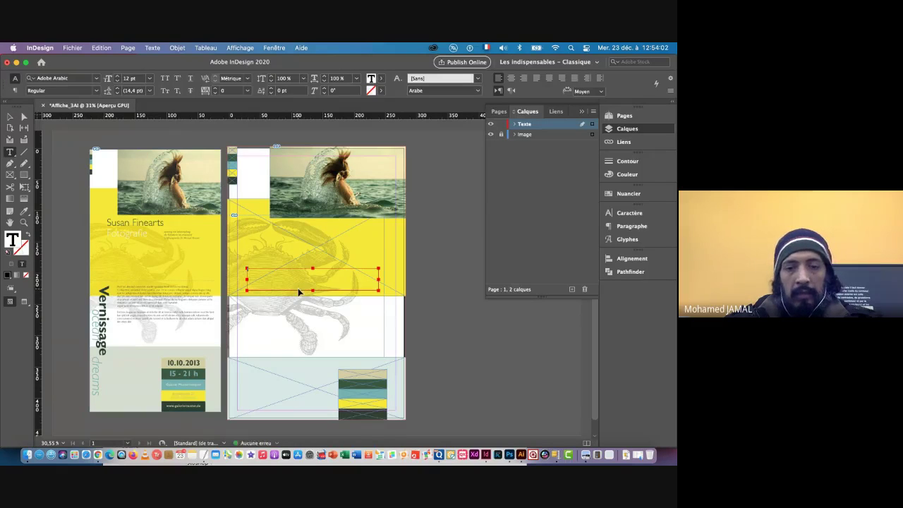
pyautogui.press('super+v')
pyautogui.press('super+space')
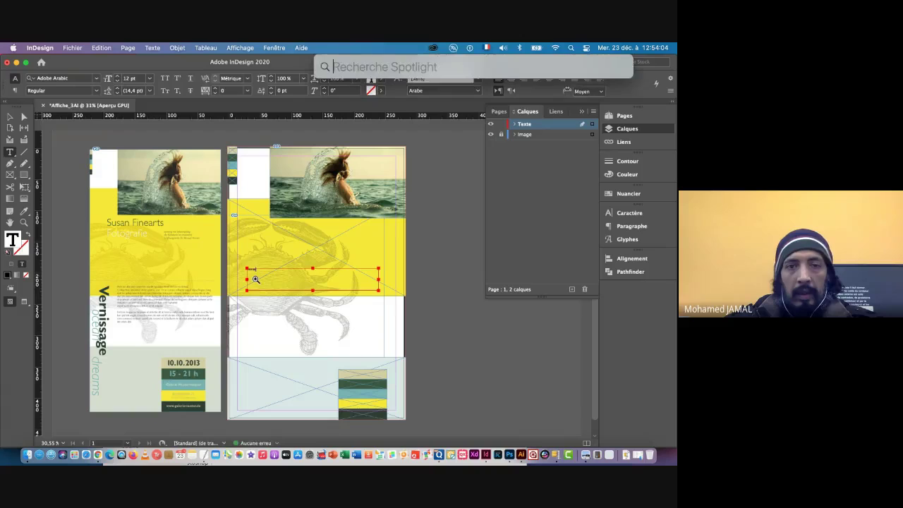
pyautogui.moveTo(255, 279); pyautogui.dragTo(399, 292)
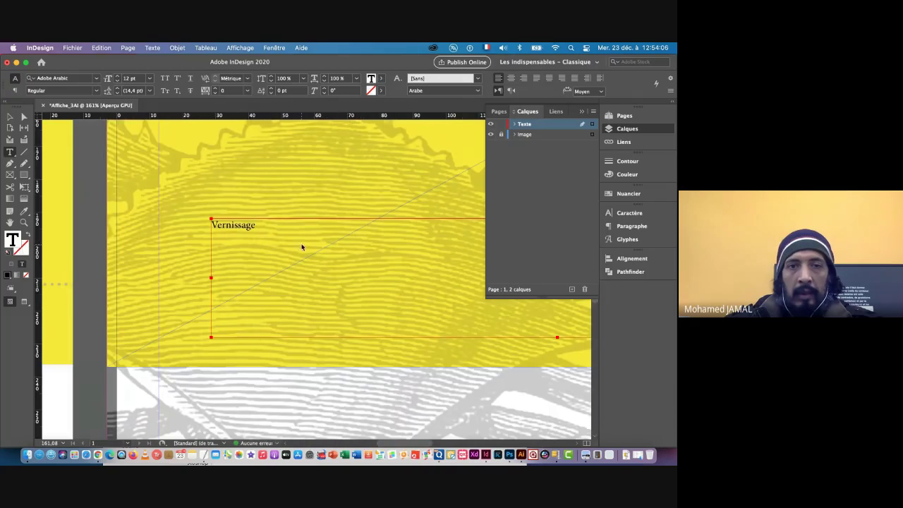
# - Set the font of the pasted word Vernissage to Gill Sans Bold
pyautogui.moveTo(294, 245); pyautogui.dragTo(234, 231)
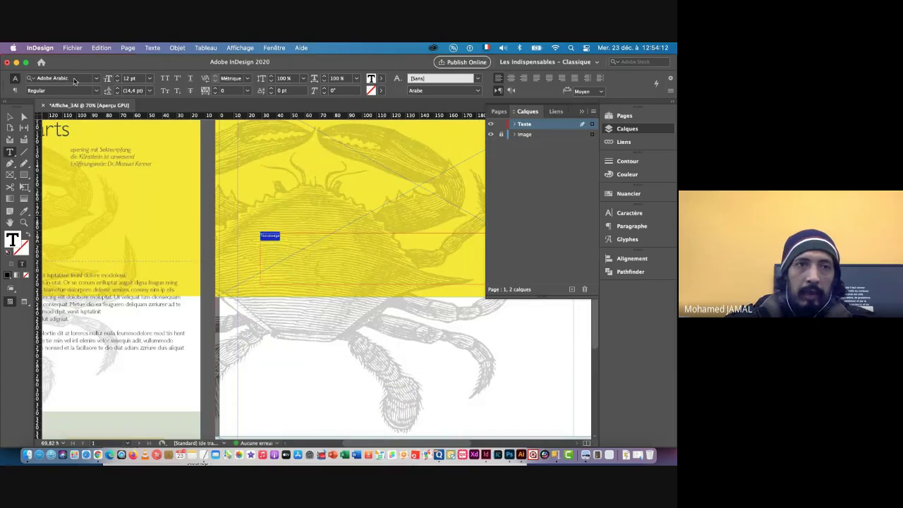
pyautogui.click(74, 80)
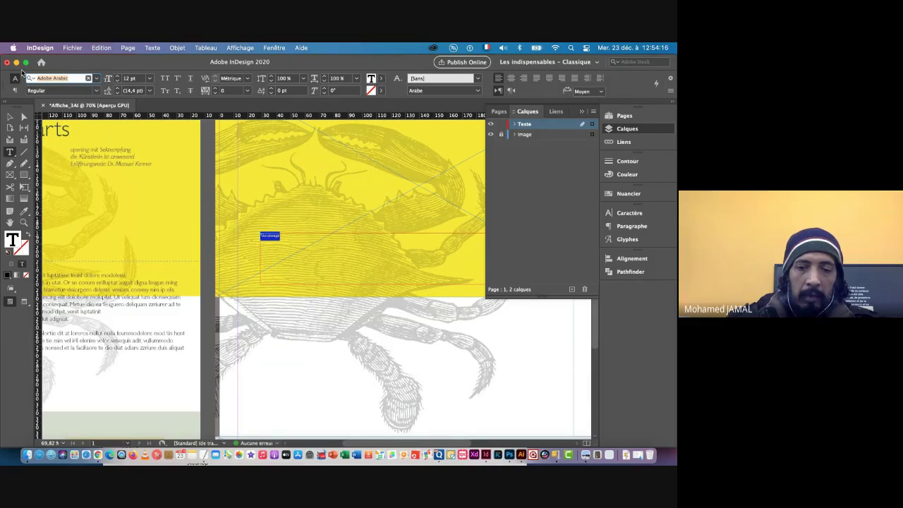
pyautogui.write('gill')
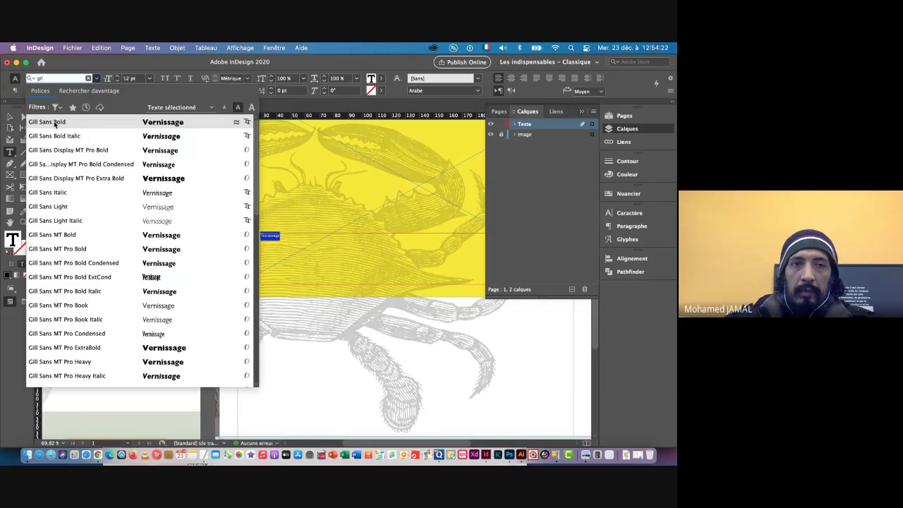
pyautogui.click(55, 124)
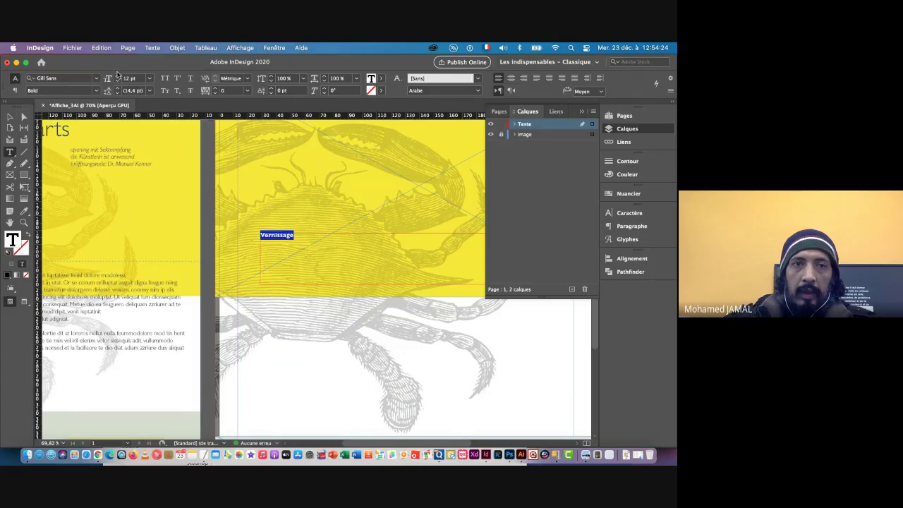
# - Increase the font size of the word Vernissage to 80 pt
pyautogui.click(138, 79)
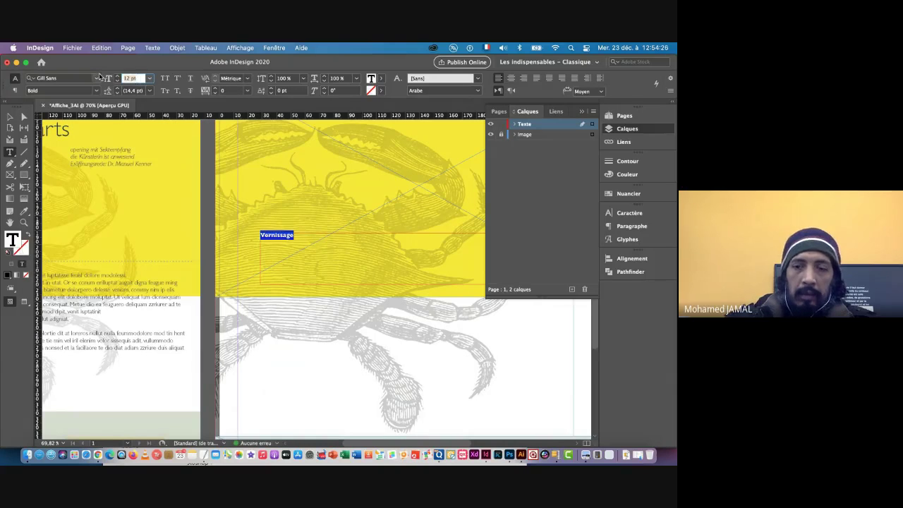
pyautogui.hotkey('shift', 'Up')
pyautogui.hotkey('shift', 'Up')
pyautogui.hotkey('shift', 'Up')
pyautogui.hotkey('shift', 'Up')
pyautogui.hotkey('shift', 'Up')
pyautogui.hotkey('shift', 'Up')
pyautogui.hotkey('shift', 'Up')
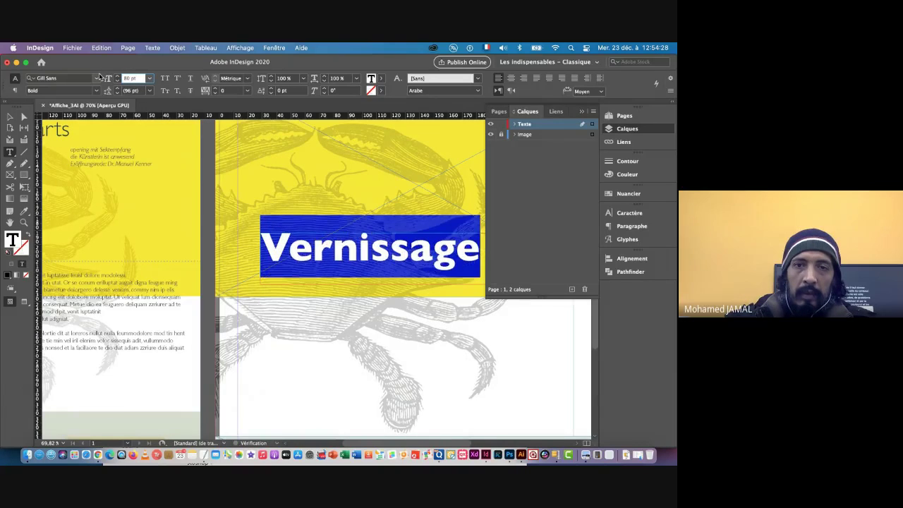
pyautogui.click(10, 116)
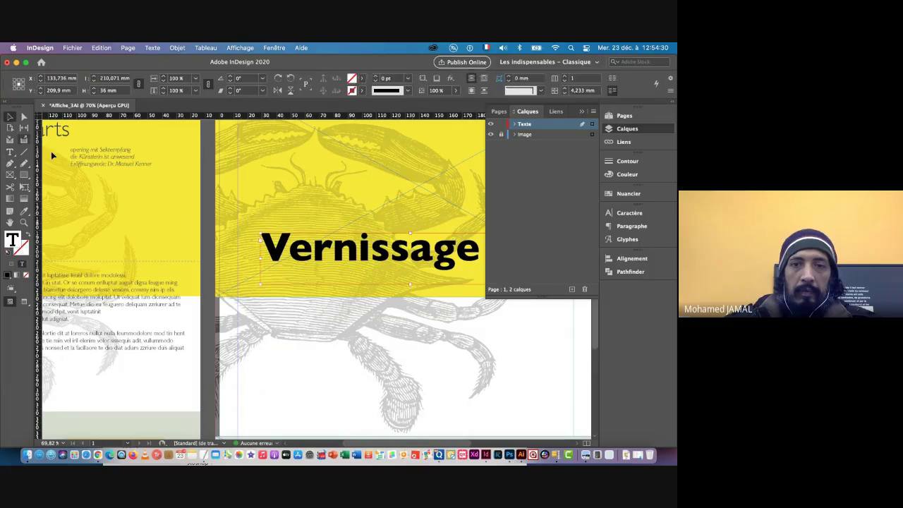
# - Reduce the font size of the word Vernissage to 75 pt and reselect its text frame
pyautogui.press('super+space')
pyautogui.press('super+space')
pyautogui.moveTo(321, 290); pyautogui.dragTo(289, 290)
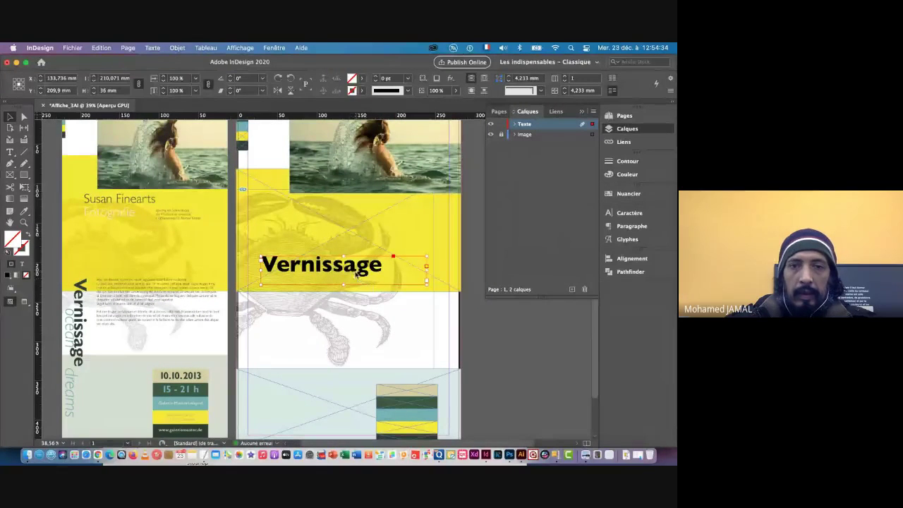
pyautogui.doubleClick(383, 267)
pyautogui.moveTo(383, 267); pyautogui.dragTo(252, 260)
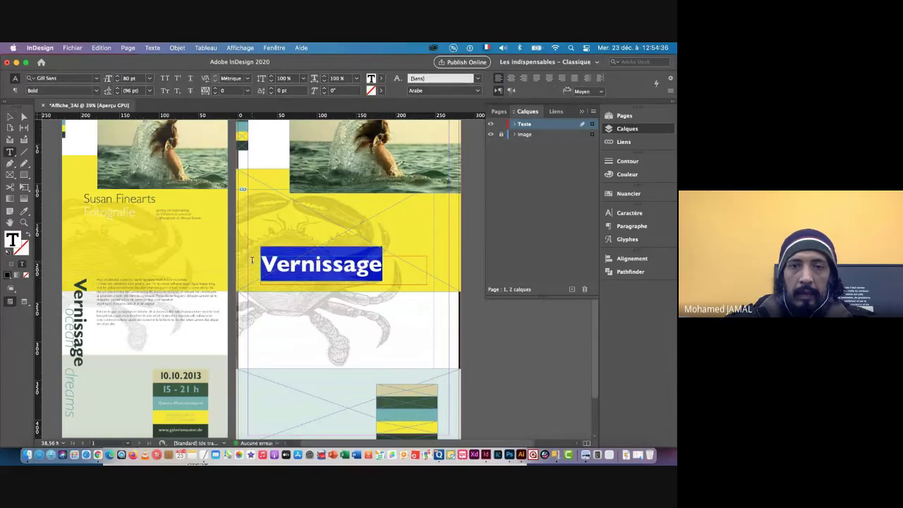
pyautogui.click(118, 81)
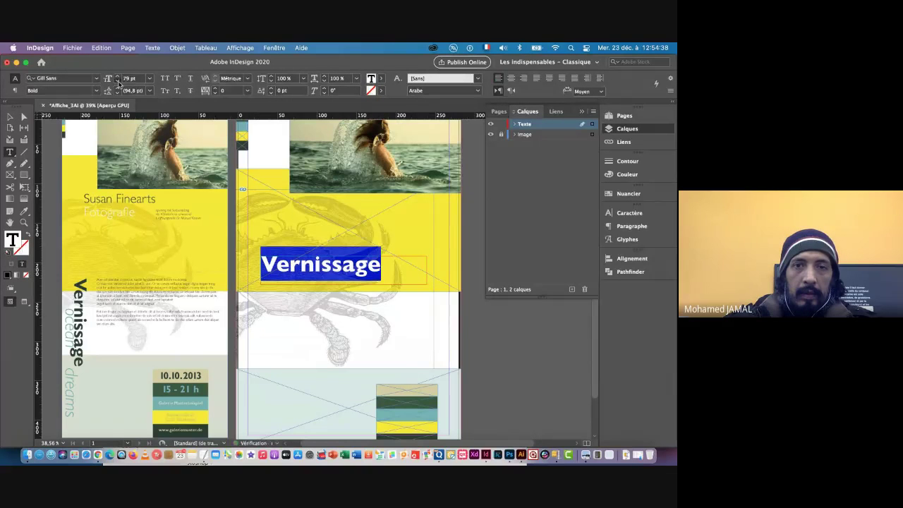
pyautogui.click(117, 81)
pyautogui.click(118, 81)
pyautogui.click(118, 81)
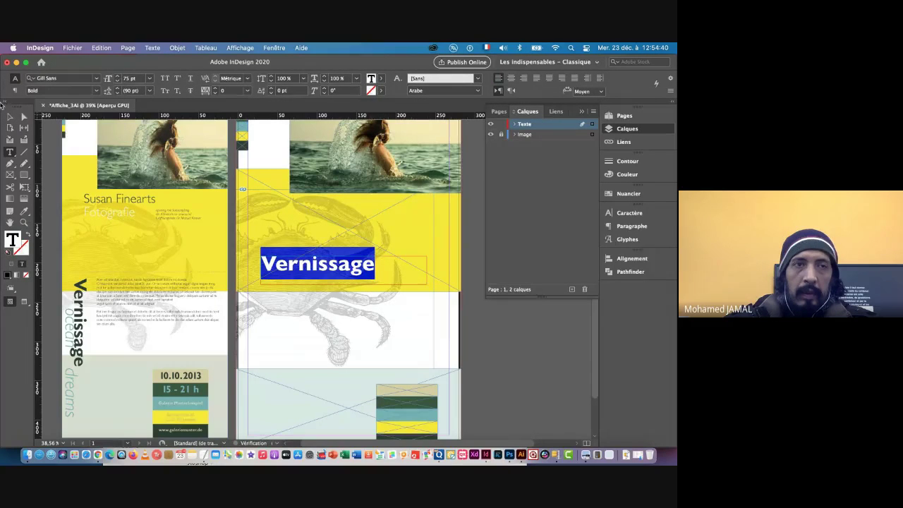
pyautogui.click(10, 116)
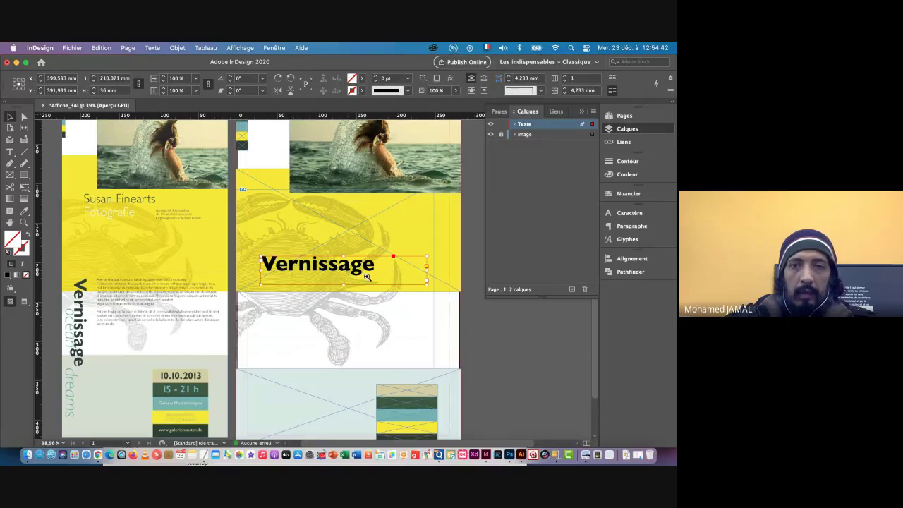
# - Fit the Vernissage text frame to its content
pyautogui.scroll(5, 350, 276)
pyautogui.hscroll(3, 355, 278)
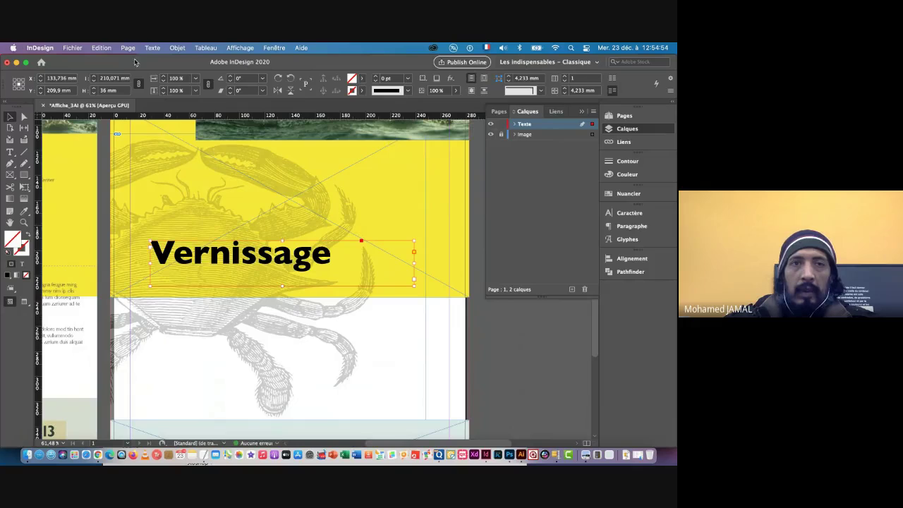
pyautogui.click(177, 48)
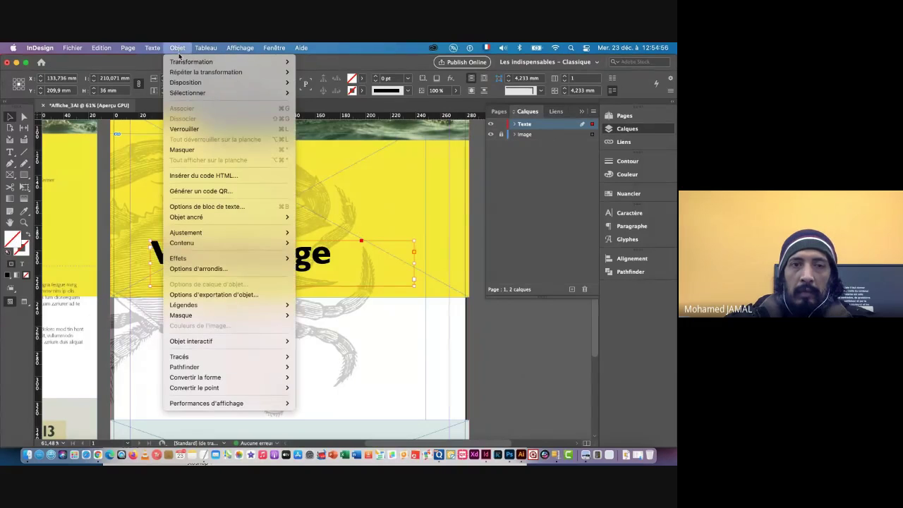
pyautogui.moveTo(194, 235)
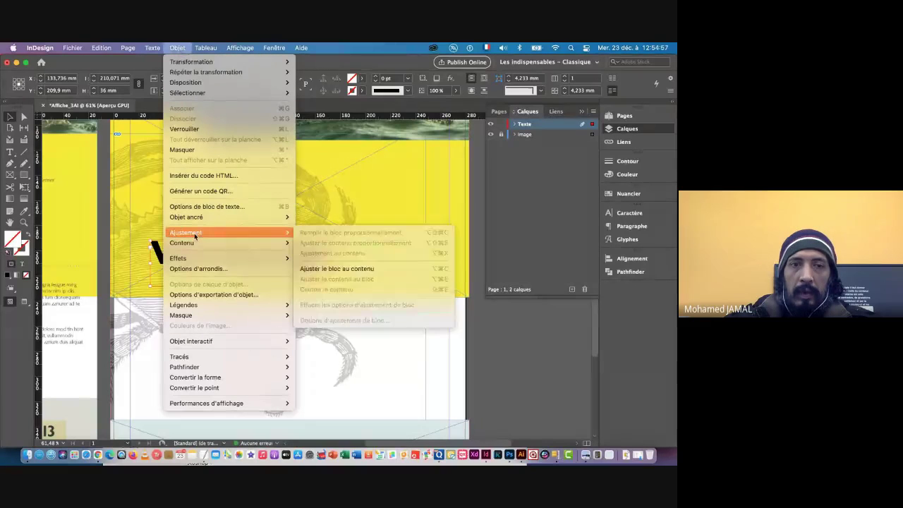
pyautogui.click(344, 270)
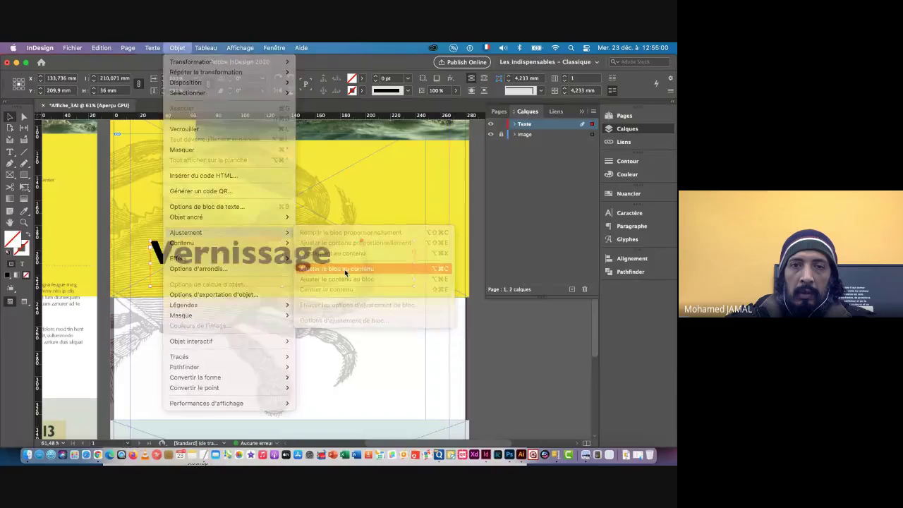
# - Duplicate the Vernissage text frame about 36 mm below the original
pyautogui.hscroll(-5, 283, 270)
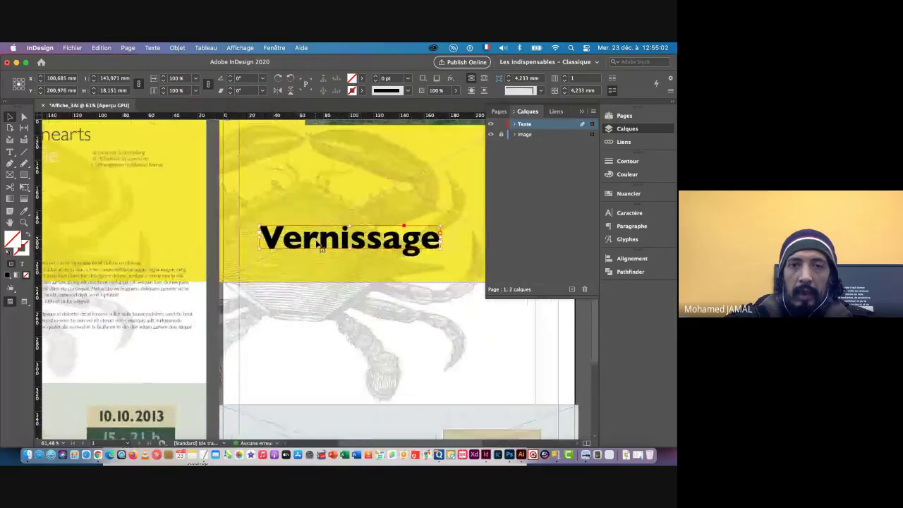
pyautogui.moveTo(316, 241); pyautogui.dragTo(322, 284)
pyautogui.scroll(-5, 354, 291)
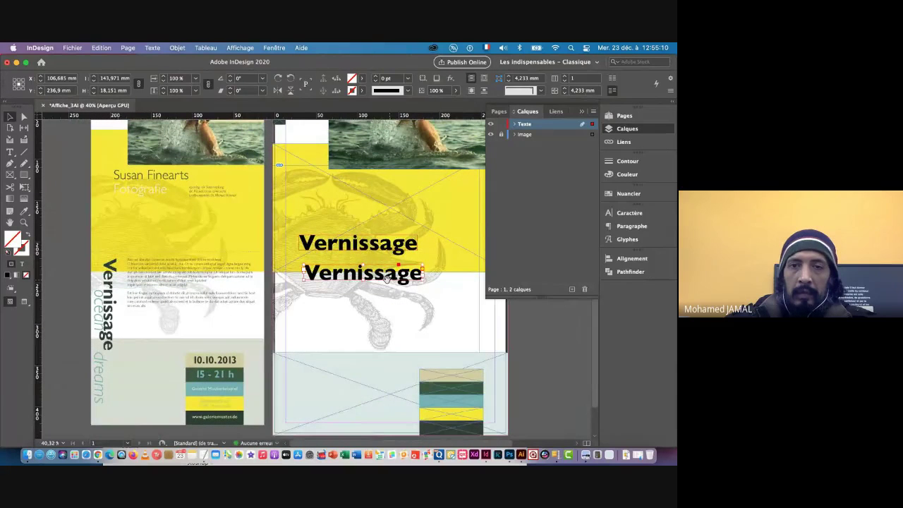
# - Change the font style of the duplicated Vernissage text to Light
pyautogui.hscroll(3, 381, 289)
pyautogui.doubleClick(344, 286)
pyautogui.doubleClick(345, 283)
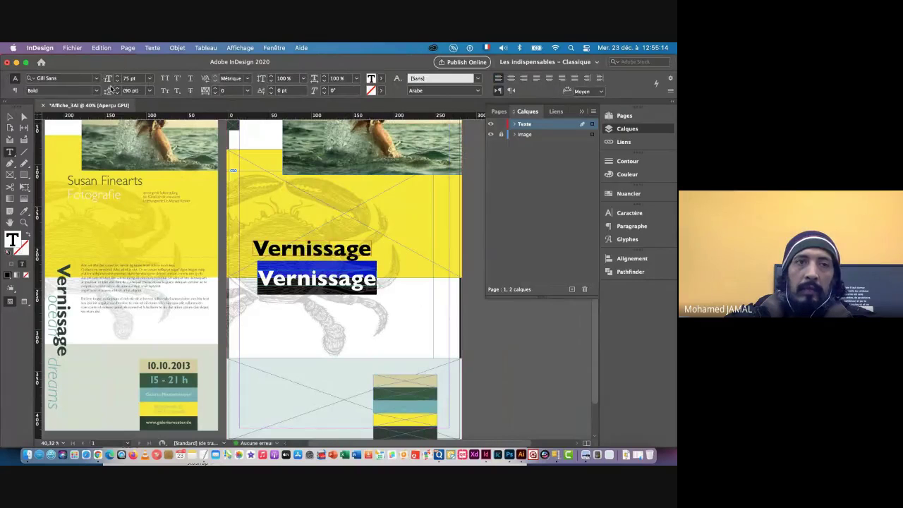
pyautogui.click(98, 91)
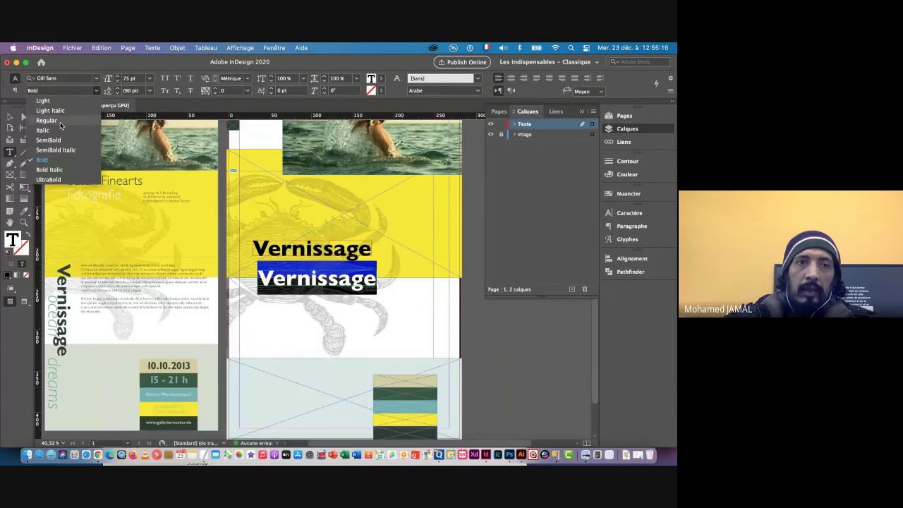
pyautogui.click(44, 100)
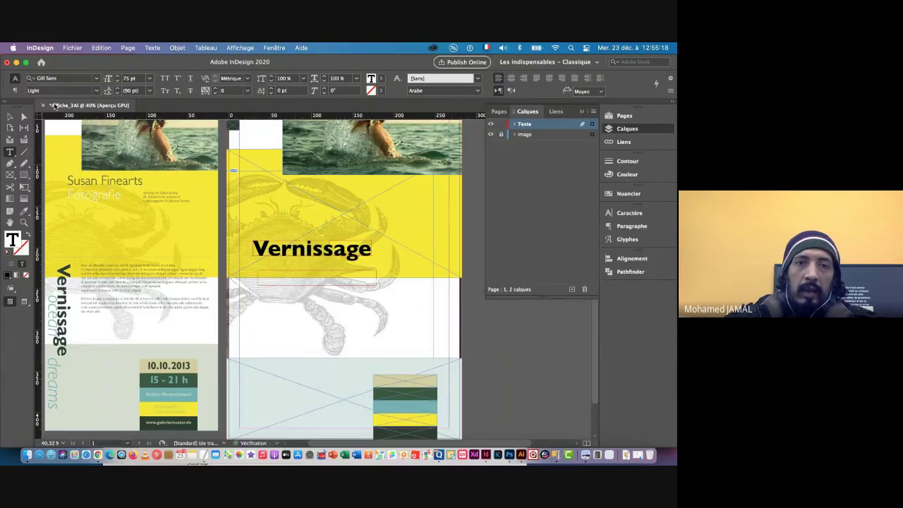
pyautogui.click(10, 116)
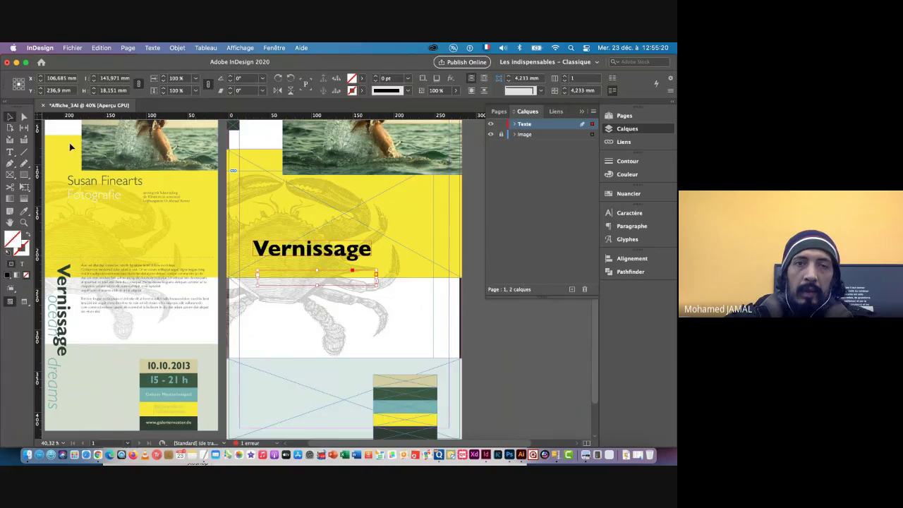
# - Try to fit the duplicate's frame to its content, and enlarge the frame to about 236 × 30 mm
pyautogui.click(177, 48)
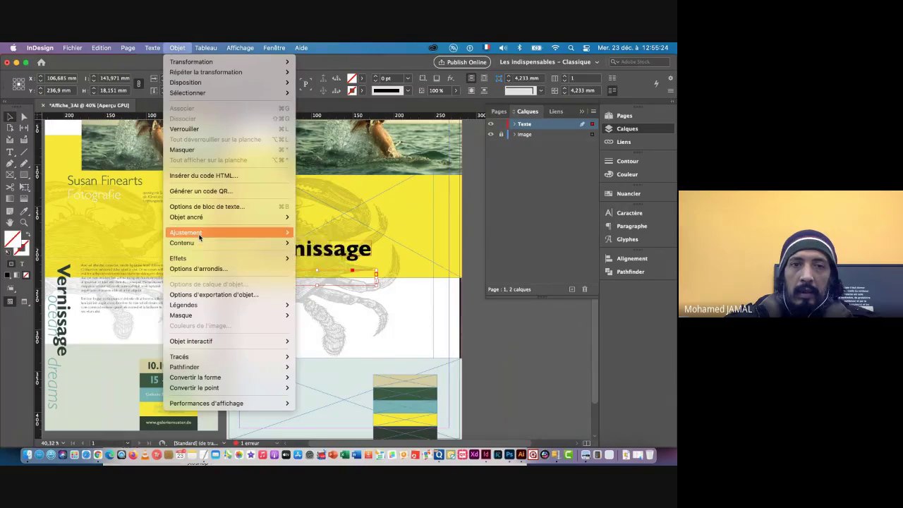
pyautogui.moveTo(201, 236)
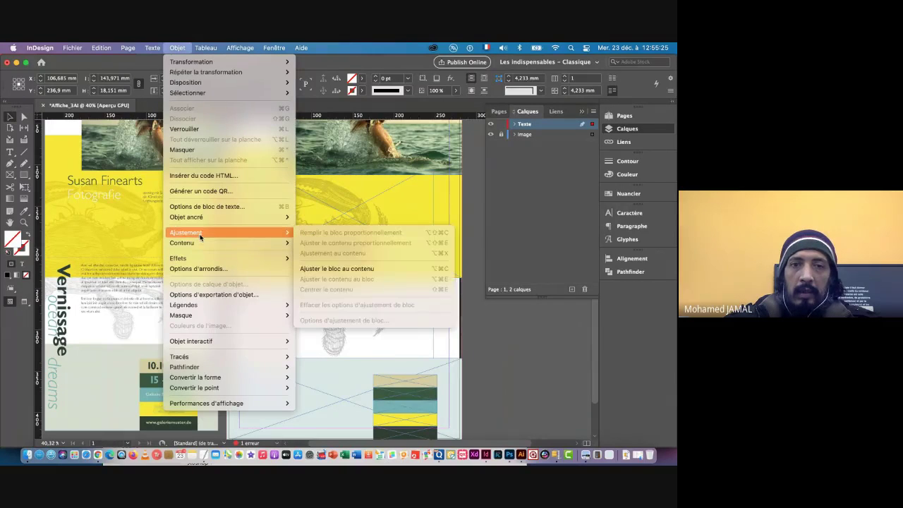
pyautogui.click(330, 271)
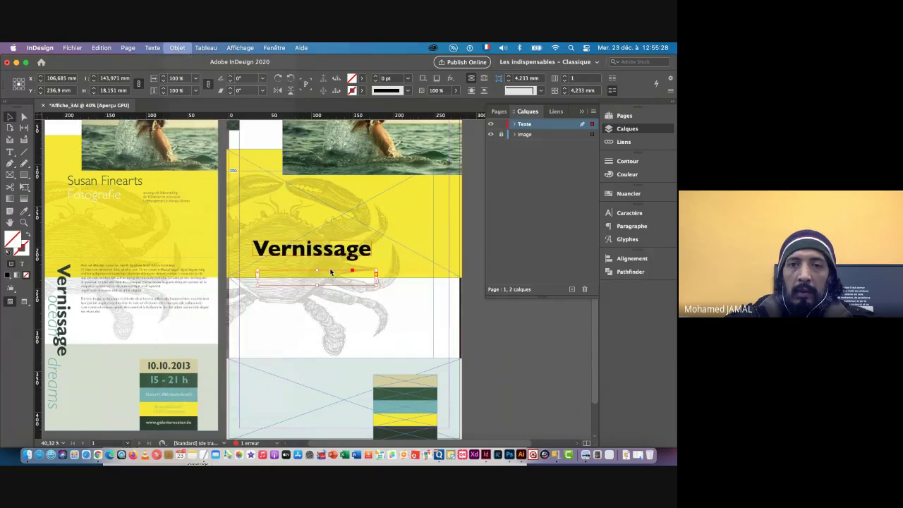
pyautogui.moveTo(376, 285); pyautogui.dragTo(452, 295)
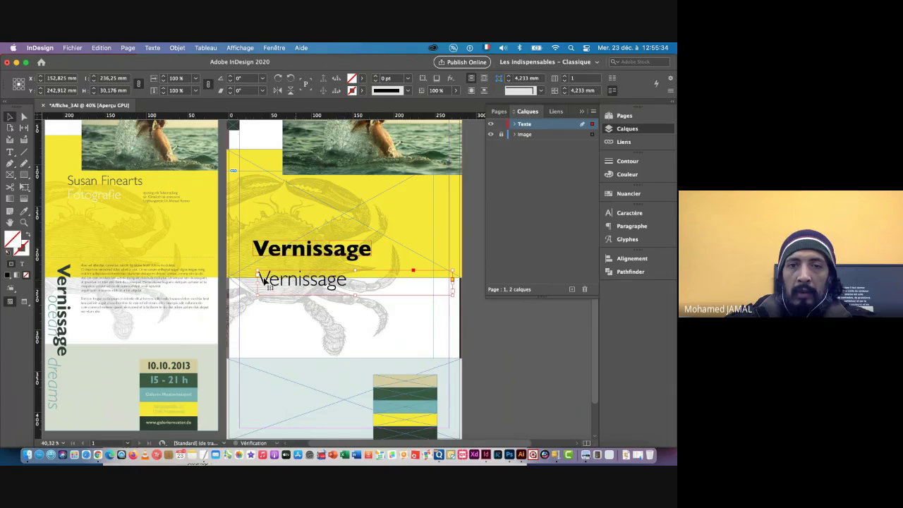
# - Reduce the font size of the duplicated Light Vernissage text to 60 pt
pyautogui.doubleClick(310, 282)
pyautogui.moveTo(354, 279); pyautogui.dragTo(236, 281)
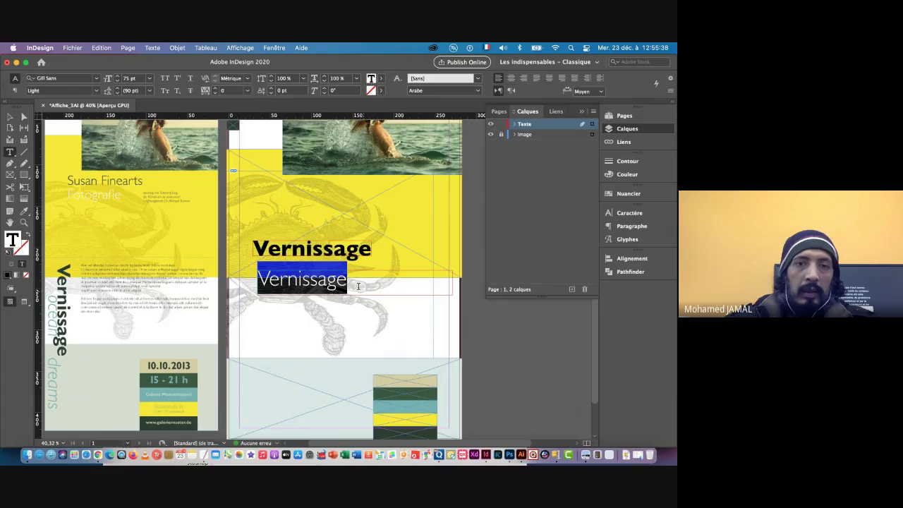
pyautogui.moveTo(357, 283); pyautogui.dragTo(220, 269)
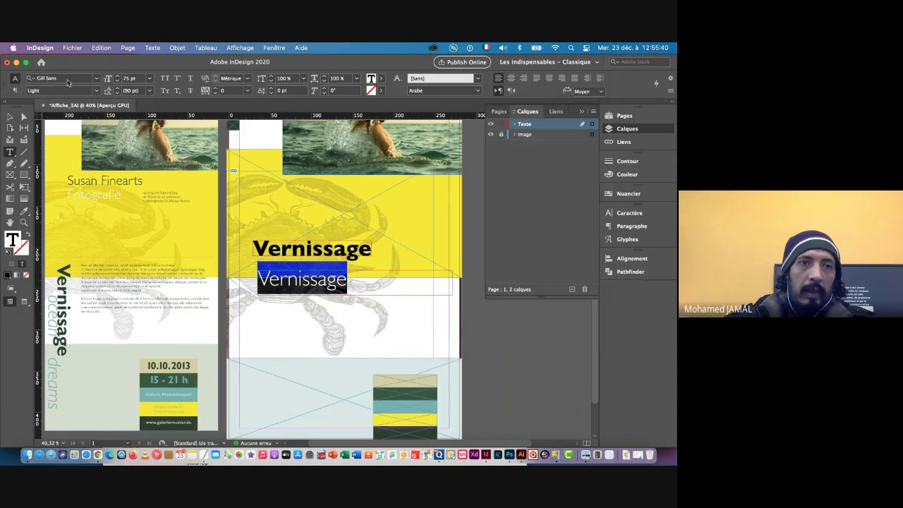
pyautogui.click(118, 82)
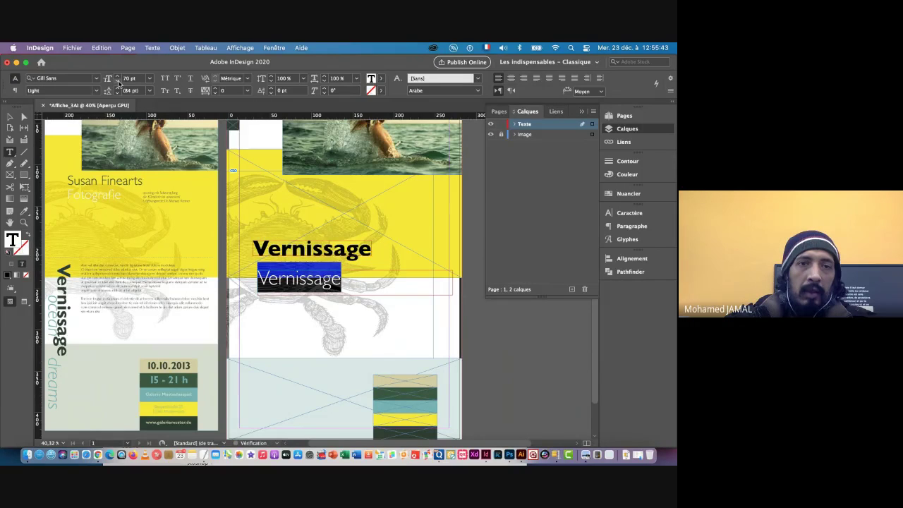
pyautogui.click(117, 82)
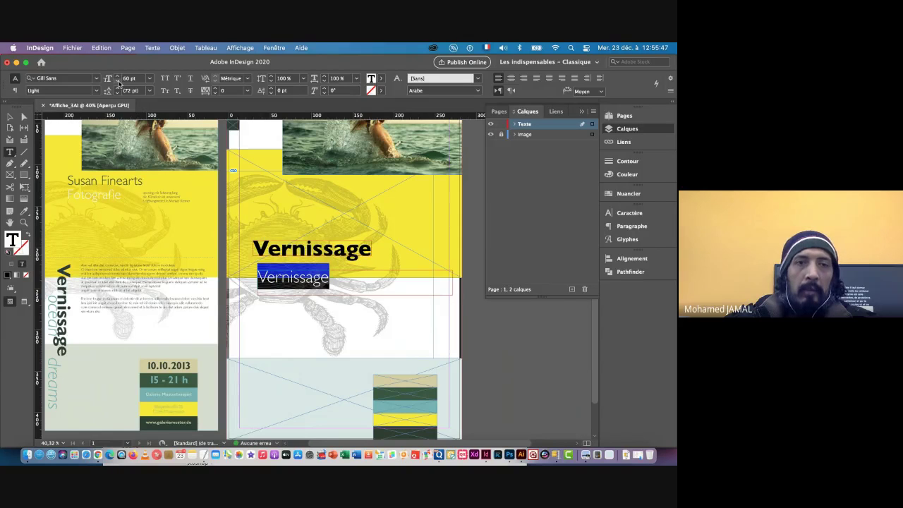
pyautogui.click(9, 117)
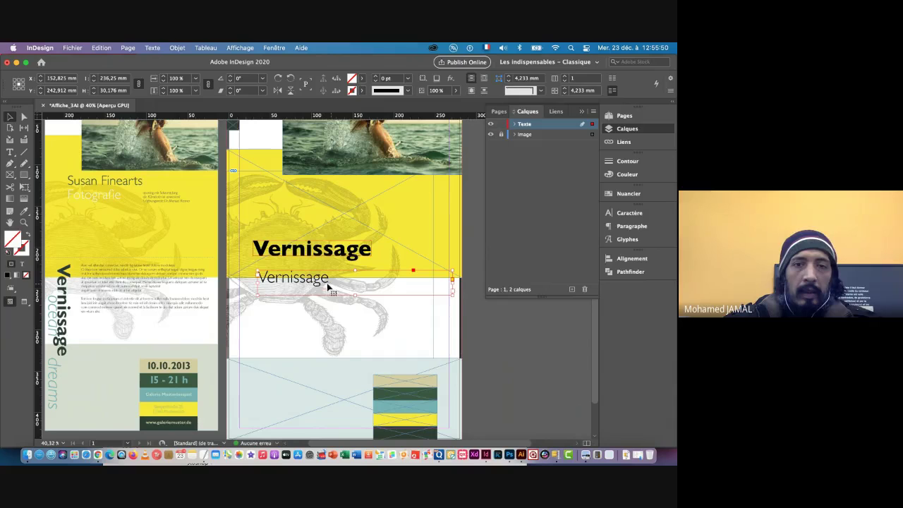
# - Switch to TextEdit and copy the words "ocean dreams" that follow Vernissage in the texte document
pyautogui.press('super+Tab')
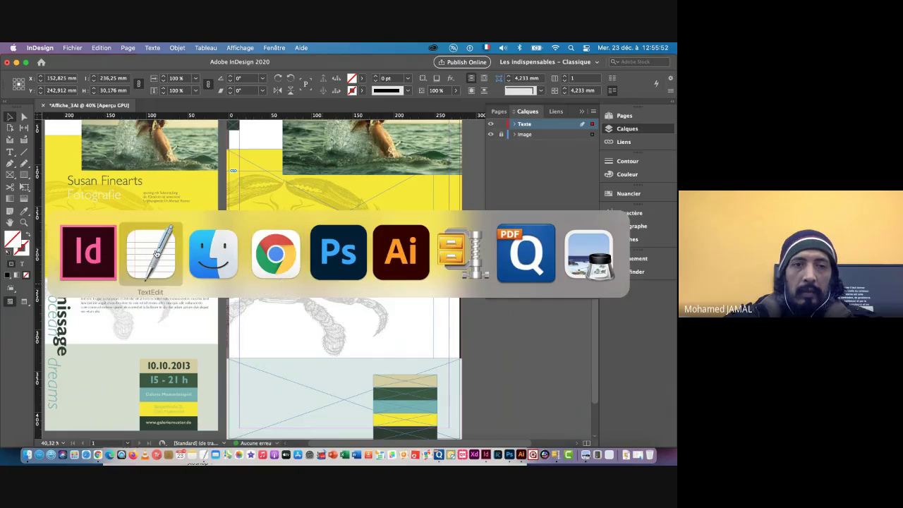
pyautogui.click(157, 252)
pyautogui.moveTo(364, 168); pyautogui.dragTo(328, 171)
pyautogui.press('super+c')
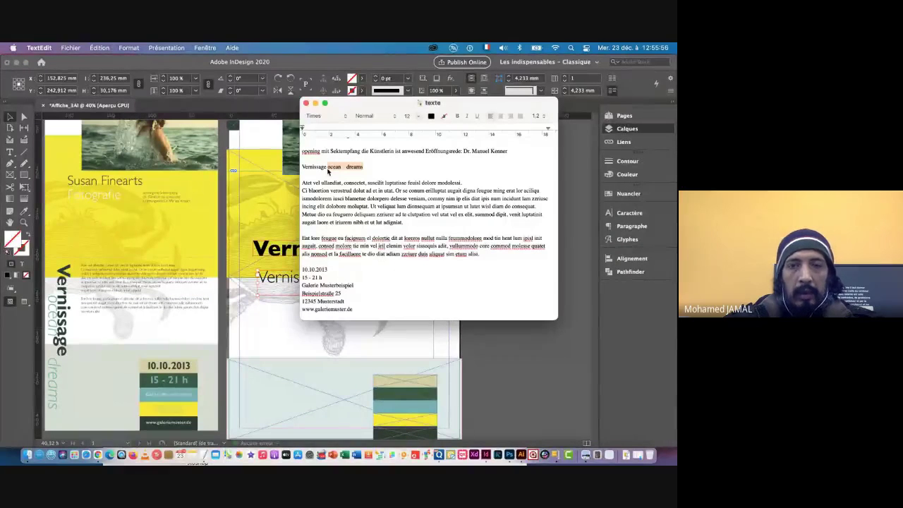
# - Return to InDesign and replace the Light Vernissage text with the copied "ocean dreams"
pyautogui.press('super+Tab')
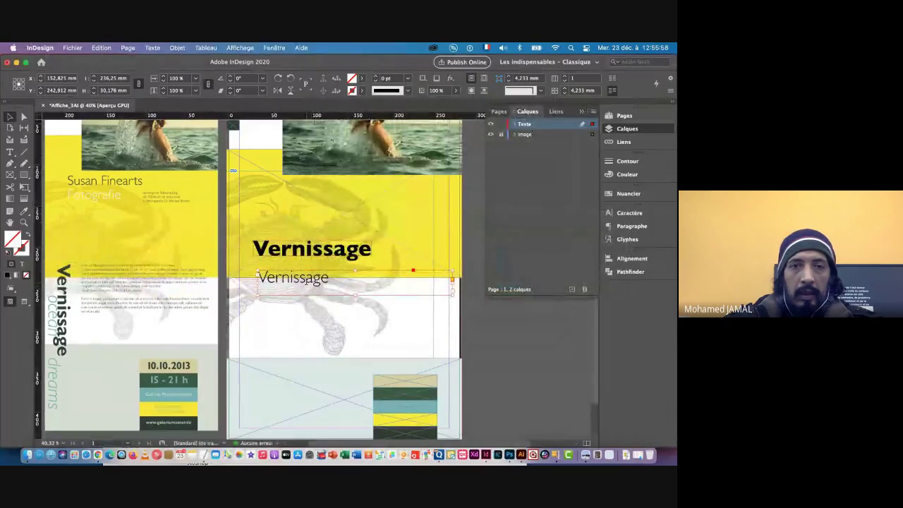
pyautogui.doubleClick(307, 278)
pyautogui.doubleClick(307, 279)
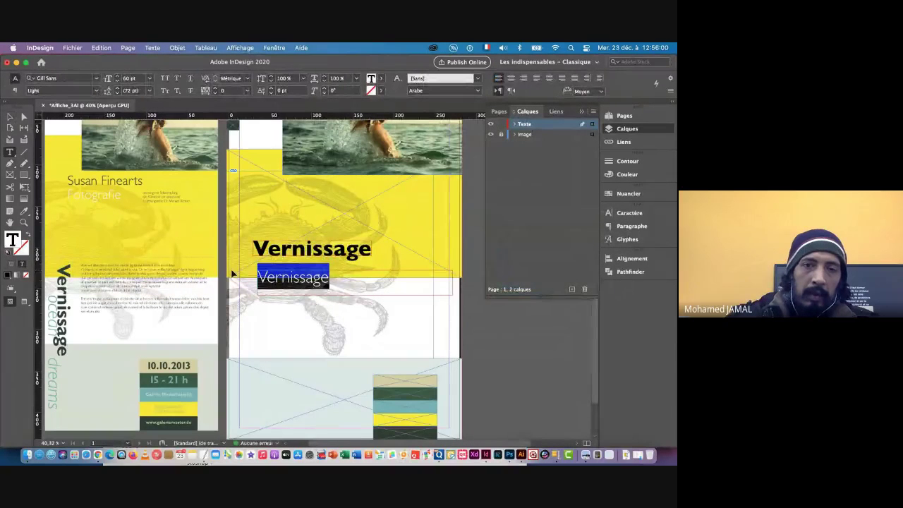
pyautogui.press('super+v')
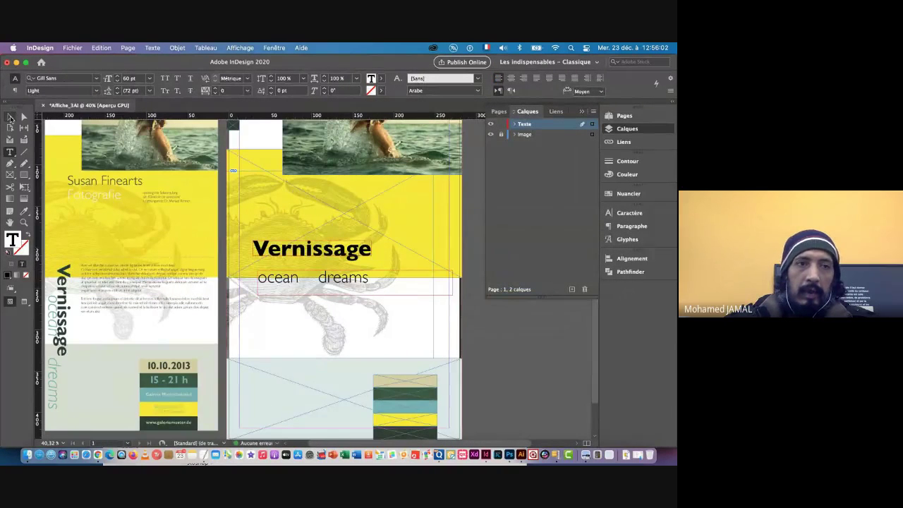
# - Fit the ocean dreams text frame to its content
pyautogui.click(11, 117)
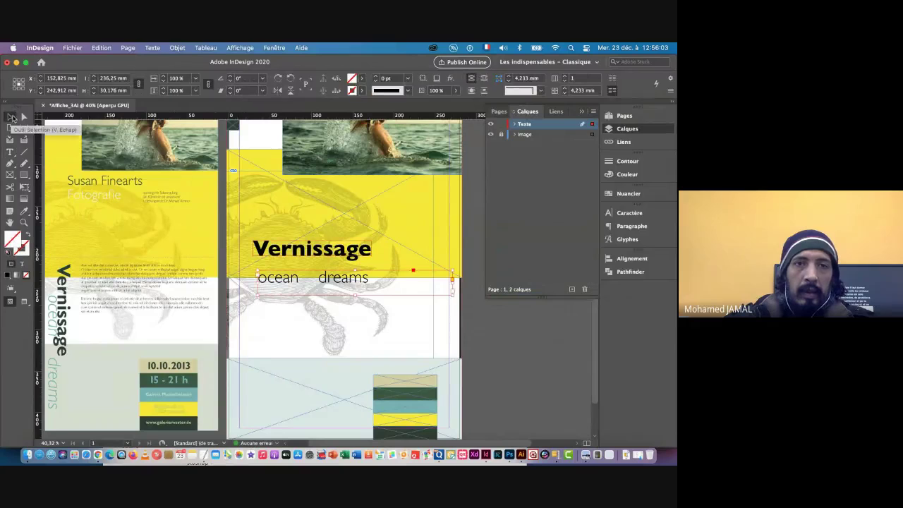
pyautogui.click(177, 48)
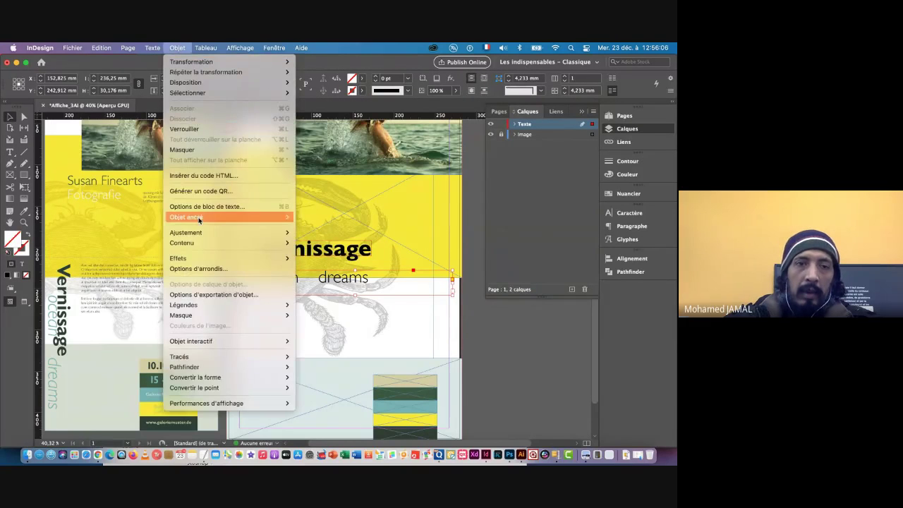
pyautogui.moveTo(218, 246)
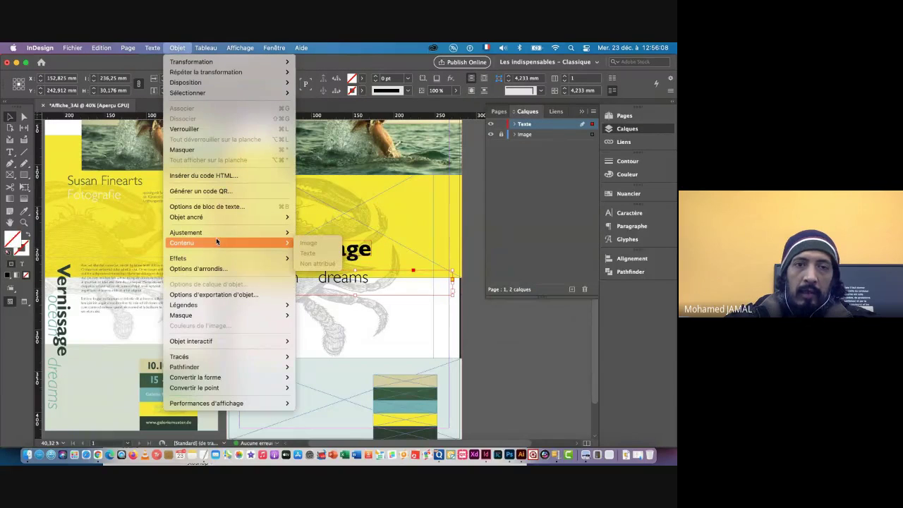
pyautogui.click(318, 268)
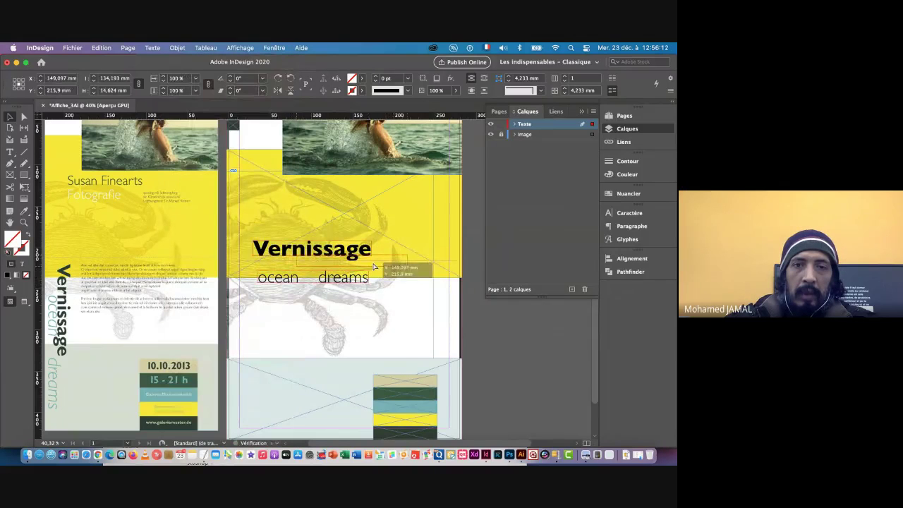
# - Position the ocean dreams frame just beneath the bold Vernissage title, shifted right, at about X 159.1 mm, Y 214.4 mm
pyautogui.moveTo(373, 268); pyautogui.dragTo(376, 272)
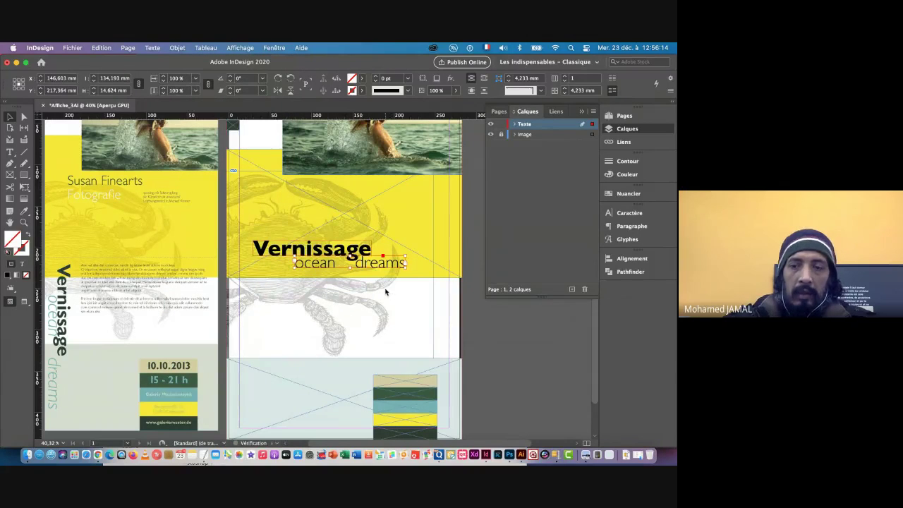
pyautogui.hotkey('shift', 'Right')
pyautogui.hotkey('shift', 'Right')
pyautogui.hotkey('shift', 'Right')
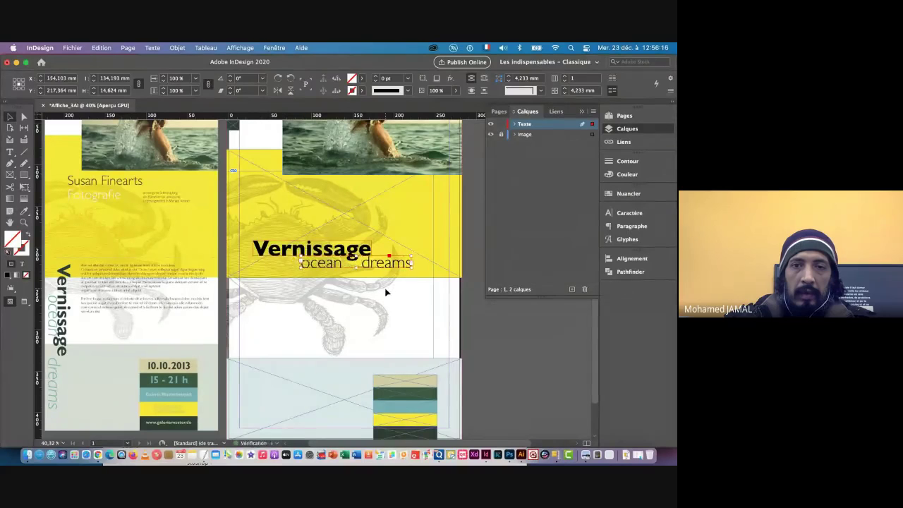
pyautogui.hotkey('shift', 'Up')
pyautogui.press('Down')
pyautogui.press('Down')
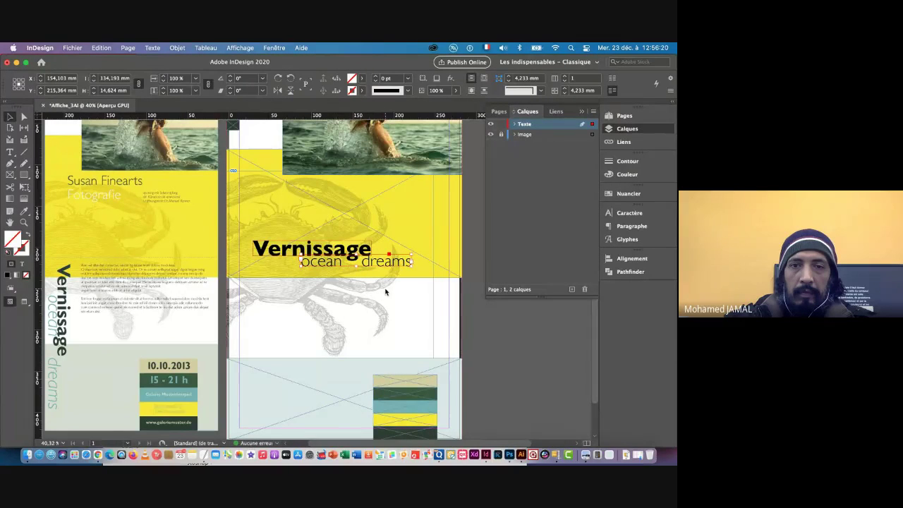
pyautogui.hotkey('shift', 'Right')
pyautogui.hotkey('shift', 'Right')
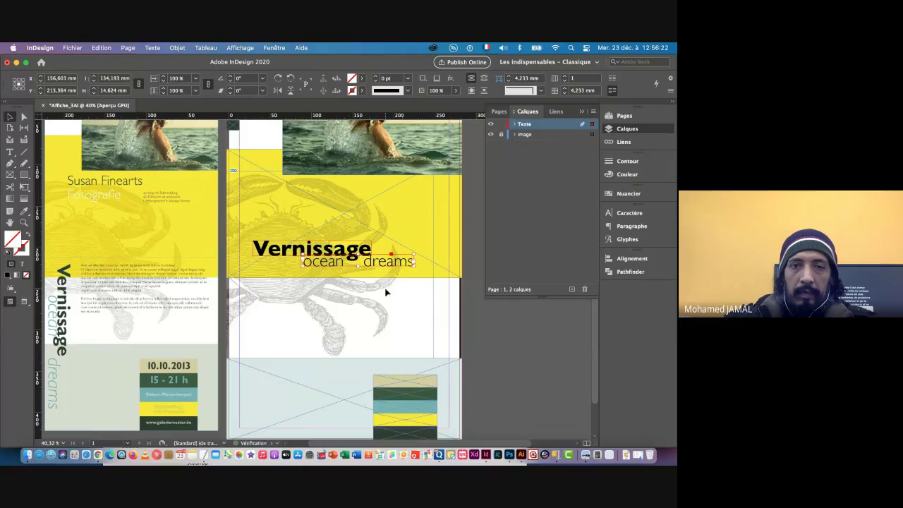
pyautogui.press('Up')
pyautogui.press('Up')
pyautogui.press('Up')
pyautogui.press('Up')
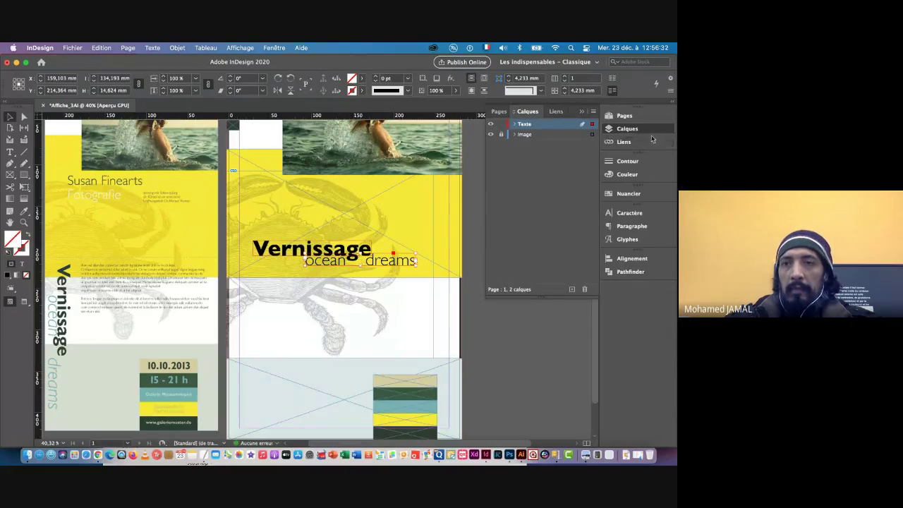
# - Colour the ocean dreams text, not its frame, with the C=57 M=15 J=31 N=1 swatch
pyautogui.click(623, 194)
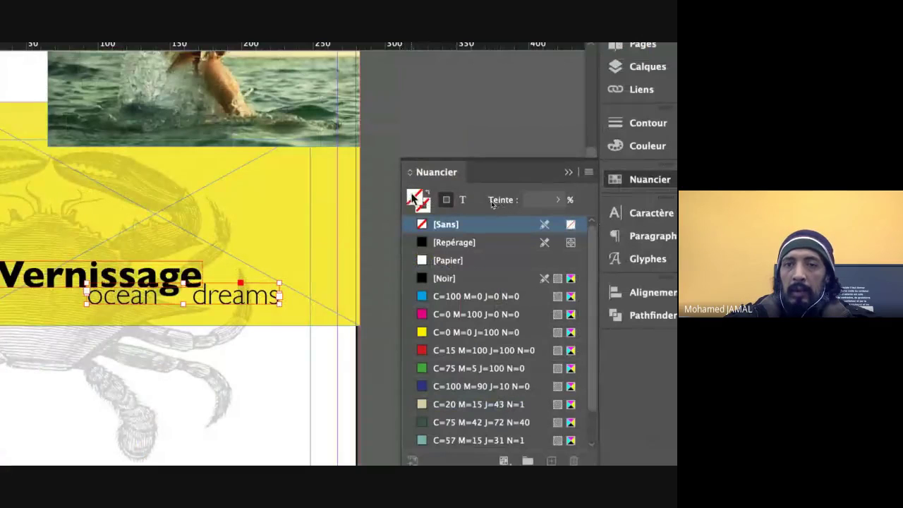
pyautogui.click(451, 440)
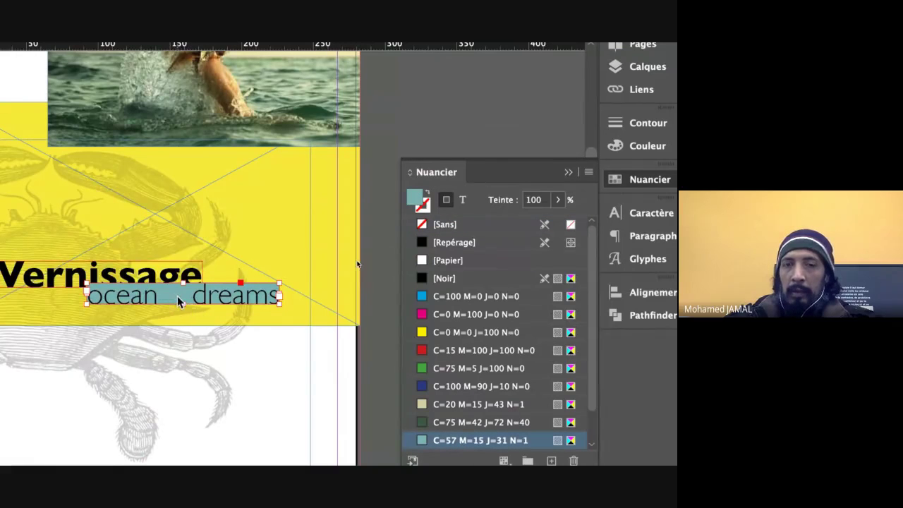
pyautogui.press('super+z')
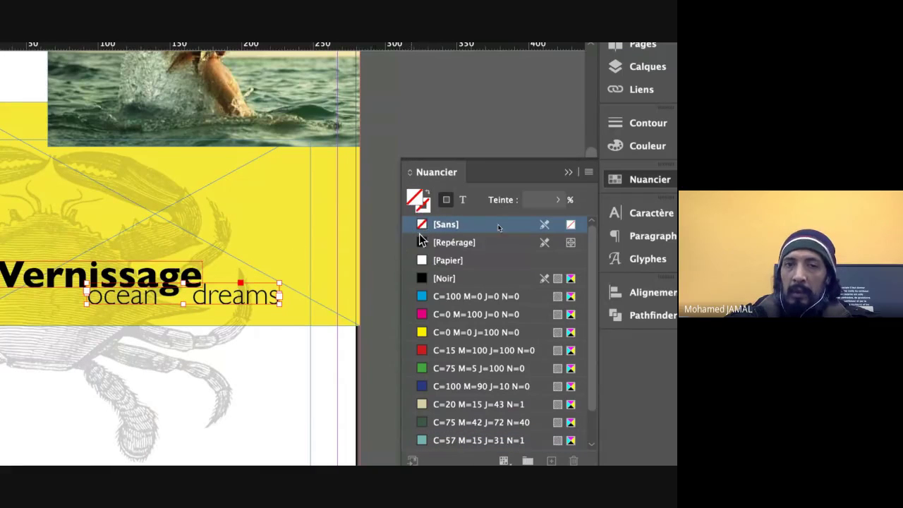
pyautogui.click(464, 202)
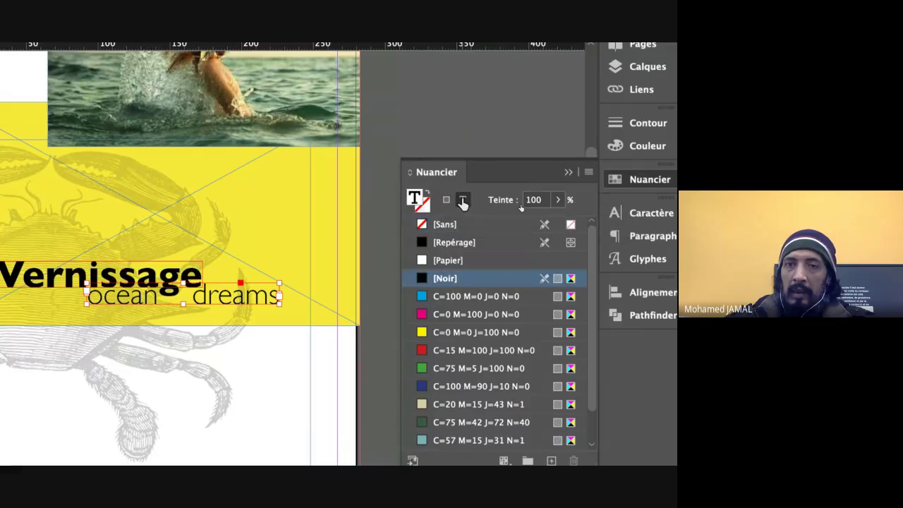
pyautogui.click(450, 441)
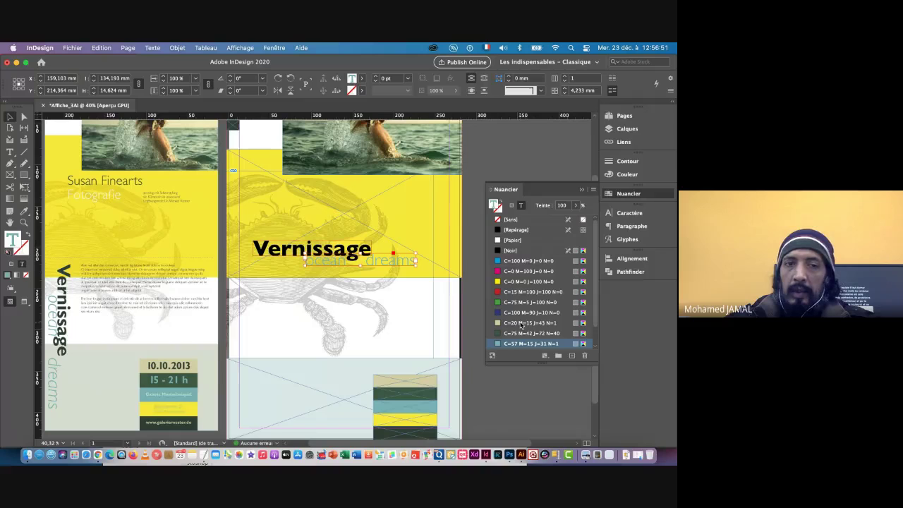
# - Colour the bold Vernissage text with the dark C=73 M=51 J=66 N=59 swatch
pyautogui.press('Escape')
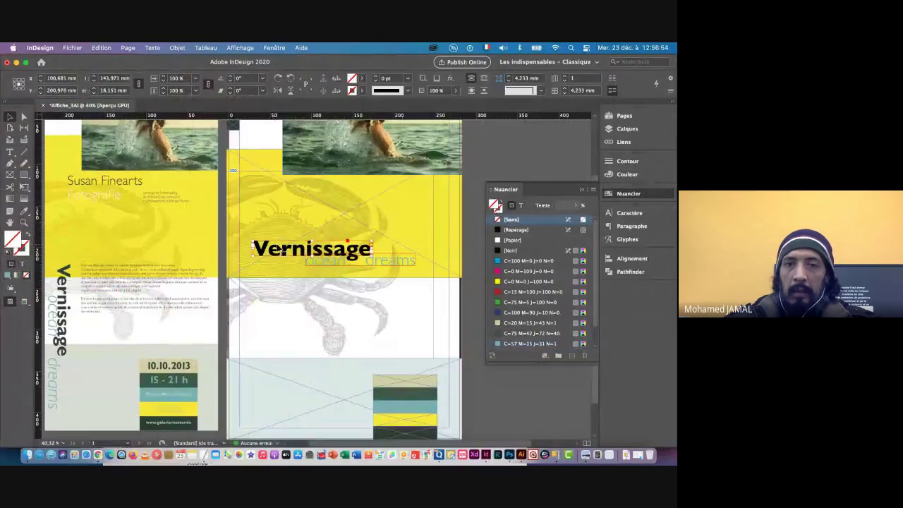
pyautogui.click(522, 205)
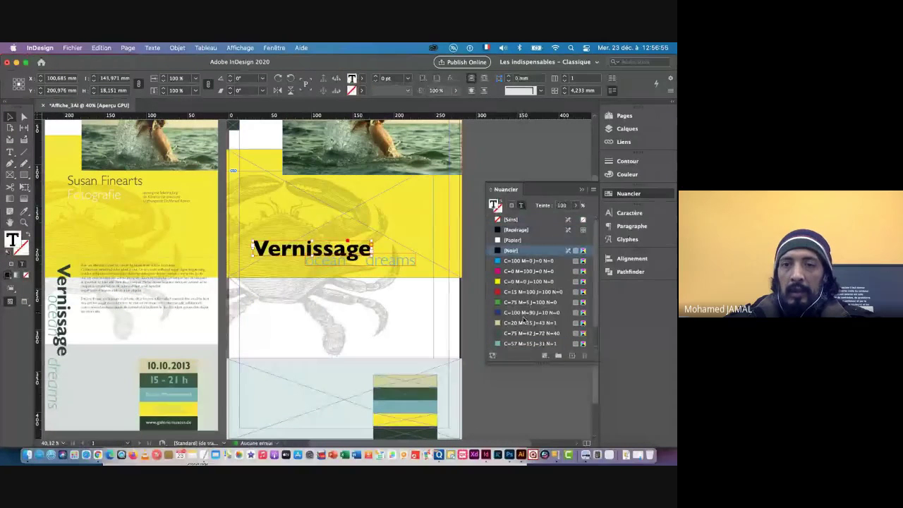
pyautogui.click(510, 344)
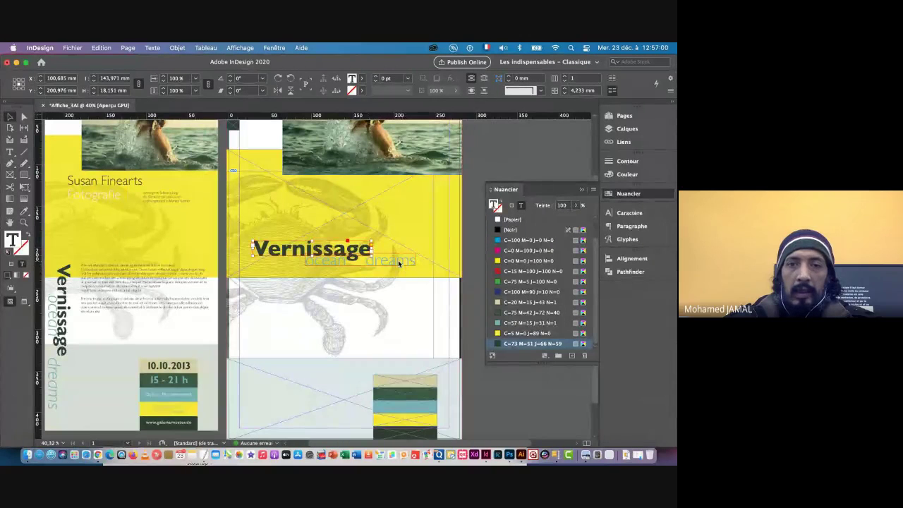
# - Group the Vernissage and ocean dreams text frames
pyautogui.click(326, 247)
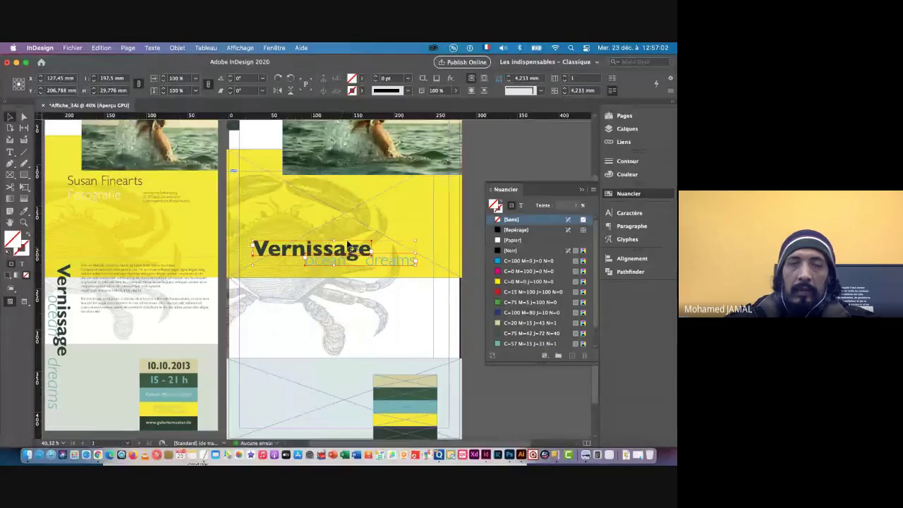
pyautogui.click(177, 47)
pyautogui.moveTo(101, 47)
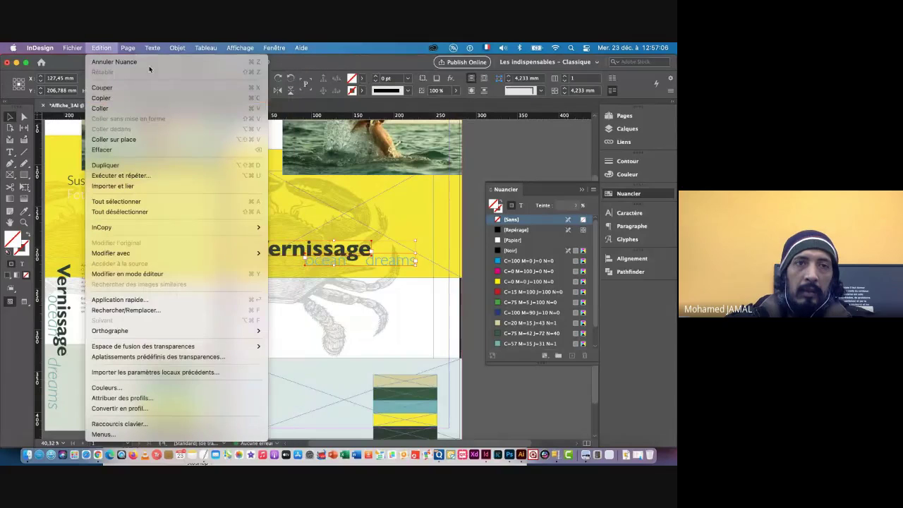
pyautogui.moveTo(177, 47)
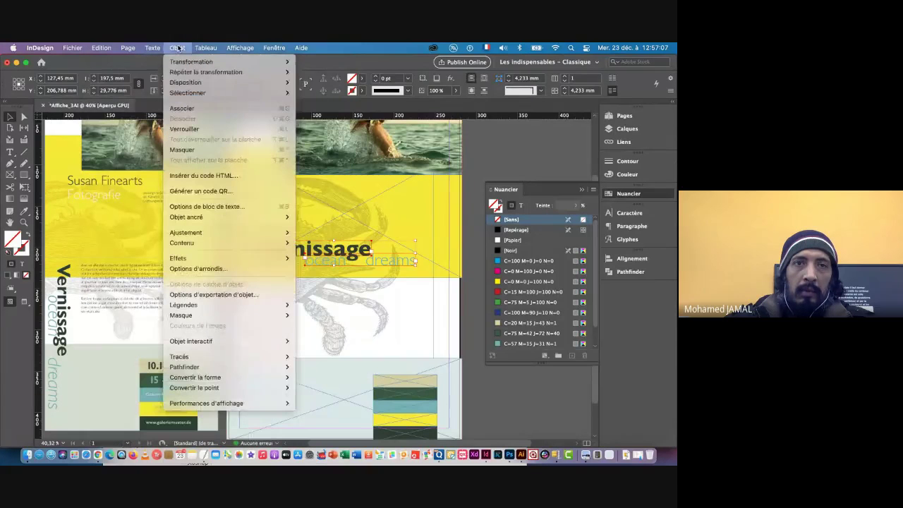
pyautogui.click(188, 109)
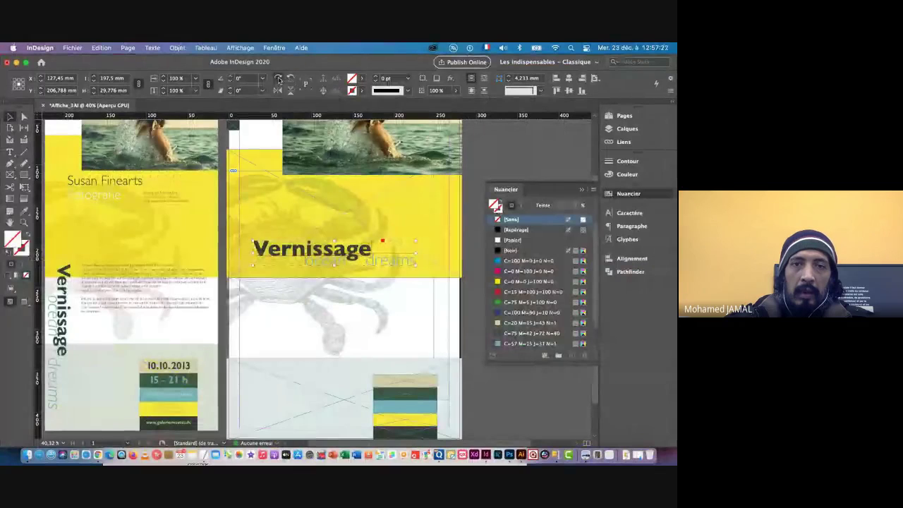
# - Rotate the title group 90° clockwise and place it along the page's lower left edge, at about X 22.6 mm, Y 314.7 mm
pyautogui.click(279, 79)
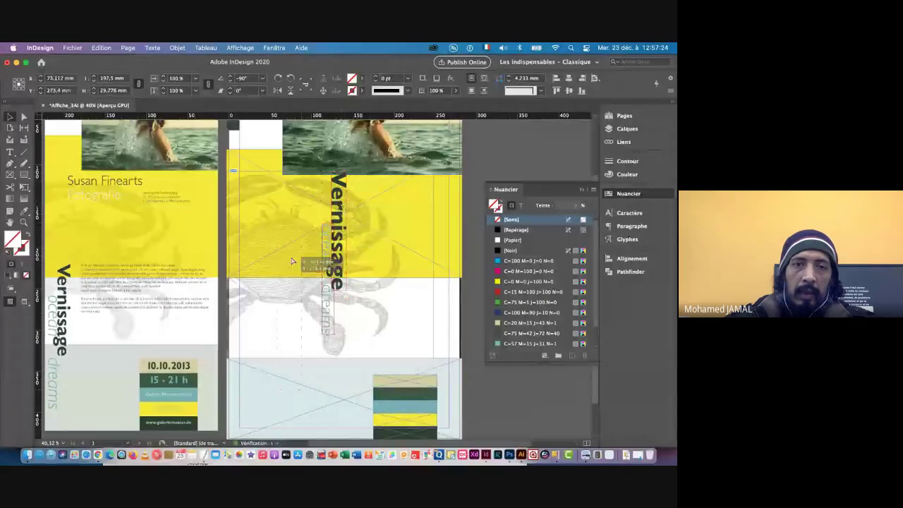
pyautogui.moveTo(291, 261); pyautogui.dragTo(306, 243)
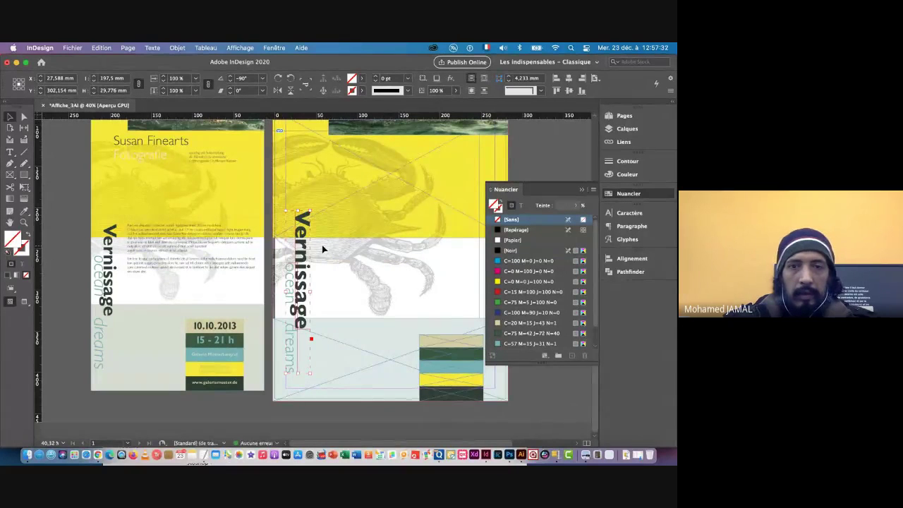
pyautogui.hotkey('shift', 'Down')
pyautogui.hotkey('shift', 'Down')
pyautogui.hotkey('shift', 'Down')
pyautogui.hotkey('shift', 'Down')
pyautogui.hotkey('shift', 'Down')
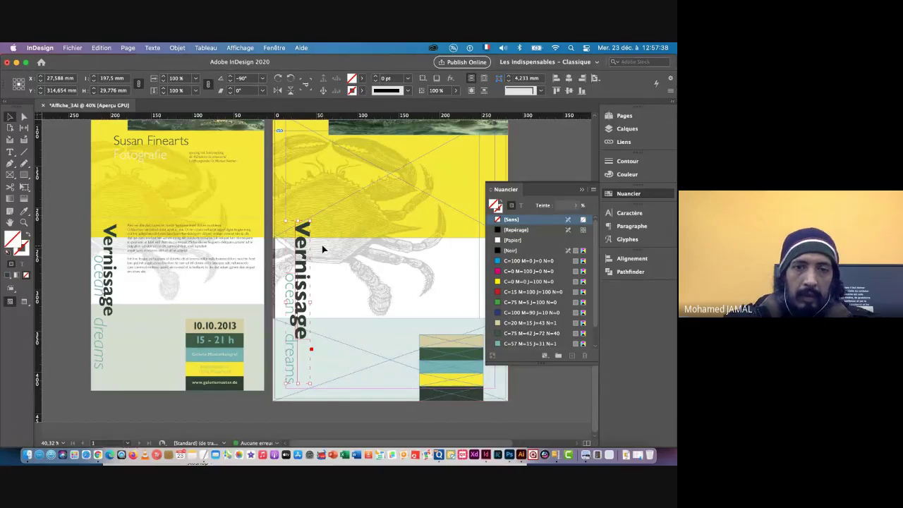
pyautogui.hotkey('shift', 'Left')
pyautogui.hotkey('shift', 'Left')
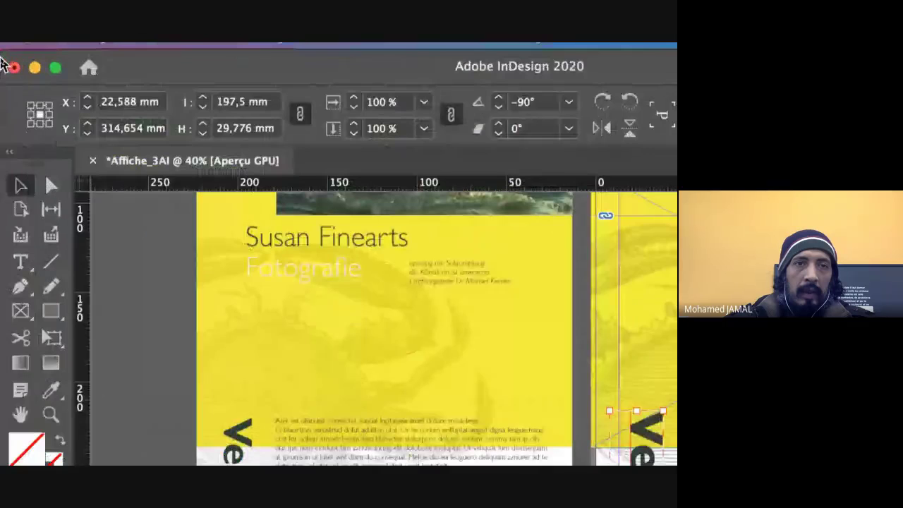
# - Scale the rotated Vernissage / ocean dreams group down proportionally from its upper-left reference point to about 187.7 × 28.3 mm
pyautogui.click(30, 106)
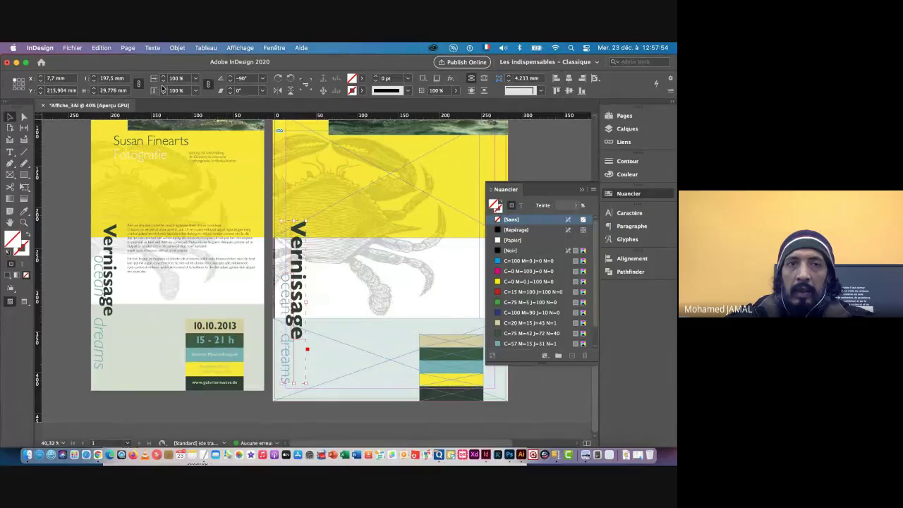
pyautogui.click(163, 83)
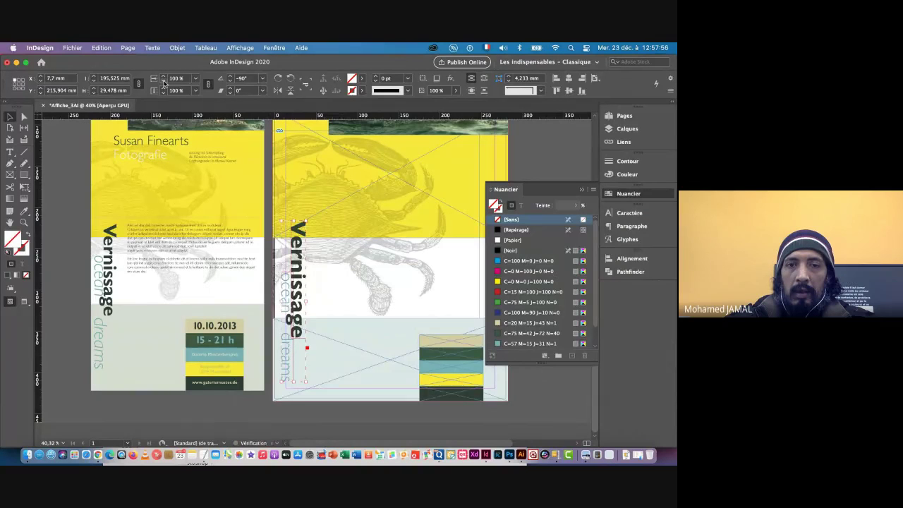
pyautogui.click(163, 84)
pyautogui.click(164, 83)
pyautogui.click(163, 83)
pyautogui.click(164, 84)
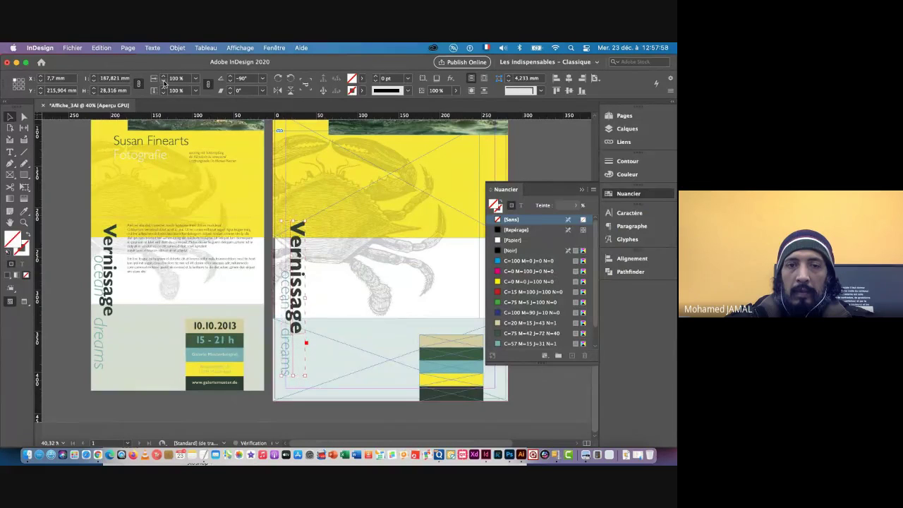
pyautogui.click(164, 83)
pyautogui.click(164, 84)
pyautogui.click(163, 84)
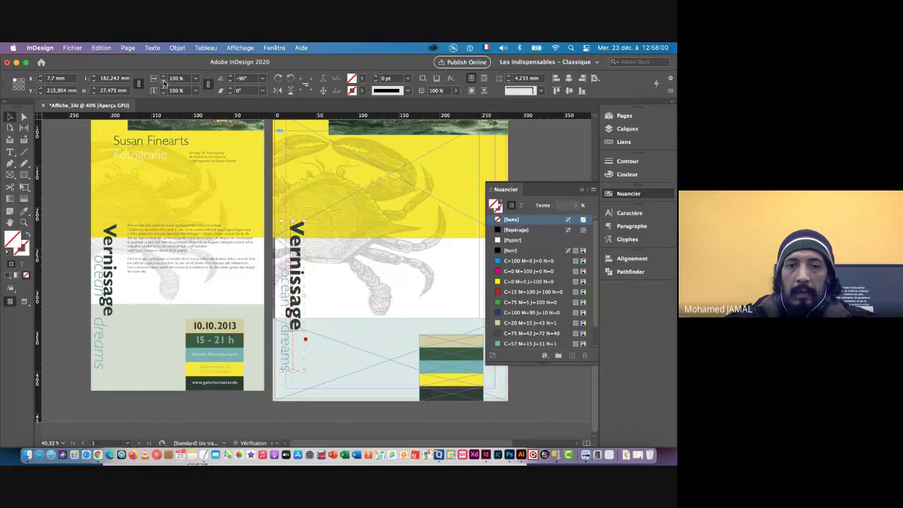
pyautogui.click(164, 83)
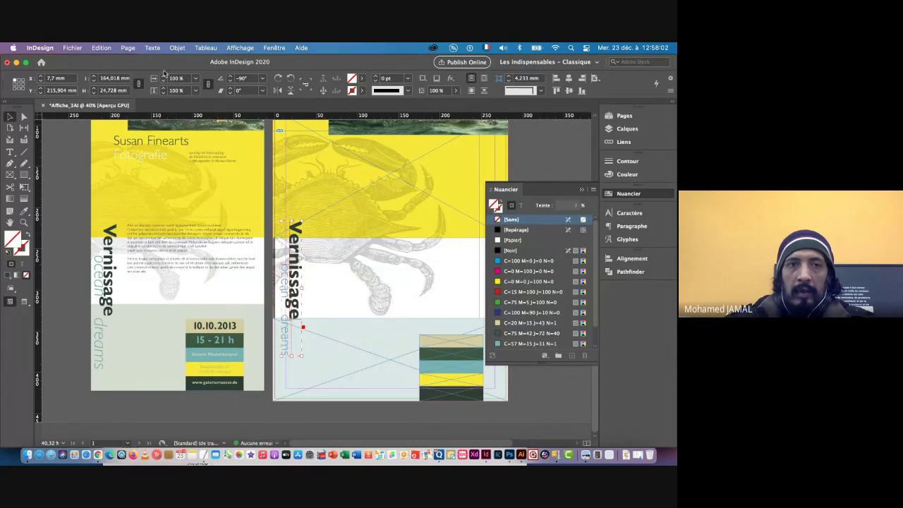
pyautogui.keyDown('shift'); pyautogui.click(163, 77); pyautogui.keyUp('shift')
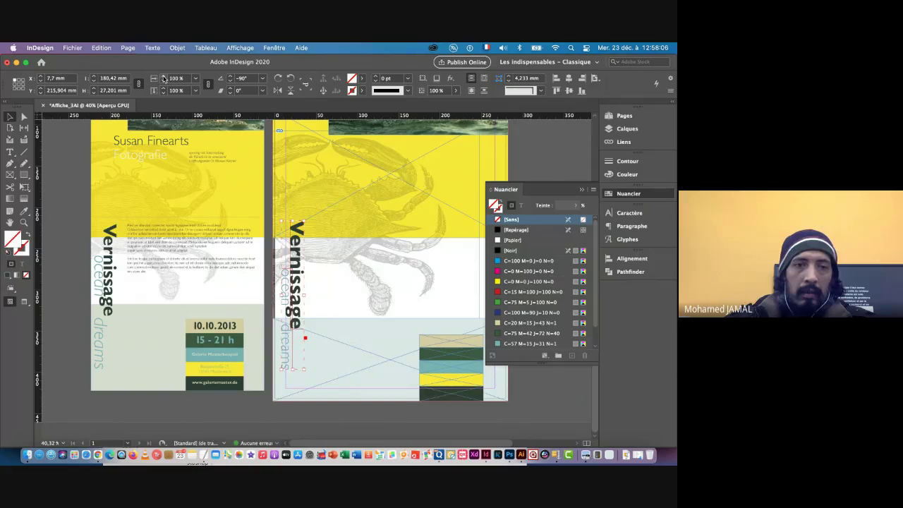
pyautogui.click(164, 77)
pyautogui.click(164, 77)
pyautogui.click(163, 77)
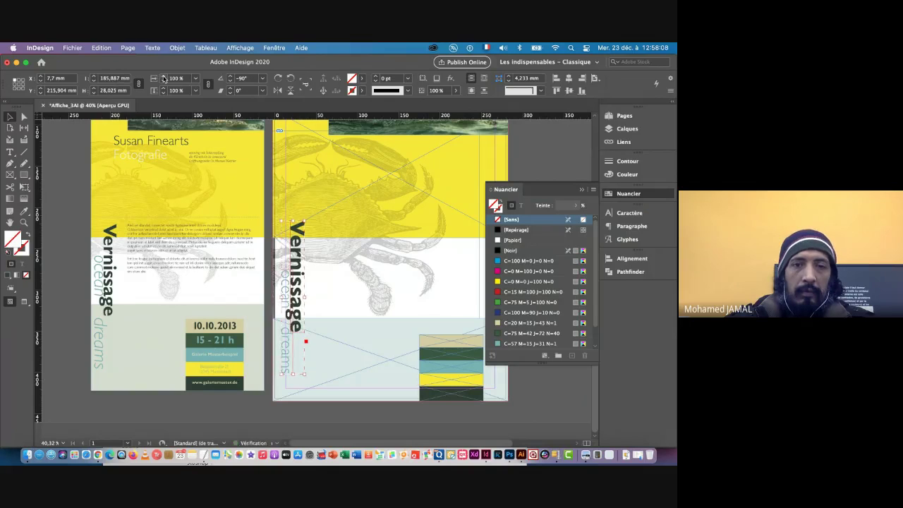
pyautogui.click(164, 77)
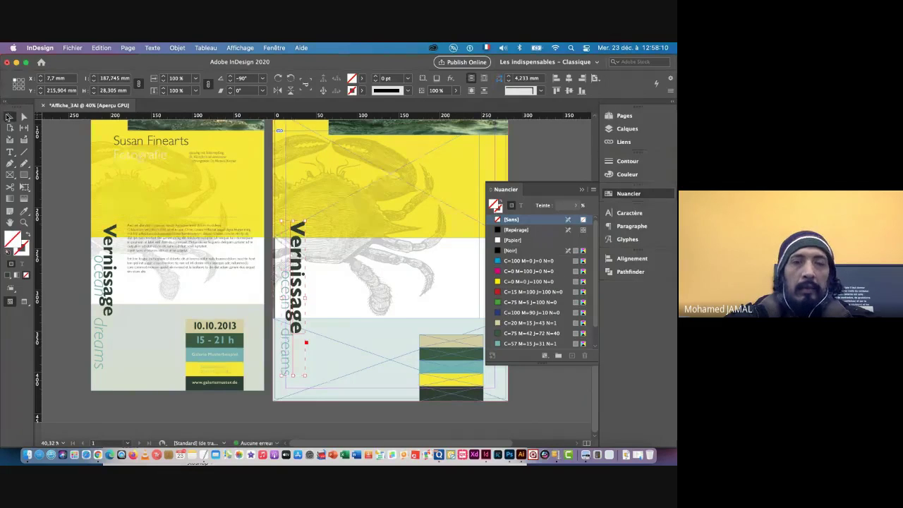
pyautogui.click(9, 117)
pyautogui.click(314, 413)
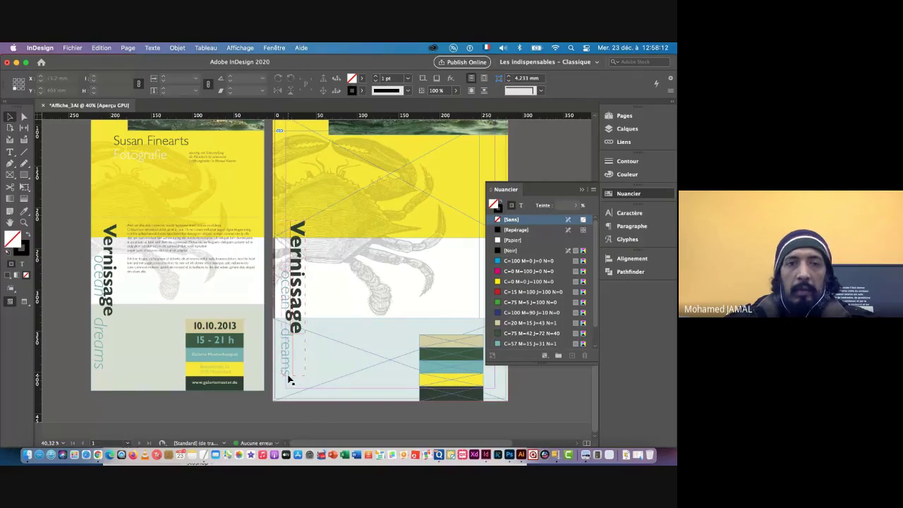
# - Examine the two body paragraphs beside the title on the reference poster and the matching empty area on the new page
pyautogui.scroll(2, 392, 301)
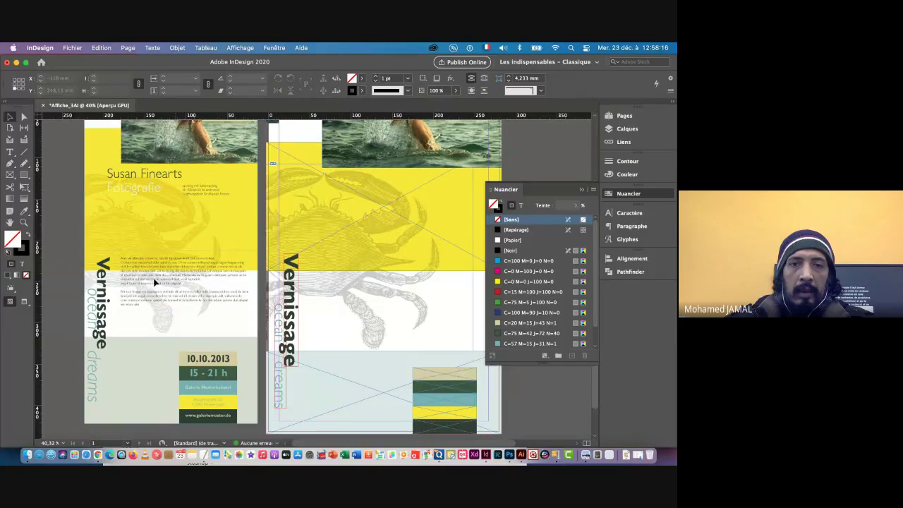
pyautogui.scroll(-2, 301, 228)
pyautogui.hscroll(2, 302, 228)
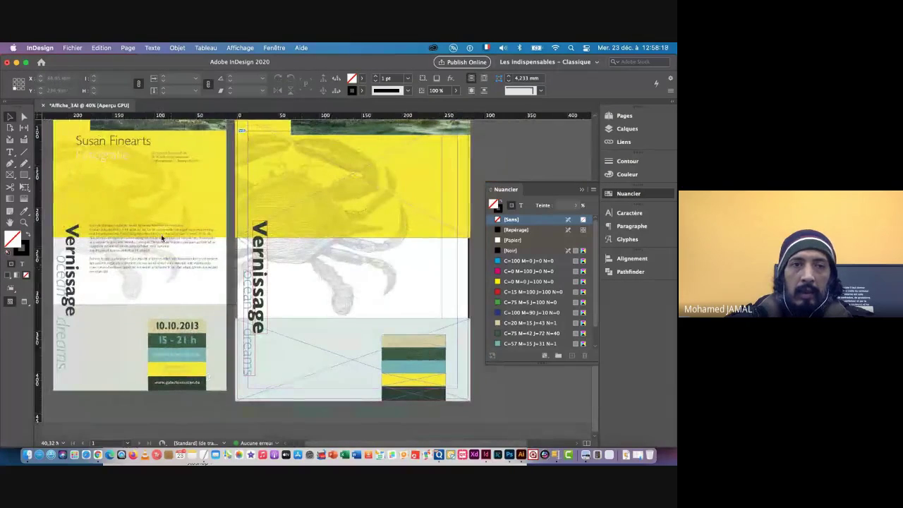
pyautogui.scroll(5, 107, 235)
pyautogui.hscroll(-2, 107, 236)
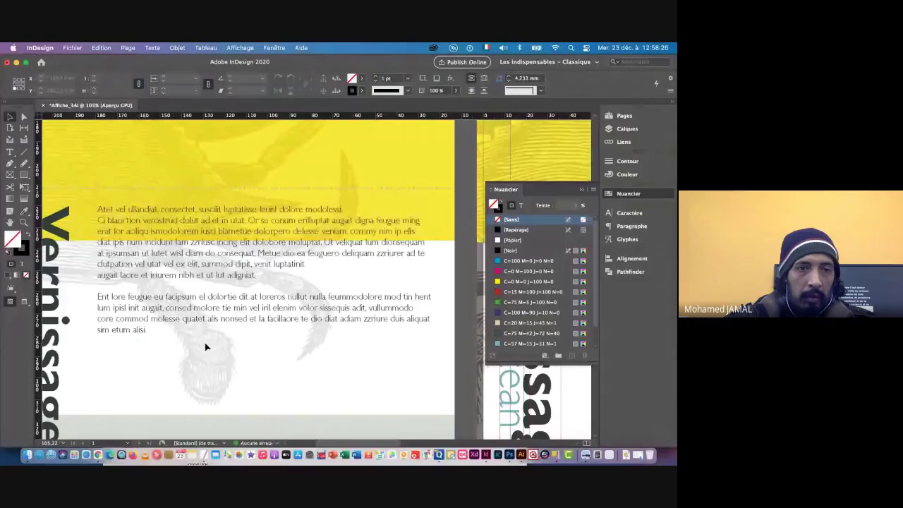
pyautogui.moveTo(261, 332); pyautogui.dragTo(169, 330)
pyautogui.moveTo(362, 316); pyautogui.dragTo(241, 213)
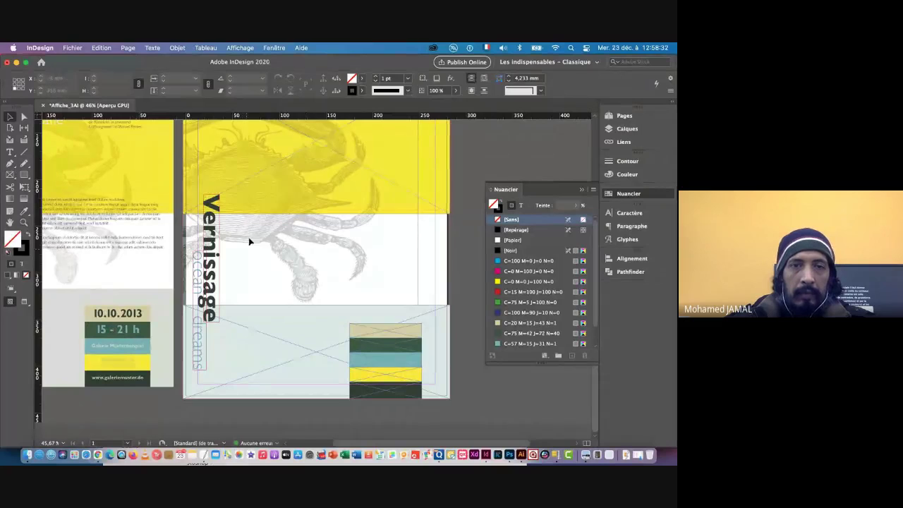
# - Duplicate the title group to about X 85.7 mm, Y 210.7 mm and rotate the copy 90° counter-clockwise to read horizontally
pyautogui.click(212, 248)
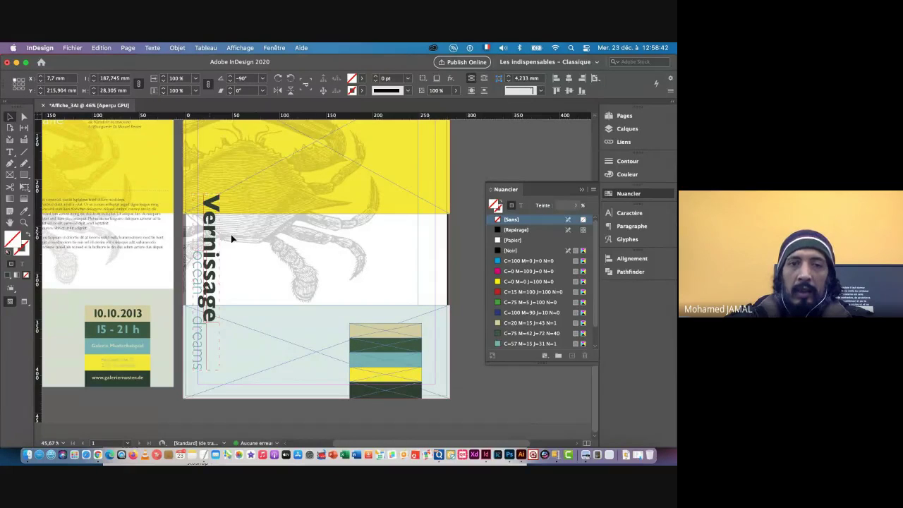
pyautogui.moveTo(230, 238); pyautogui.dragTo(285, 238)
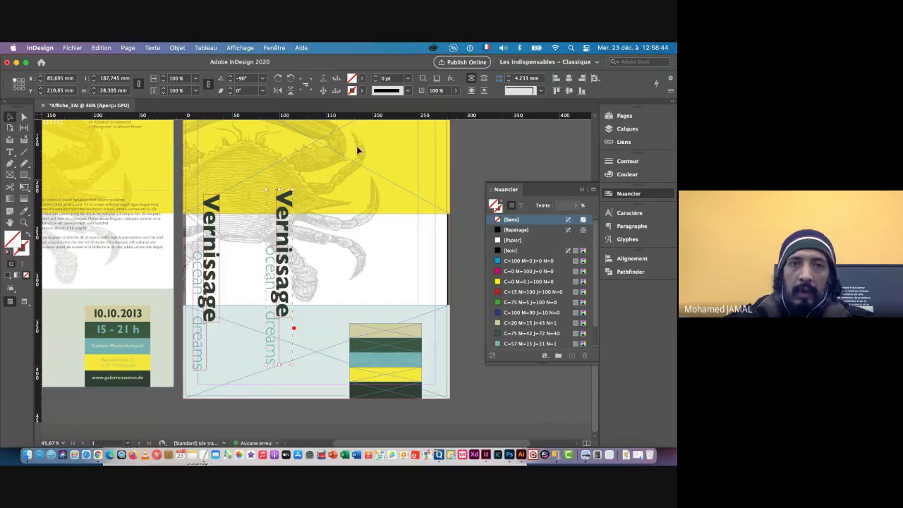
pyautogui.click(291, 79)
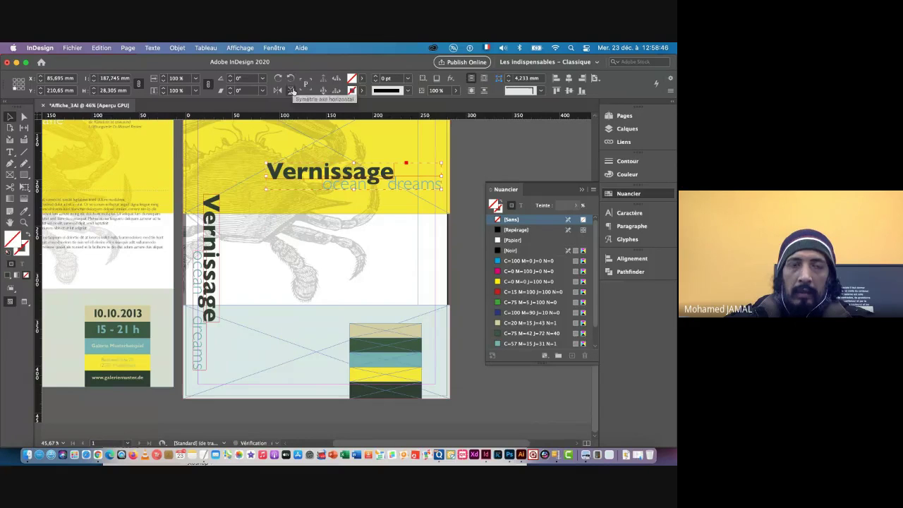
# - Ungroup the horizontal title copy and move its Vernissage frame onto the beige strip, at about X 169.1 mm, Y 362.5 mm
pyautogui.click(177, 48)
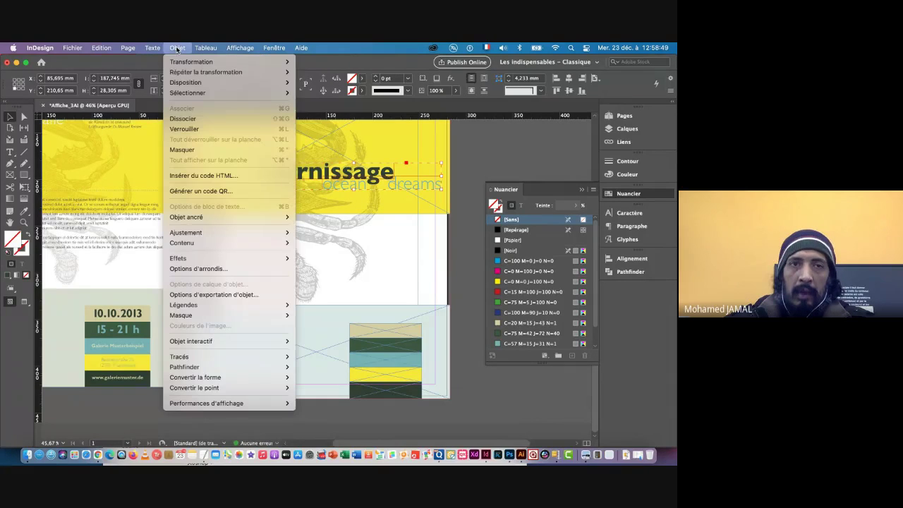
pyautogui.click(184, 119)
pyautogui.click(467, 181)
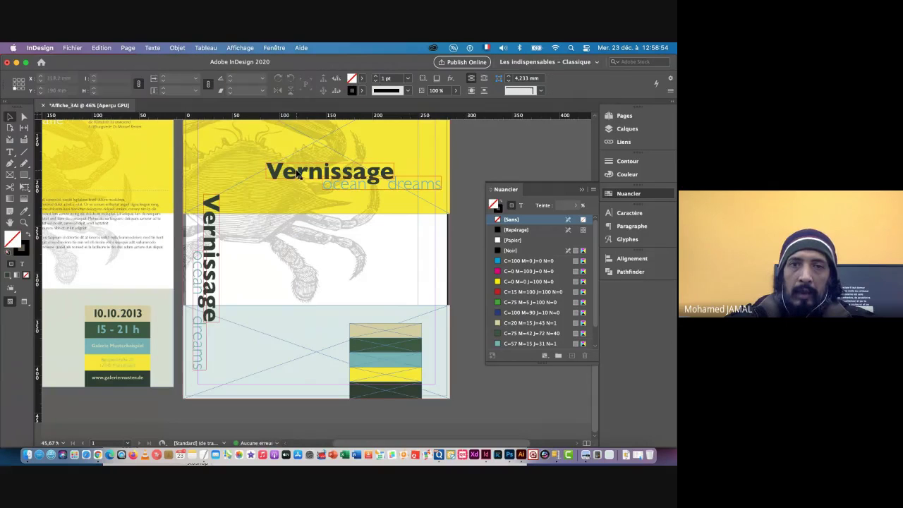
pyautogui.moveTo(297, 174); pyautogui.dragTo(376, 325)
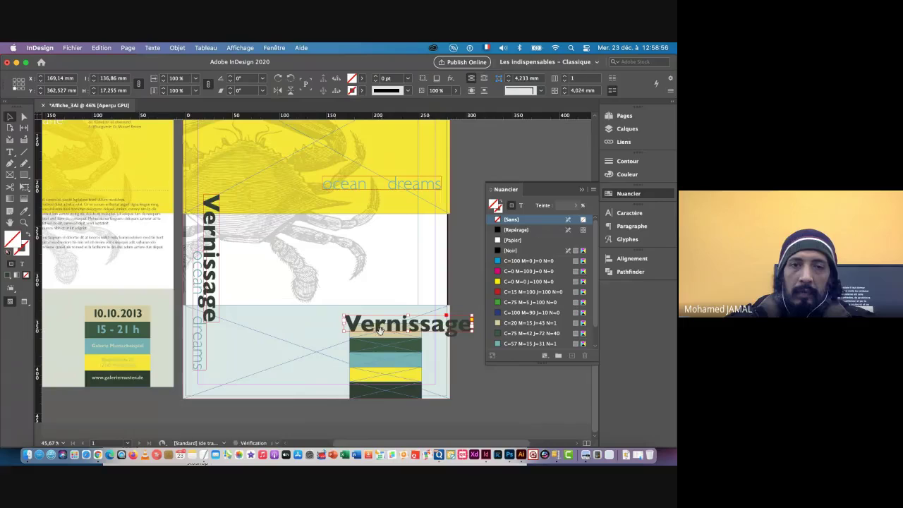
# - Scale the copied horizontal Vernissage frame down proportionally to about 65.5 × 8.3 mm
pyautogui.hscroll(3, 352, 297)
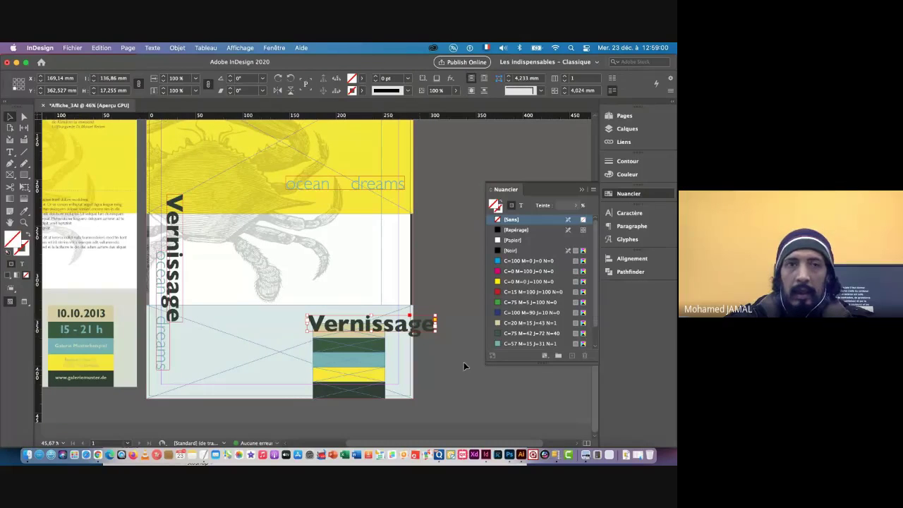
pyautogui.click(163, 82)
pyautogui.click(164, 82)
pyautogui.click(163, 82)
pyautogui.click(163, 82)
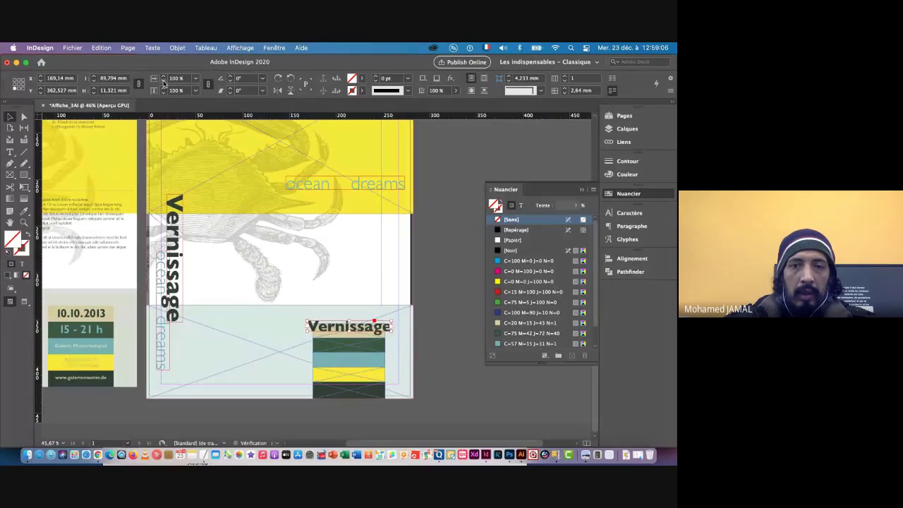
pyautogui.click(164, 81)
pyautogui.click(163, 82)
pyautogui.click(164, 82)
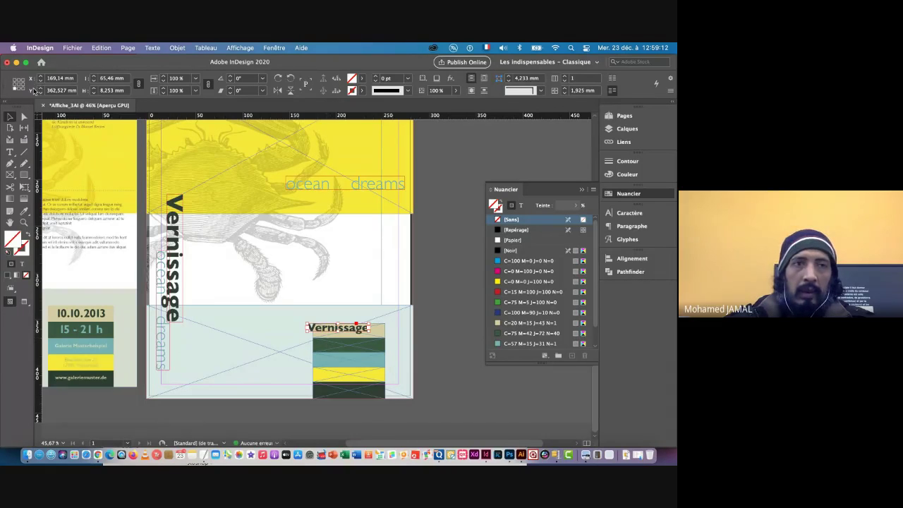
# - Set all the text in the small Vernissage frame to 30 pt Gill Sans SemiBold
pyautogui.doubleClick(349, 327)
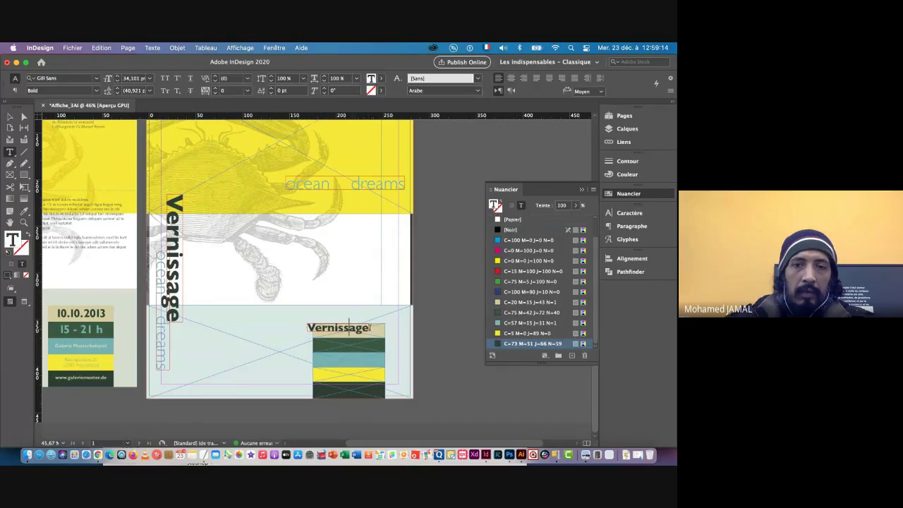
pyautogui.moveTo(366, 328); pyautogui.dragTo(277, 322)
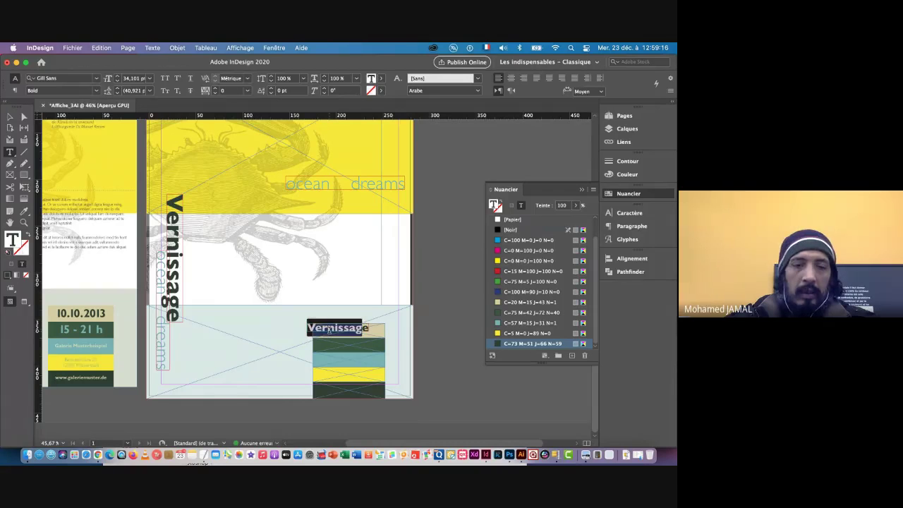
pyautogui.press('super+a')
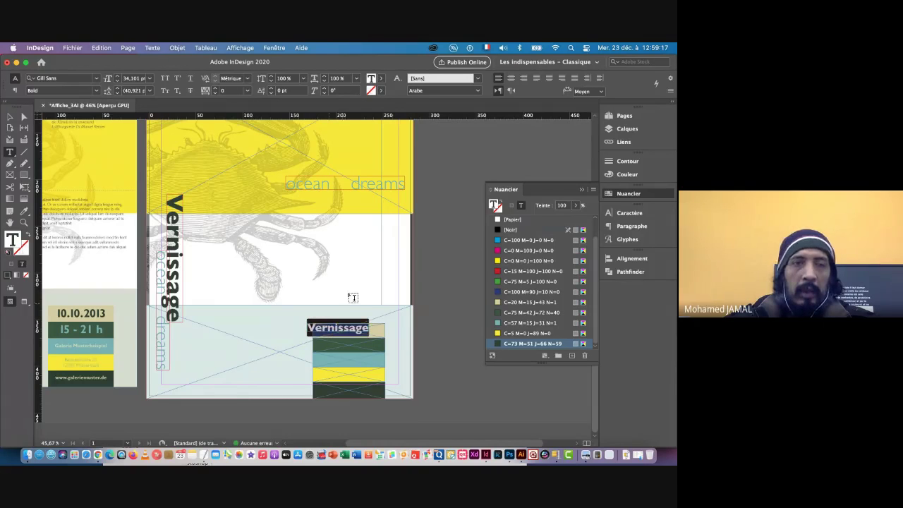
pyautogui.click(117, 80)
pyautogui.click(117, 80)
pyautogui.click(117, 80)
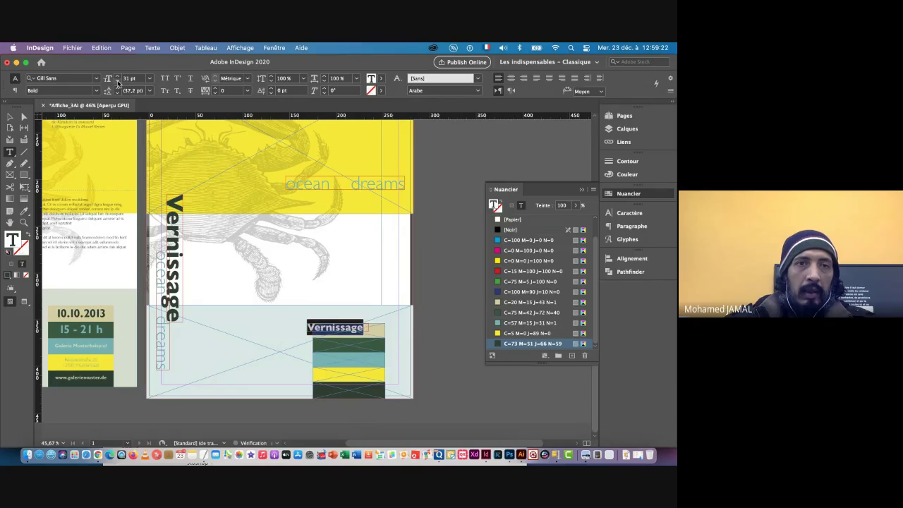
pyautogui.click(117, 80)
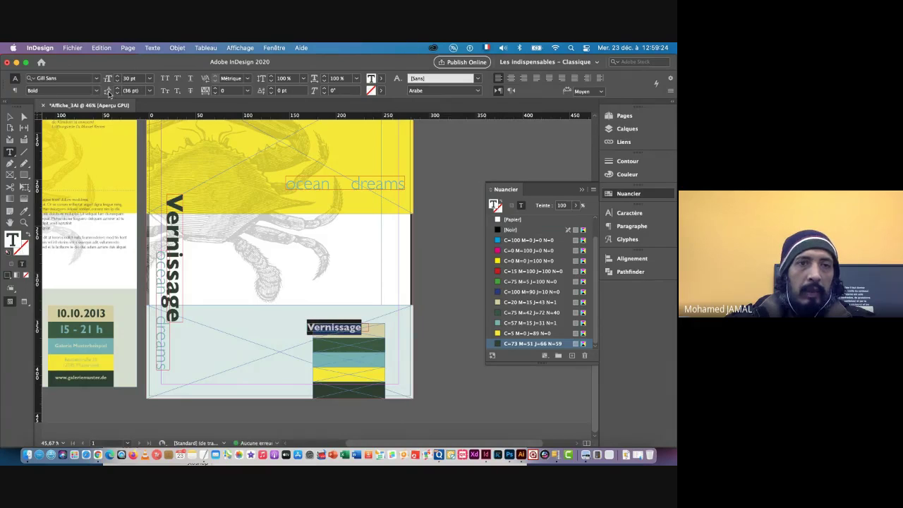
pyautogui.click(97, 91)
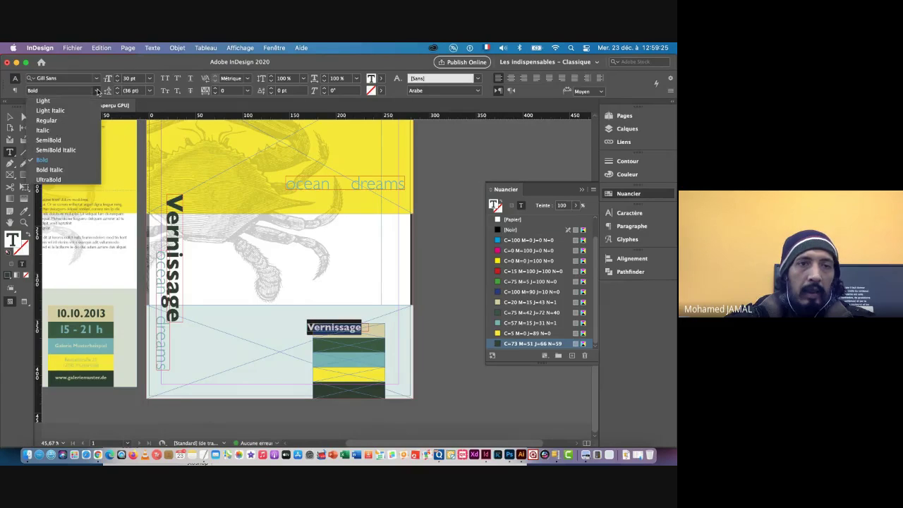
pyautogui.click(49, 140)
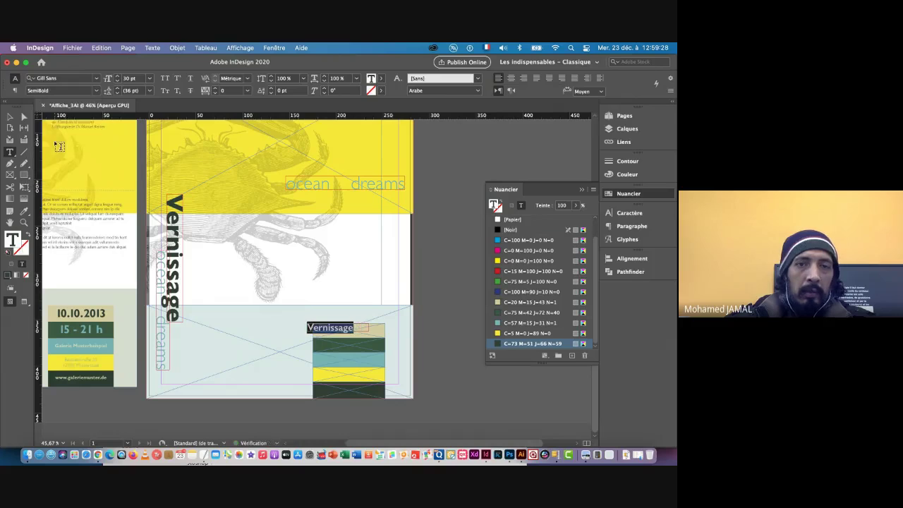
pyautogui.click(10, 116)
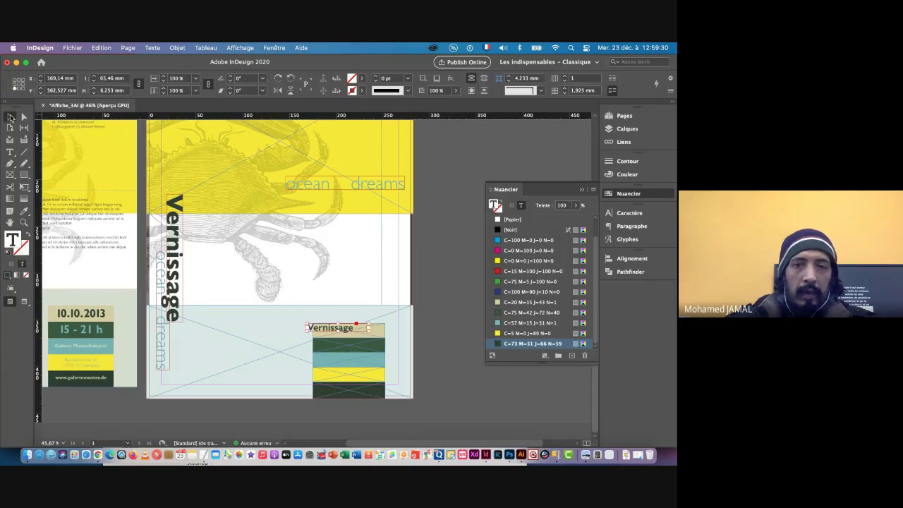
# - Replace the word Vernissage in the small text frame on the beige strip with the date 10.10.2020
pyautogui.doubleClick(346, 326)
pyautogui.moveTo(346, 326); pyautogui.dragTo(306, 325)
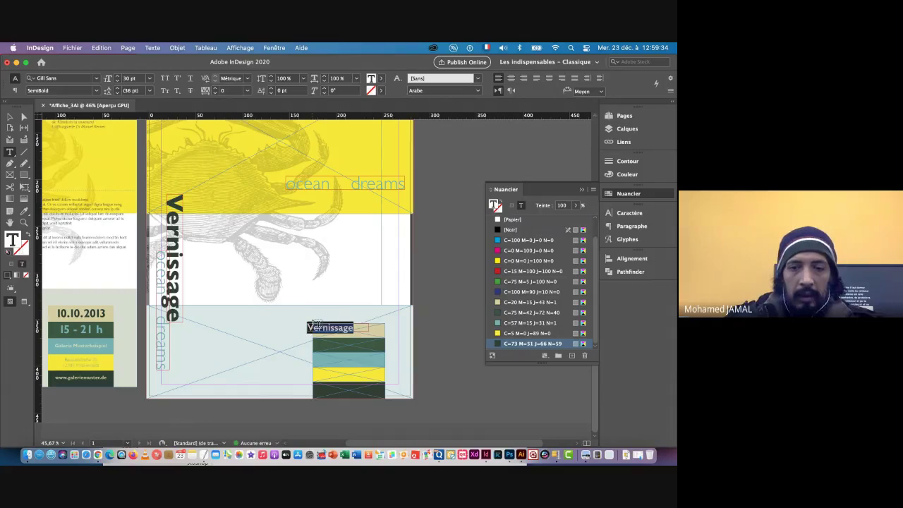
pyautogui.write('10.10')
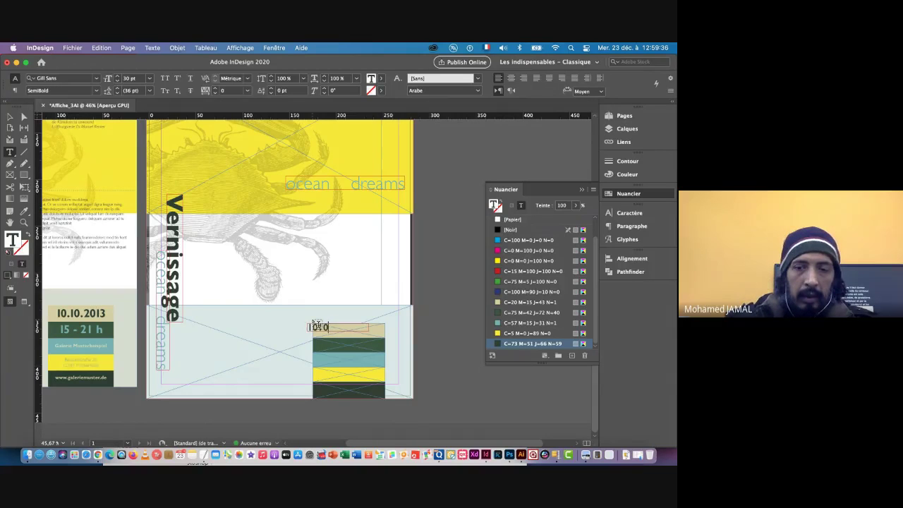
pyautogui.press('Left')
pyautogui.press('Left')
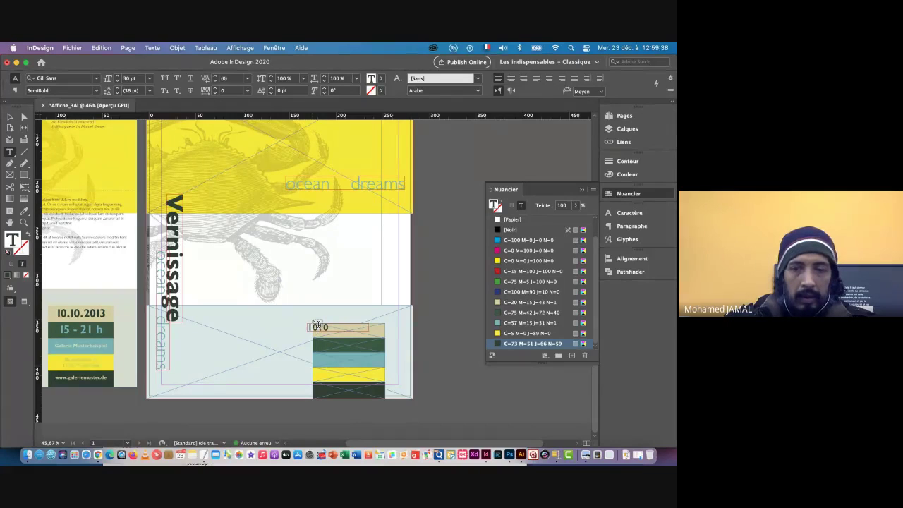
pyautogui.write('.10')
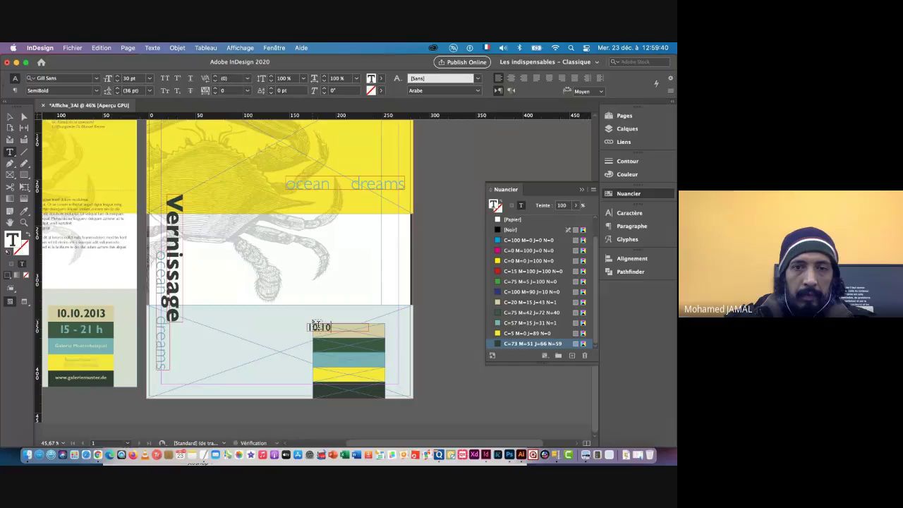
pyautogui.write('.')
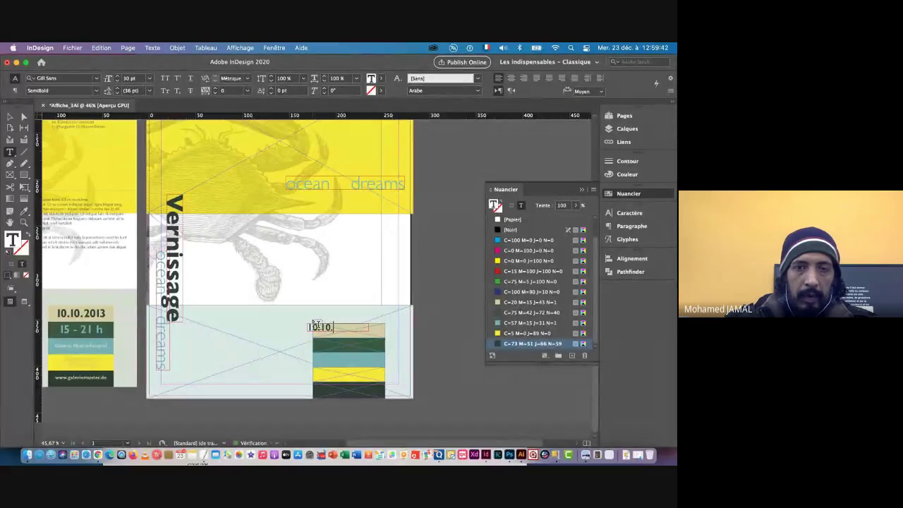
pyautogui.write('2020')
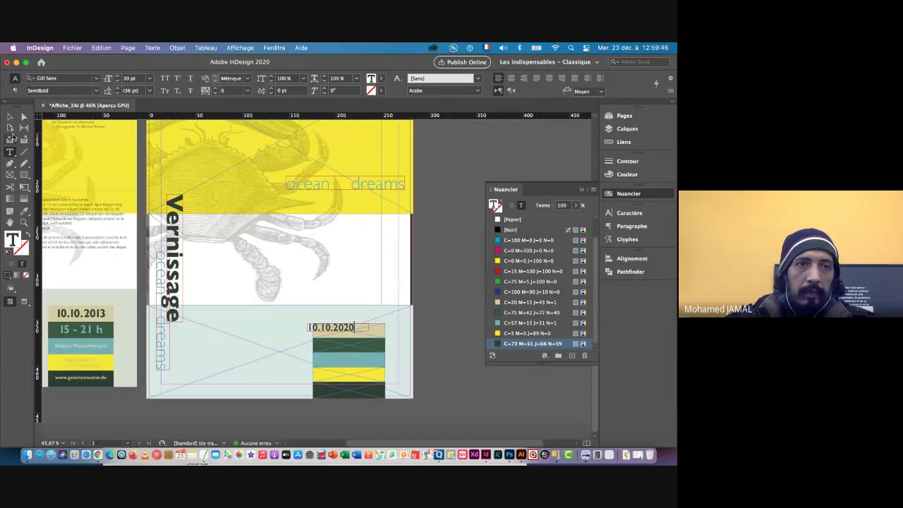
pyautogui.click(9, 116)
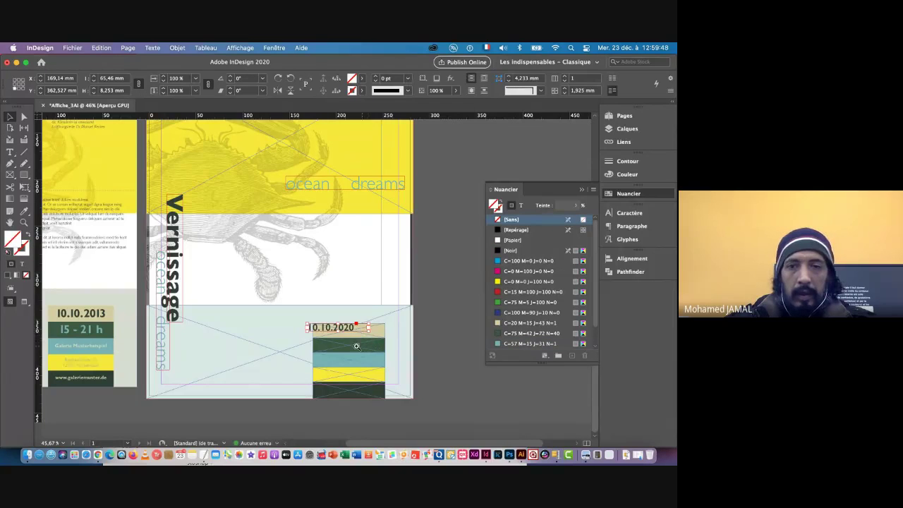
# - Centre the paragraph alignment of the 10.10.2020 date inside its text frame
pyautogui.moveTo(357, 345); pyautogui.dragTo(433, 334)
pyautogui.moveTo(433, 334); pyautogui.dragTo(433, 344)
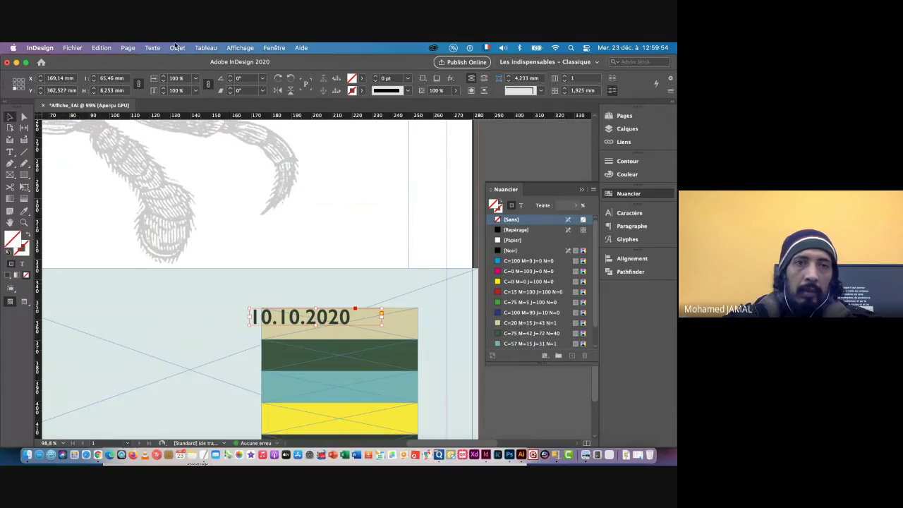
pyautogui.click(10, 151)
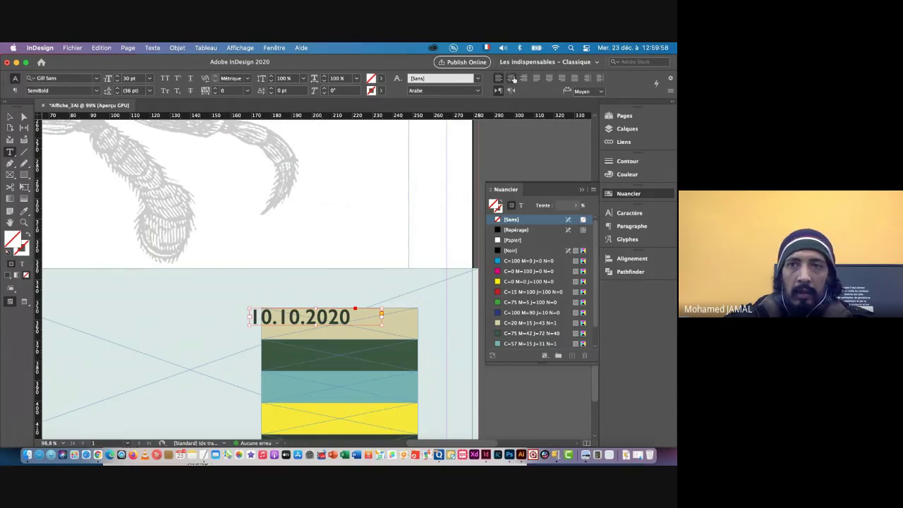
pyautogui.click(14, 91)
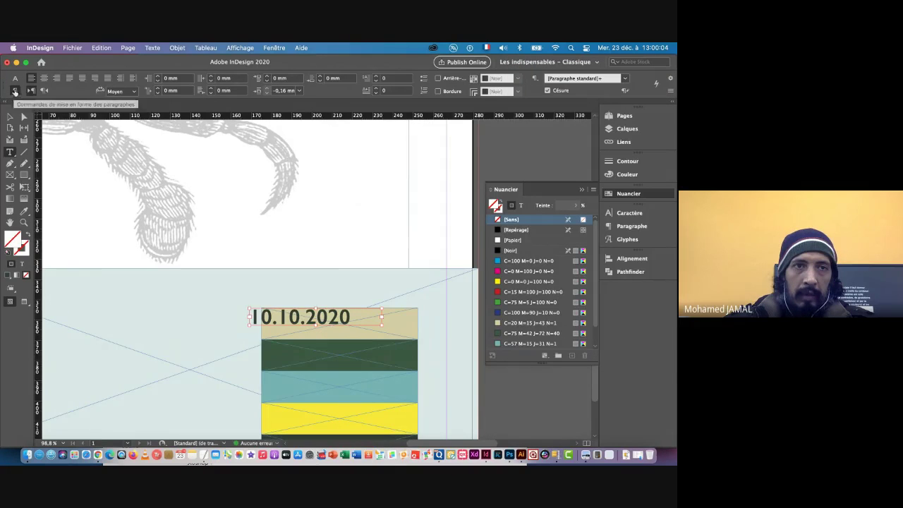
pyautogui.click(15, 79)
pyautogui.click(14, 91)
pyautogui.click(15, 79)
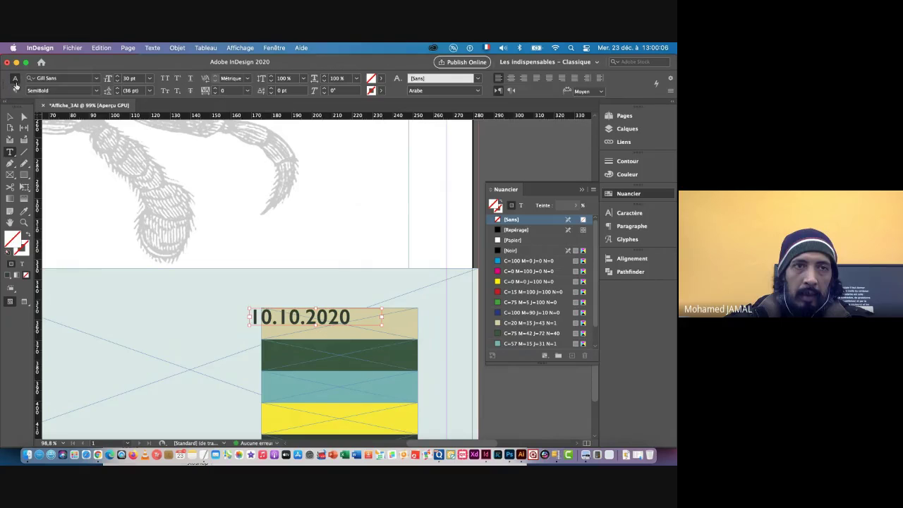
pyautogui.click(14, 91)
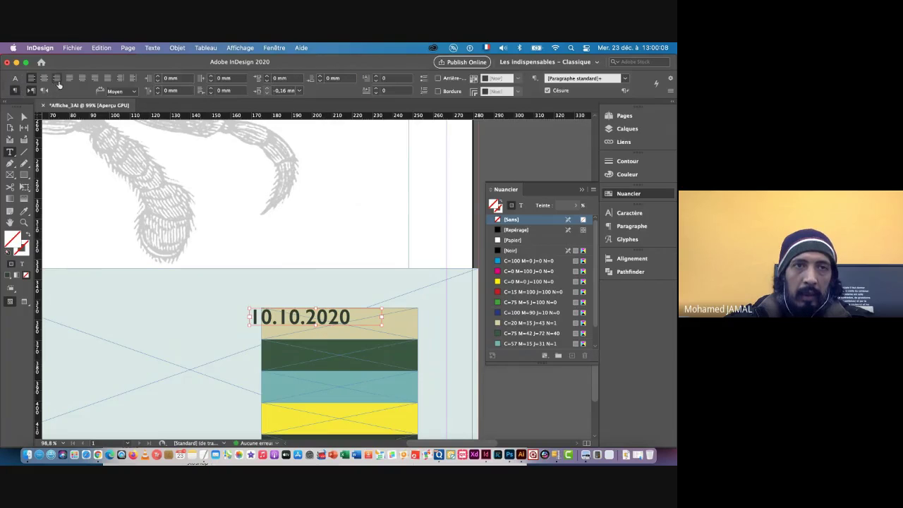
pyautogui.click(44, 80)
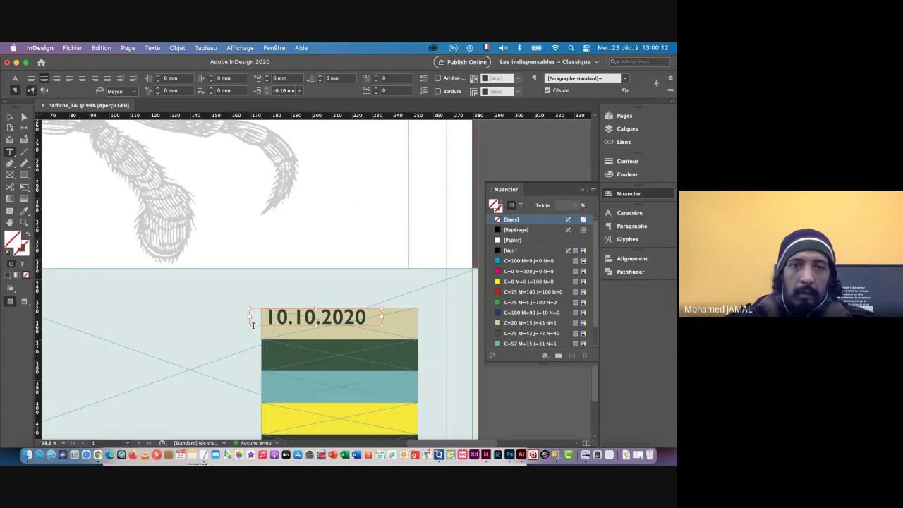
# - Unlock the Image layer and select the beige strip together with the date frame
pyautogui.click(10, 117)
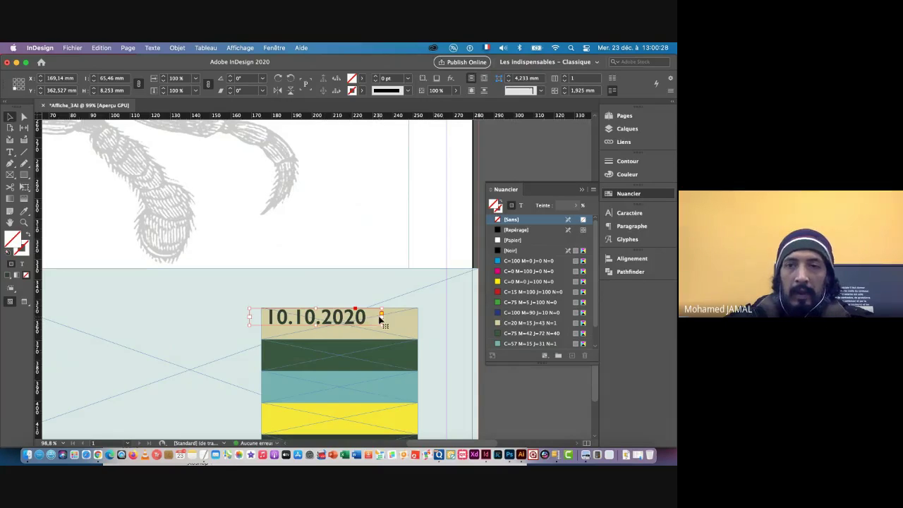
pyautogui.click(627, 129)
pyautogui.click(501, 134)
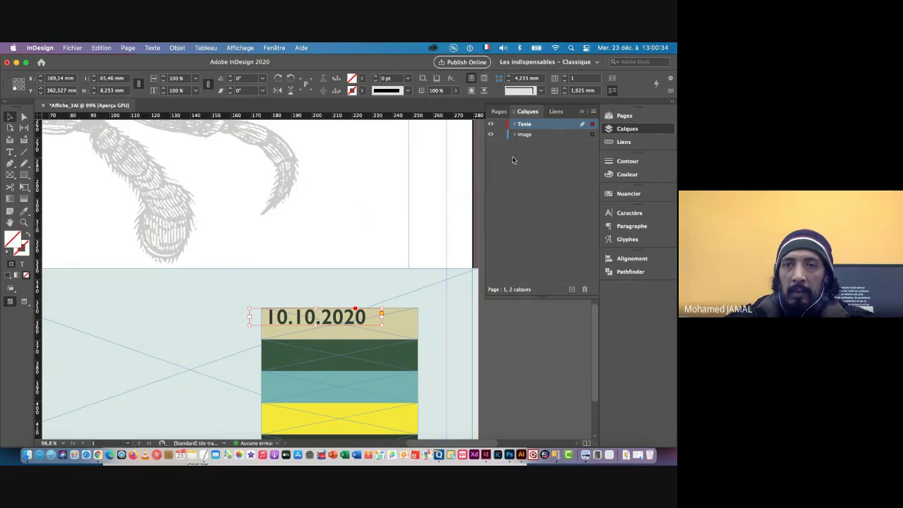
pyautogui.keyDown('shift'); pyautogui.click(399, 330); pyautogui.keyUp('shift')
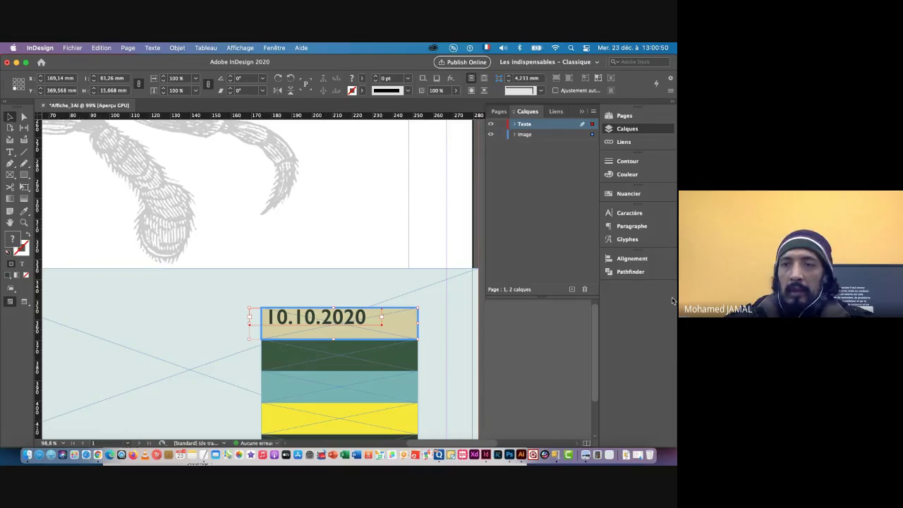
# - Align the centres of the date frame and beige strip horizontally and vertically, then clear the selection
pyautogui.click(624, 259)
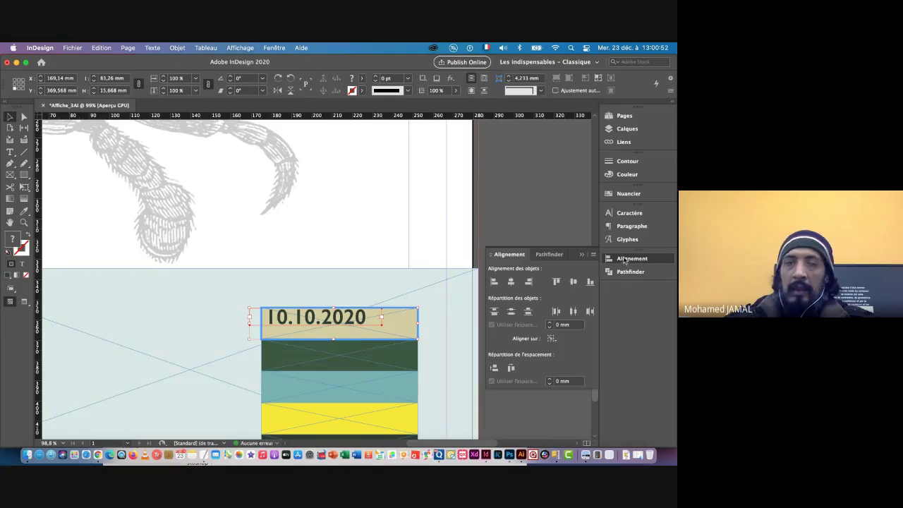
pyautogui.click(273, 48)
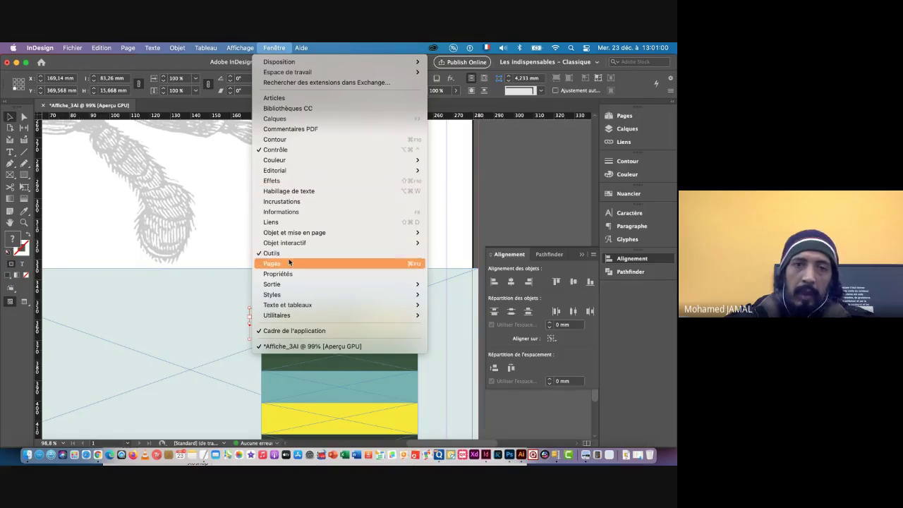
pyautogui.moveTo(297, 246)
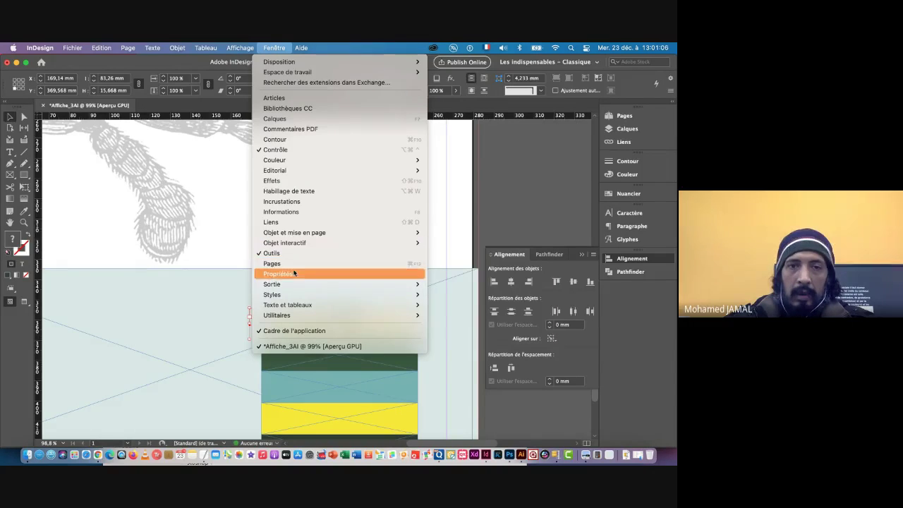
pyautogui.moveTo(305, 283)
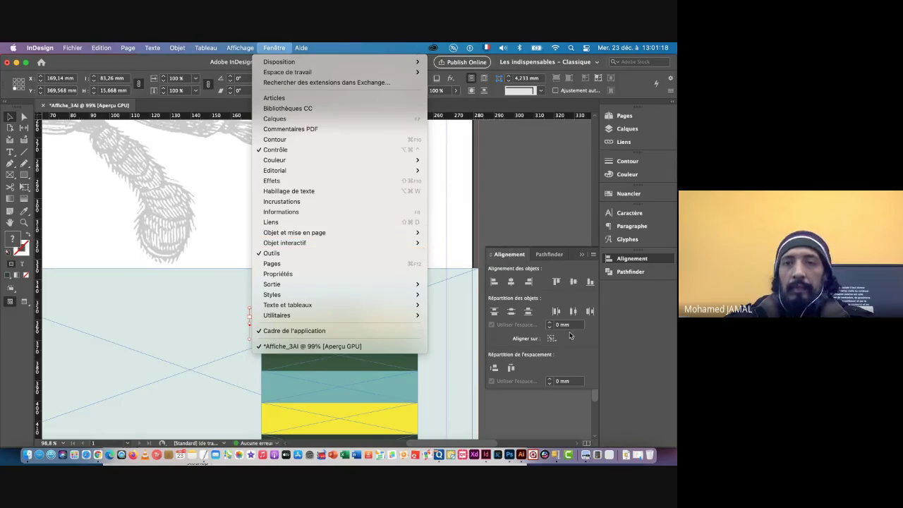
pyautogui.click(503, 256)
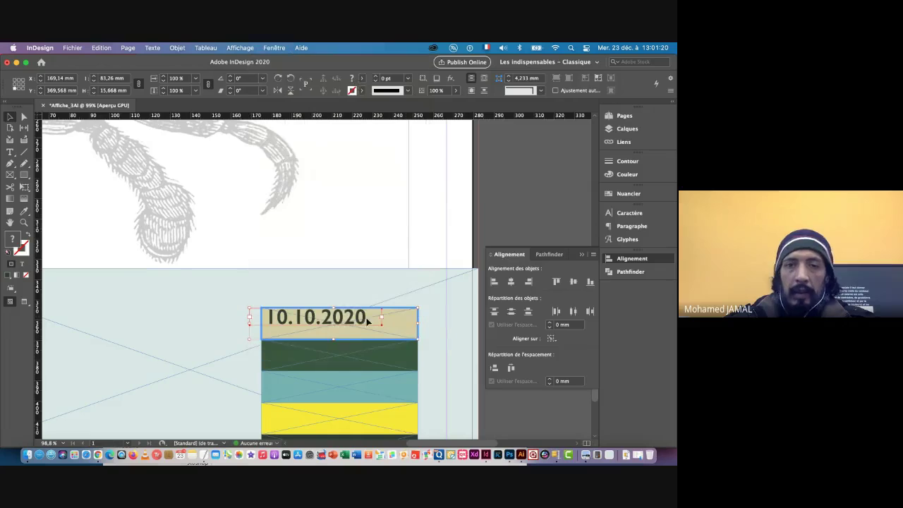
pyautogui.click(512, 282)
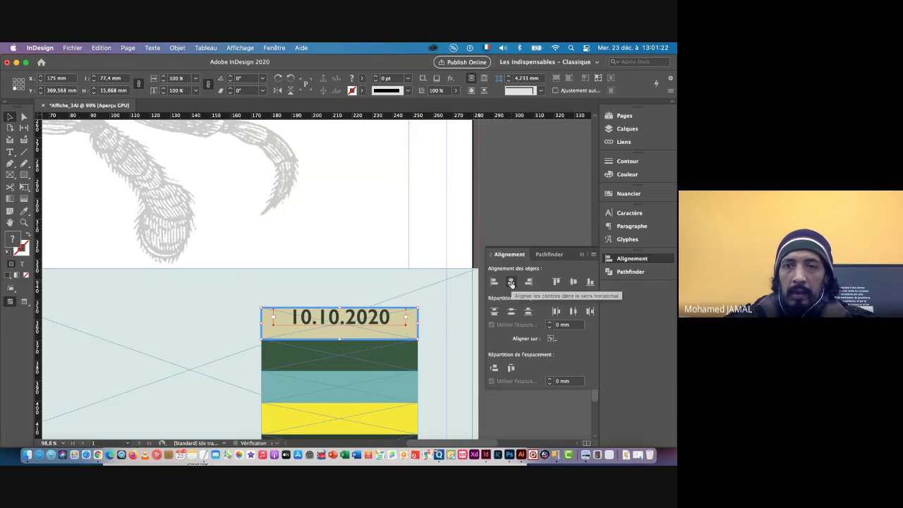
pyautogui.click(573, 282)
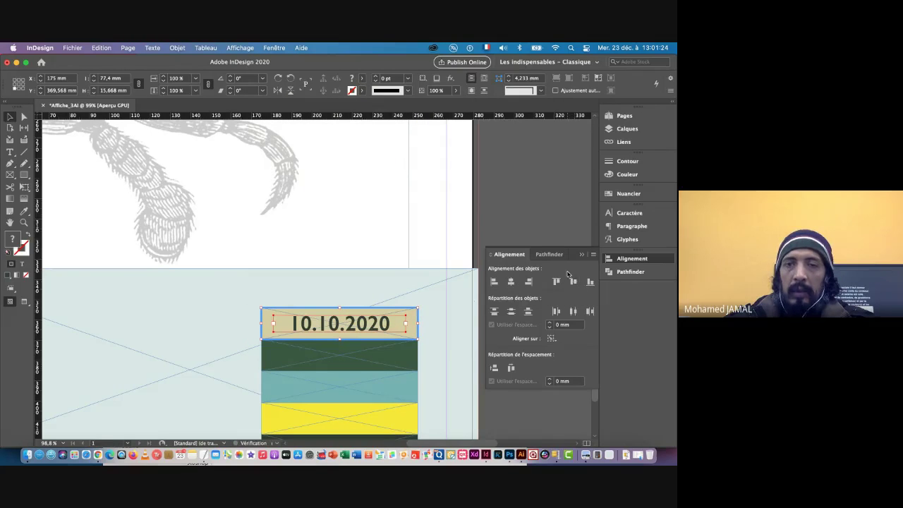
pyautogui.scroll(-2, 404, 311)
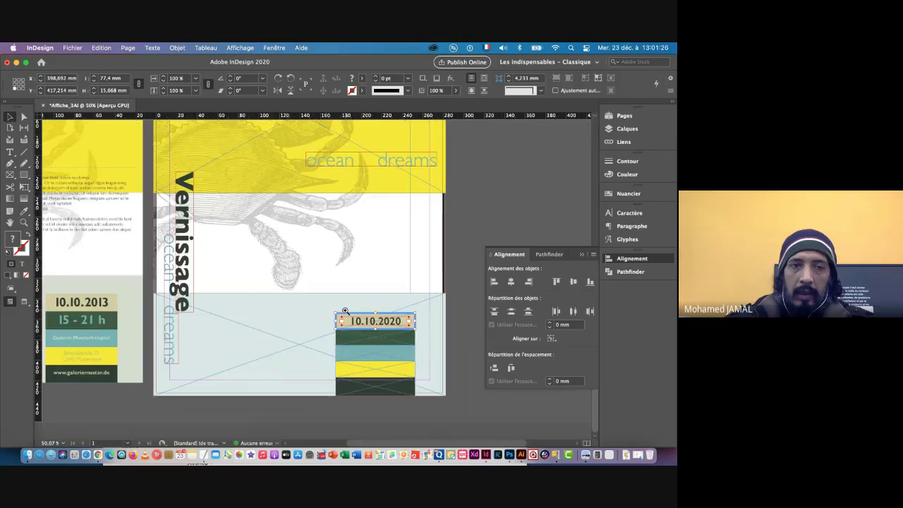
pyautogui.click(455, 350)
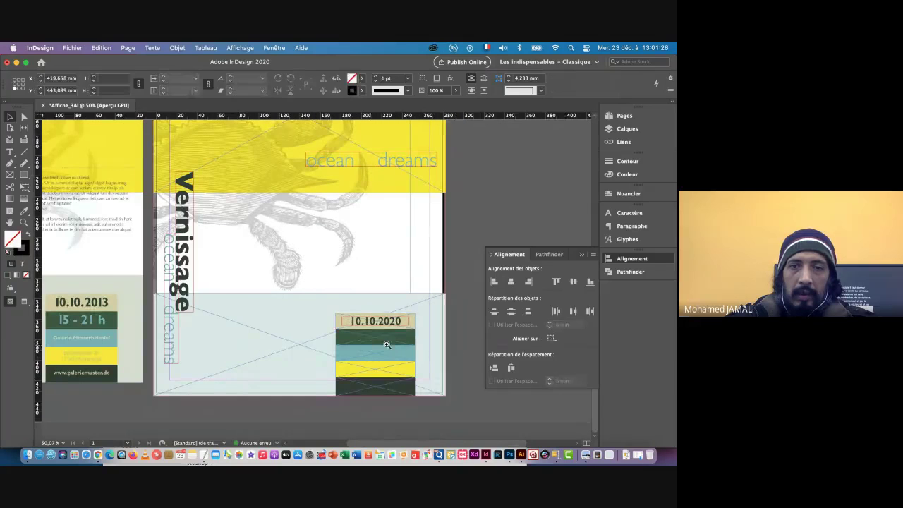
# - Duplicate the date frame straight down onto the dark green strip, at about X 181 mm, Y 381.5 mm
pyautogui.scroll(1, 392, 321)
pyautogui.moveTo(390, 320); pyautogui.dragTo(387, 339)
pyautogui.hscroll(-3, 387, 339)
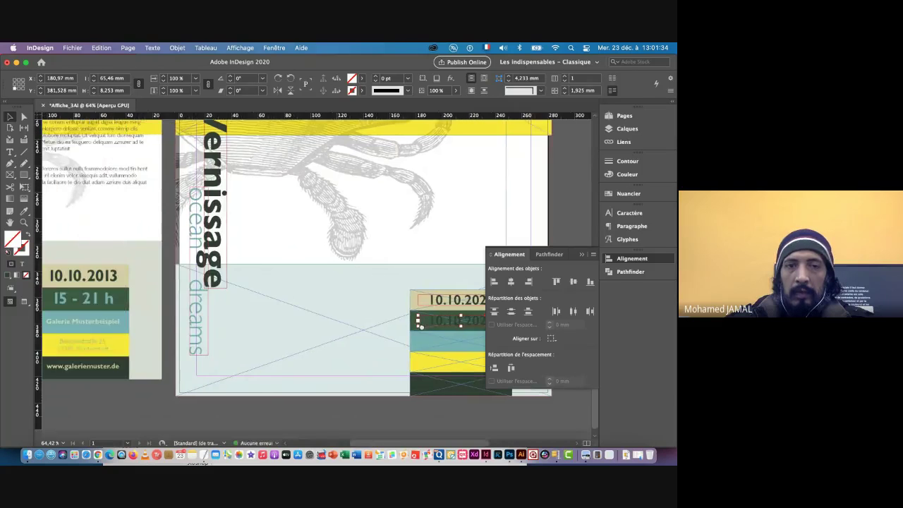
pyautogui.moveTo(351, 315); pyautogui.dragTo(216, 308)
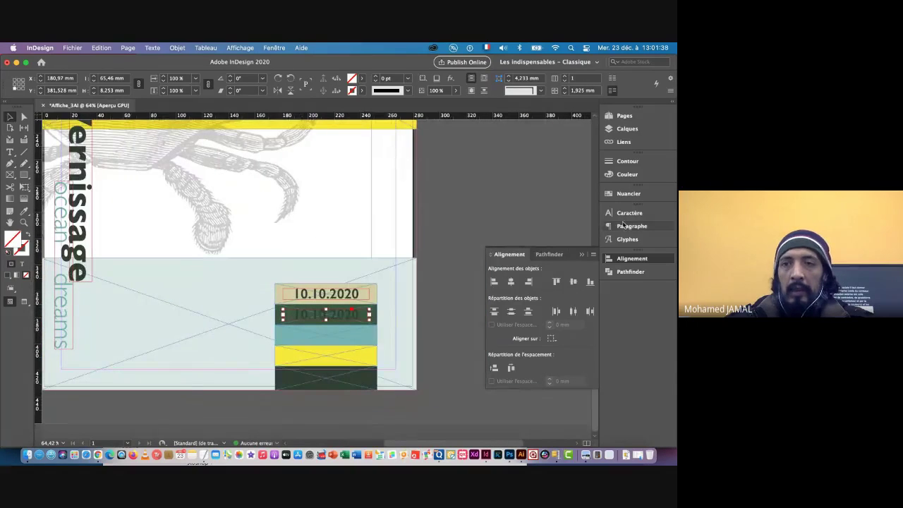
# - Colour the copied date text on the dark green strip with the C=57 M=15 J=31 N=1 swatch
pyautogui.click(618, 194)
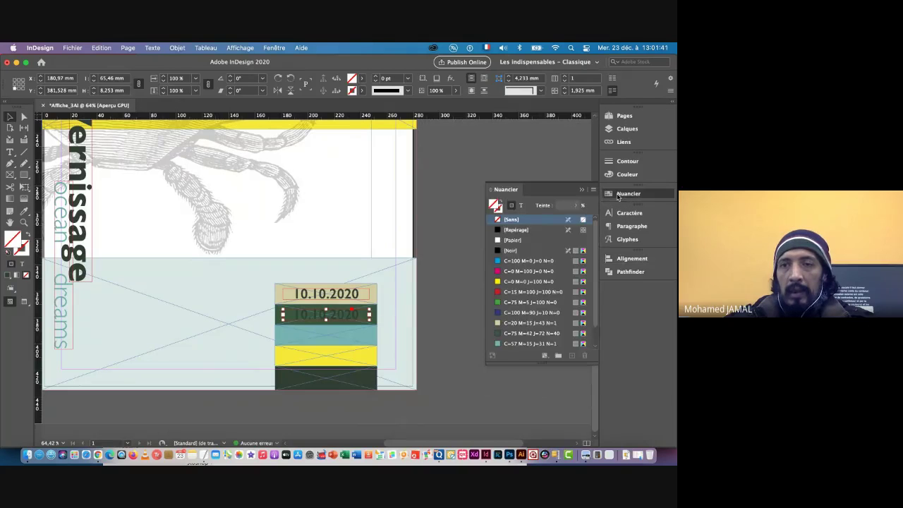
pyautogui.click(521, 206)
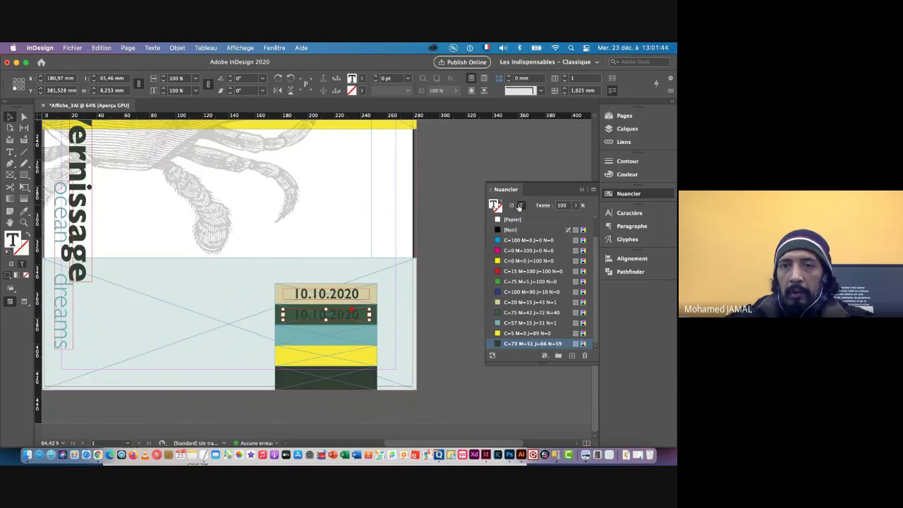
pyautogui.click(512, 206)
pyautogui.click(521, 206)
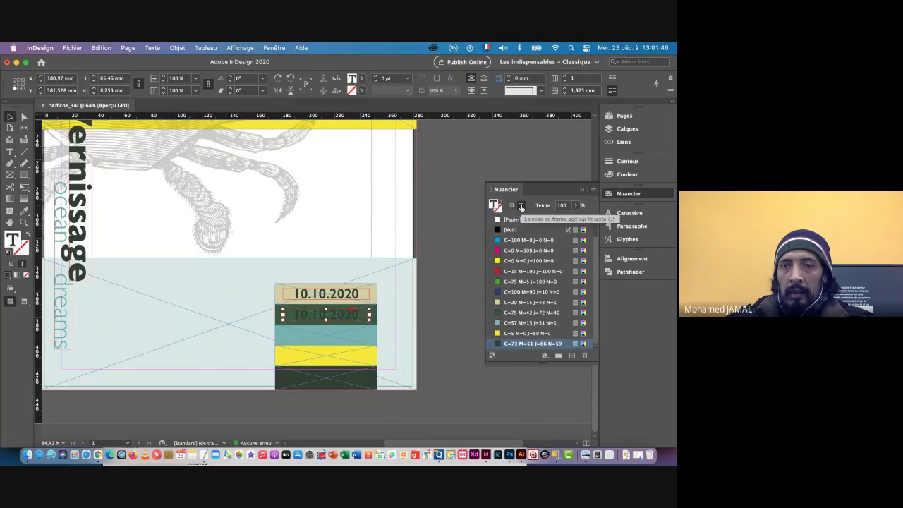
pyautogui.click(508, 323)
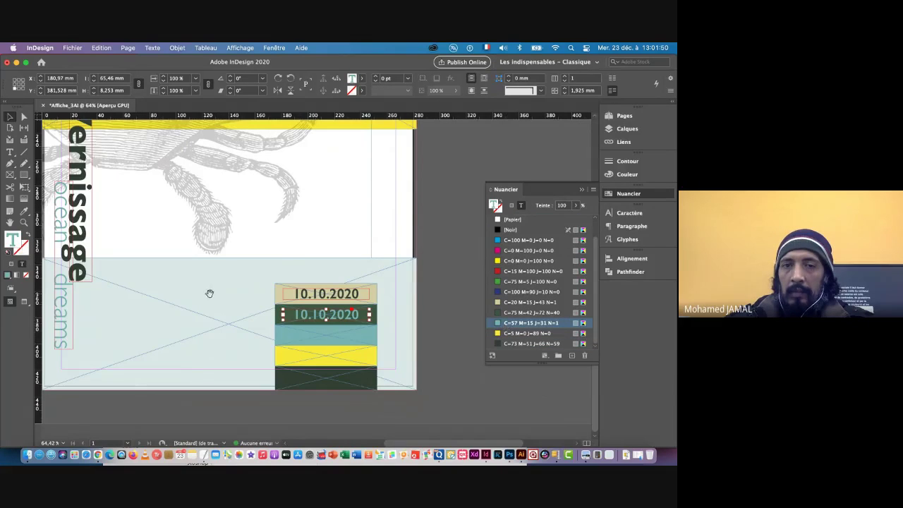
# - Replace the copied date on the dark green strip with the opening hours 15-21h
pyautogui.moveTo(209, 293); pyautogui.dragTo(294, 288)
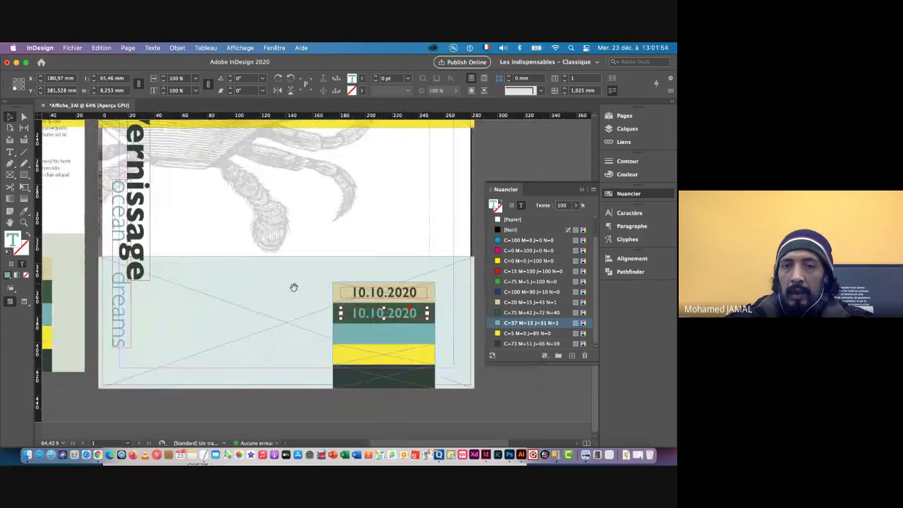
pyautogui.doubleClick(392, 317)
pyautogui.moveTo(417, 313); pyautogui.dragTo(338, 305)
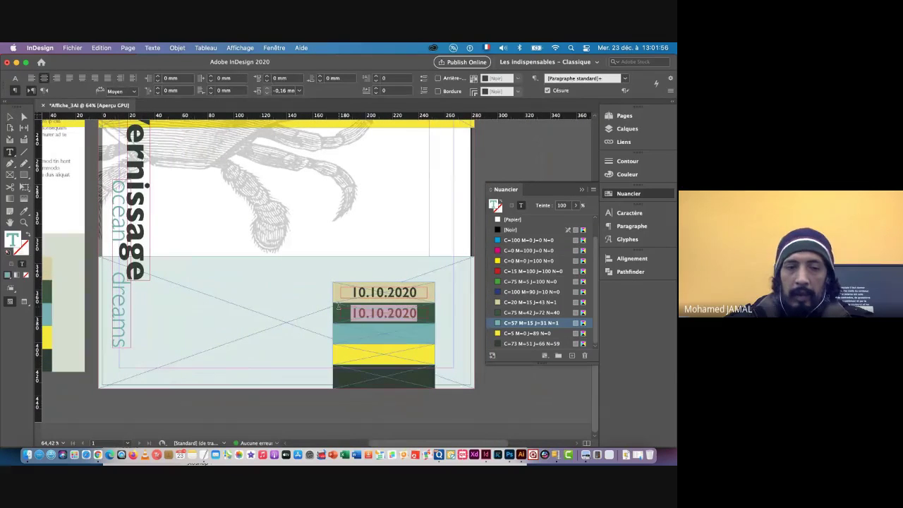
pyautogui.write('15')
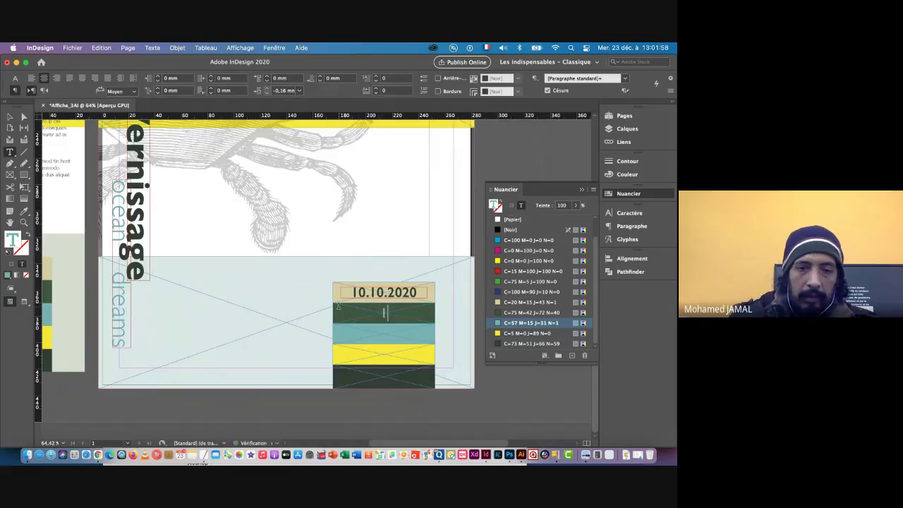
pyautogui.write('-15')
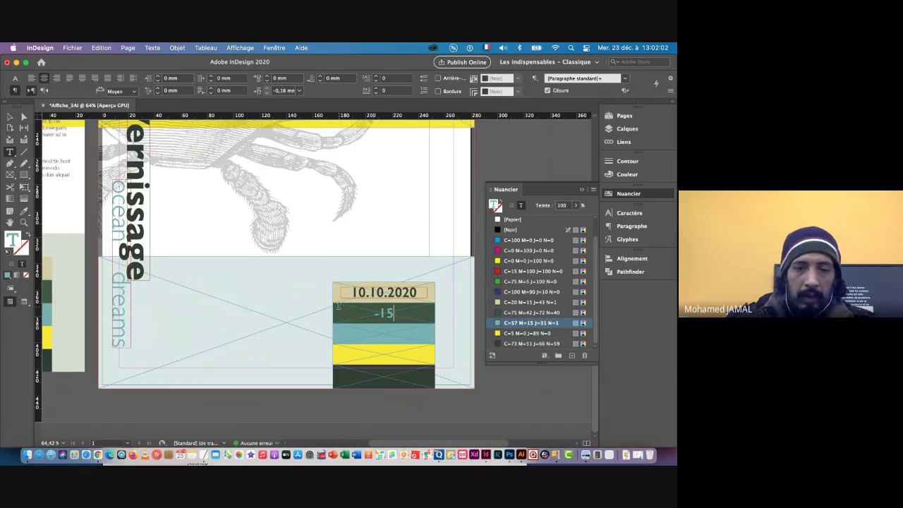
pyautogui.write('21')
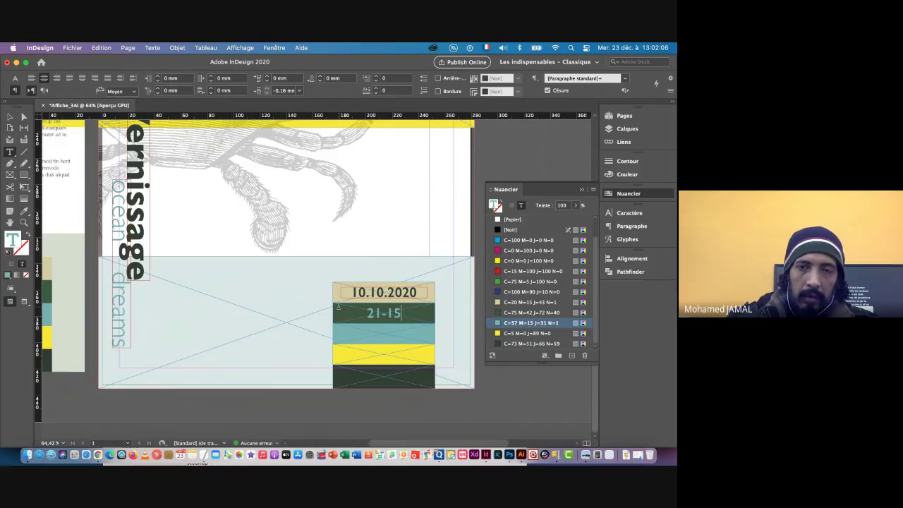
pyautogui.write('h')
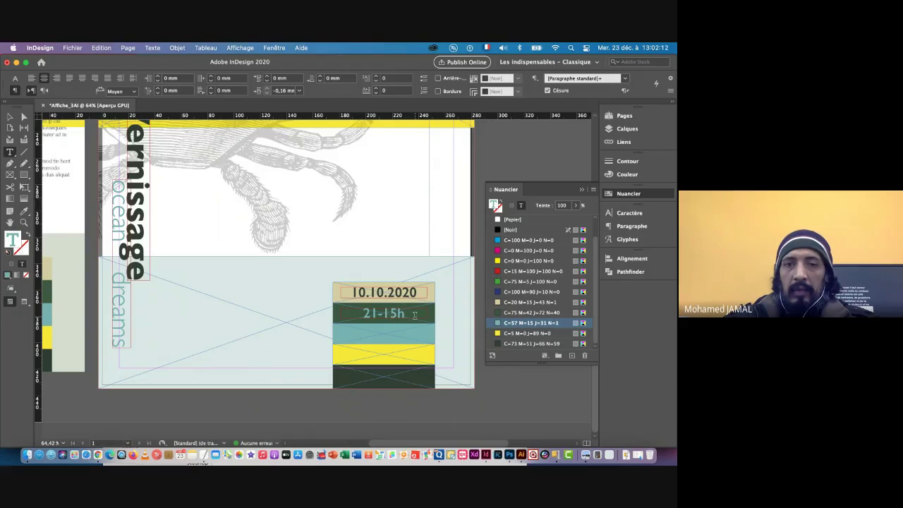
# - Set the language of the opening hours text on the dark green strip to Français
pyautogui.moveTo(413, 313); pyautogui.dragTo(336, 309)
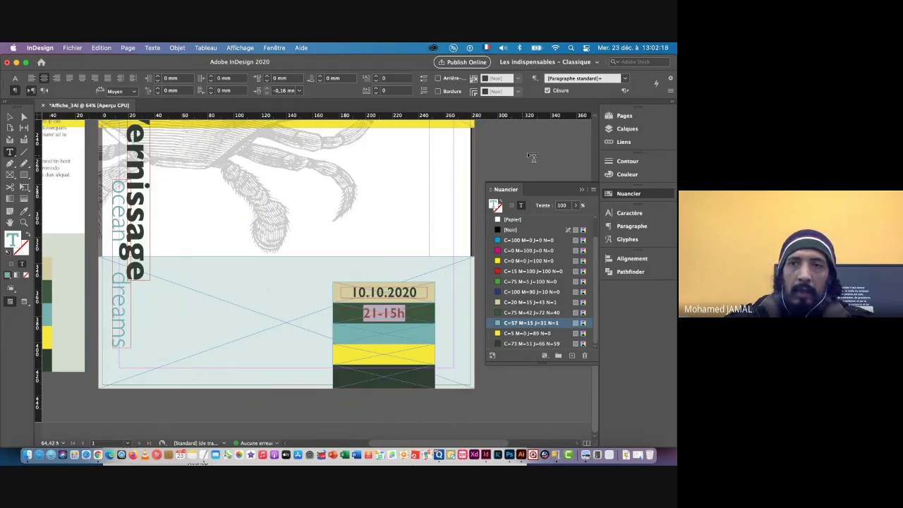
pyautogui.click(274, 48)
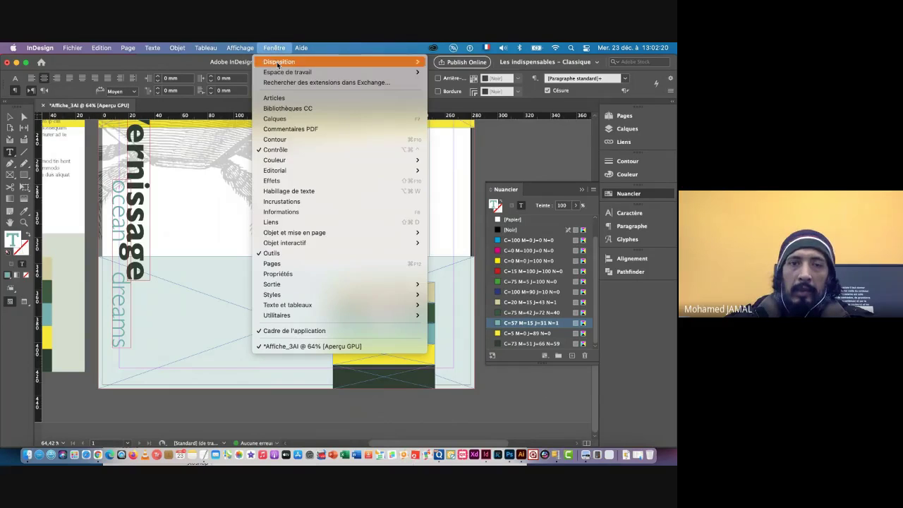
pyautogui.moveTo(309, 305)
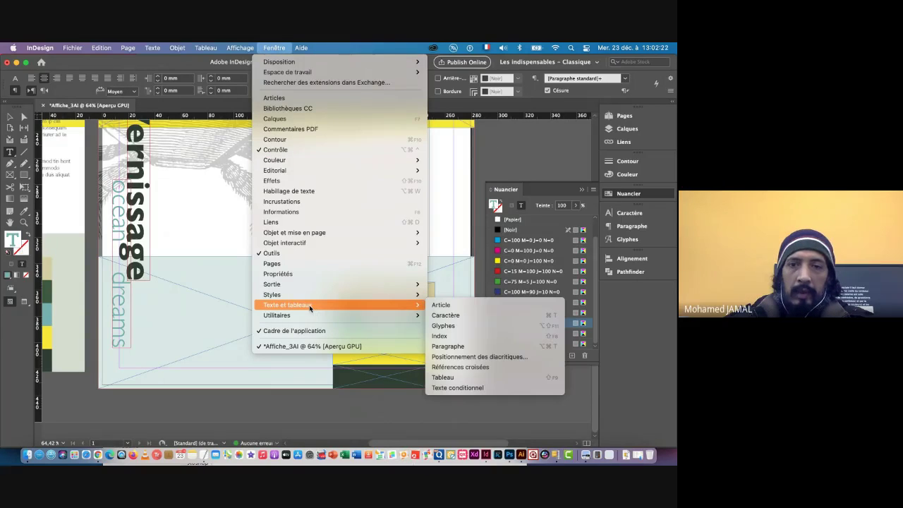
pyautogui.click(459, 319)
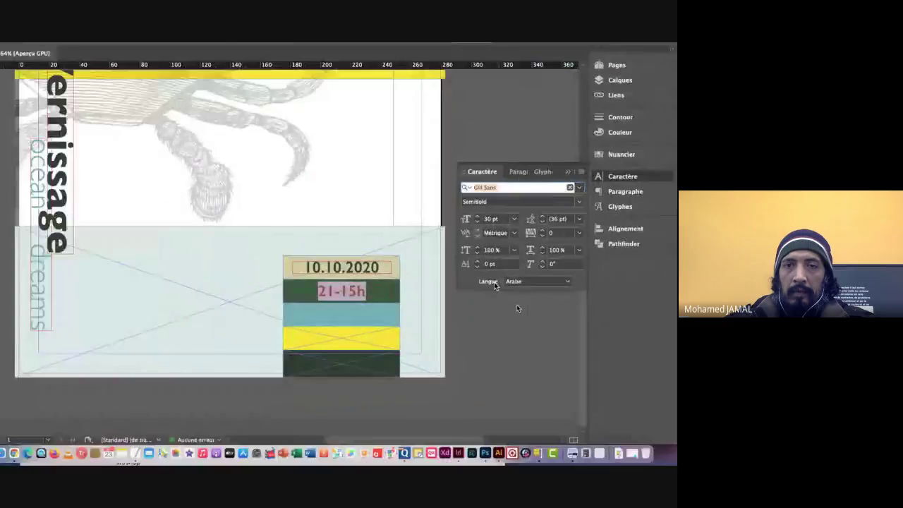
pyautogui.click(580, 304)
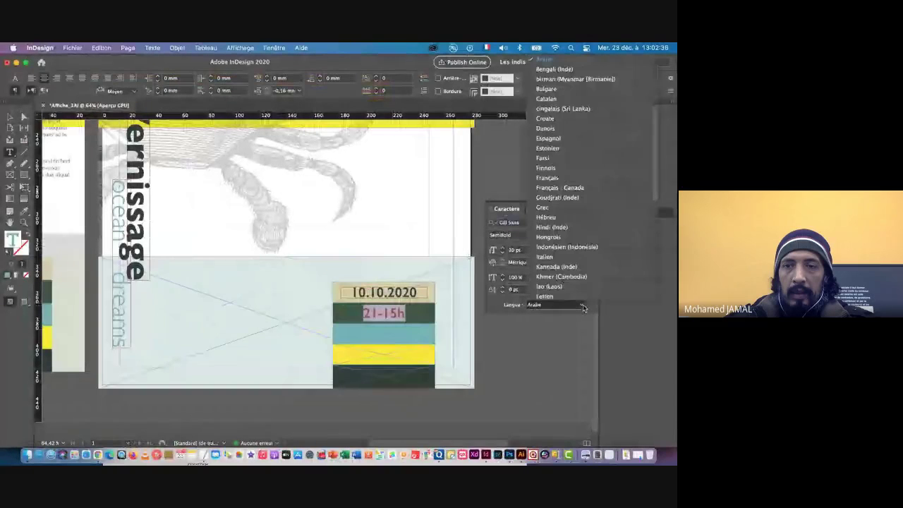
pyautogui.click(548, 178)
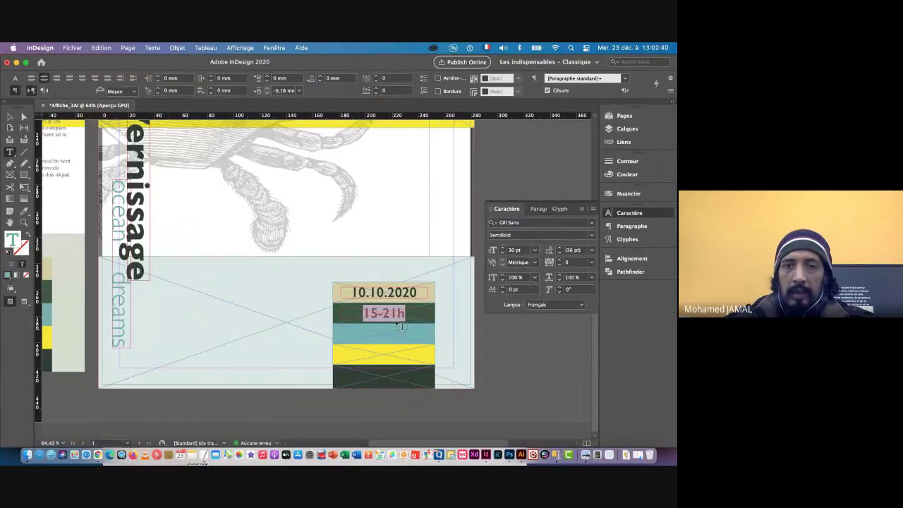
pyautogui.click(583, 209)
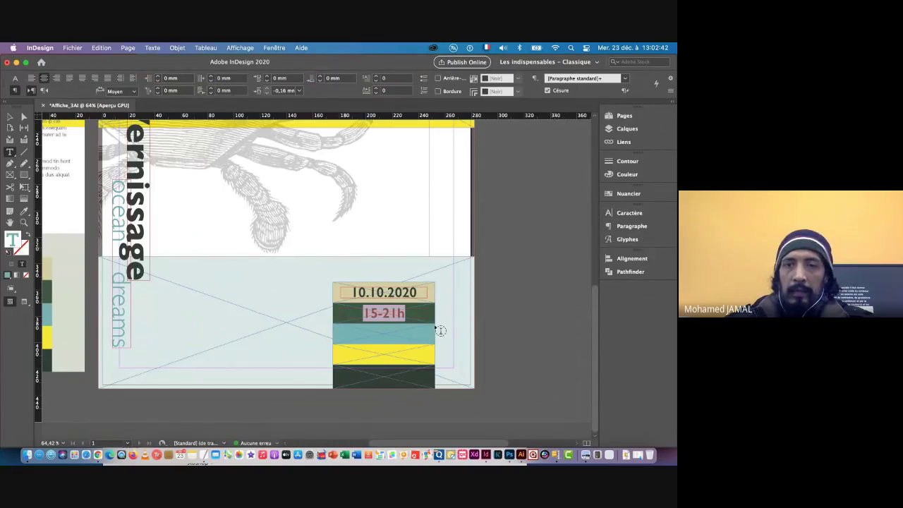
# - Add spaces to the opening hours on the dark green strip so they read 15 - 21 h, and finish editing
pyautogui.click(10, 117)
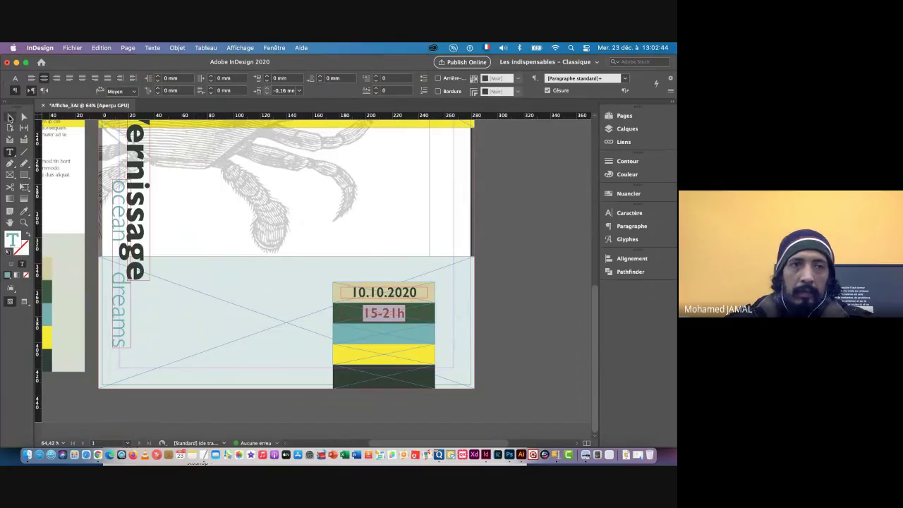
pyautogui.click(384, 314)
pyautogui.moveTo(344, 355); pyautogui.dragTo(446, 354)
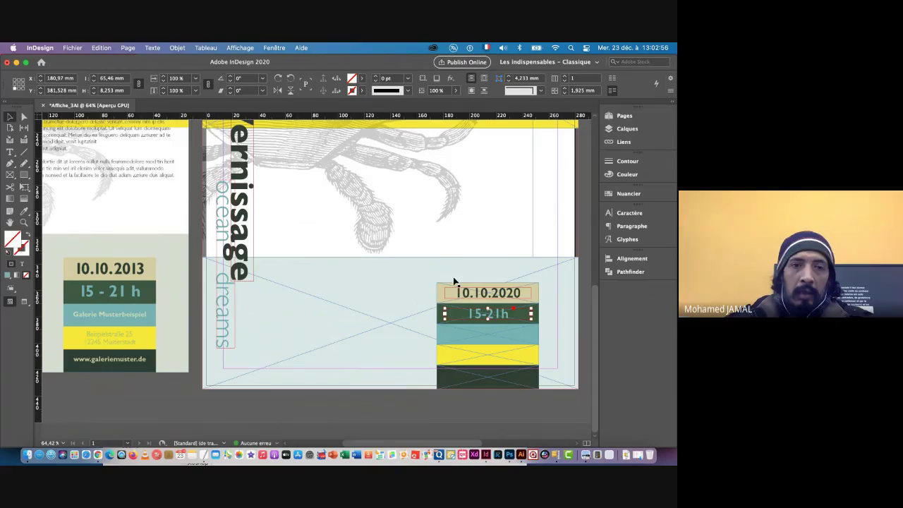
pyautogui.keyDown('super'); pyautogui.click(487, 316); pyautogui.keyUp('super')
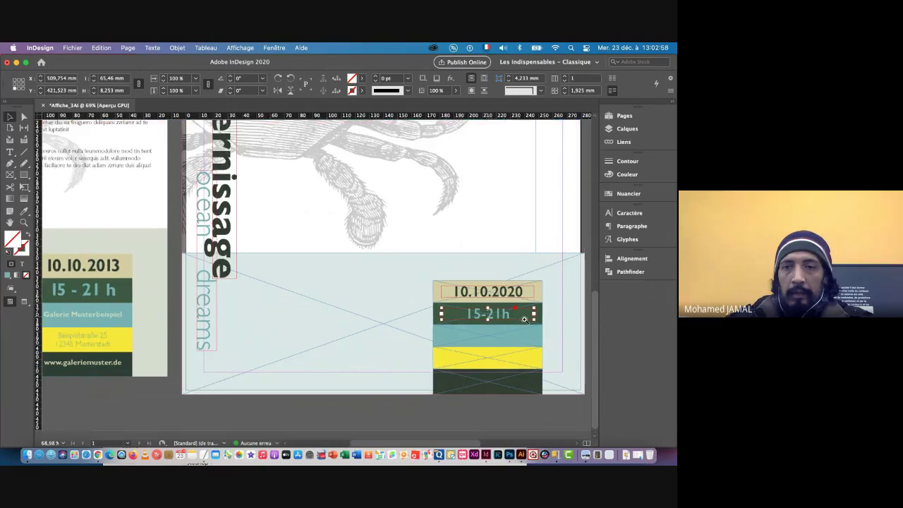
pyautogui.doubleClick(481, 314)
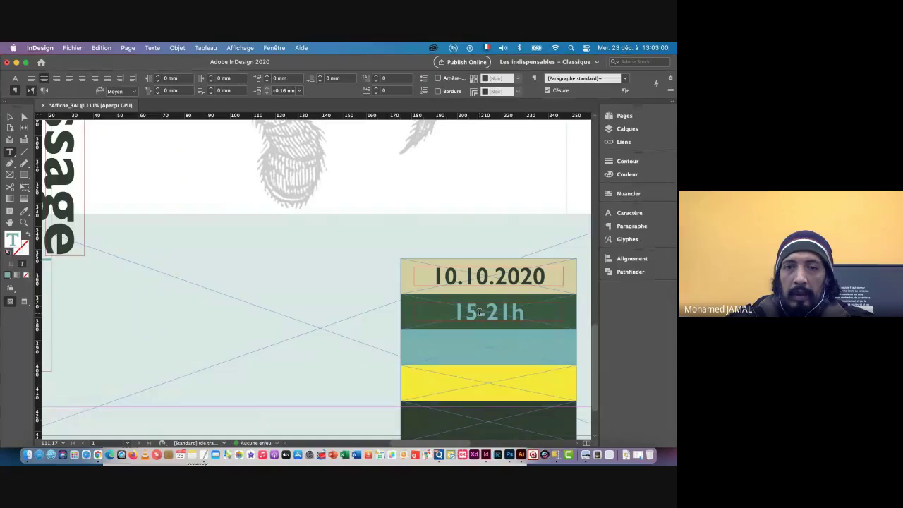
pyautogui.click(490, 313)
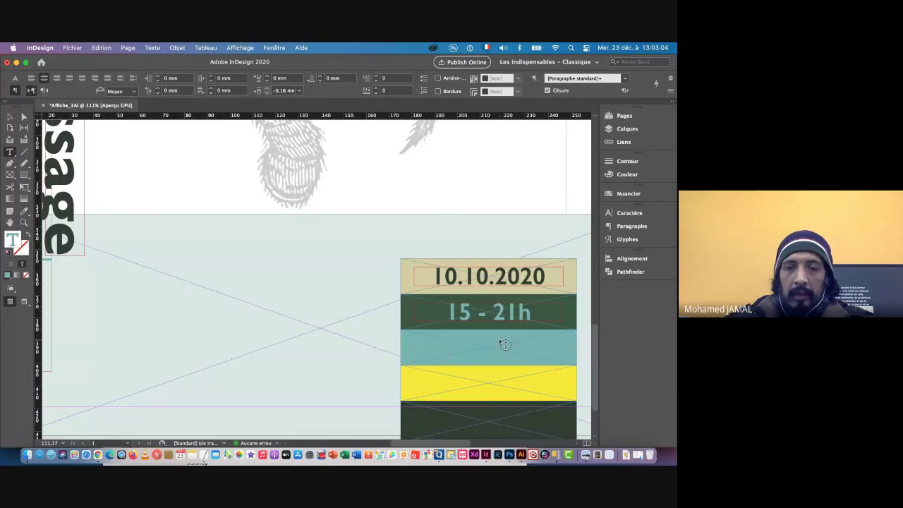
pyautogui.scroll(-3, 499, 344)
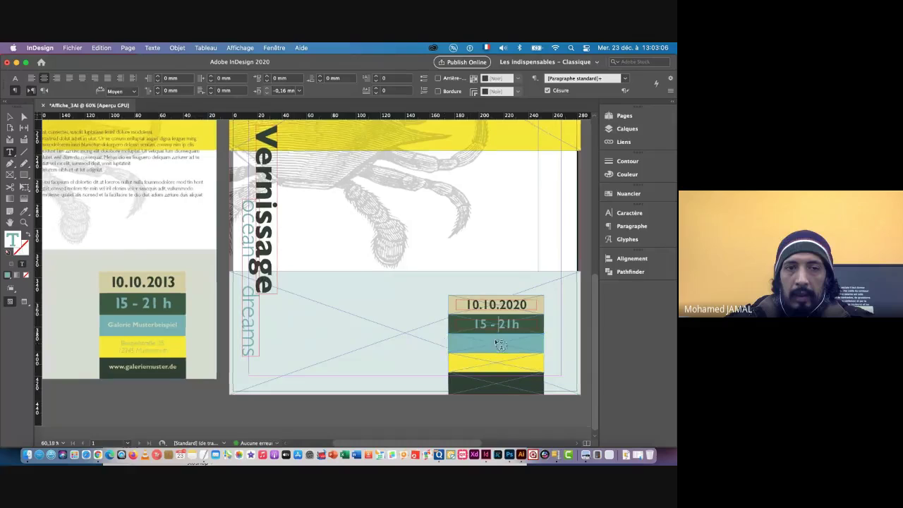
pyautogui.click(519, 324)
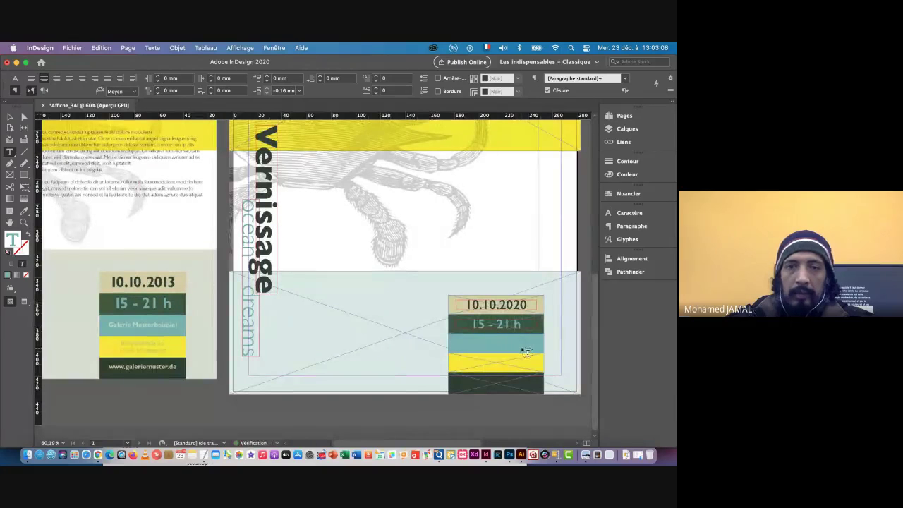
pyautogui.press('Escape')
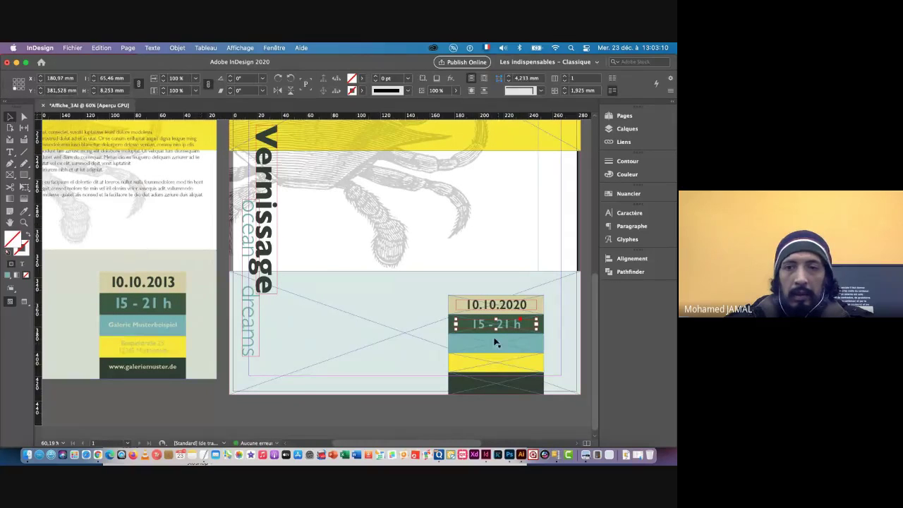
# - Duplicate the hours frame straight down onto the turquoise strip, at about Y 397.2 mm, and colour its text with the C=20 M=15 J=43 N=1 swatch
pyautogui.click(493, 343)
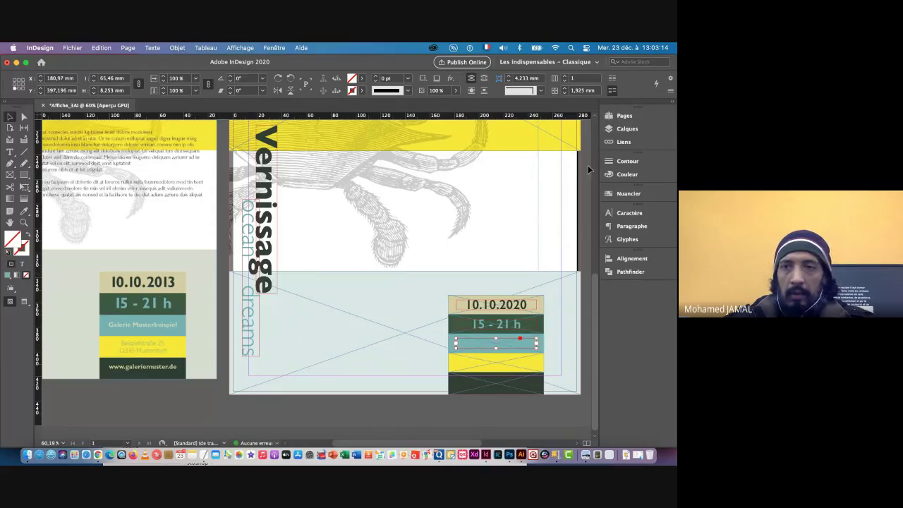
pyautogui.click(621, 194)
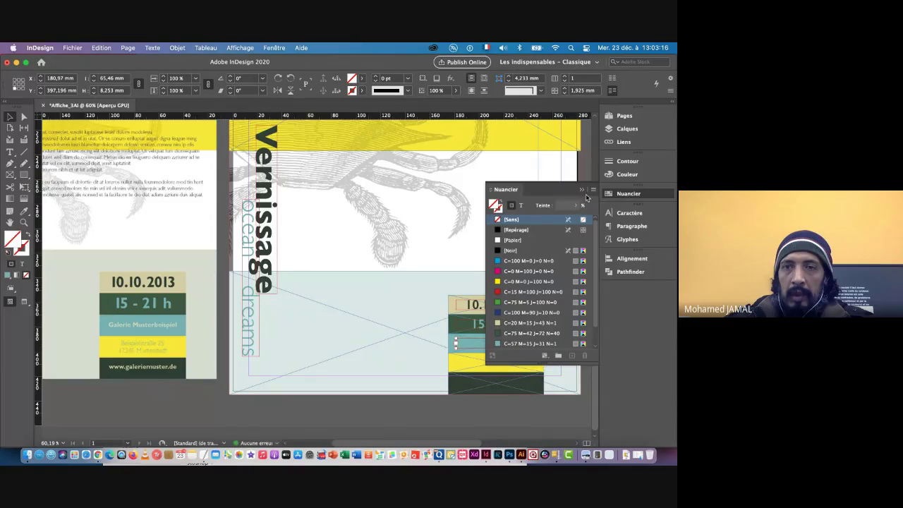
pyautogui.click(520, 205)
pyautogui.click(529, 343)
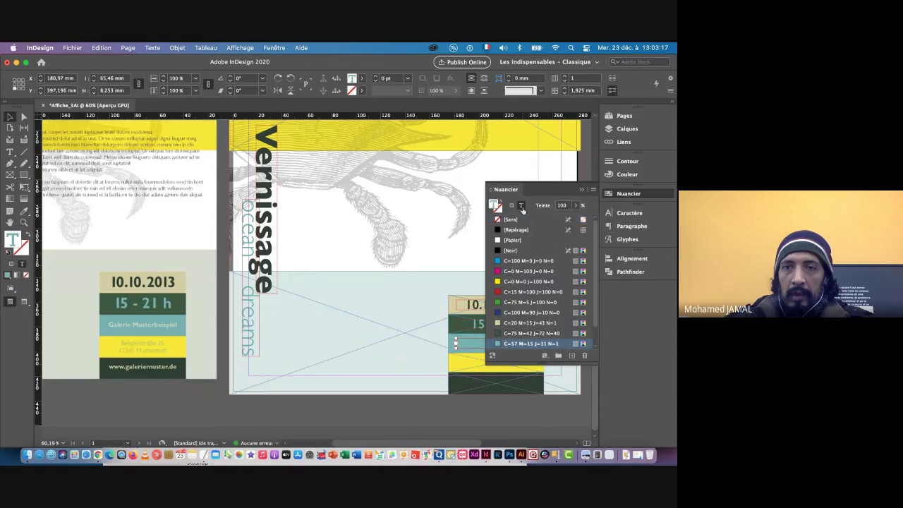
pyautogui.click(516, 323)
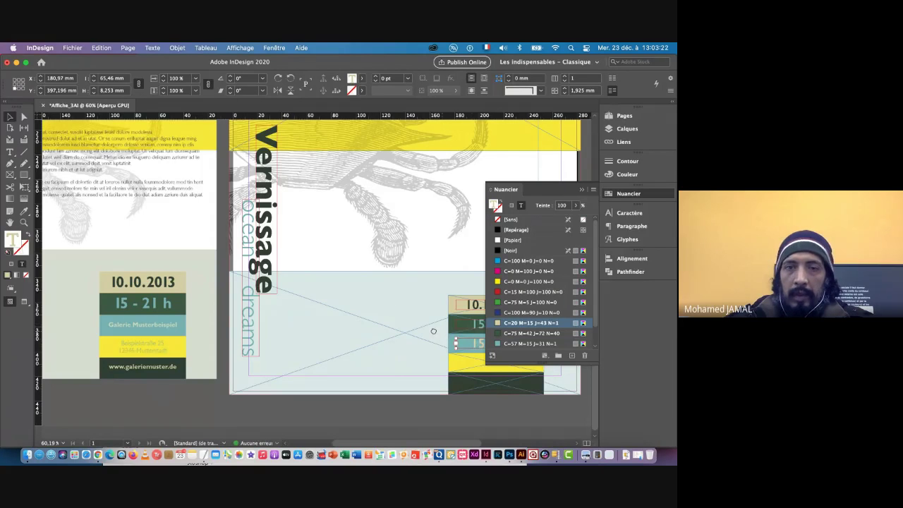
pyautogui.moveTo(438, 332); pyautogui.dragTo(383, 329)
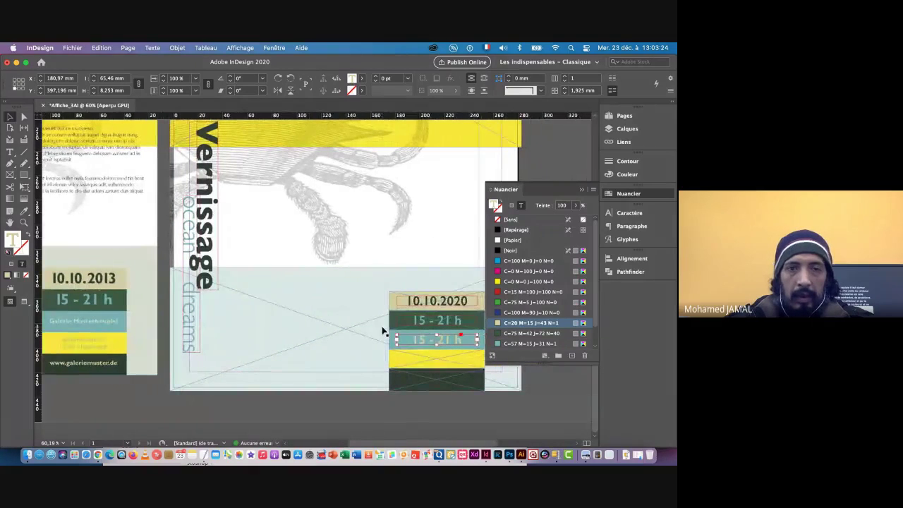
# - Switch to TextEdit, copy the Galerie Musterbeispiel line from the texte document, and return to InDesign
pyautogui.press('super+Tab')
pyautogui.click(161, 258)
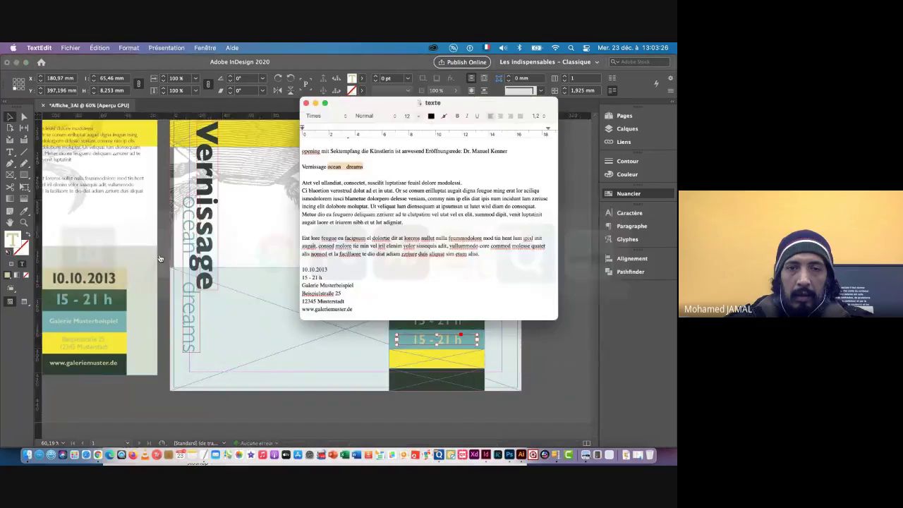
pyautogui.moveTo(354, 286); pyautogui.dragTo(293, 282)
pyautogui.press('super+c')
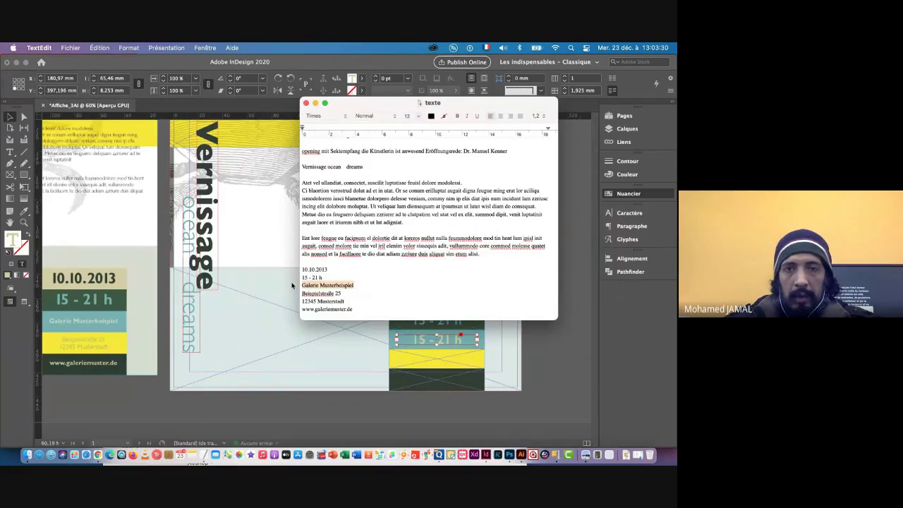
pyautogui.press('super+Tab')
pyautogui.click(177, 259)
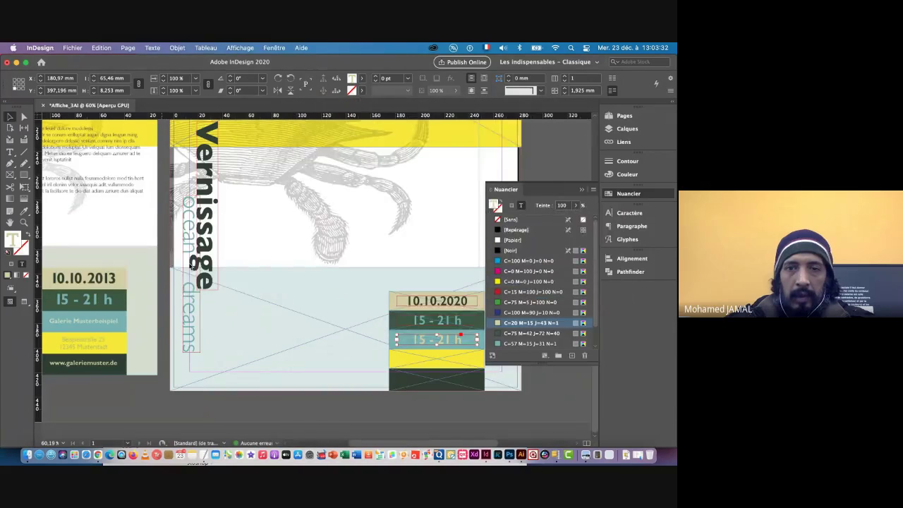
# - Reduce the text on the turquoise strip to 16 pt and replace it with the copied Galerie Musterbeispiel
pyautogui.click(423, 339)
pyautogui.moveTo(407, 338); pyautogui.dragTo(480, 340)
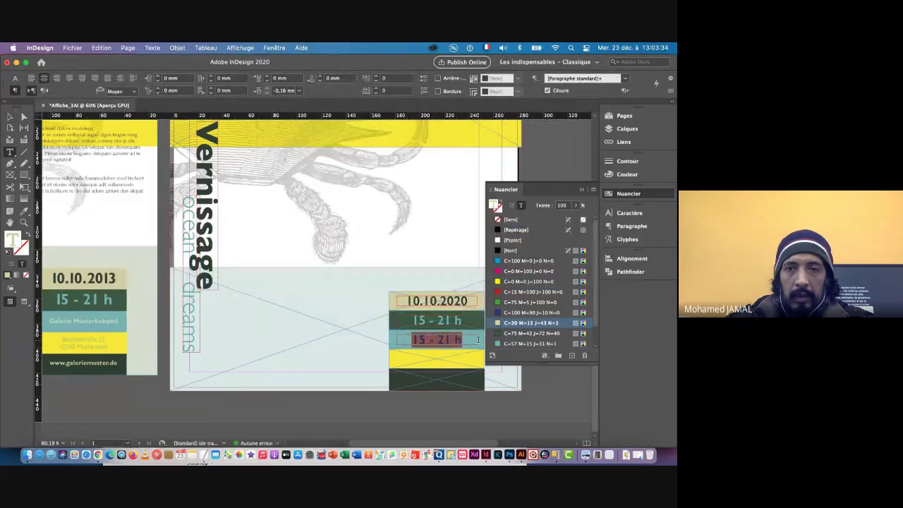
pyautogui.click(624, 213)
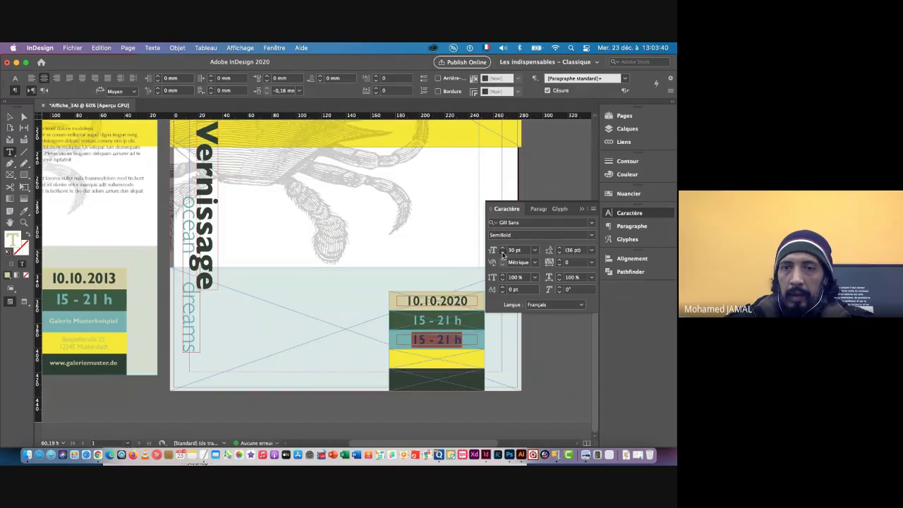
pyautogui.click(502, 253)
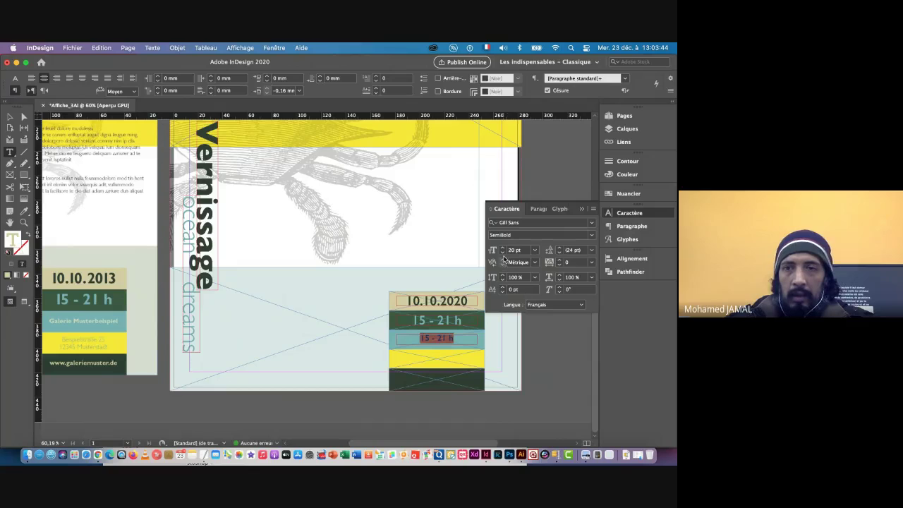
pyautogui.click(502, 254)
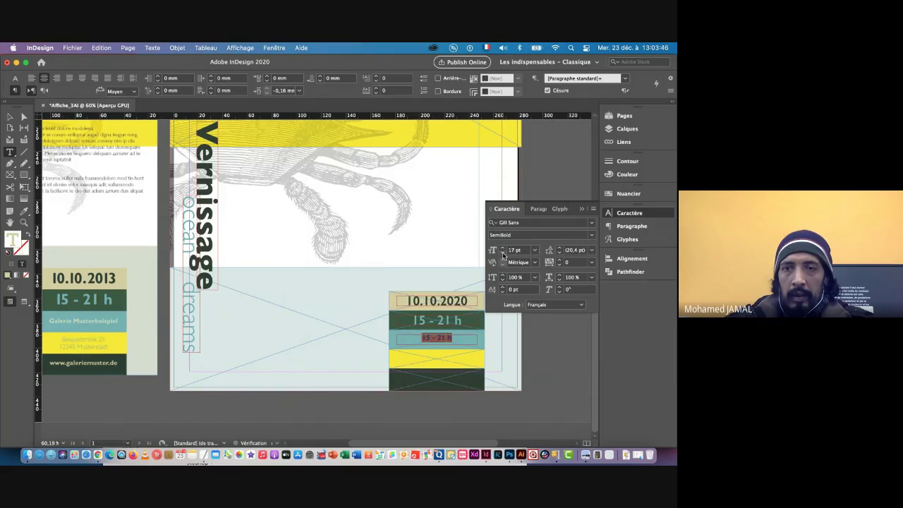
pyautogui.click(502, 253)
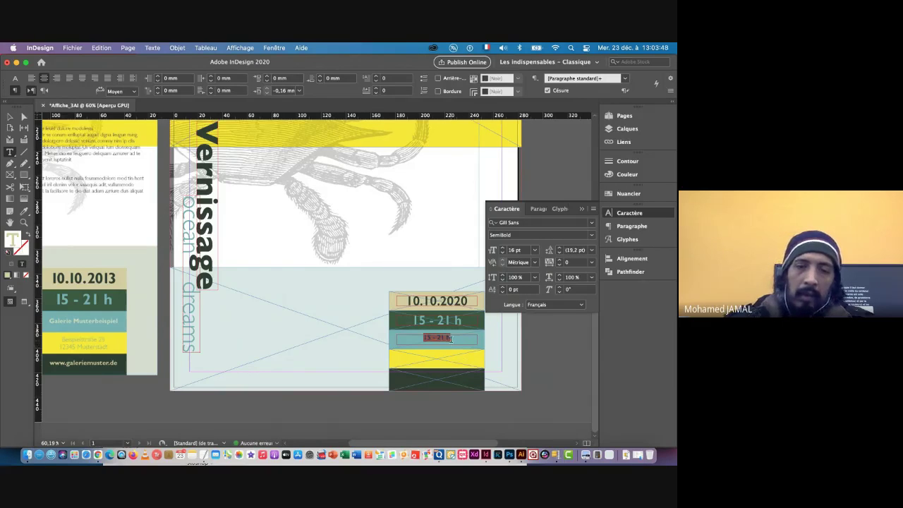
pyautogui.press('Escape')
pyautogui.press('super+v')
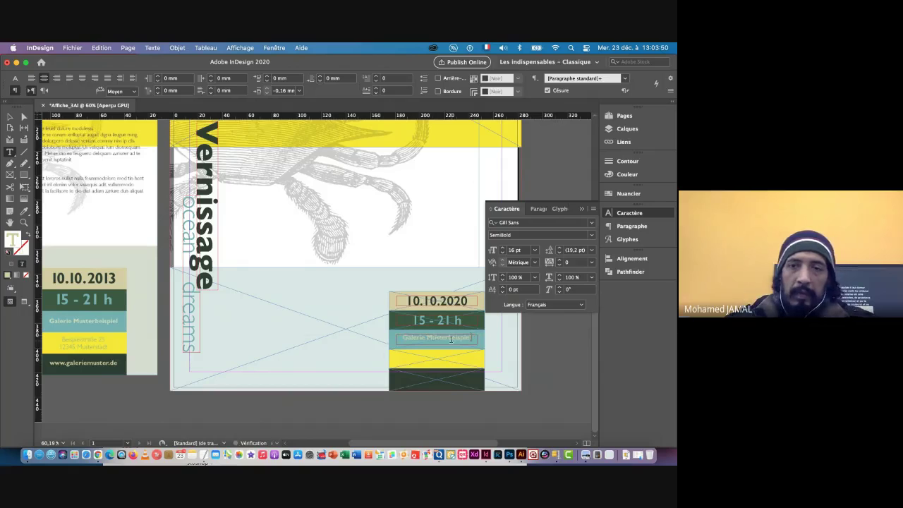
# - Finish editing the Galerie Musterbeispiel text and nudge its frame 1 mm down on the turquoise strip, to Y 398.196 mm
pyautogui.click(10, 117)
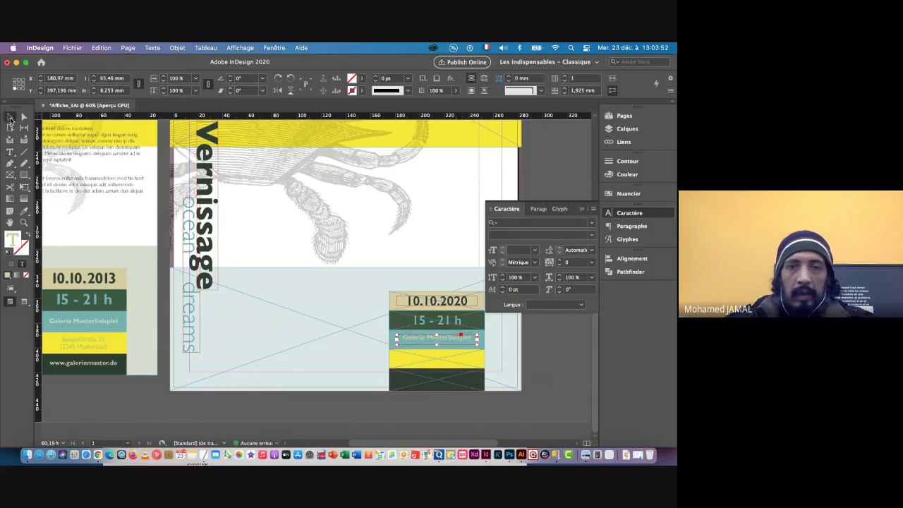
pyautogui.press('super+space')
pyautogui.moveTo(463, 332); pyautogui.dragTo(555, 377)
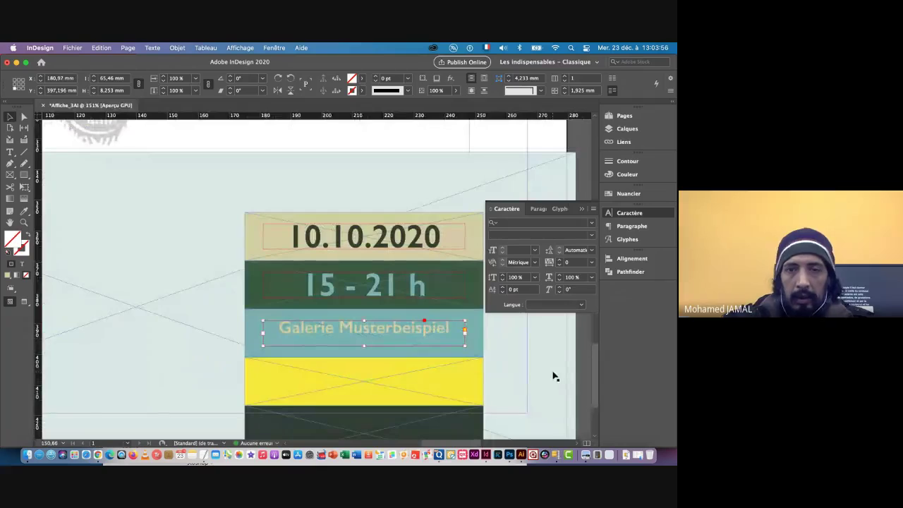
pyautogui.press('Down')
pyautogui.press('Down')
pyautogui.press('Down')
pyautogui.press('Down')
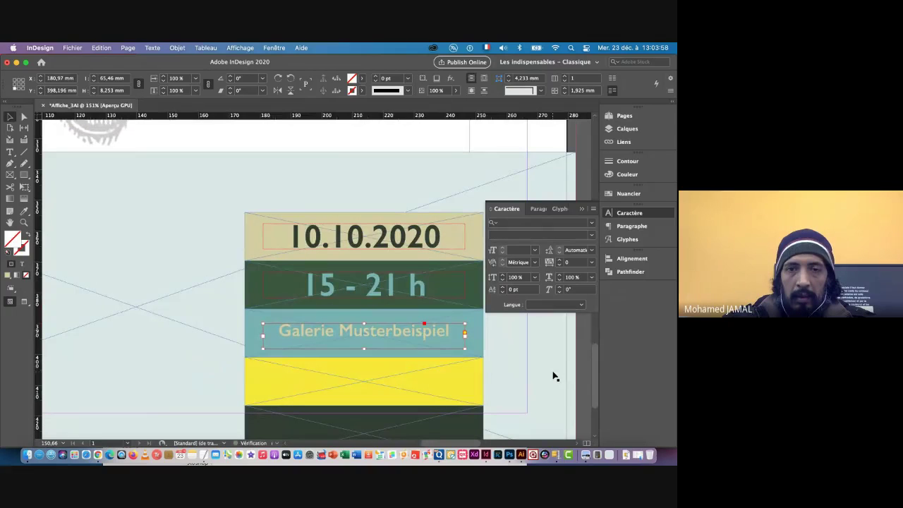
# - Duplicate the gallery frame straight down onto the yellow strip, at about Y 411.9 mm, and colour its text with the C=75 M=42 J=72 N=40 swatch
pyautogui.scroll(-5, 444, 354)
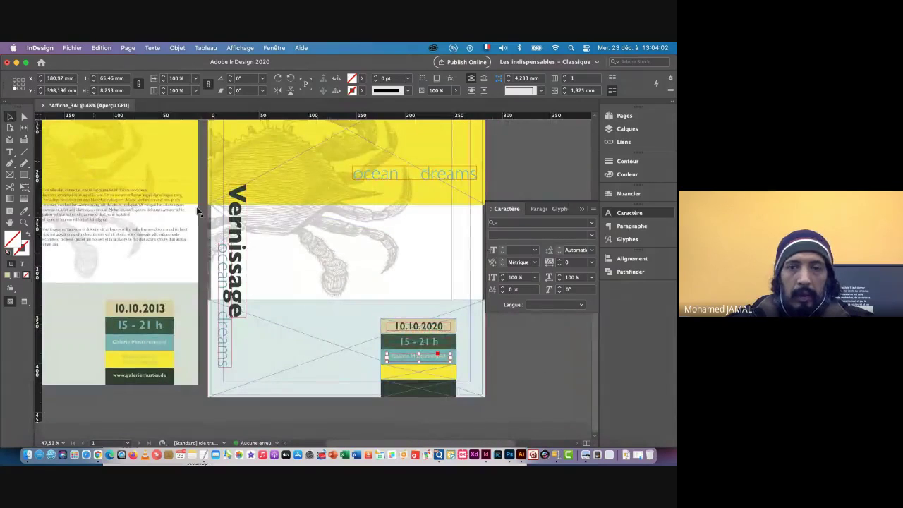
pyautogui.moveTo(407, 358); pyautogui.dragTo(409, 370)
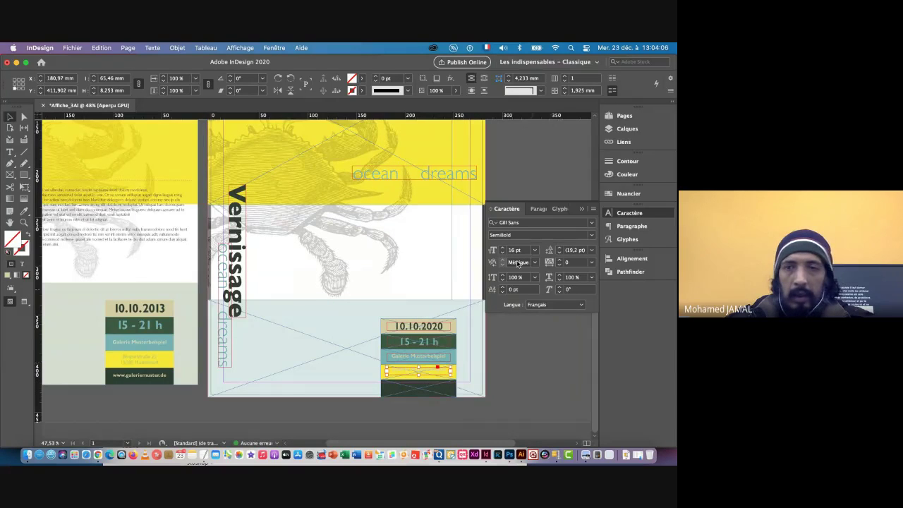
pyautogui.click(621, 193)
pyautogui.click(521, 205)
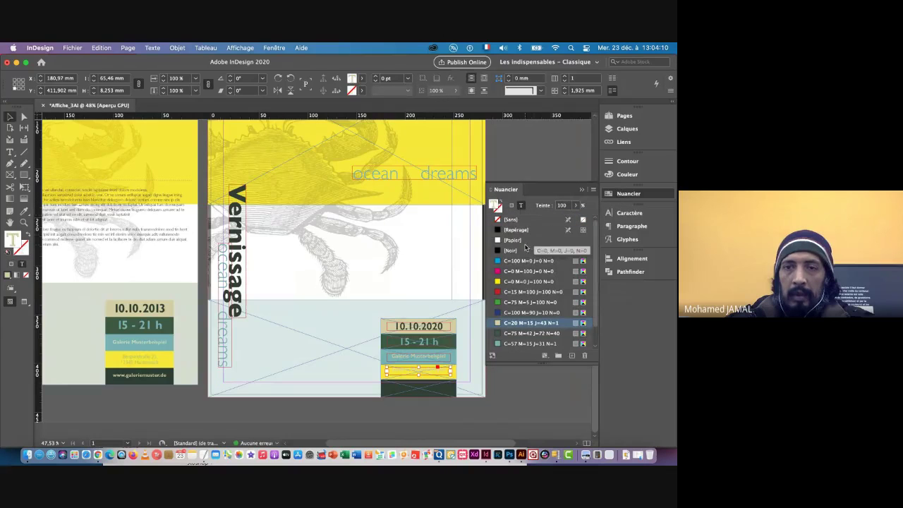
pyautogui.click(513, 335)
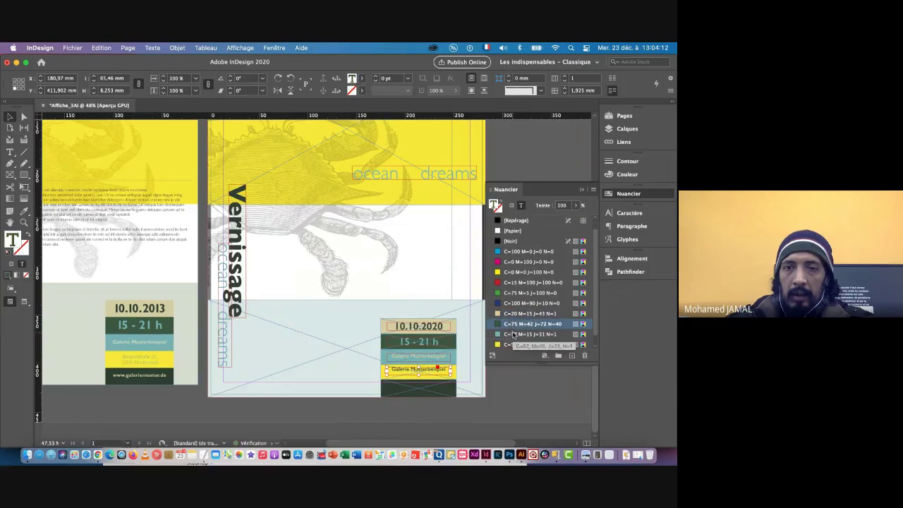
# - Switch to TextEdit, copy the two address lines below Galerie Musterbeispiel in the texte document, and return to InDesign
pyautogui.press('super+Tab')
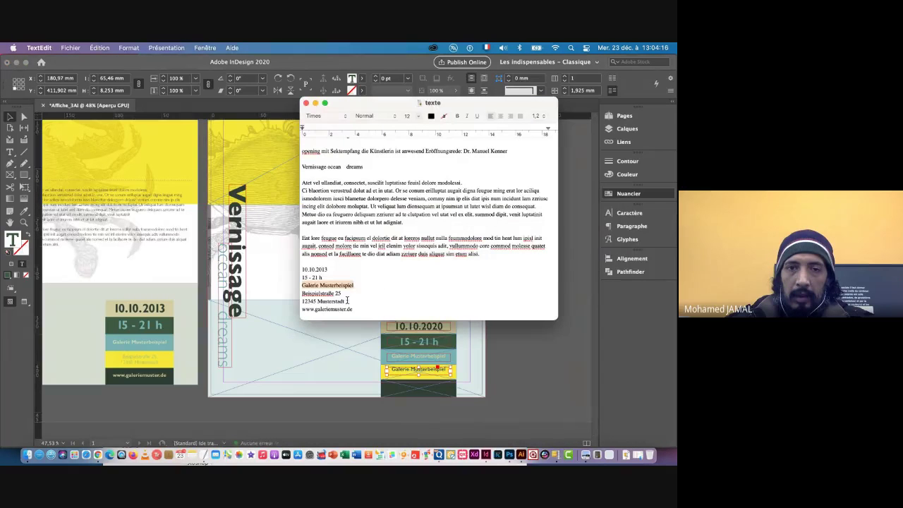
pyautogui.moveTo(348, 300); pyautogui.dragTo(298, 292)
pyautogui.press('super+c')
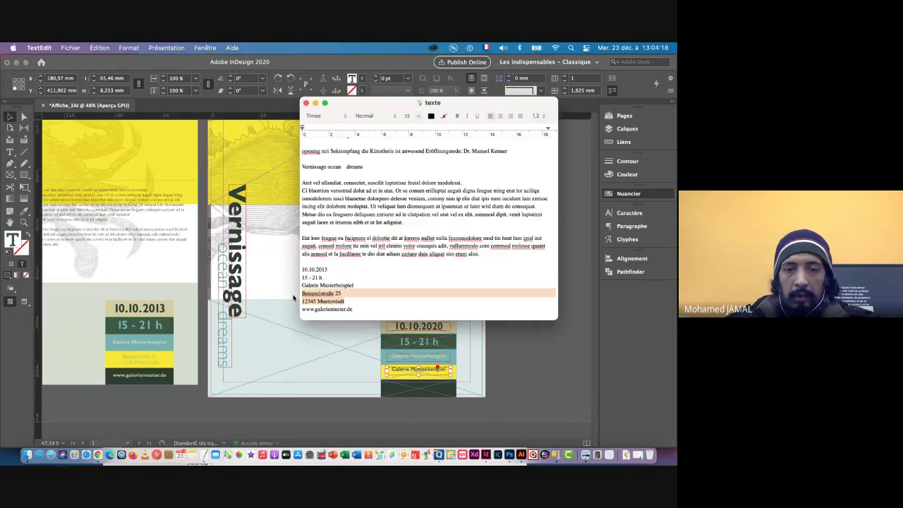
pyautogui.press('super+Tab')
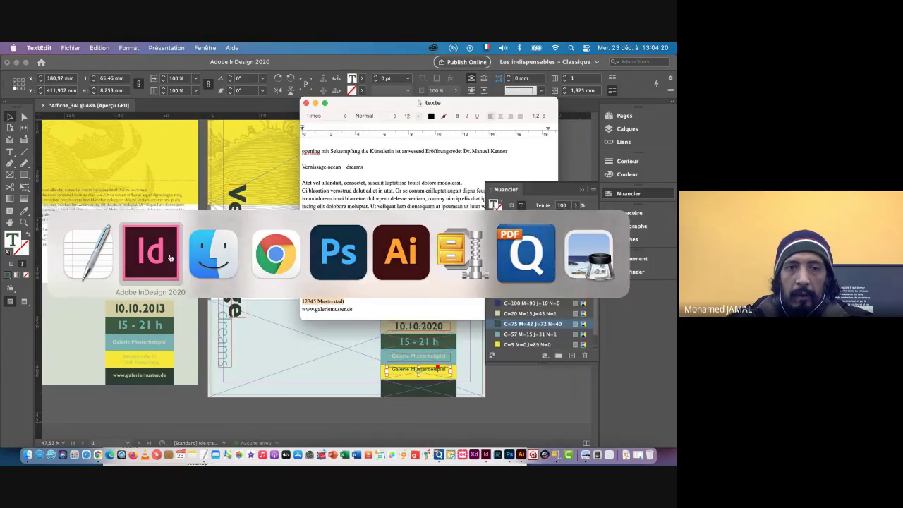
# - Enlarge the text frame on the yellow strip to the strip's full height, about 15.7 mm
pyautogui.moveTo(413, 381); pyautogui.dragTo(483, 380)
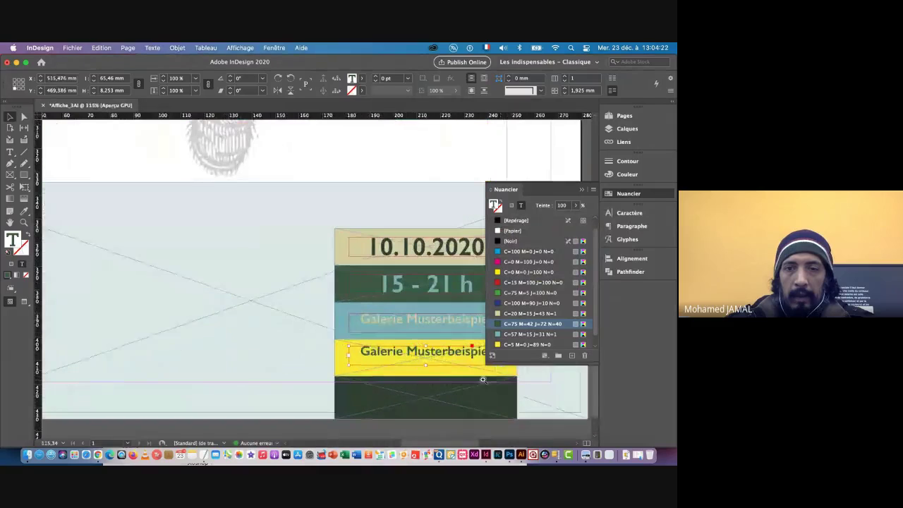
pyautogui.moveTo(425, 364); pyautogui.dragTo(427, 338)
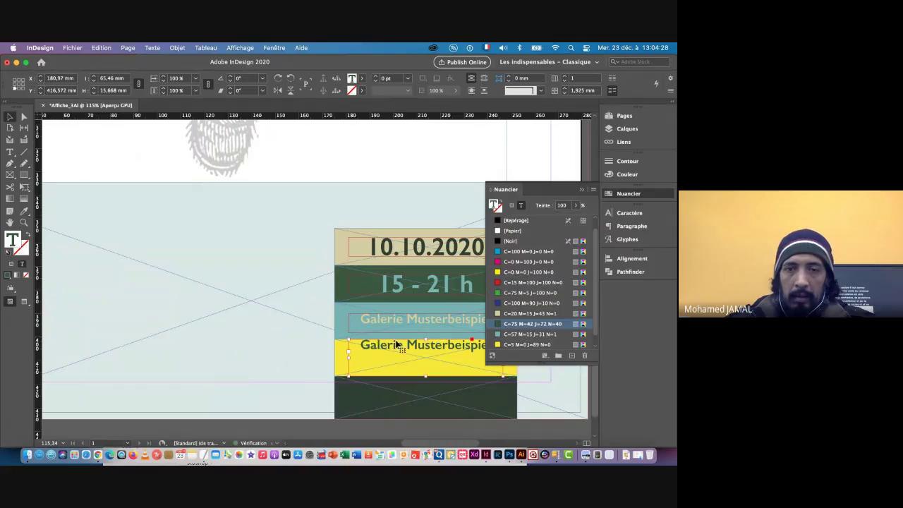
# - Replace the text on the yellow strip with the copied address lines and nudge the frame down to Y 419.072 mm
pyautogui.doubleClick(397, 344)
pyautogui.moveTo(359, 342); pyautogui.dragTo(515, 371)
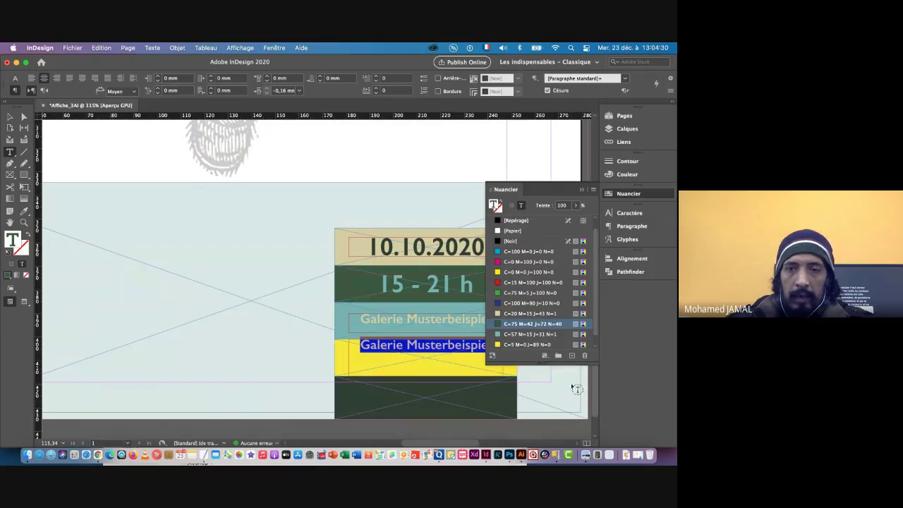
pyautogui.press('super+v')
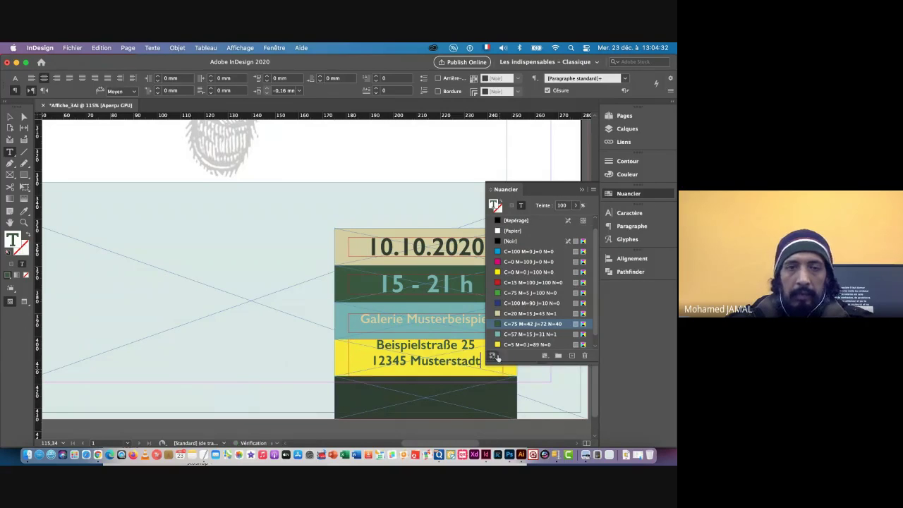
pyautogui.click(10, 118)
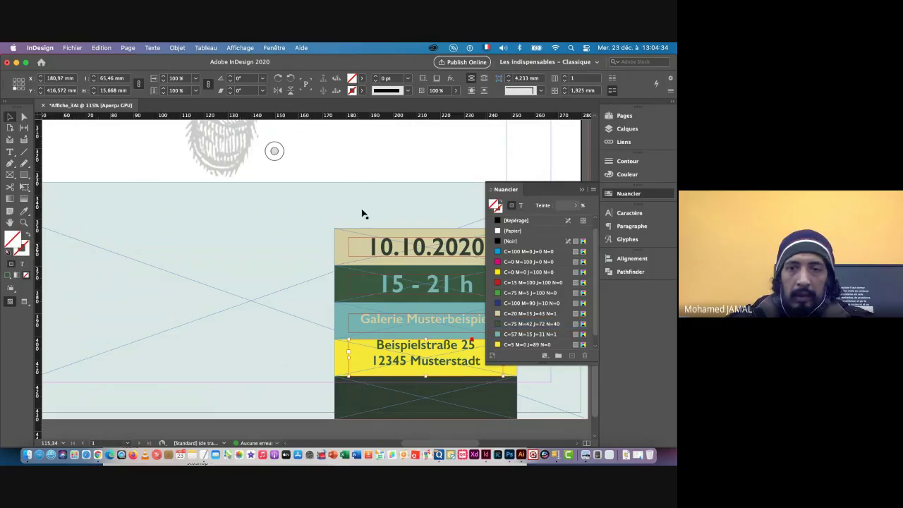
pyautogui.hotkey('shift', 'Down')
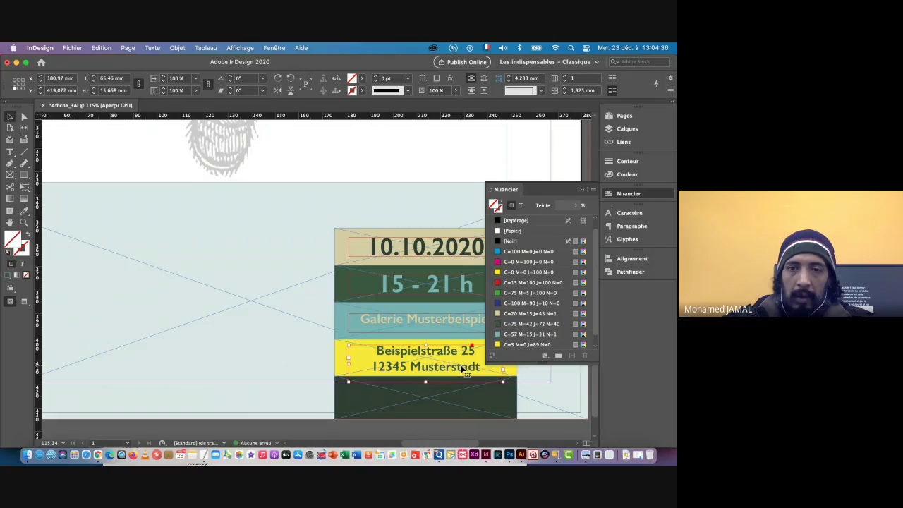
# - Duplicate the address frame down onto the darkest strip, at about Y 434.8 mm, and colour its text with the C=20 M=15 J=43 N=1 swatch
pyautogui.scroll(-1, 342, 348)
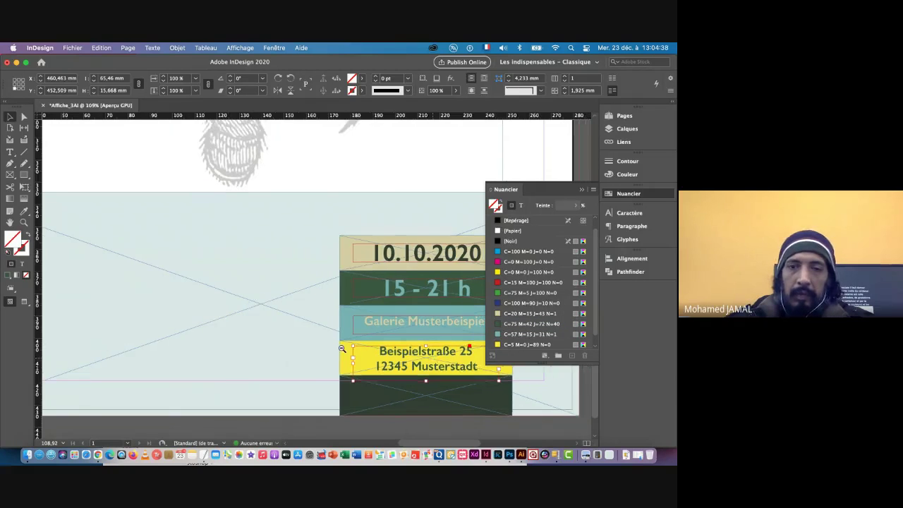
pyautogui.scroll(-10, 342, 349)
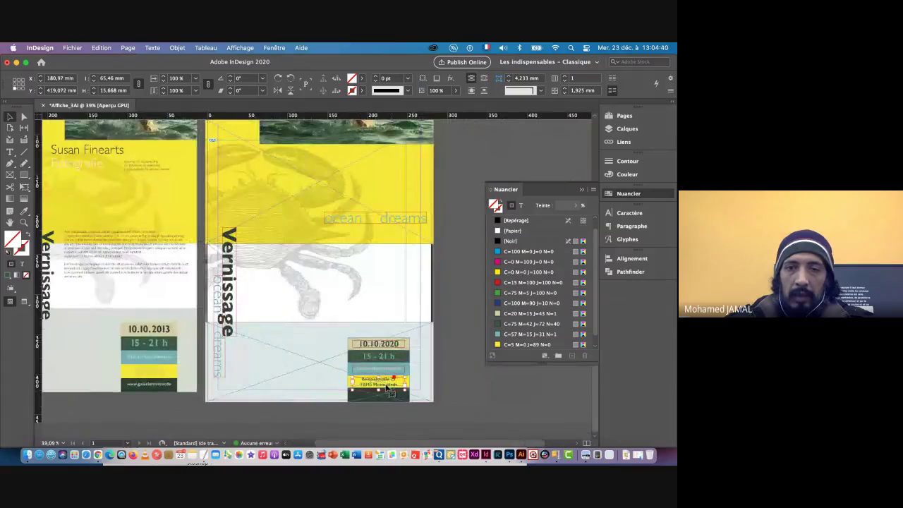
pyautogui.click(385, 395)
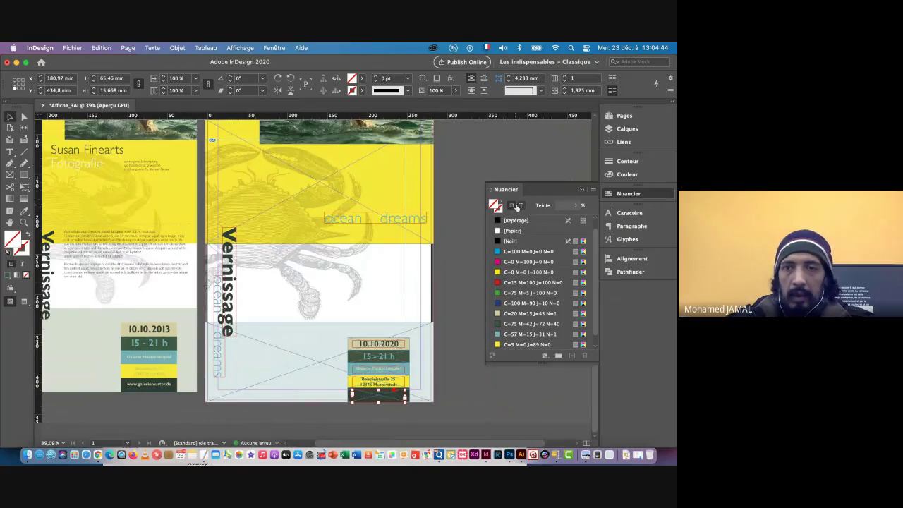
pyautogui.click(521, 206)
pyautogui.click(511, 314)
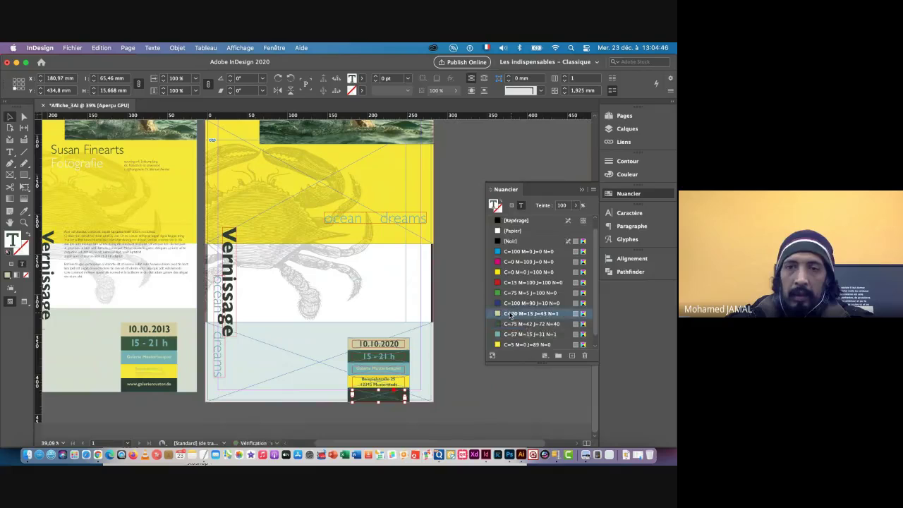
pyautogui.scroll(5, 381, 393)
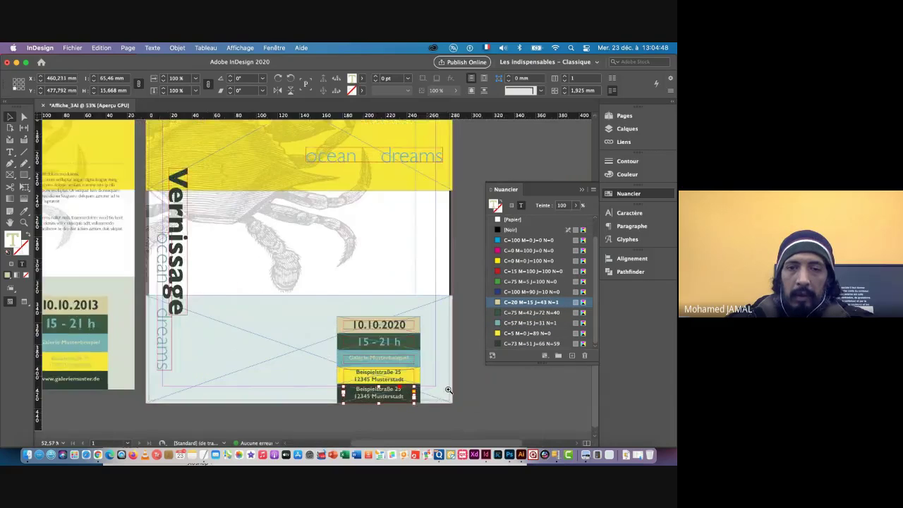
pyautogui.press('super+Tab')
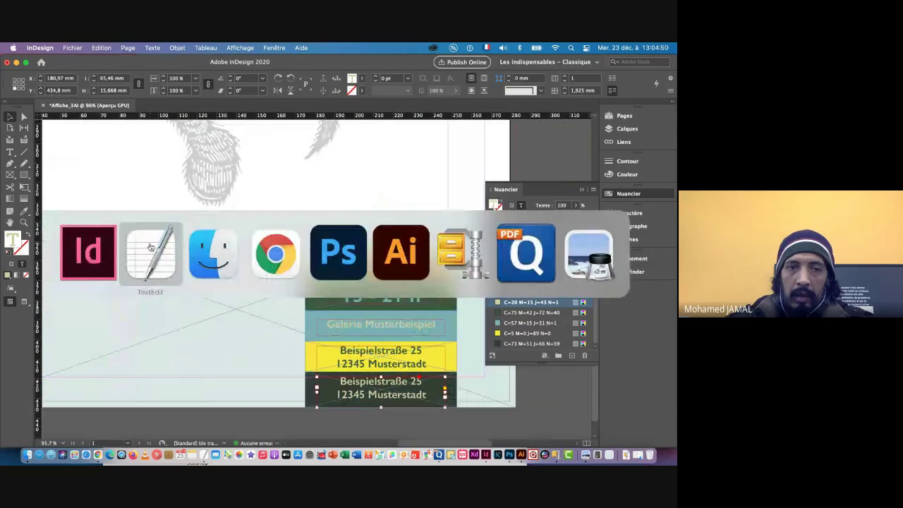
pyautogui.moveTo(353, 309); pyautogui.dragTo(303, 309)
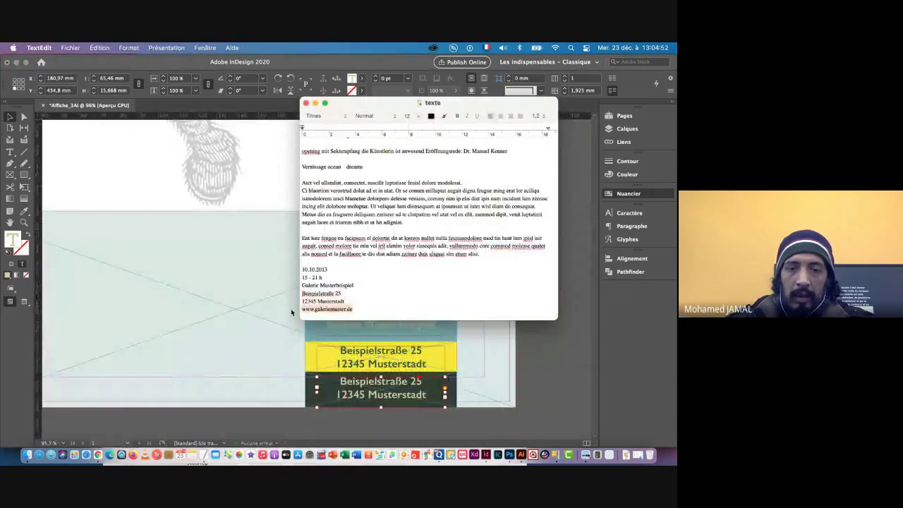
pyautogui.press('super+c')
pyautogui.press('super+Tab')
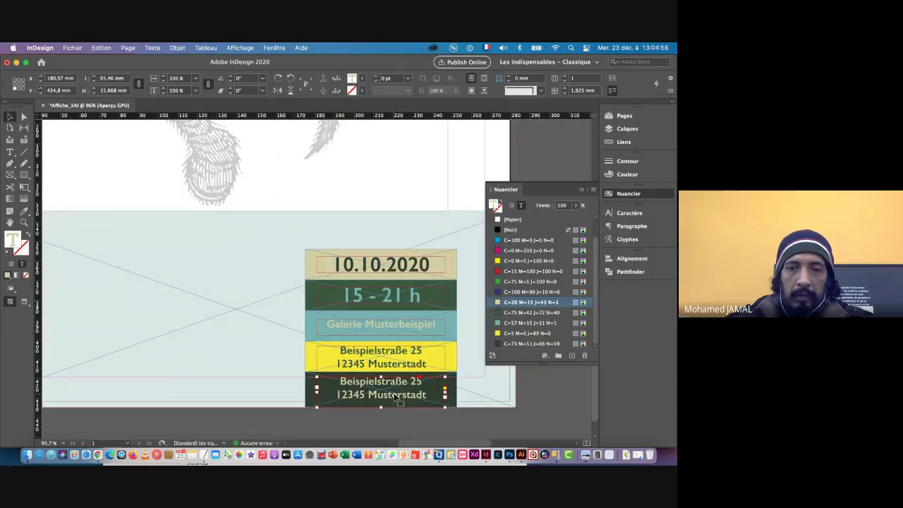
pyautogui.doubleClick(393, 396)
pyautogui.press('super+a')
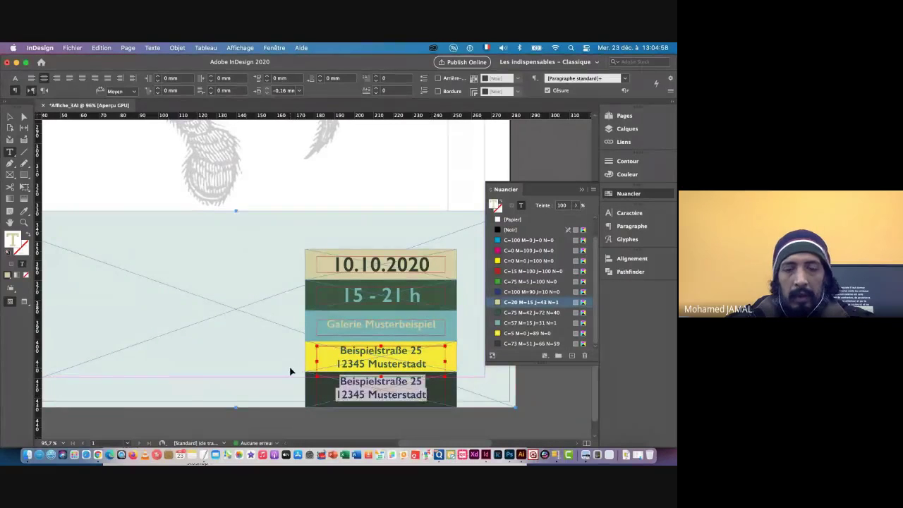
pyautogui.press('super+v')
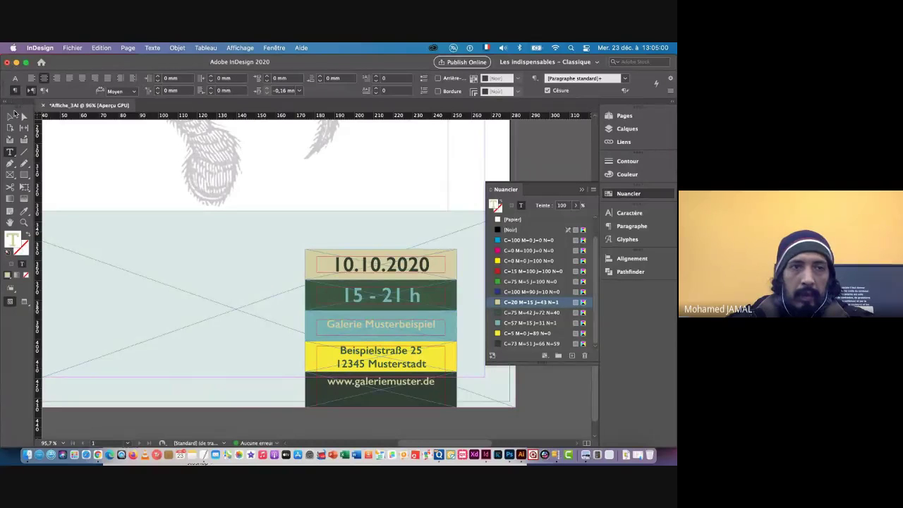
# - Nudge the website frame 2.5 mm down and shorten it from below to about 10.2 mm high so it stays within the strip
pyautogui.click(10, 115)
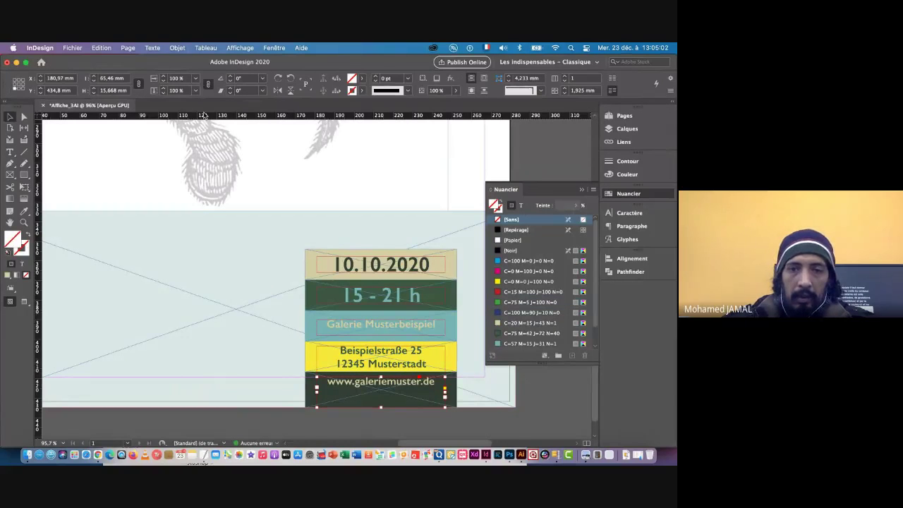
pyautogui.hotkey('shift', 'Down')
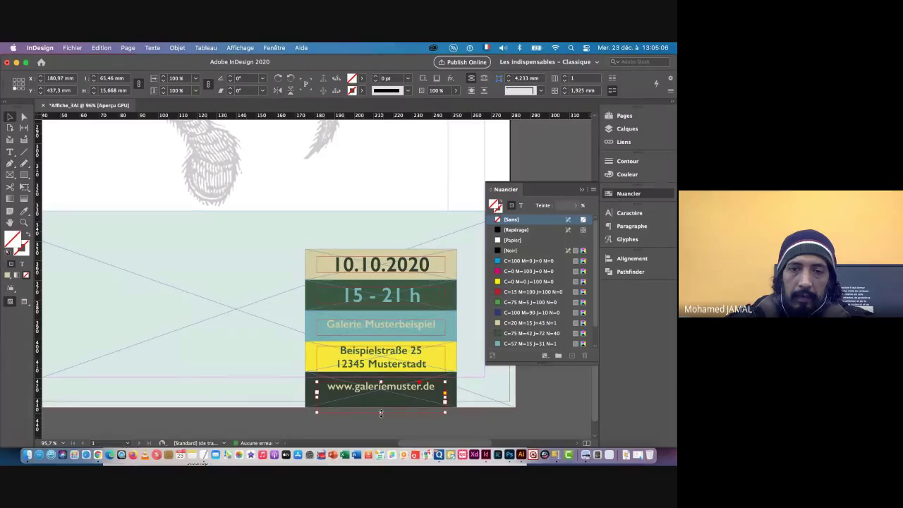
pyautogui.moveTo(380, 412); pyautogui.dragTo(383, 399)
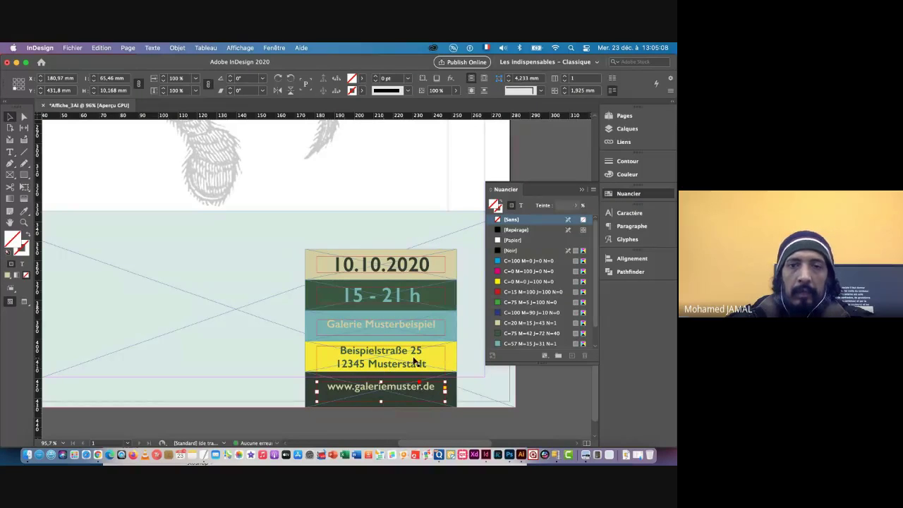
# - Check the whole poster in preview mode without frame edges and guides, and return to the normal view beside the reference
pyautogui.moveTo(390, 327); pyautogui.dragTo(233, 342)
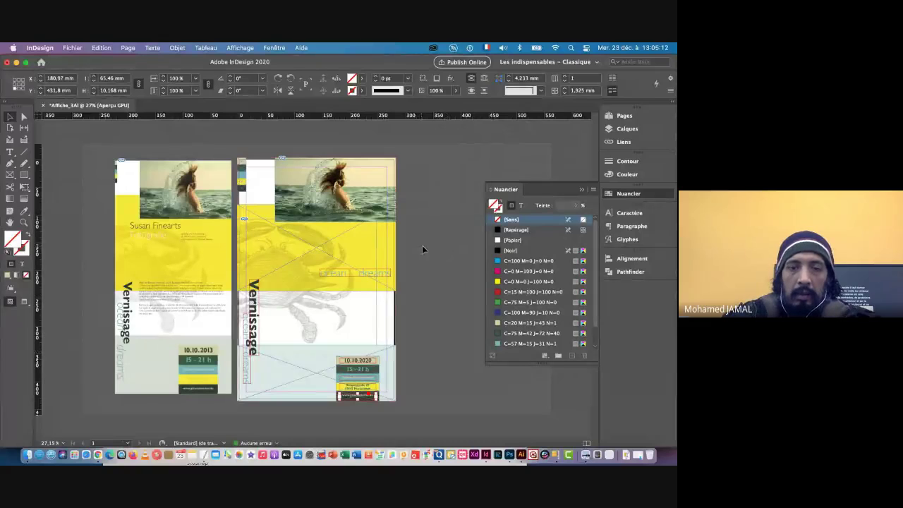
pyautogui.press('w')
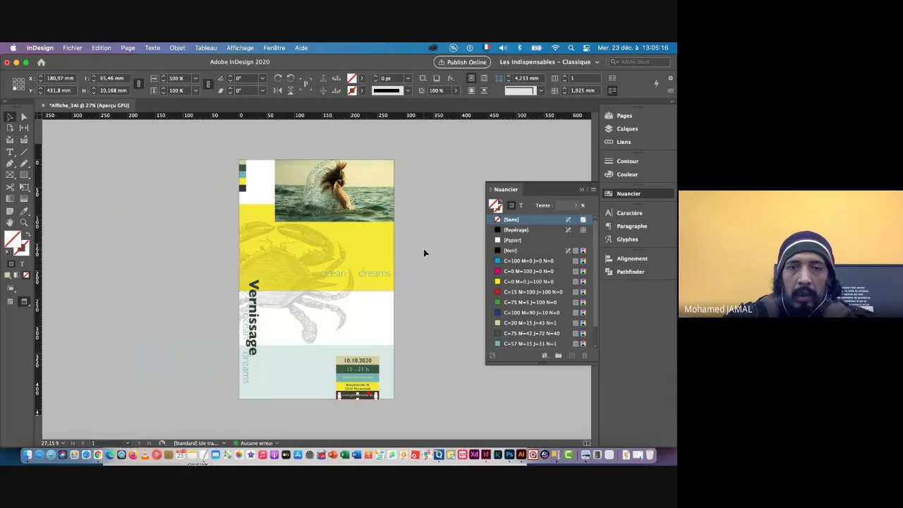
pyautogui.press('w')
pyautogui.press('w')
pyautogui.press('w')
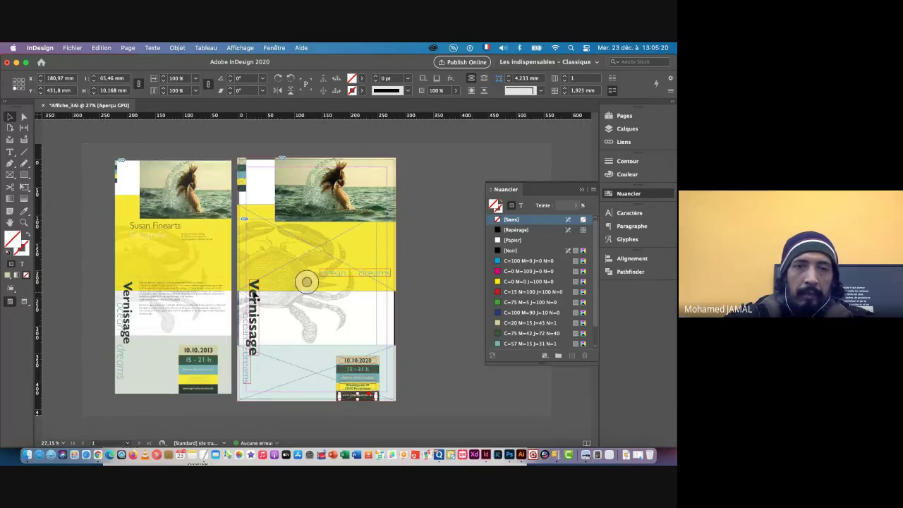
# - Move the horizontal ocean dreams frame up under the photo on the yellow area, at about X 58.7 mm, Y 141.9 mm
pyautogui.moveTo(303, 282); pyautogui.dragTo(237, 283)
pyautogui.scroll(2, 237, 284)
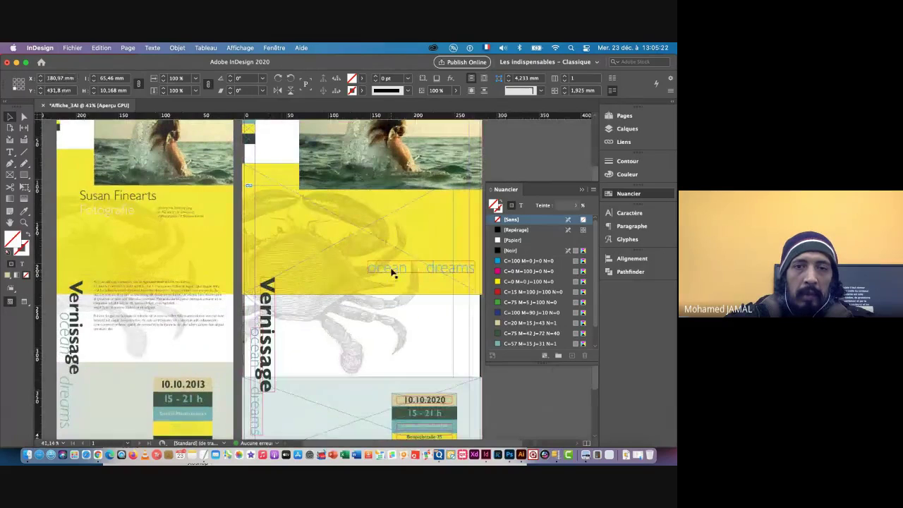
pyautogui.moveTo(336, 275); pyautogui.dragTo(319, 216)
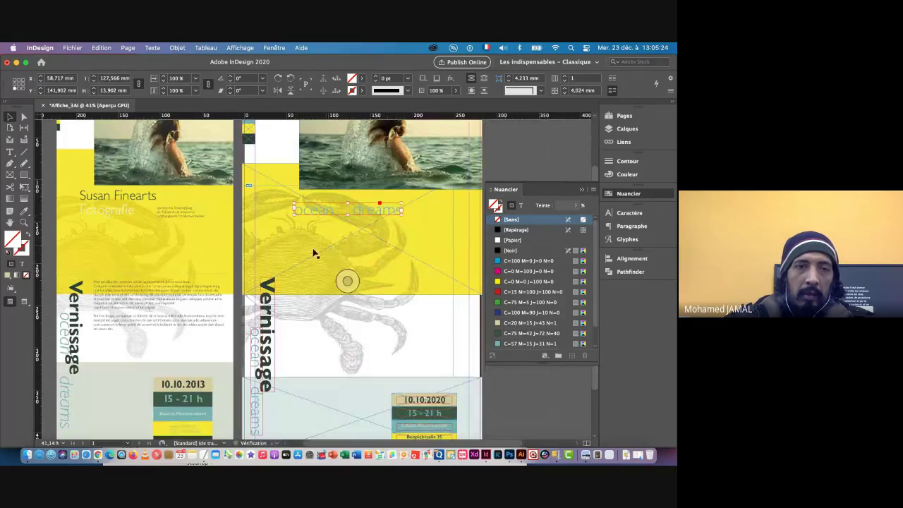
pyautogui.scroll(2, 313, 262)
pyautogui.hscroll(-1, 312, 261)
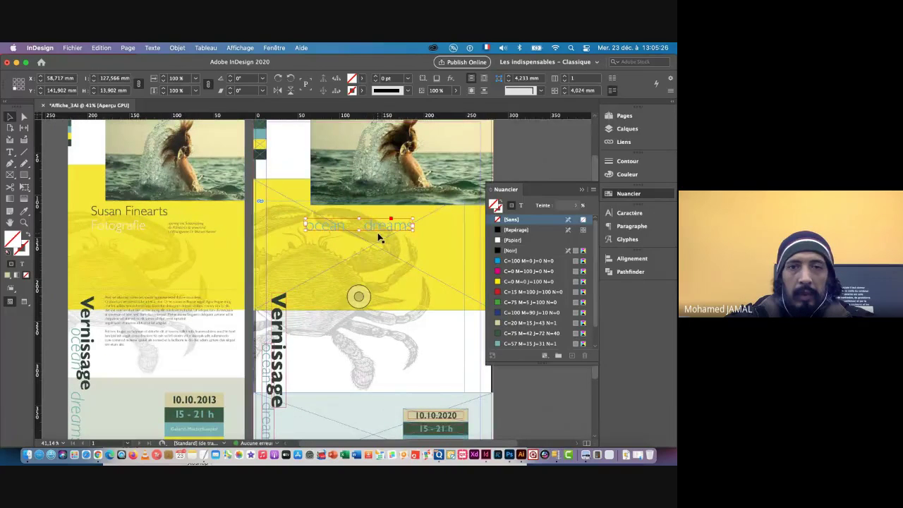
# - Switch to the texte document in TextEdit, copy its first line with the artist's name and Fotografie, and return to InDesign
pyautogui.press('super+Tab')
pyautogui.click(170, 260)
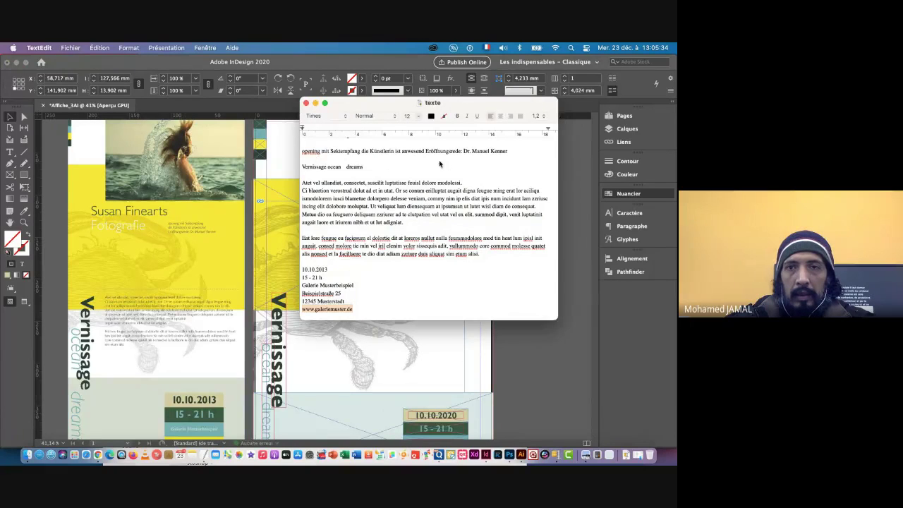
pyautogui.scroll(1, 361, 157)
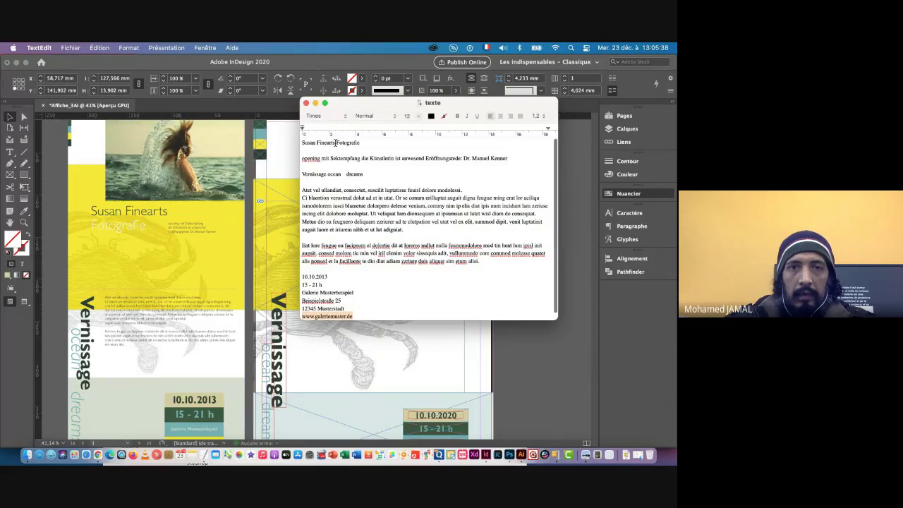
pyautogui.moveTo(363, 142); pyautogui.dragTo(303, 143)
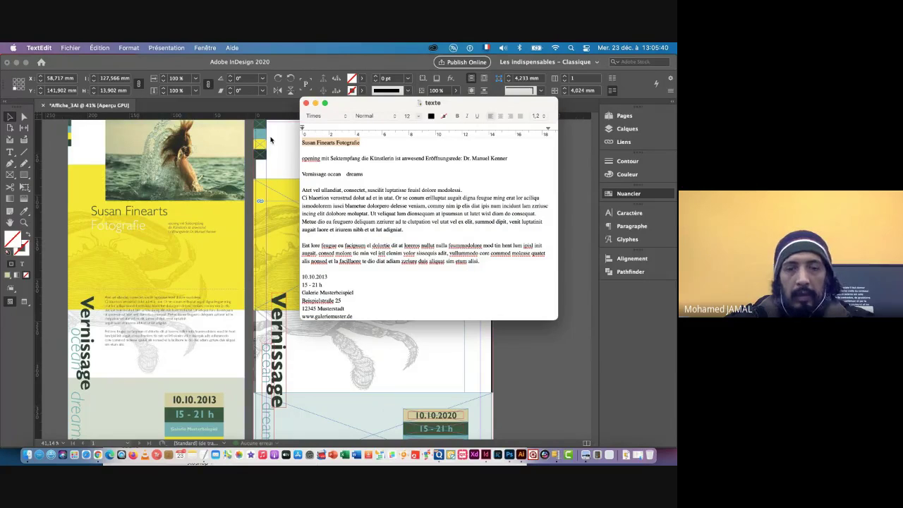
pyautogui.click(290, 253)
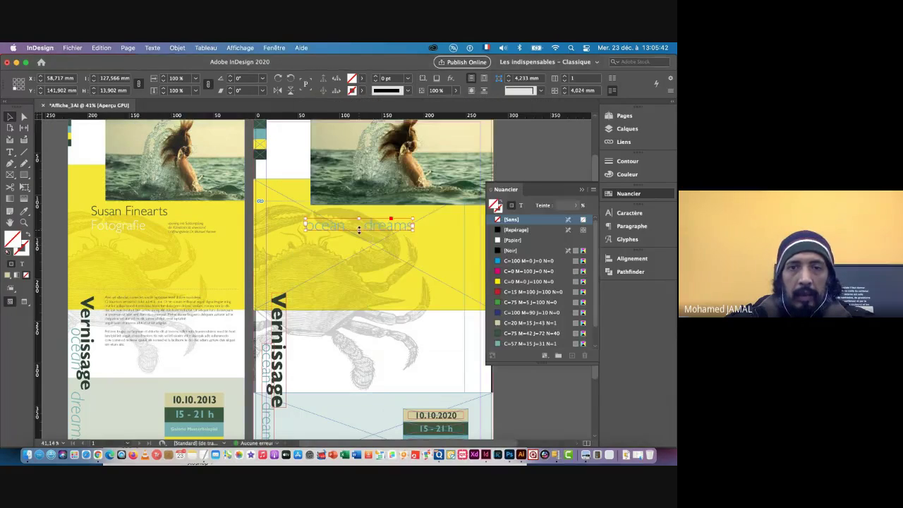
# - Enlarge the horizontal ocean dreams frame to about 138.7 × 30.9 mm and replace all its text with the copied artist heading
pyautogui.moveTo(359, 229); pyautogui.dragTo(359, 244)
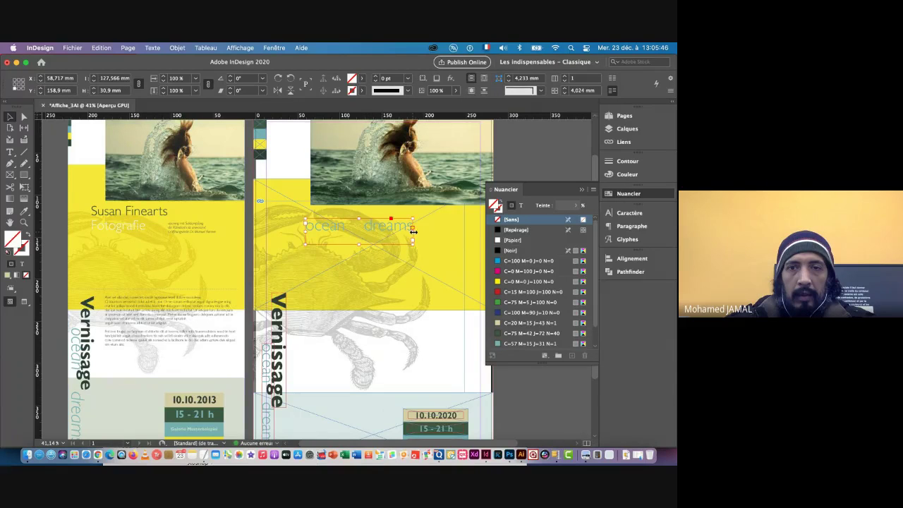
pyautogui.moveTo(413, 231); pyautogui.dragTo(286, 220)
pyautogui.doubleClick(376, 230)
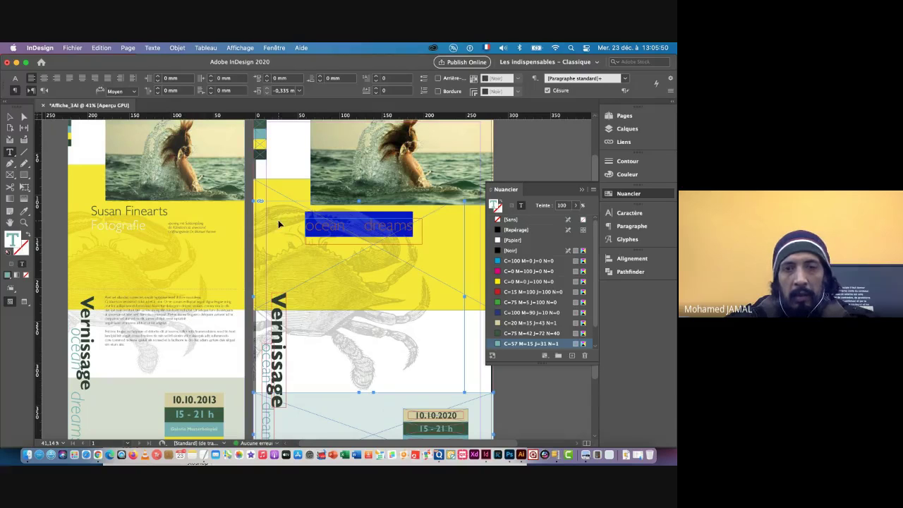
pyautogui.press('super+v')
# - Extend the artist heading frame downward to about 46.65 mm high and move it to about X 53.1 mm, Y 167.3 mm
pyautogui.click(11, 116)
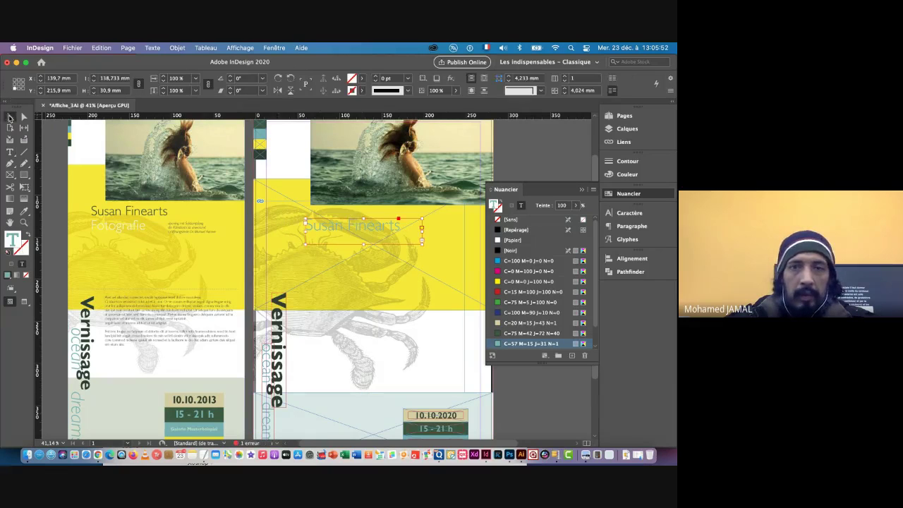
pyautogui.moveTo(364, 244); pyautogui.dragTo(364, 257)
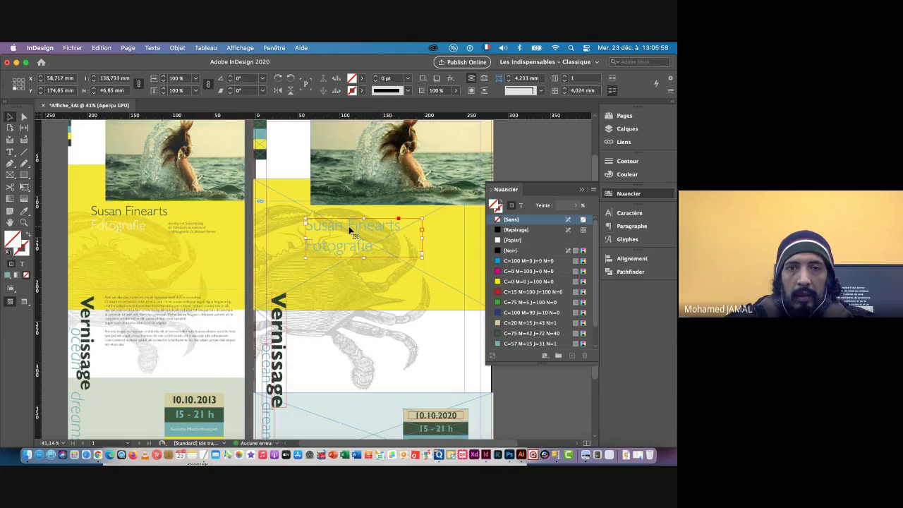
pyautogui.doubleClick(349, 227)
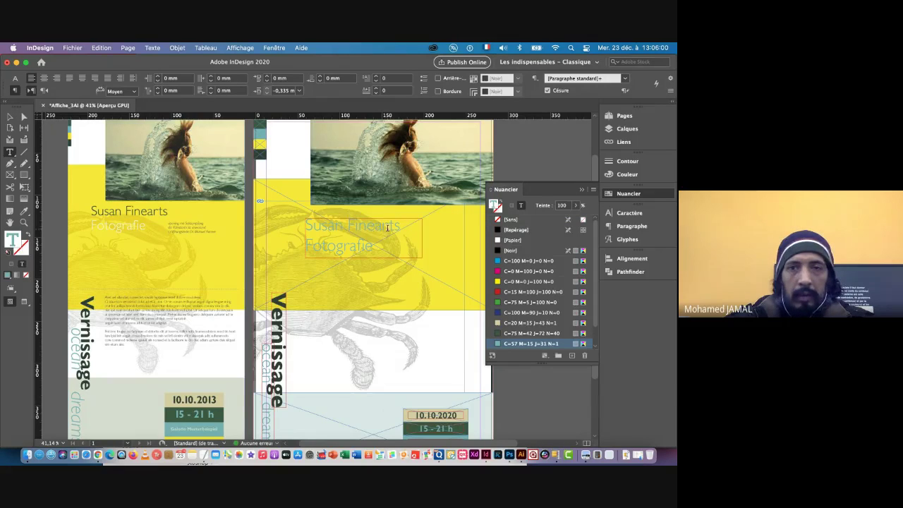
pyautogui.press('Escape')
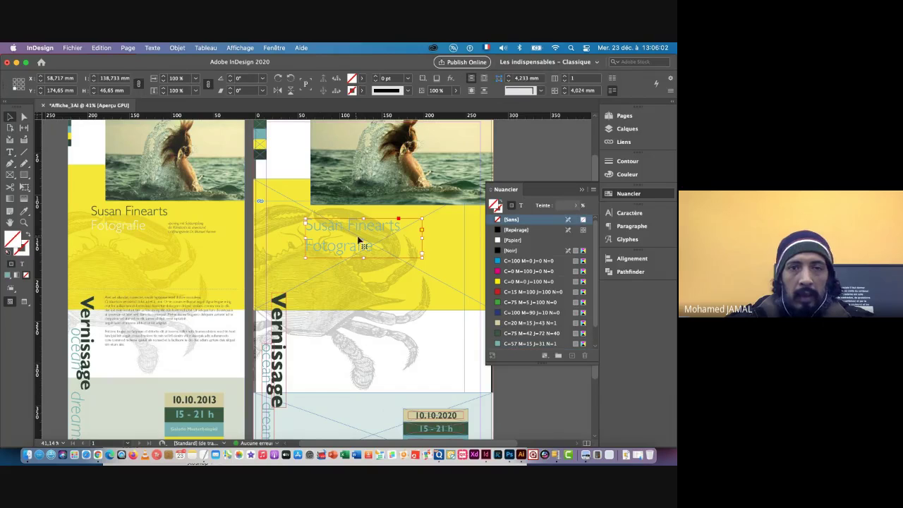
pyautogui.moveTo(343, 229); pyautogui.dragTo(336, 224)
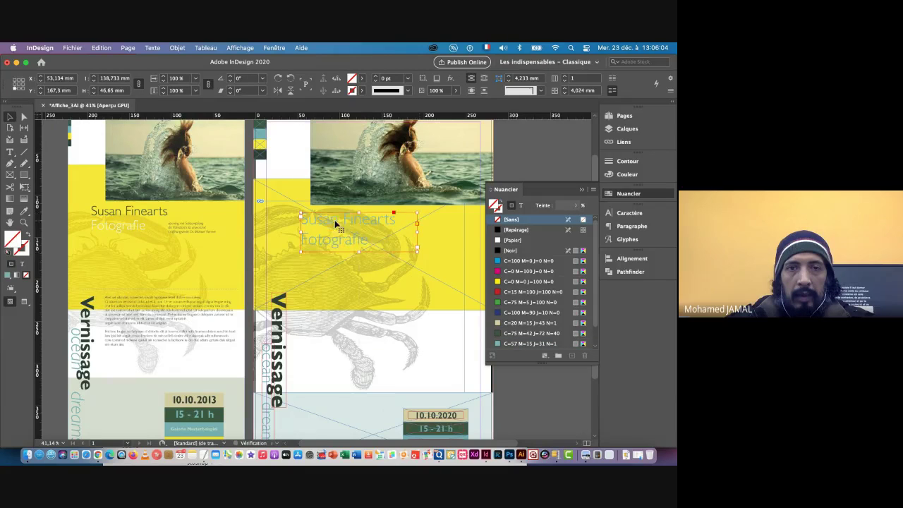
# - Colour all text in the artist heading frame with the dark swatch C=73 M=51 J=66 N=59
pyautogui.click(523, 208)
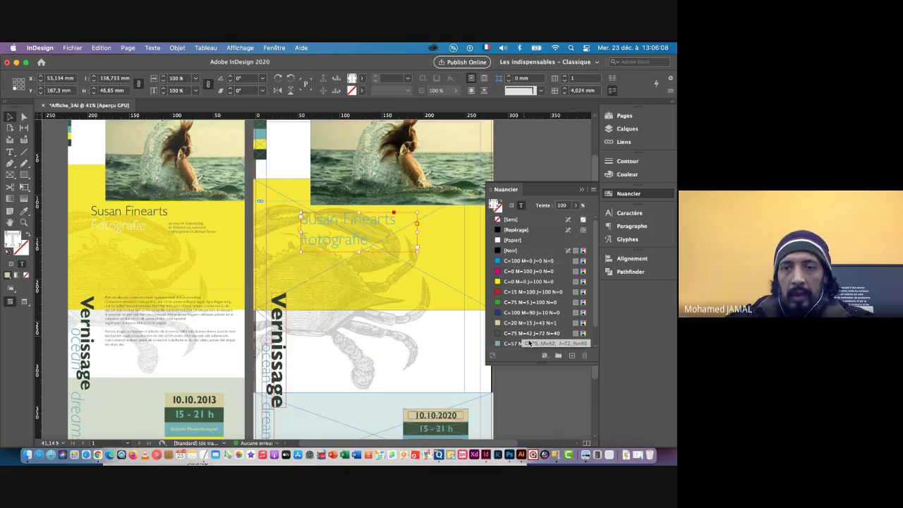
pyautogui.scroll(-2, 515, 344)
pyautogui.click(510, 344)
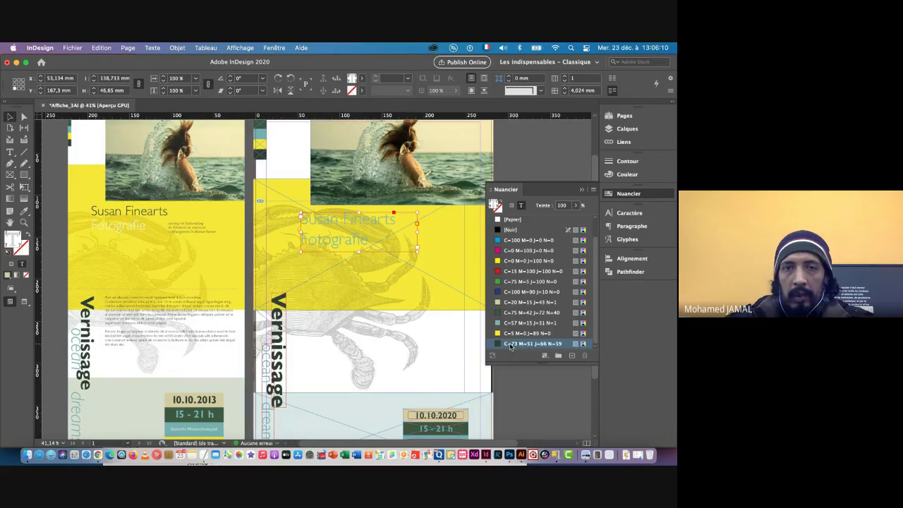
# - Recolour only the word Fotografie in the heading with the [Papier] swatch
pyautogui.doubleClick(338, 244)
pyautogui.moveTo(370, 240); pyautogui.dragTo(293, 245)
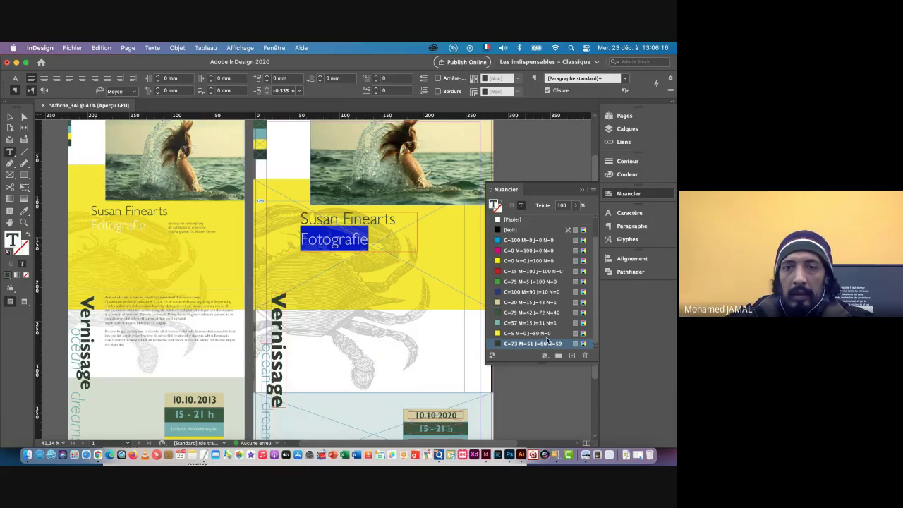
pyautogui.click(529, 302)
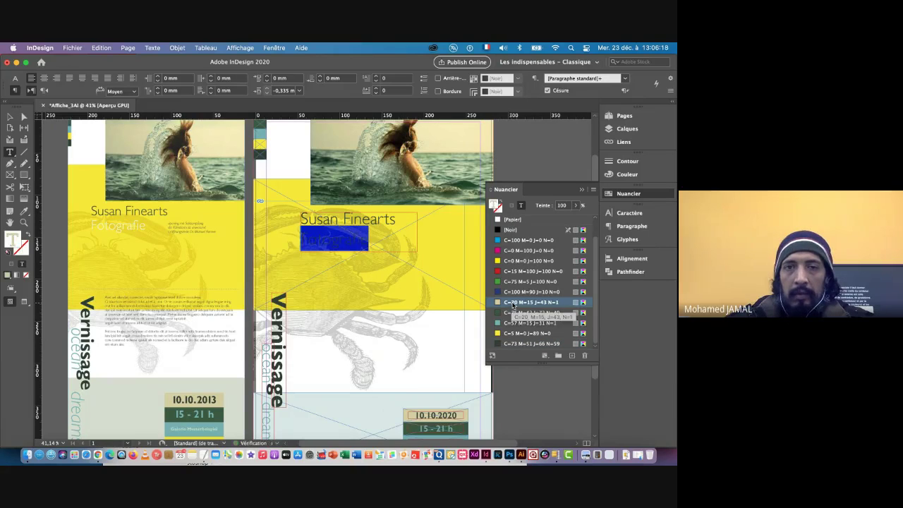
pyautogui.click(511, 220)
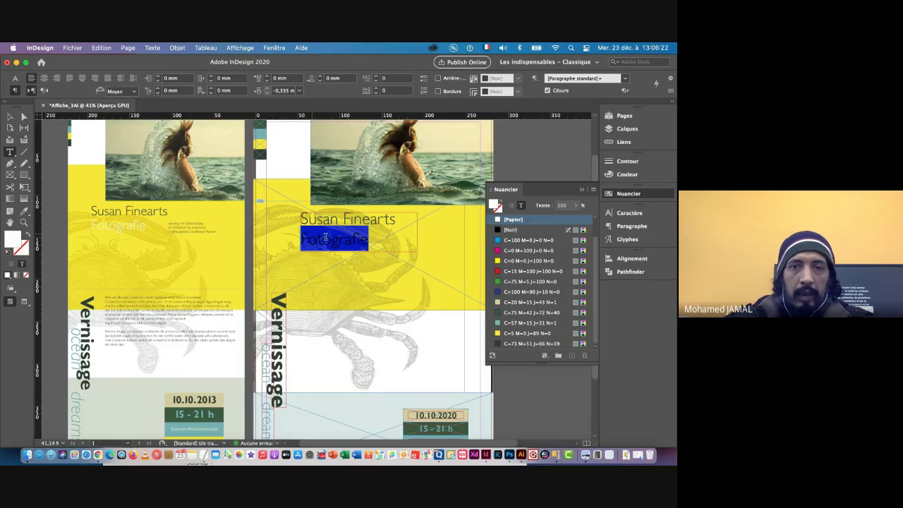
# - Set the font size of both artist heading lines to 58 pt
pyautogui.moveTo(379, 241); pyautogui.dragTo(268, 210)
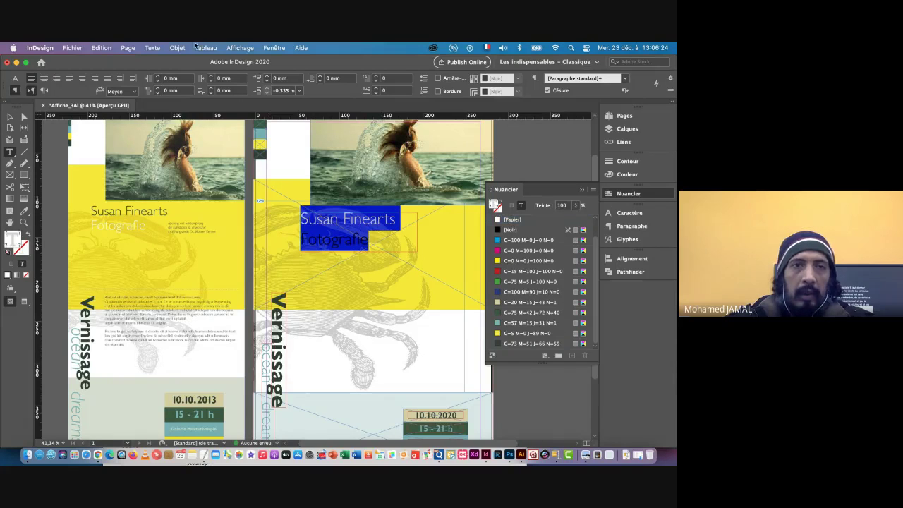
pyautogui.click(15, 78)
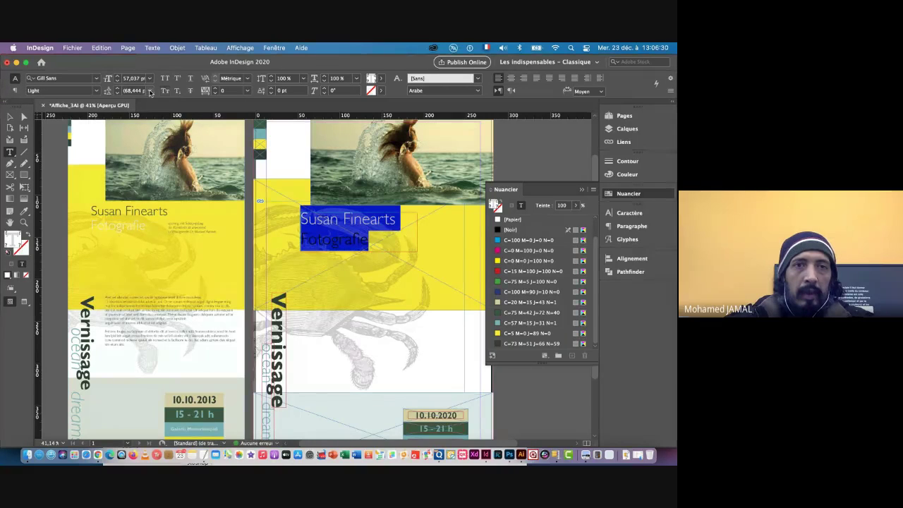
pyautogui.click(117, 80)
pyautogui.click(117, 80)
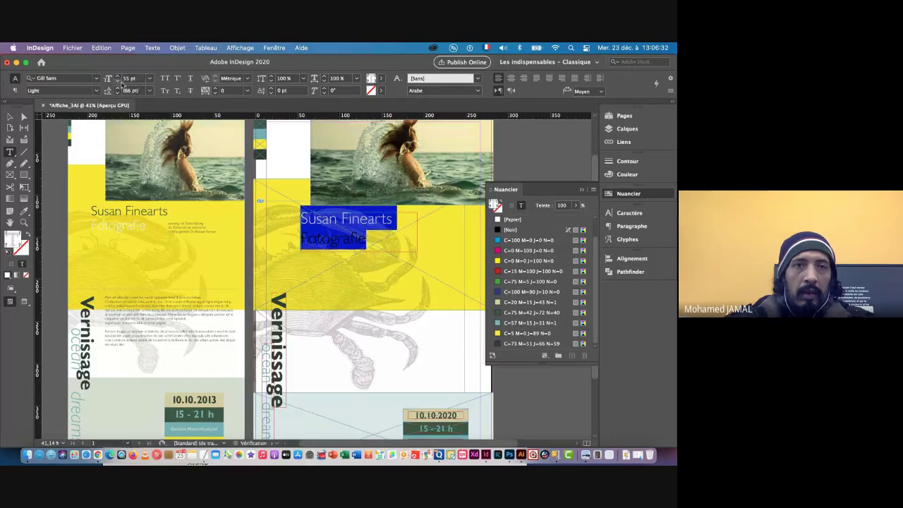
pyautogui.click(118, 77)
pyautogui.click(118, 77)
pyautogui.click(118, 78)
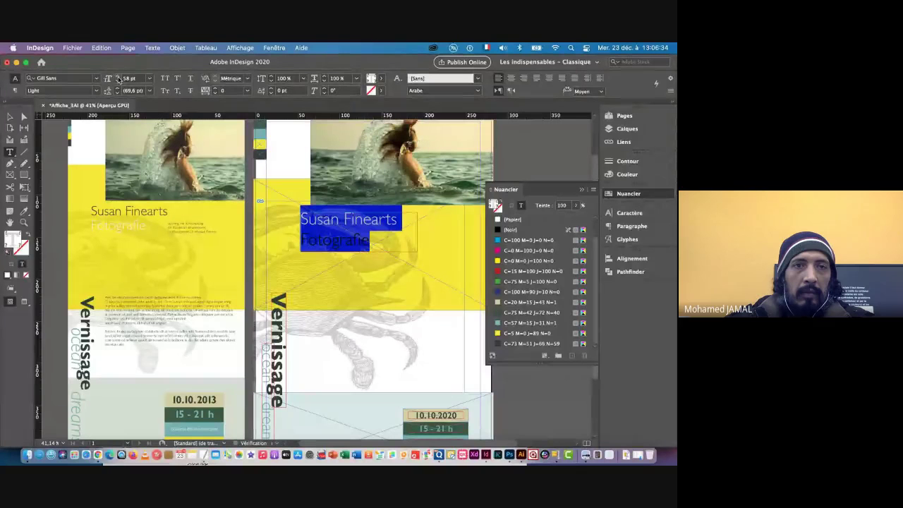
# - Tighten the leading of the two artist heading lines to 50 pt and leave text editing
pyautogui.click(118, 93)
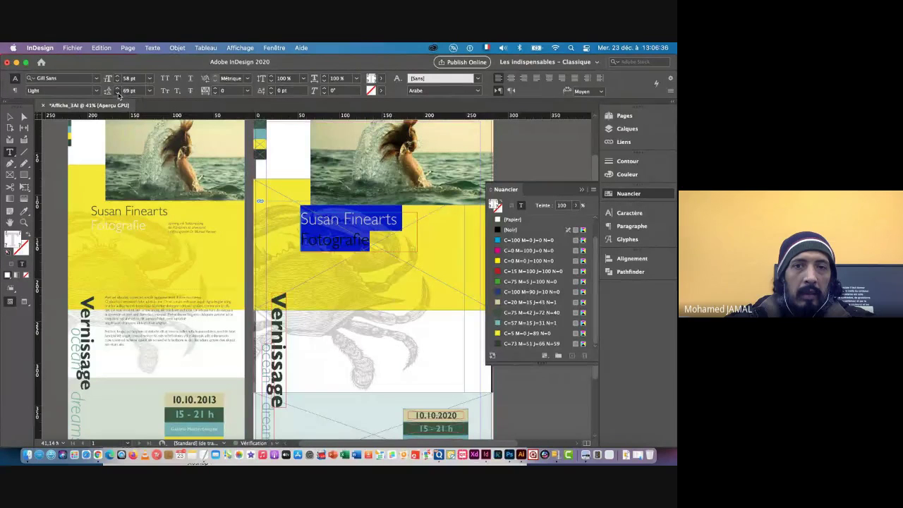
pyautogui.click(117, 92)
pyautogui.click(118, 92)
pyautogui.click(118, 92)
pyautogui.click(118, 92)
pyautogui.click(118, 92)
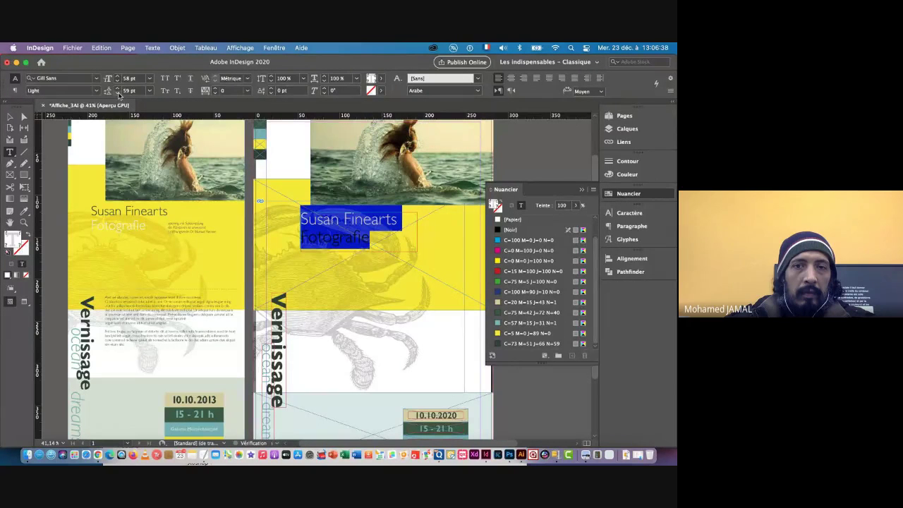
pyautogui.click(117, 92)
pyautogui.click(118, 93)
pyautogui.click(118, 92)
pyautogui.click(118, 93)
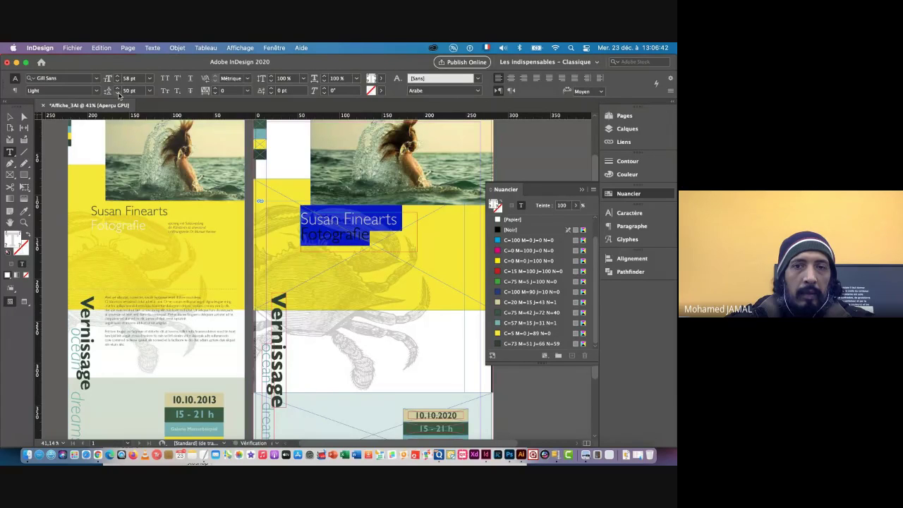
pyautogui.click(10, 116)
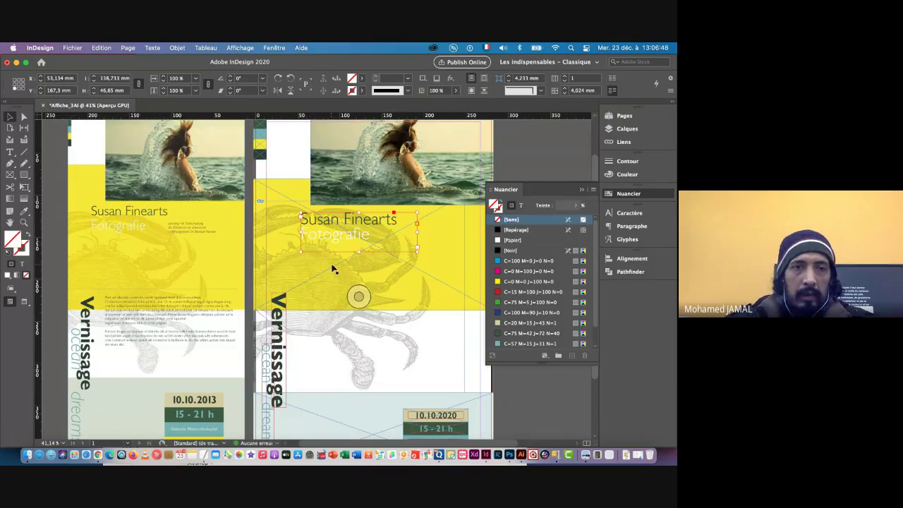
# - Duplicate the artist heading frame to about X 158 mm, Y 190.6 mm, and set the copy's text size to 14 pt
pyautogui.moveTo(391, 269); pyautogui.dragTo(318, 268)
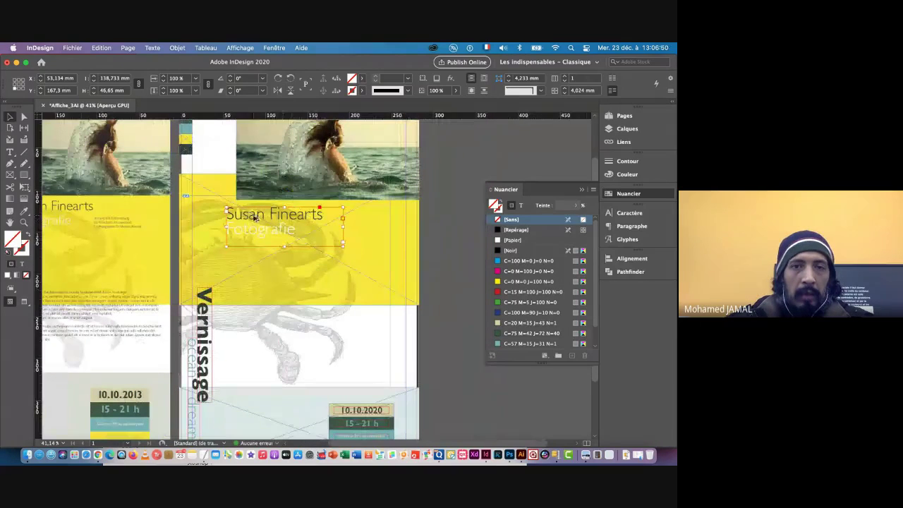
pyautogui.moveTo(258, 226); pyautogui.dragTo(372, 256)
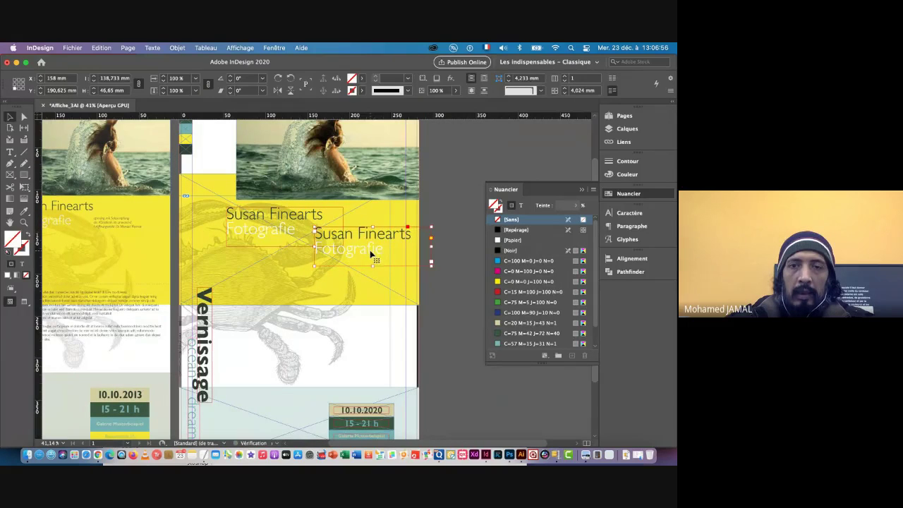
pyautogui.doubleClick(372, 255)
pyautogui.press('super+a')
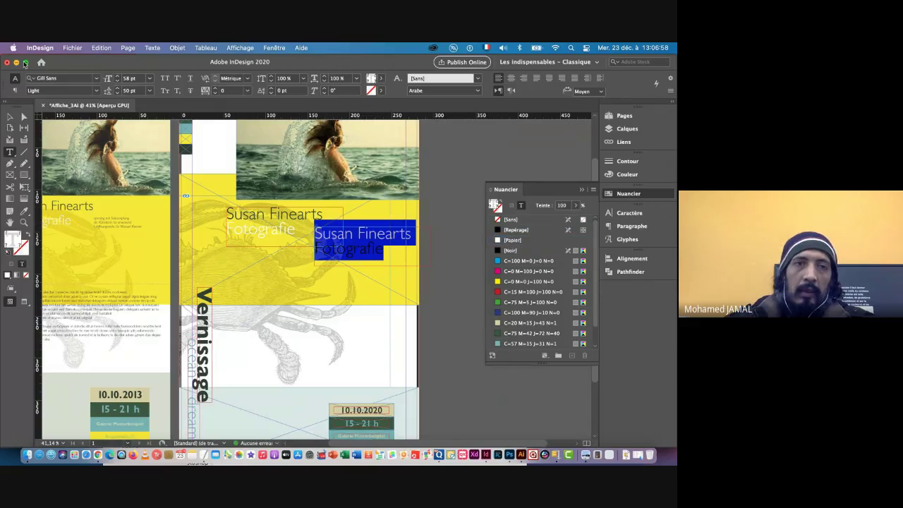
pyautogui.click(130, 77)
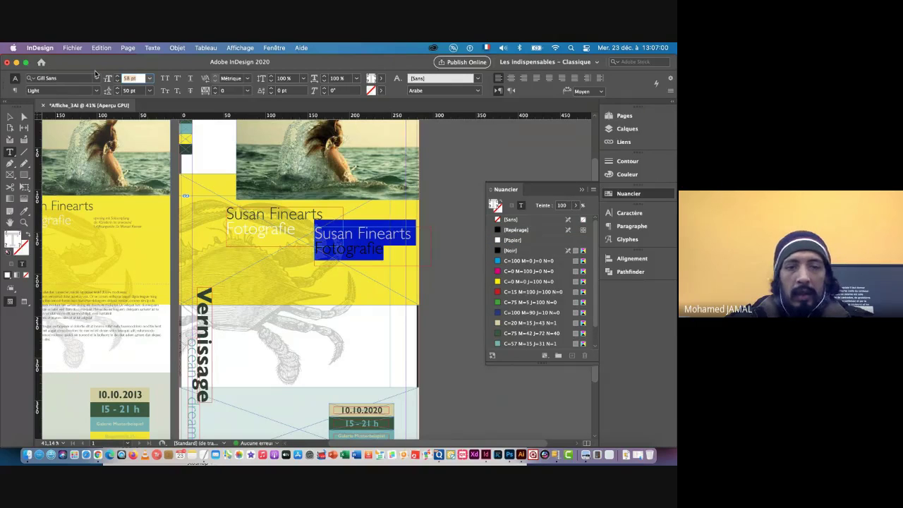
pyautogui.press('Return')
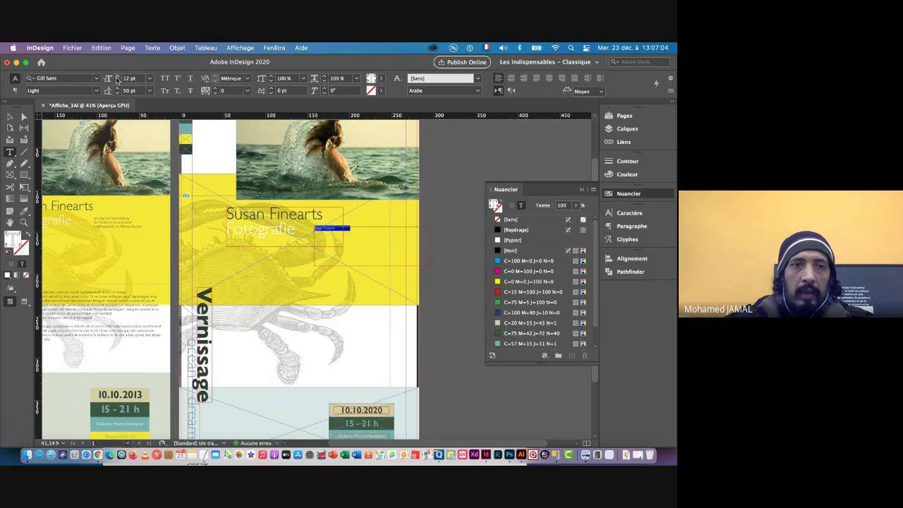
pyautogui.click(117, 76)
pyautogui.click(117, 76)
# - Copy the line starting "opening mit Sektempfang" from the texte document and replace the duplicated frame's text with it
pyautogui.press('super+Tab')
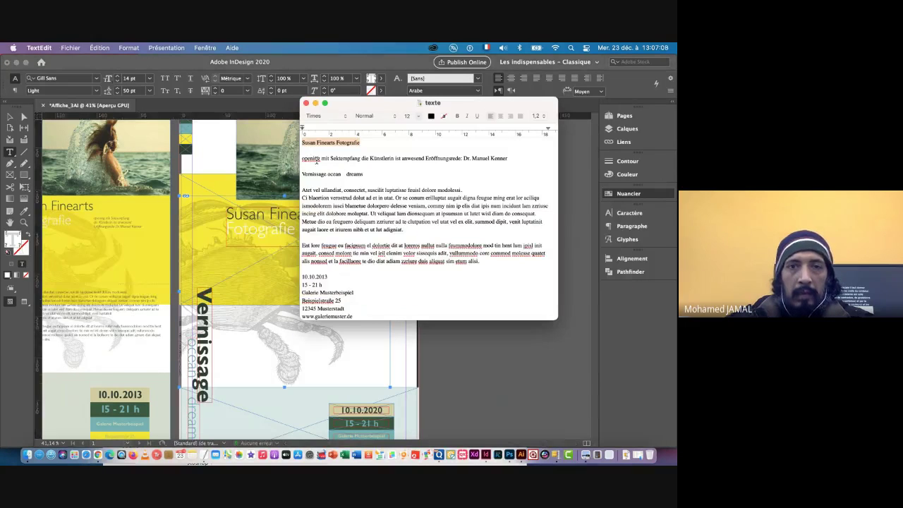
pyautogui.moveTo(511, 159); pyautogui.dragTo(284, 159)
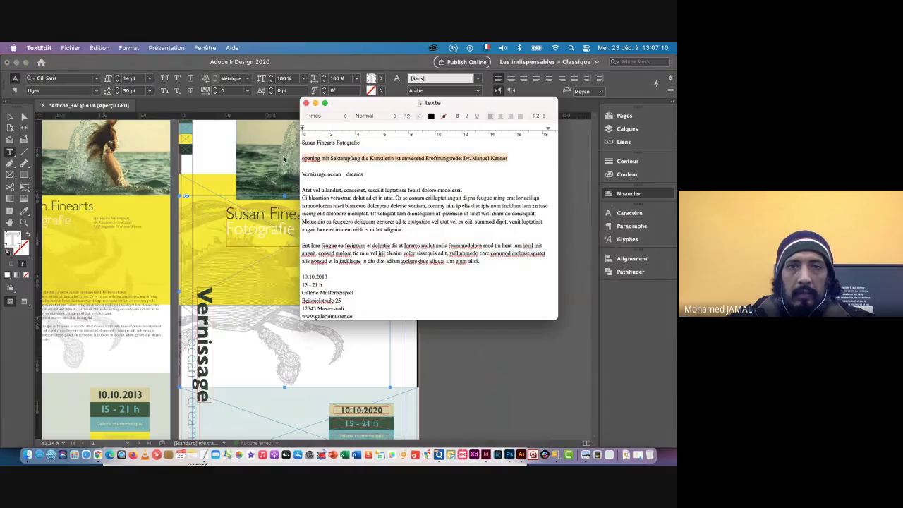
pyautogui.press('super+c')
pyautogui.press('super+Tab')
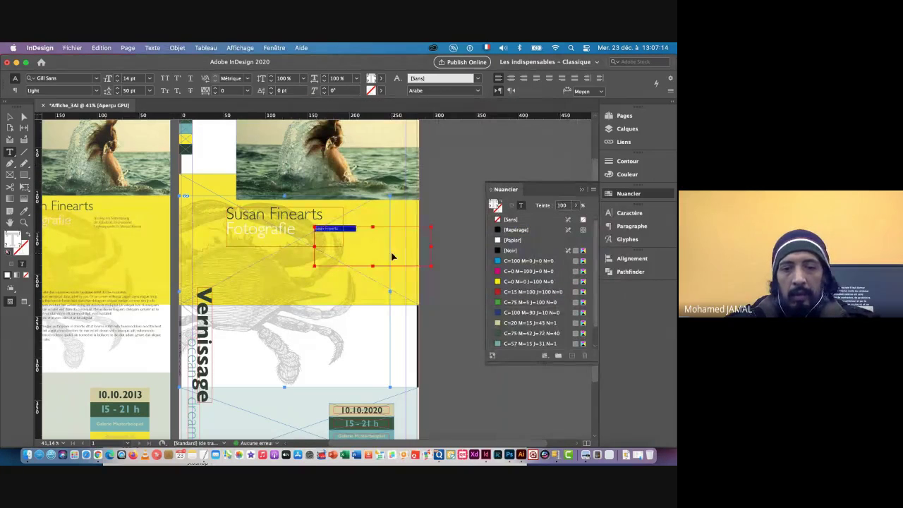
pyautogui.press('super+v')
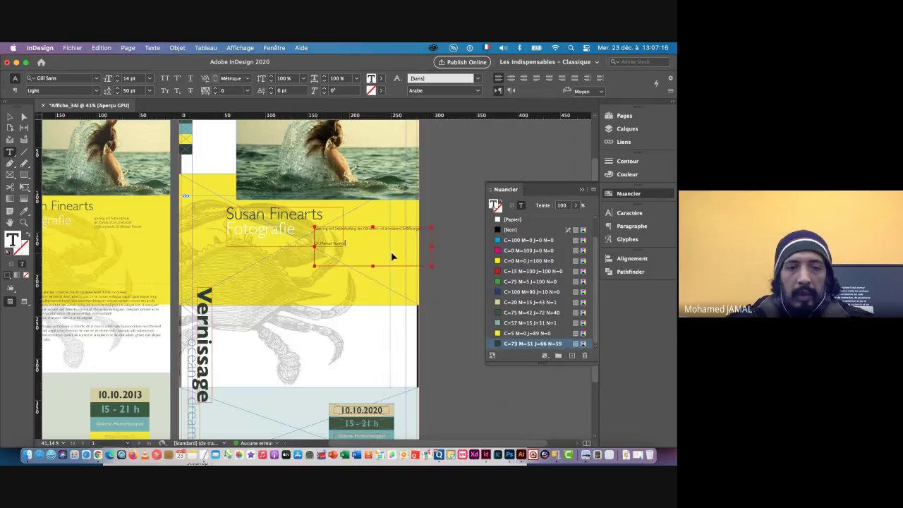
# - Set the leading of the opening text in the duplicated frame to 16 pt and leave text editing
pyautogui.press('super+a')
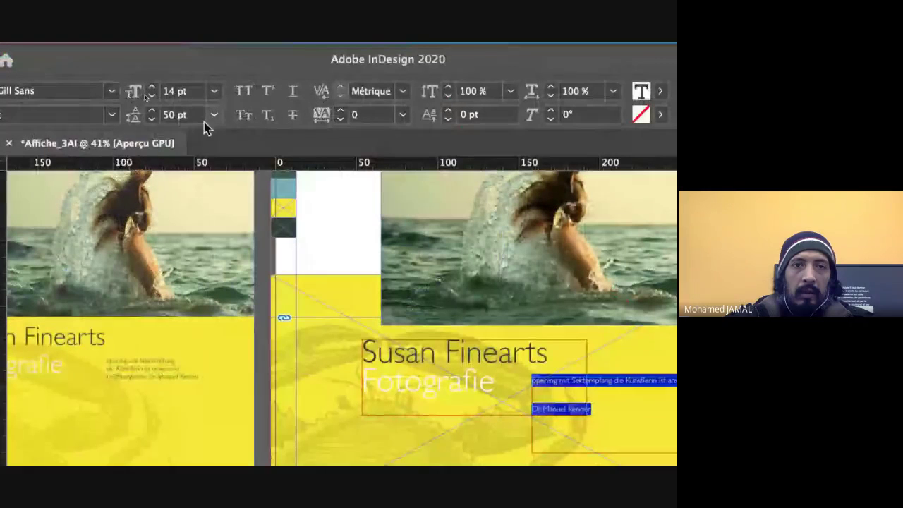
pyautogui.click(113, 89)
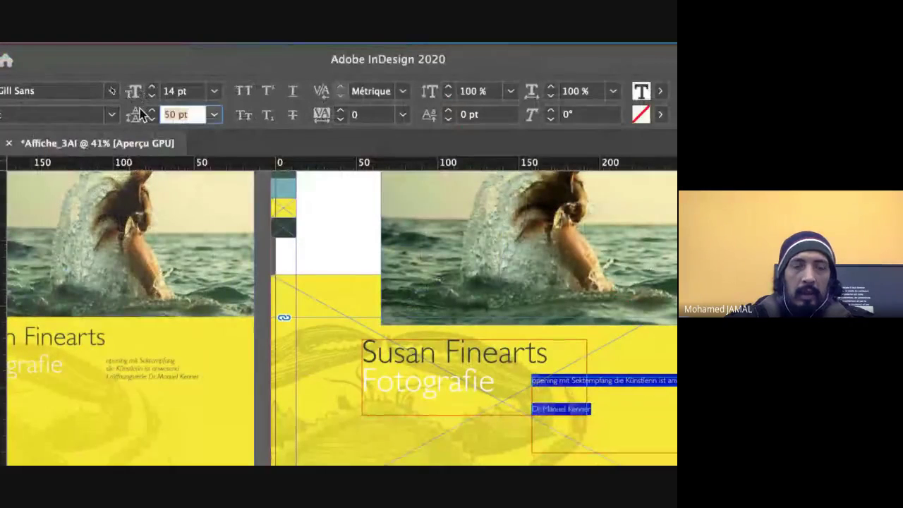
pyautogui.write('16')
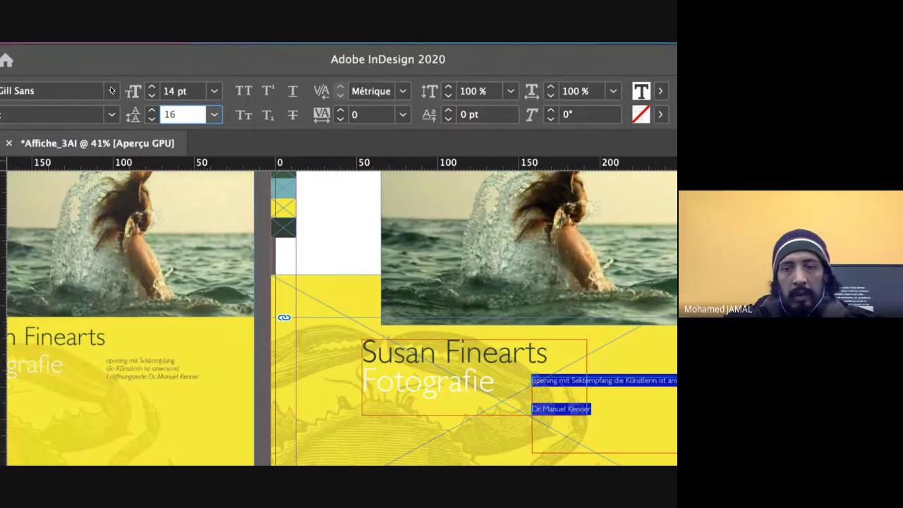
pyautogui.press('Return')
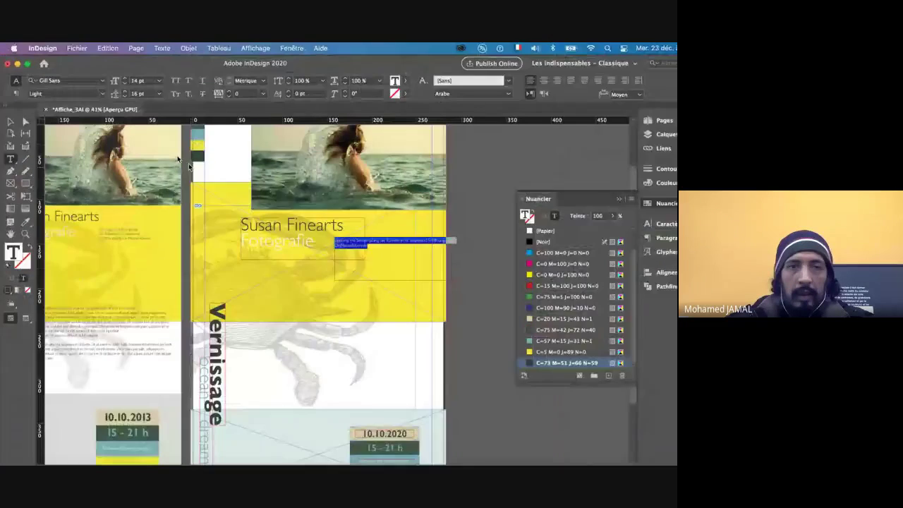
pyautogui.press('Escape')
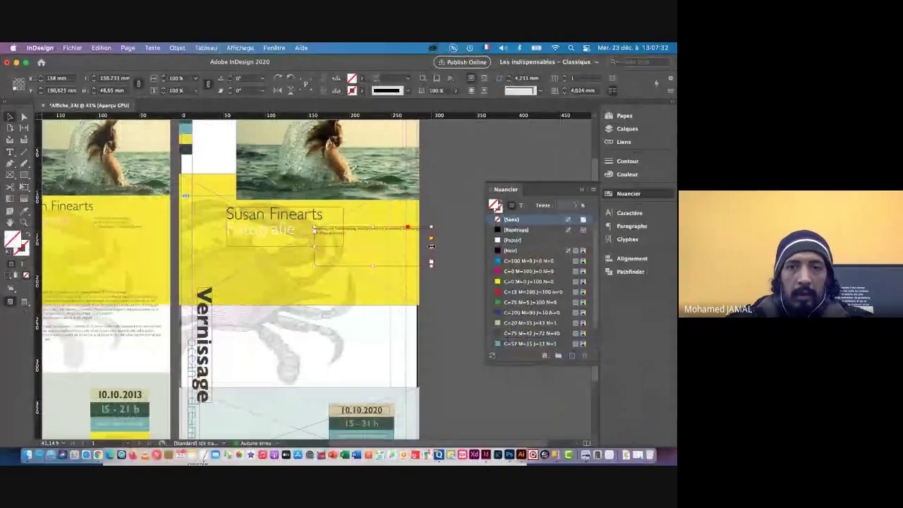
# - Shrink the opening text frame to about 76.2 × 31.4 mm, shift it to X 178 mm, and preview the poster
pyautogui.moveTo(430, 245); pyautogui.dragTo(348, 254)
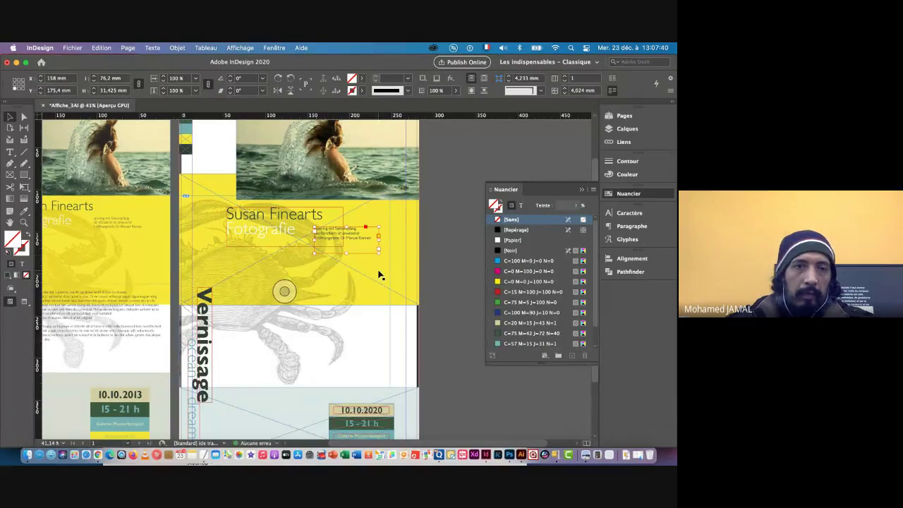
pyautogui.hotkey('shift', 'Right')
pyautogui.hotkey('shift', 'Right')
pyautogui.hotkey('shift', 'Right')
pyautogui.hotkey('shift', 'Right')
pyautogui.hotkey('shift', 'Right')
pyautogui.hotkey('shift', 'Right')
pyautogui.hotkey('shift', 'Right')
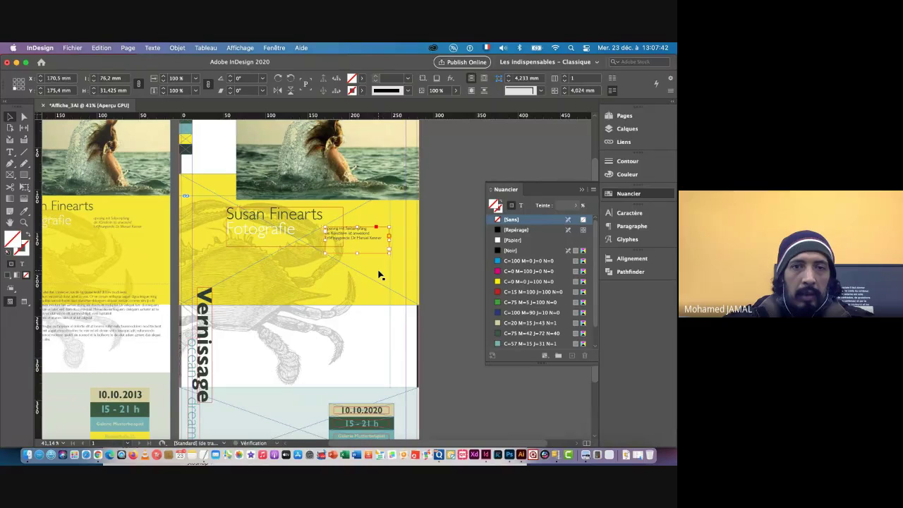
pyautogui.hotkey('shift', 'Right')
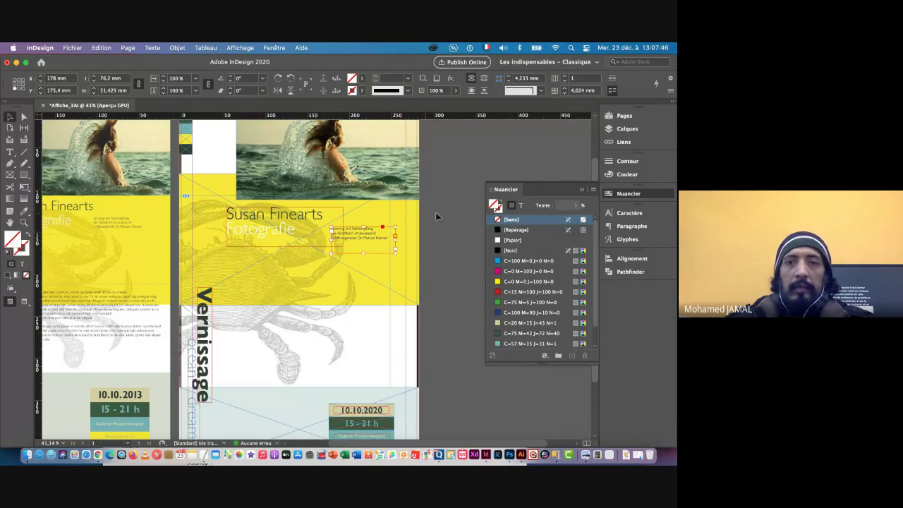
pyautogui.click(469, 235)
pyautogui.press('w')
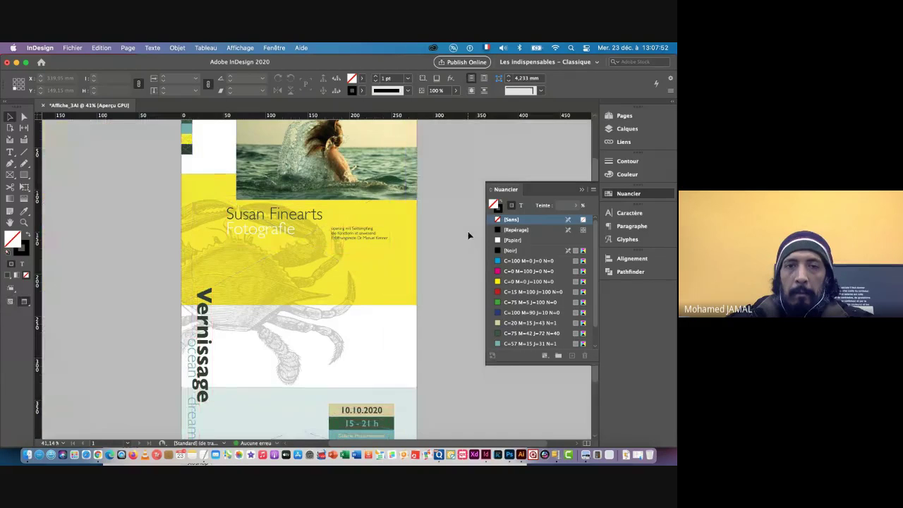
# - Return to the normal view and duplicate the opening text frame beside the Vernissage title, enlarging the copy to about 203.2 × 94.8 mm
pyautogui.press('w')
pyautogui.moveTo(333, 286); pyautogui.dragTo(392, 222)
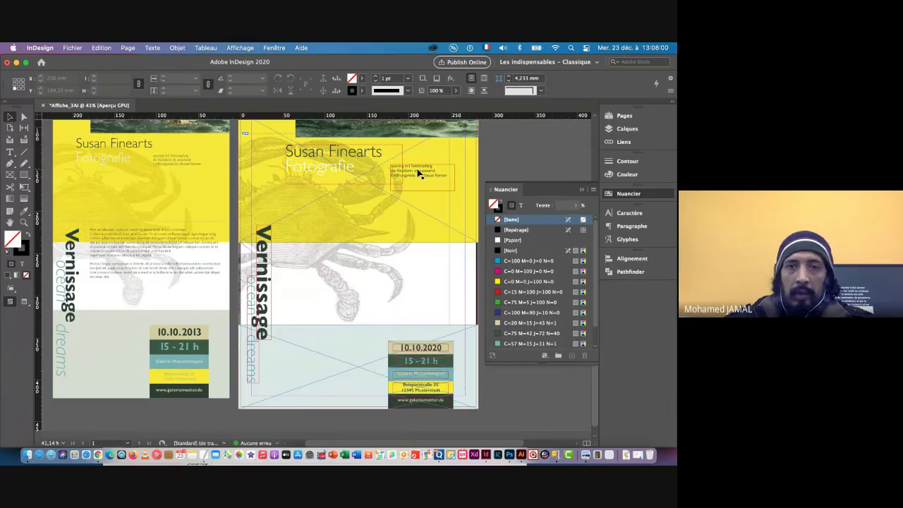
pyautogui.moveTo(418, 173); pyautogui.dragTo(464, 309)
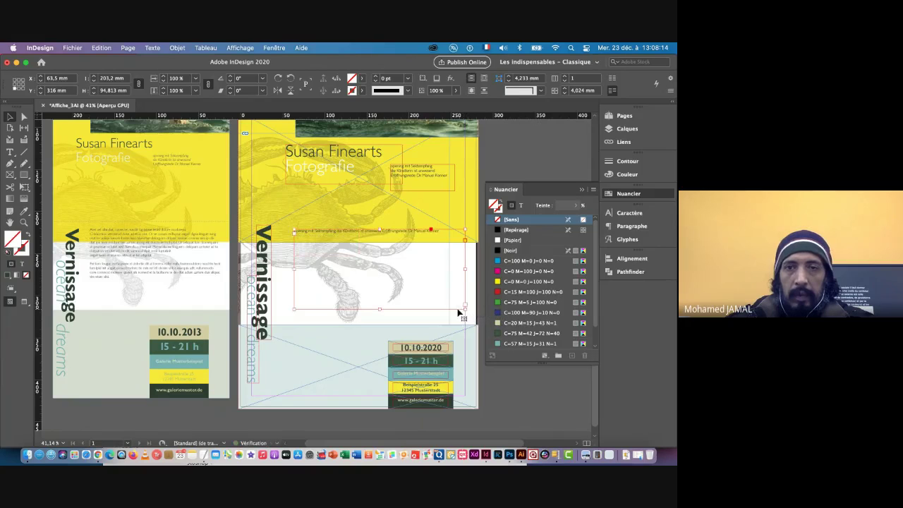
# - Copy the two paragraphs starting "Atet vel ullandiat" from the texte document in TextEdit and replace the enlarged InDesign frame's text with them
pyautogui.press('super+Tab')
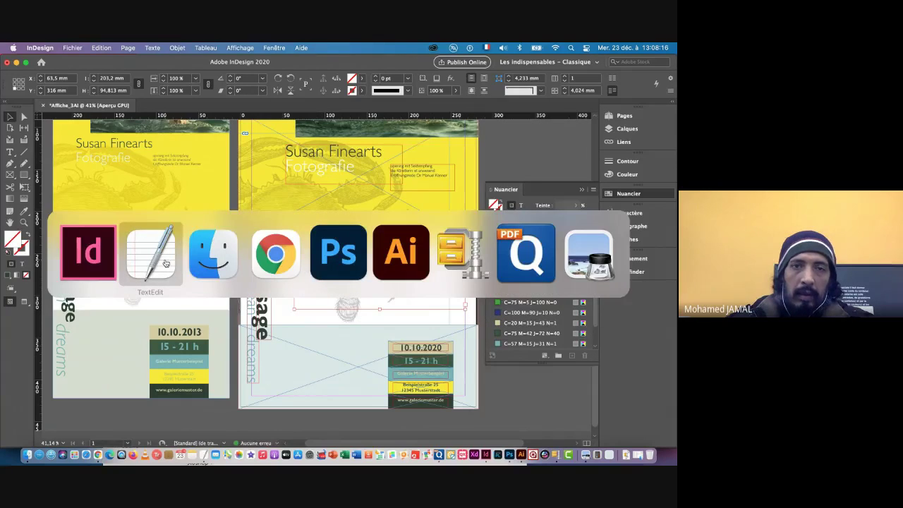
pyautogui.moveTo(489, 269); pyautogui.dragTo(295, 189)
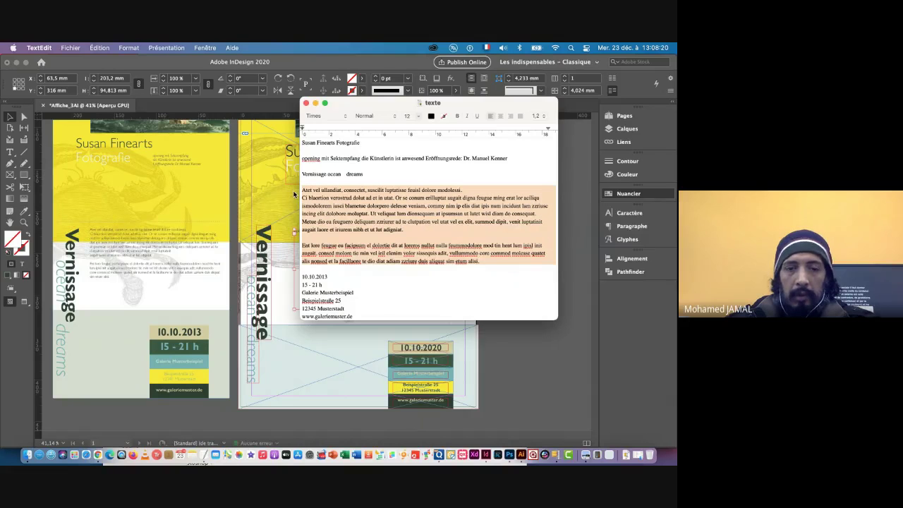
pyautogui.press('super+Tab')
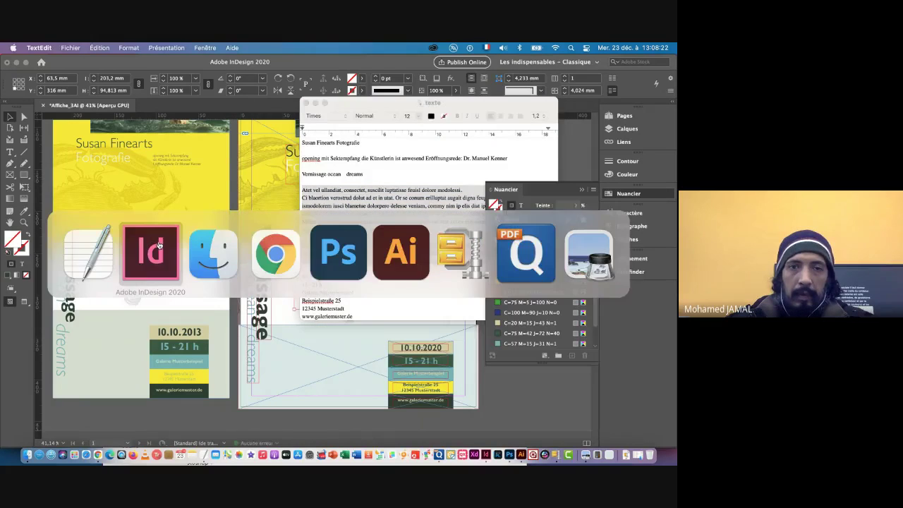
pyautogui.doubleClick(334, 235)
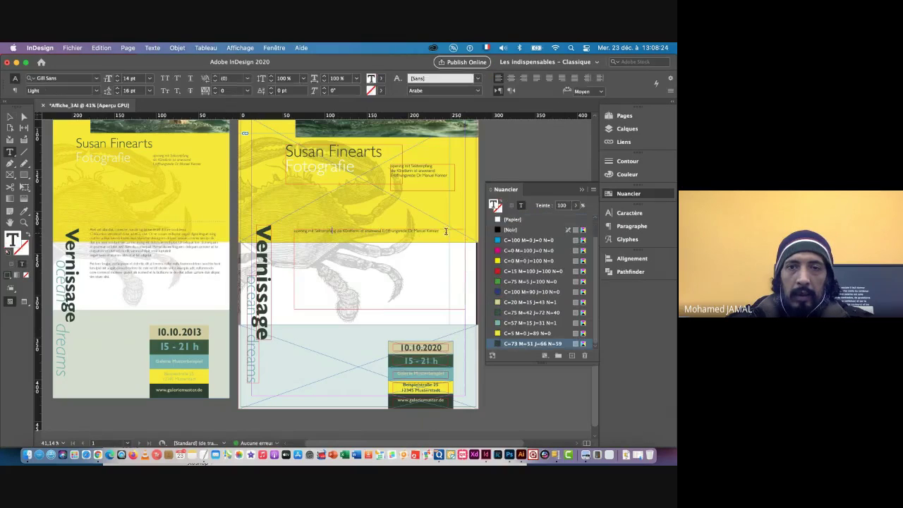
pyautogui.moveTo(446, 231); pyautogui.dragTo(225, 224)
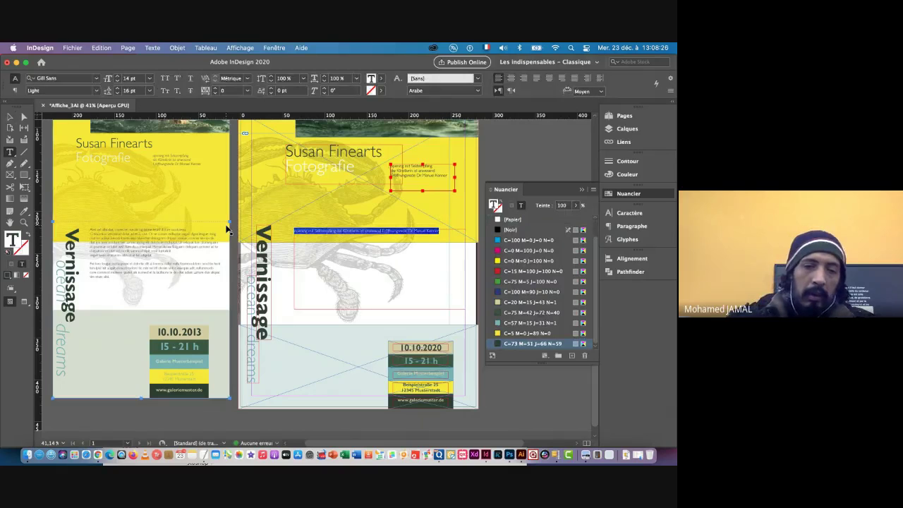
pyautogui.press('super+v')
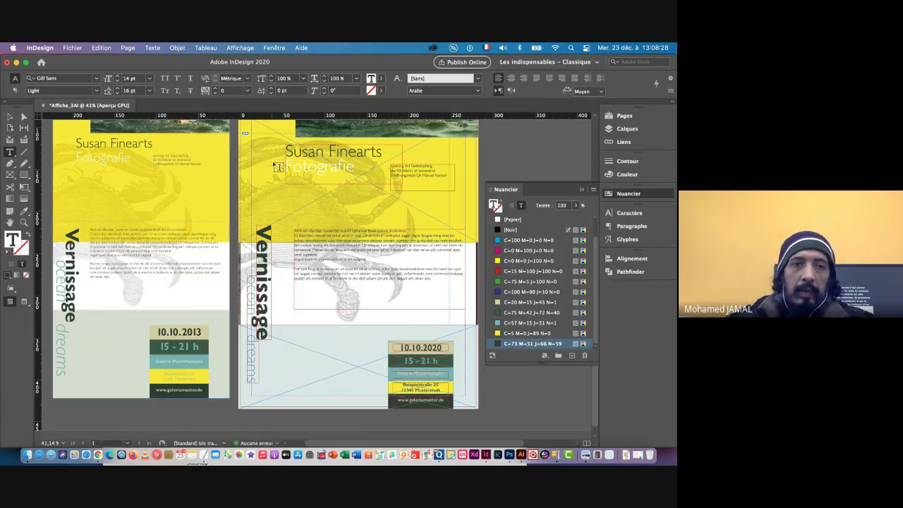
pyautogui.click(11, 116)
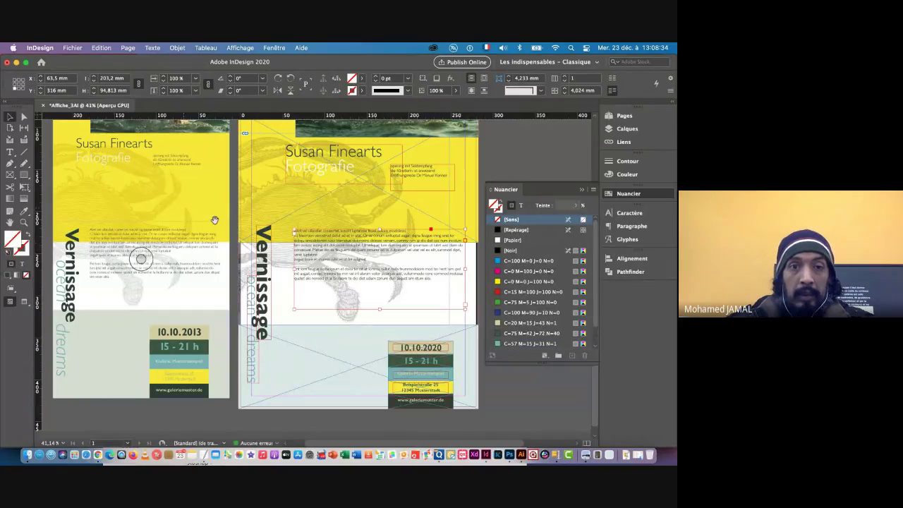
# - Inspect the reference poster's dotted line up close and delete the reference poster beside the page
pyautogui.moveTo(179, 210); pyautogui.dragTo(368, 266)
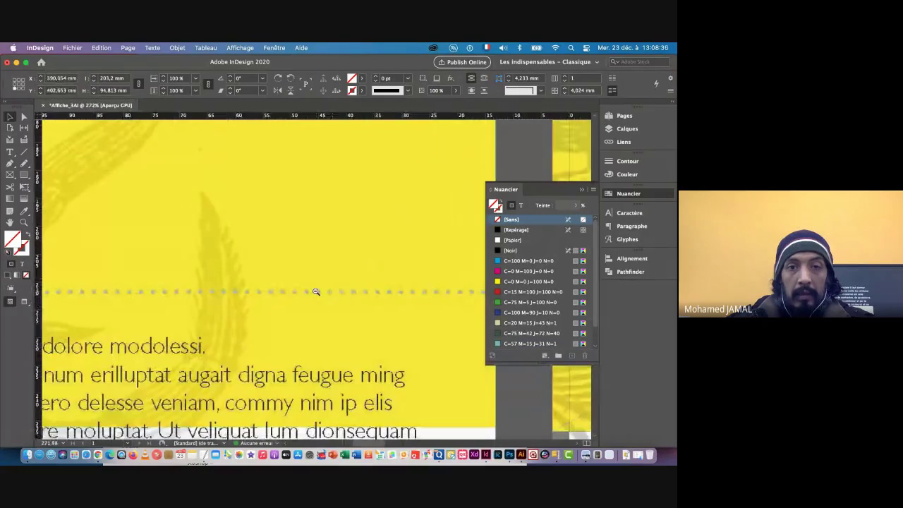
pyautogui.moveTo(316, 292); pyautogui.dragTo(284, 294)
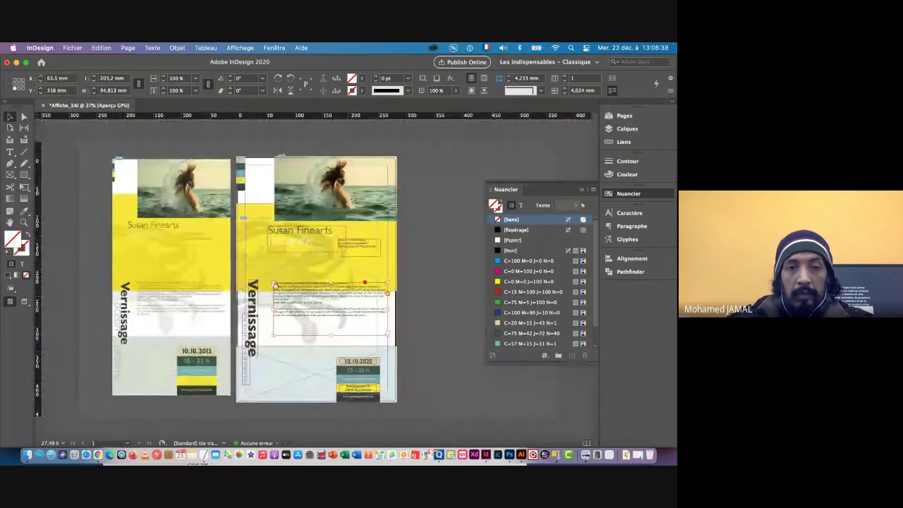
pyautogui.click(439, 289)
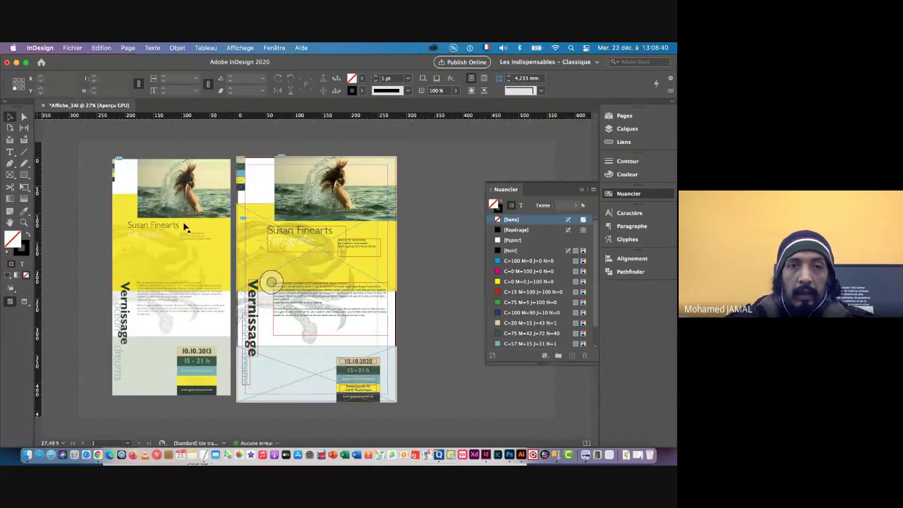
pyautogui.click(138, 190)
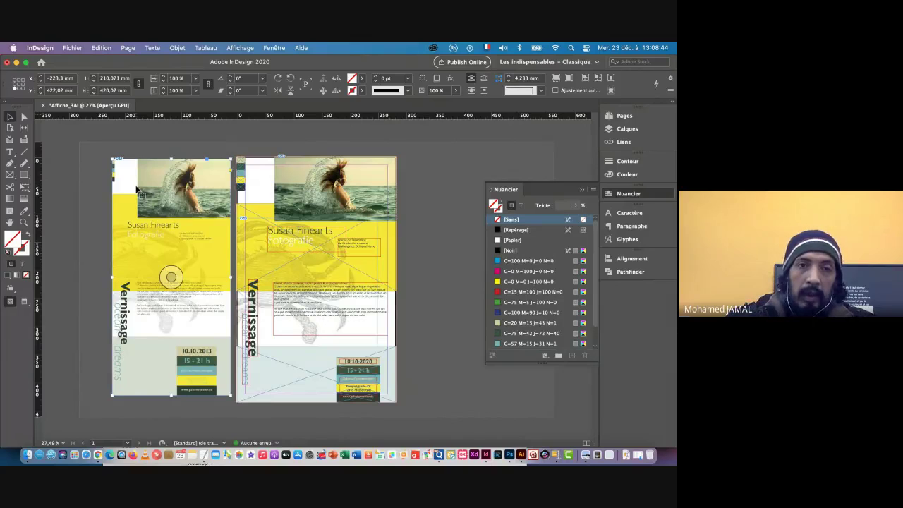
pyautogui.press('Delete')
# - Draw a horizontal line about 285.4 mm long across the full poster width, just above the body text at about Y 211 mm
pyautogui.moveTo(323, 286); pyautogui.dragTo(385, 284)
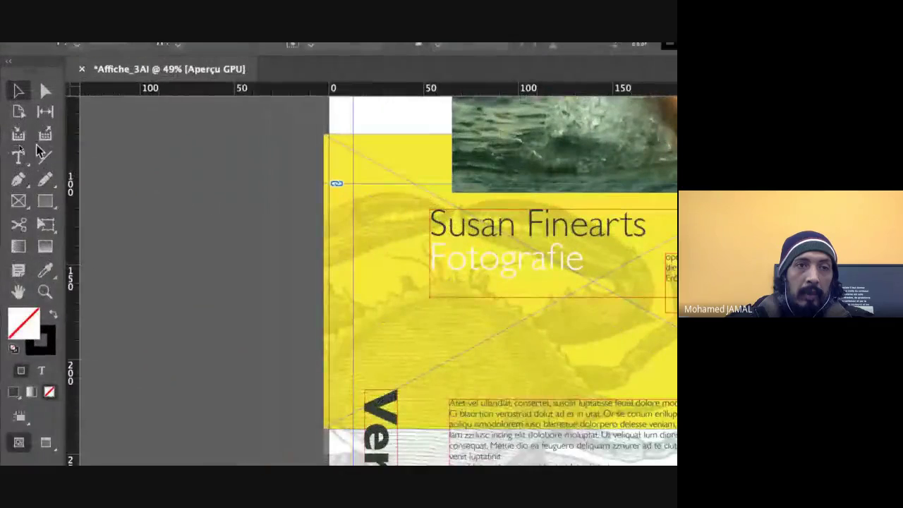
pyautogui.click(46, 158)
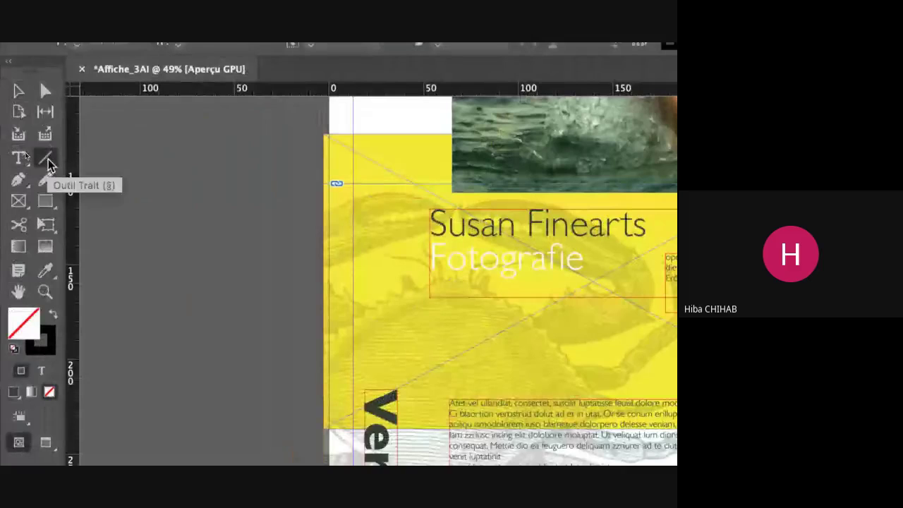
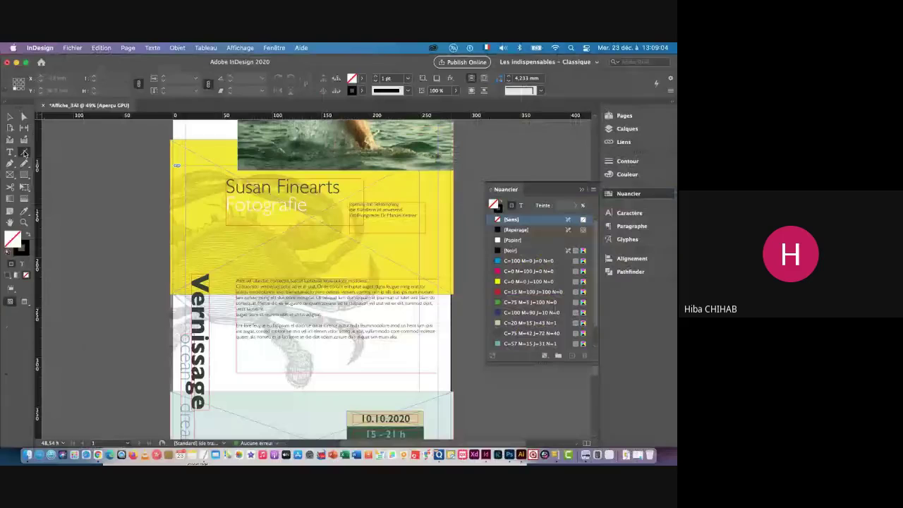
pyautogui.click(24, 152)
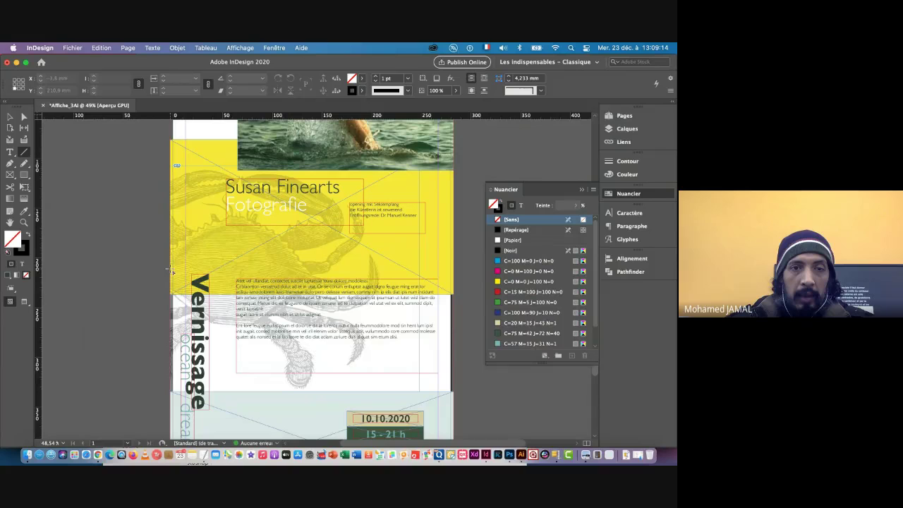
pyautogui.moveTo(171, 270); pyautogui.dragTo(454, 274)
pyautogui.press('super+space')
pyautogui.moveTo(362, 275); pyautogui.dragTo(397, 289)
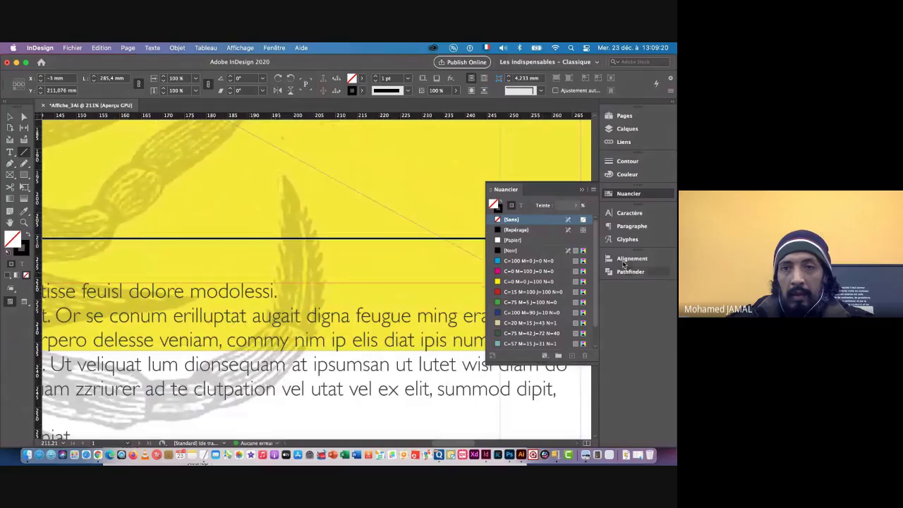
# - Colour the horizontal line's stroke with the dark green swatch C=75 M=42 J=72 N=40
pyautogui.click(510, 250)
pyautogui.scroll(-2, 522, 268)
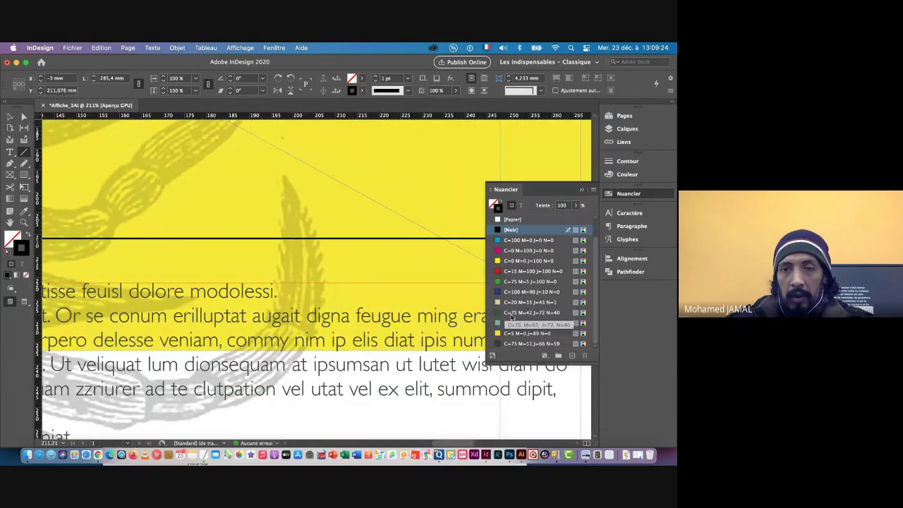
pyautogui.click(512, 315)
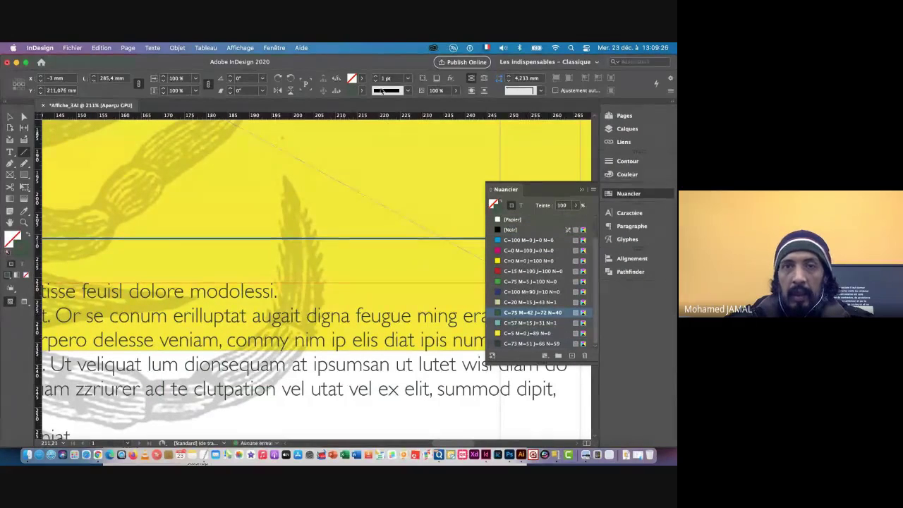
# - Set the line's stroke type to Points japonais and its weight to 2 pt
pyautogui.click(621, 162)
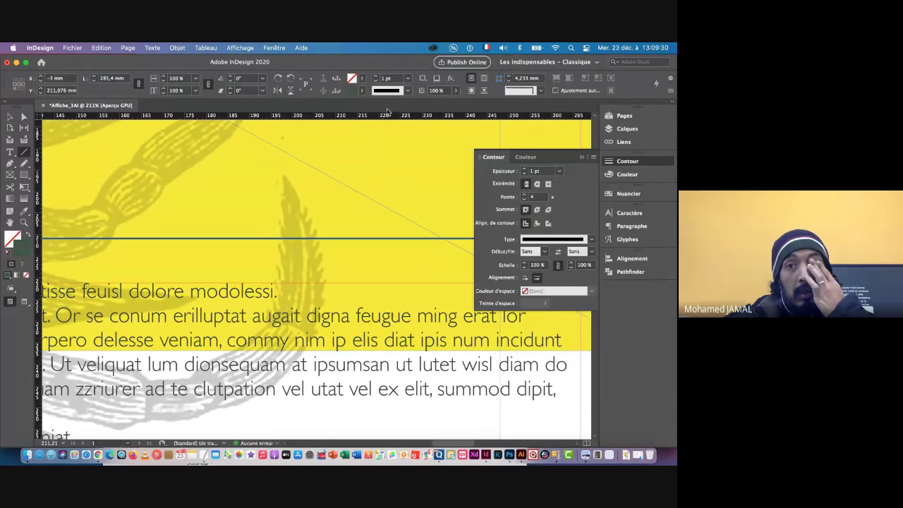
pyautogui.click(407, 91)
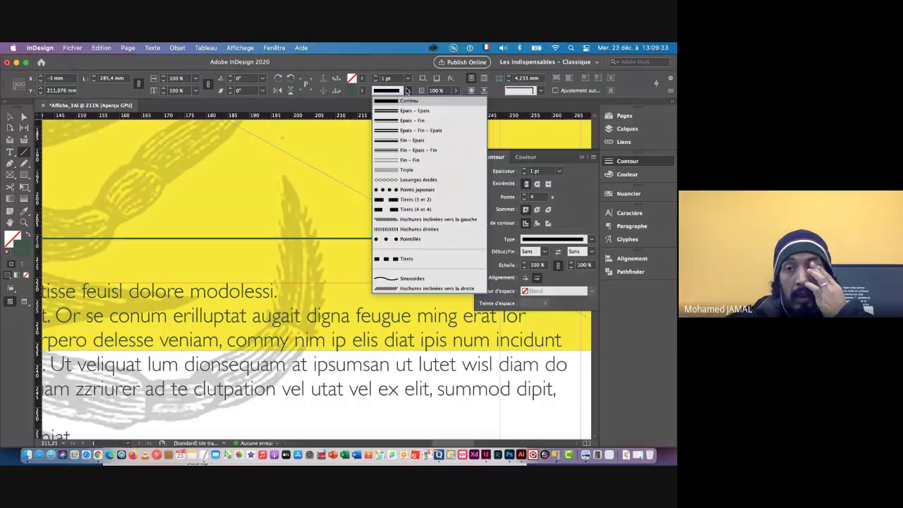
pyautogui.click(573, 198)
pyautogui.click(591, 240)
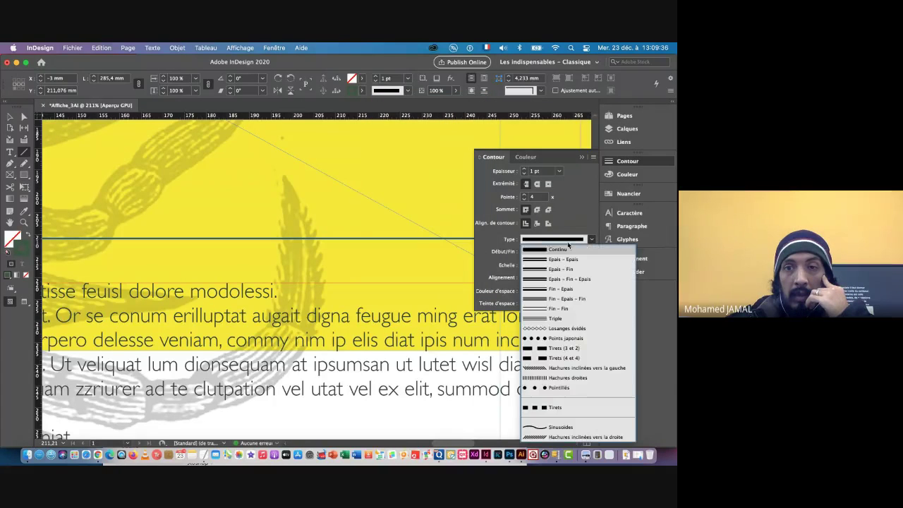
pyautogui.click(543, 340)
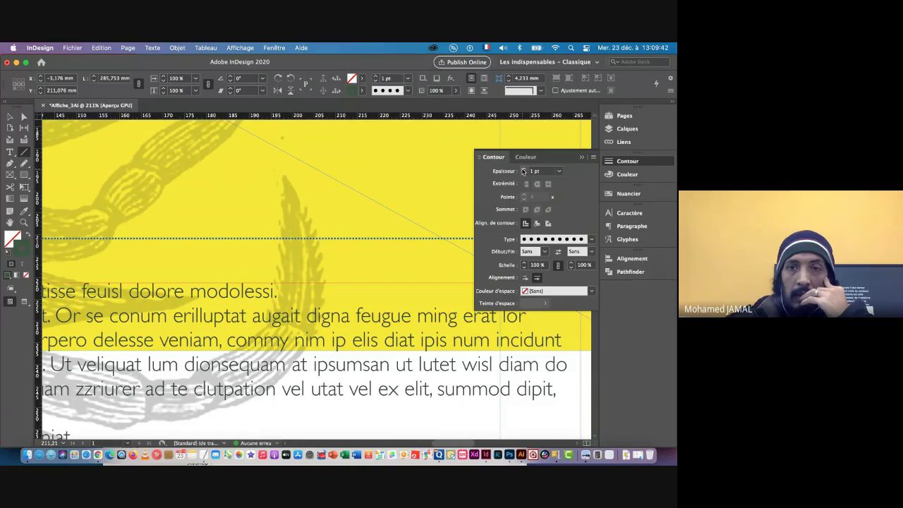
pyautogui.click(523, 169)
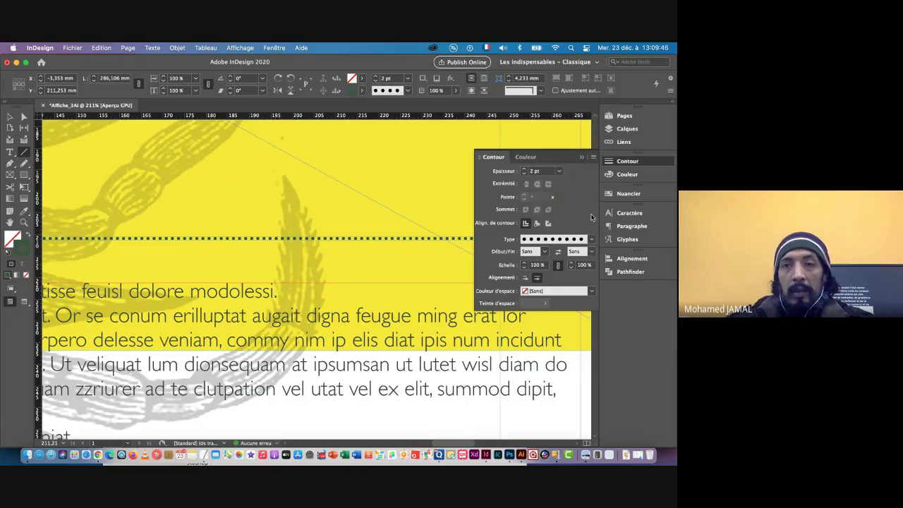
pyautogui.click(582, 157)
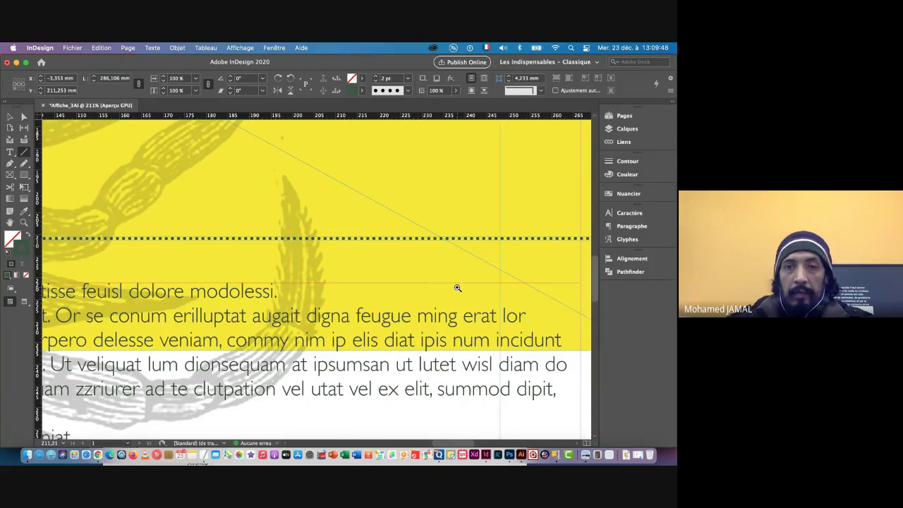
# - Centre the dotted divider line vertically on the page by aligning it to the page, and deselect it
pyautogui.moveTo(458, 288); pyautogui.dragTo(290, 284)
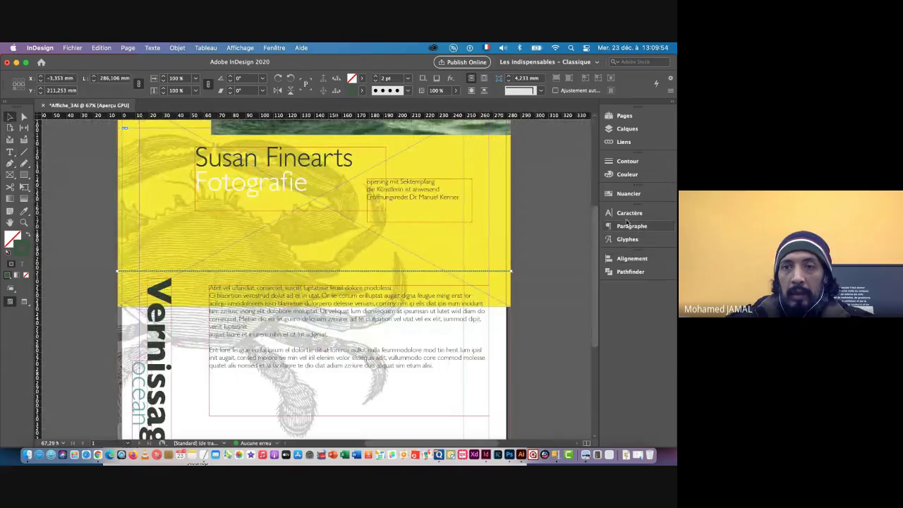
pyautogui.click(626, 259)
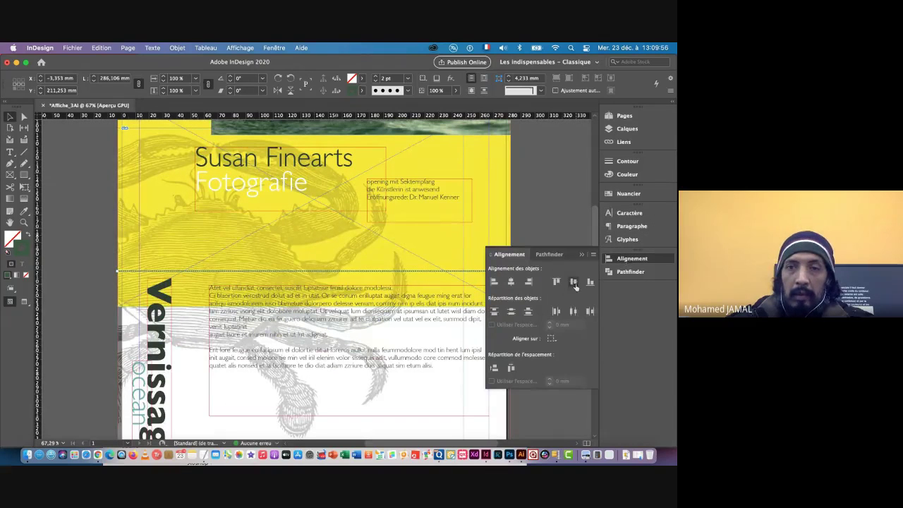
pyautogui.click(552, 339)
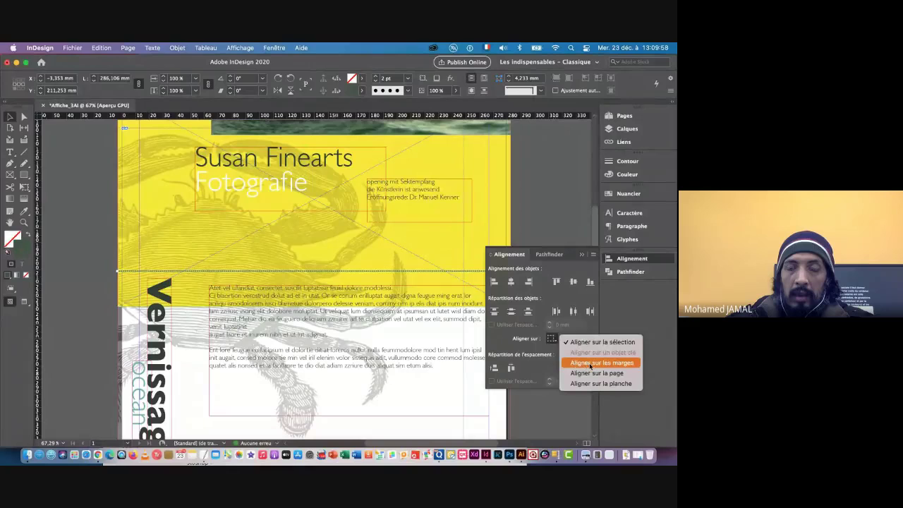
pyautogui.click(600, 373)
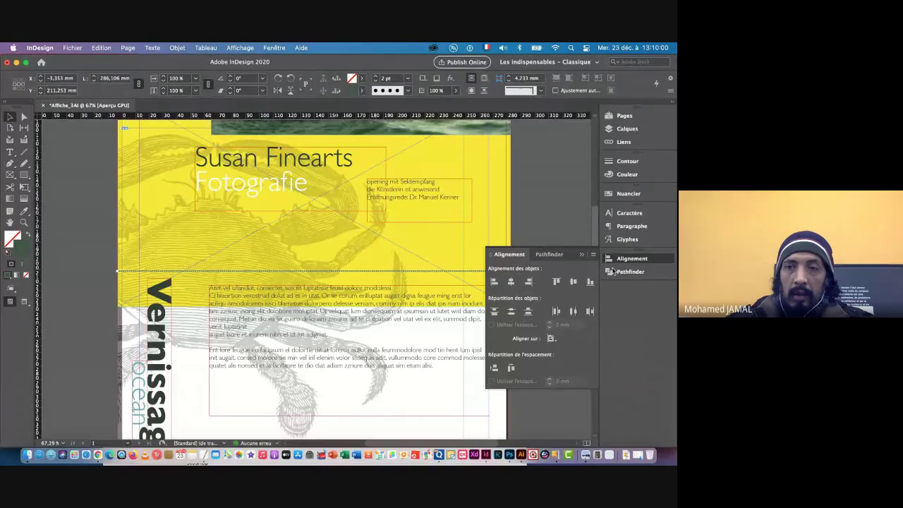
pyautogui.click(574, 282)
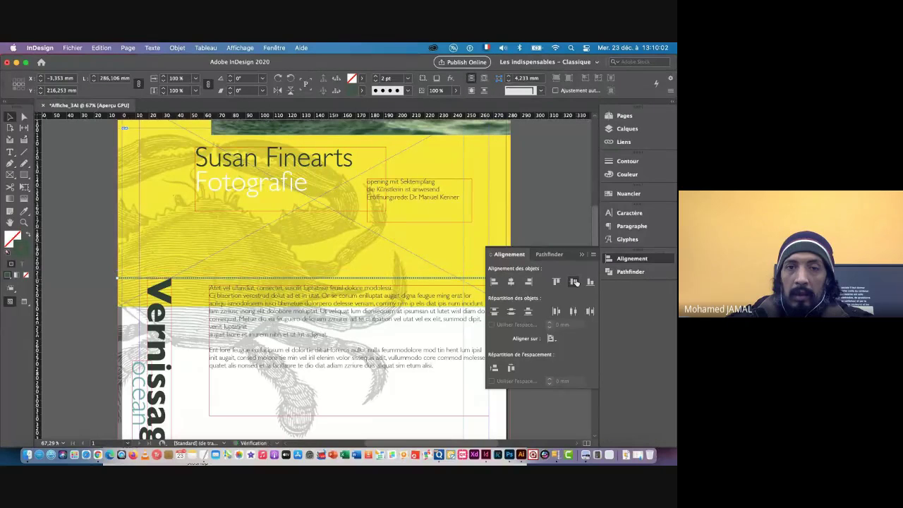
pyautogui.click(581, 254)
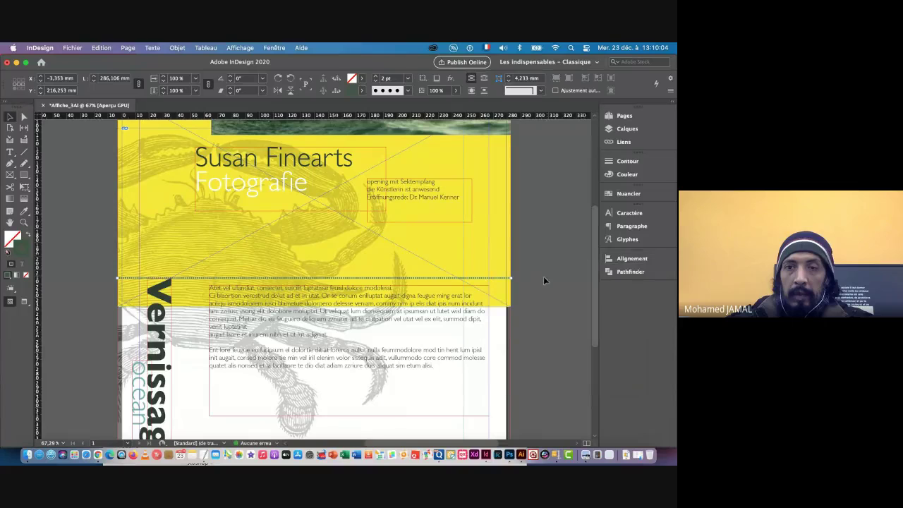
pyautogui.click(543, 281)
# - Hide the guides and frame edges with the preview screen mode and examine the whole poster
pyautogui.scroll(-3, 479, 311)
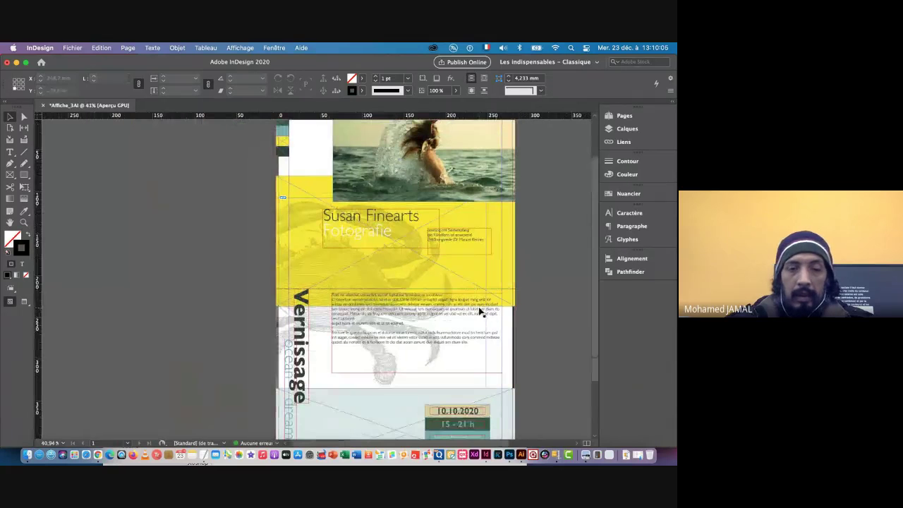
pyautogui.press('w')
pyautogui.press('super+space')
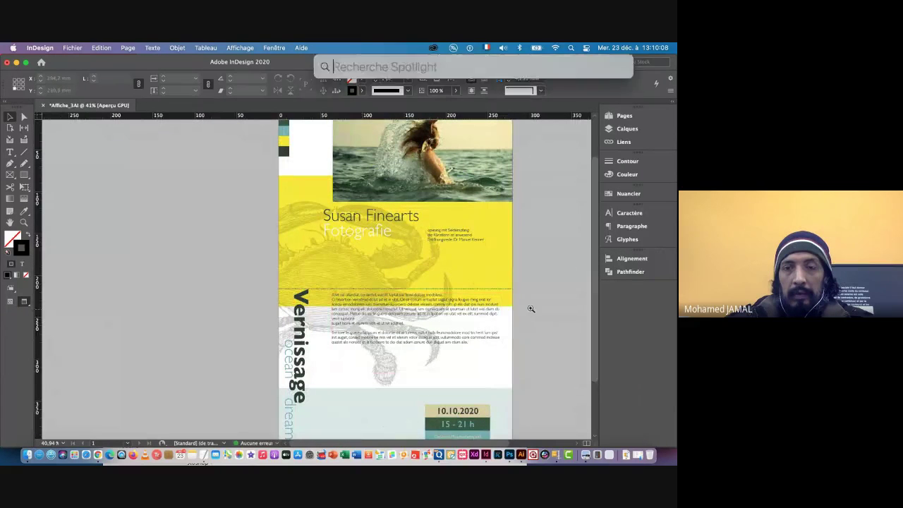
pyautogui.press('Escape')
pyautogui.scroll(-2, 507, 308)
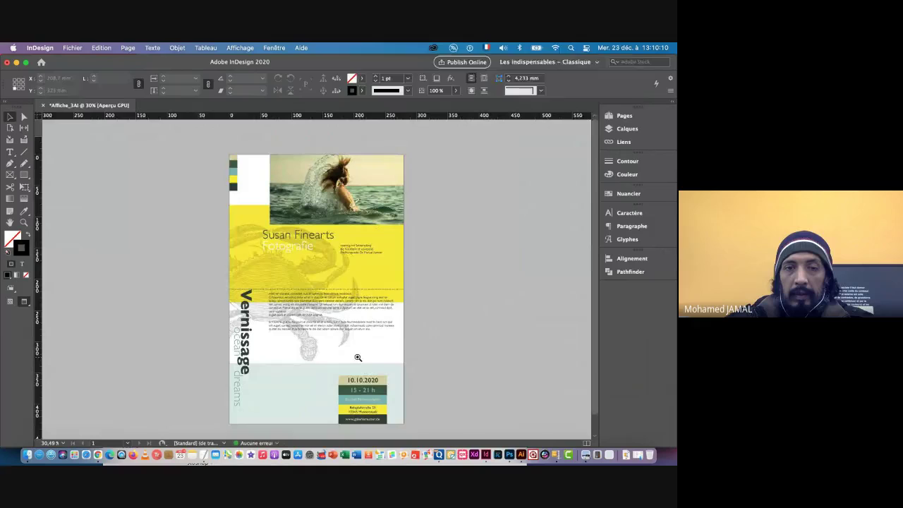
pyautogui.scroll(2, 369, 355)
pyautogui.scroll(-2, 397, 348)
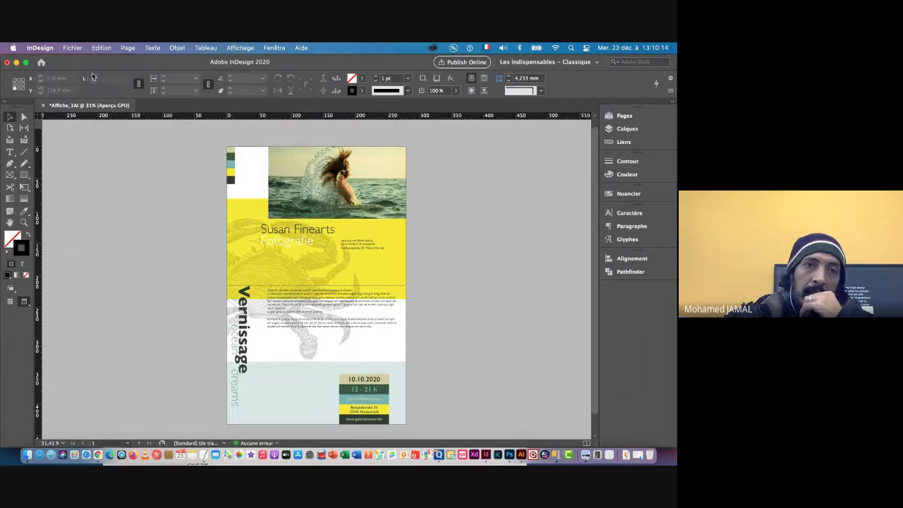
# - Start saving the poster as Affiche_3AI and choose the Tutorials folder inside Documents as its location
pyautogui.click(71, 48)
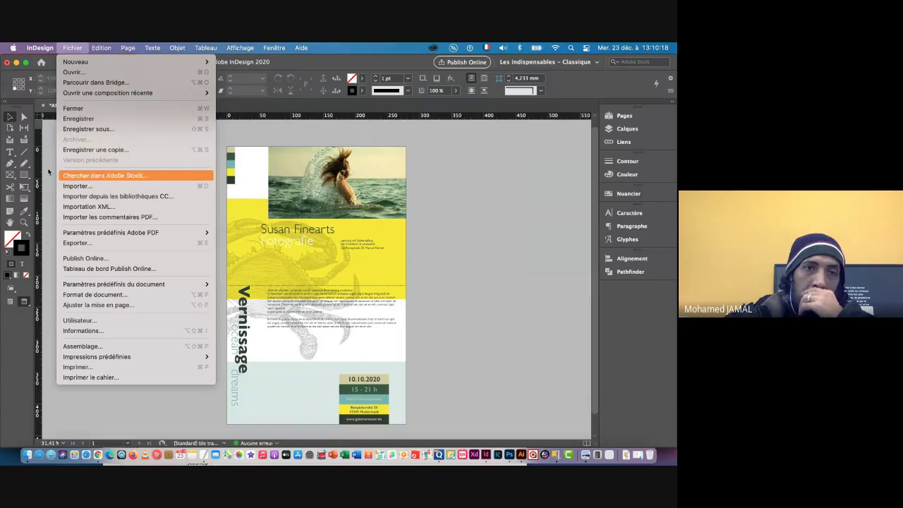
pyautogui.click(95, 119)
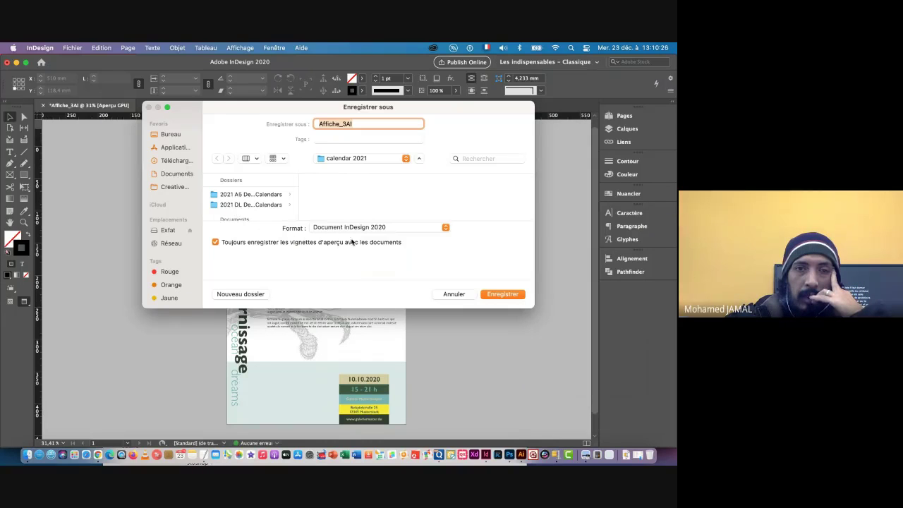
pyautogui.click(170, 176)
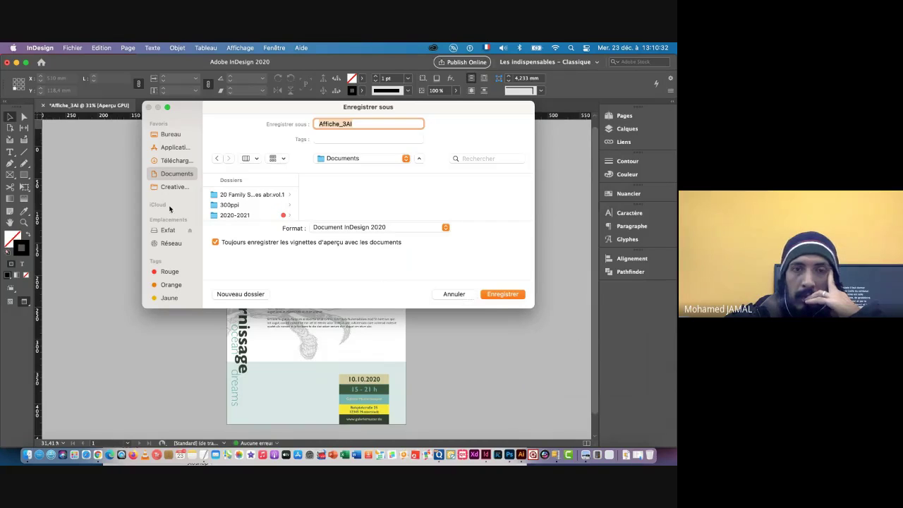
pyautogui.scroll(-10, 229, 216)
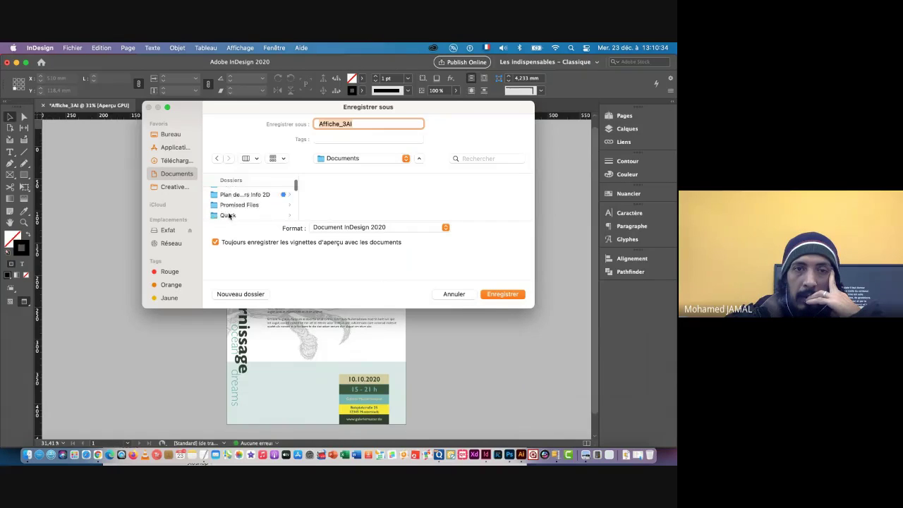
pyautogui.scroll(-5, 229, 216)
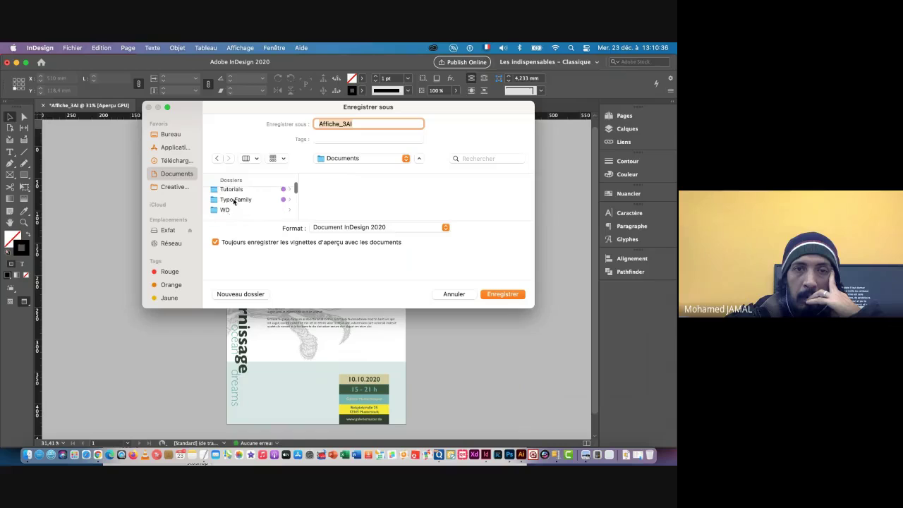
pyautogui.scroll(-3, 243, 210)
pyautogui.scroll(-3, 245, 218)
pyautogui.scroll(5, 246, 218)
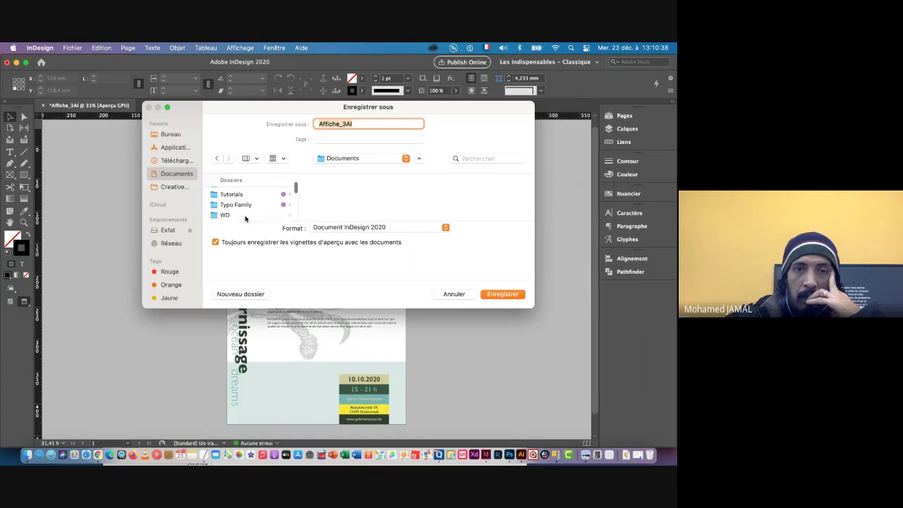
pyautogui.scroll(4, 245, 218)
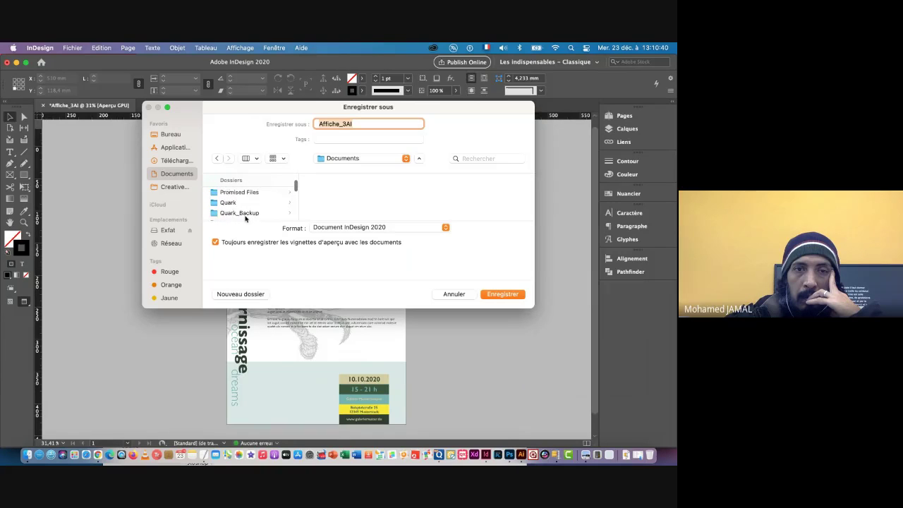
pyautogui.scroll(-3, 245, 218)
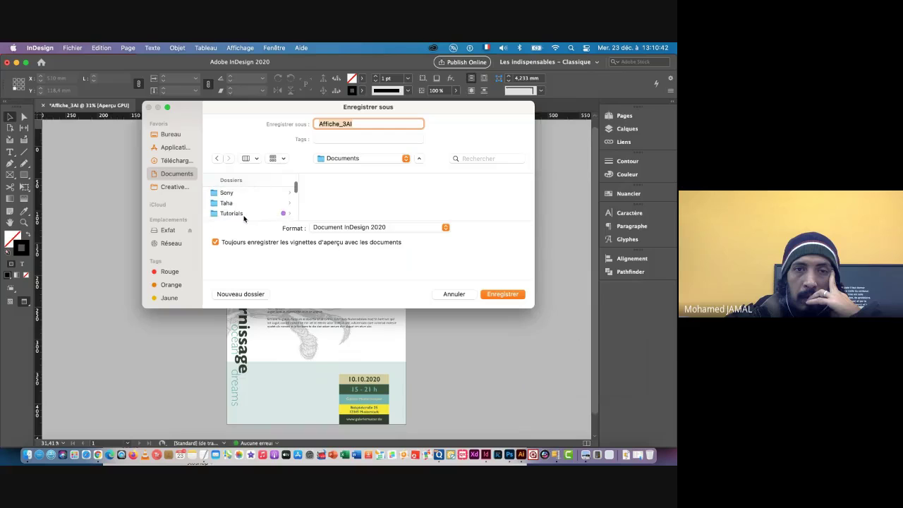
pyautogui.click(236, 215)
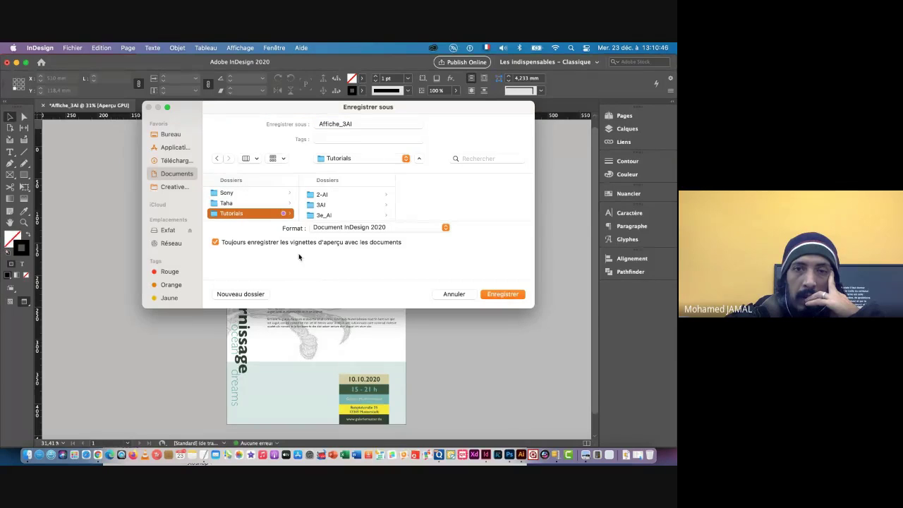
# - Keep the file format at Document InDesign 2020 and save the poster
pyautogui.click(387, 229)
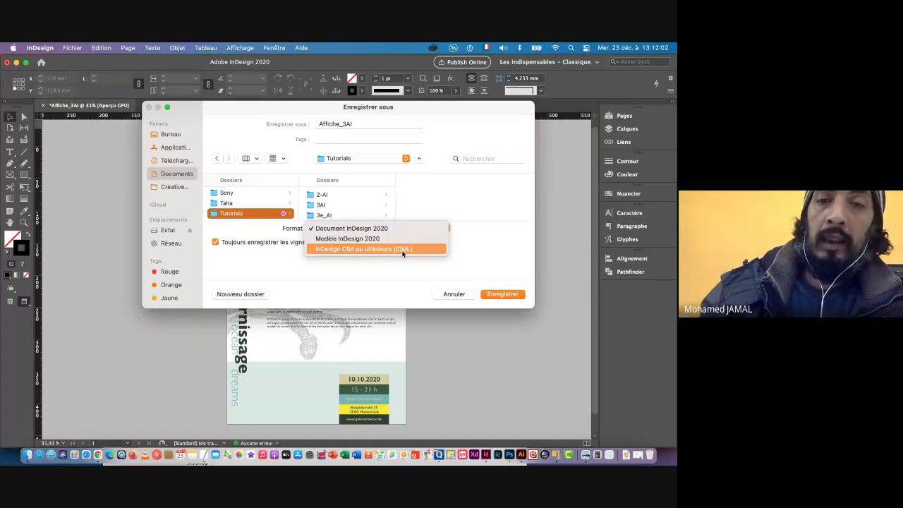
pyautogui.click(352, 230)
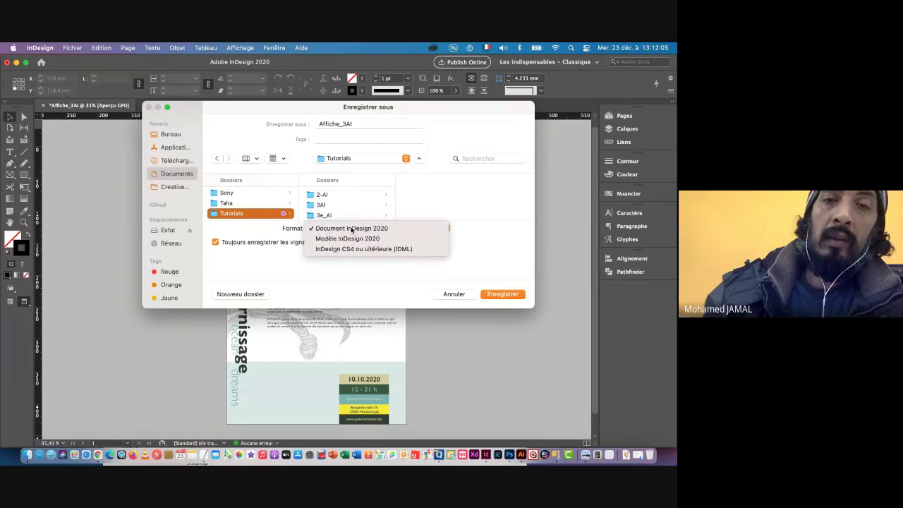
pyautogui.click(498, 296)
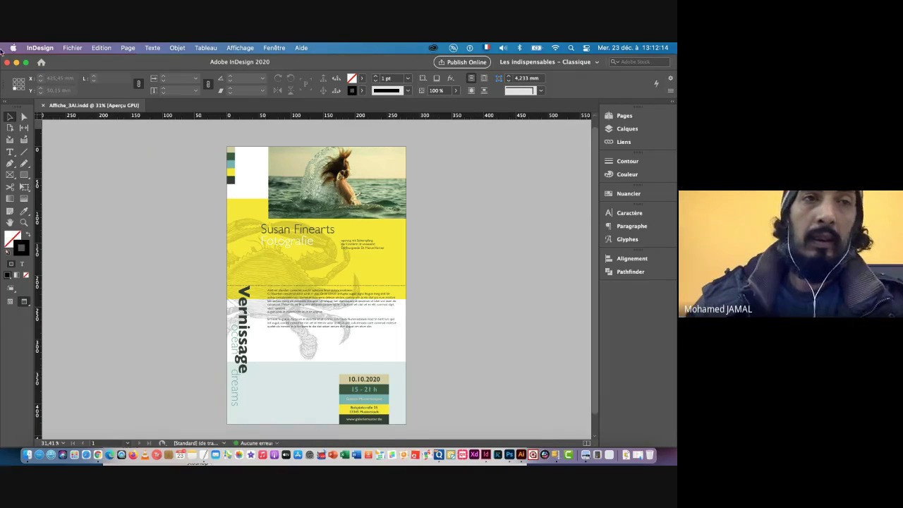
# - Set up an export of the poster to the Tutorials folder in Adobe PDF (impression) format, named Affiche_3AI_print
pyautogui.click(72, 48)
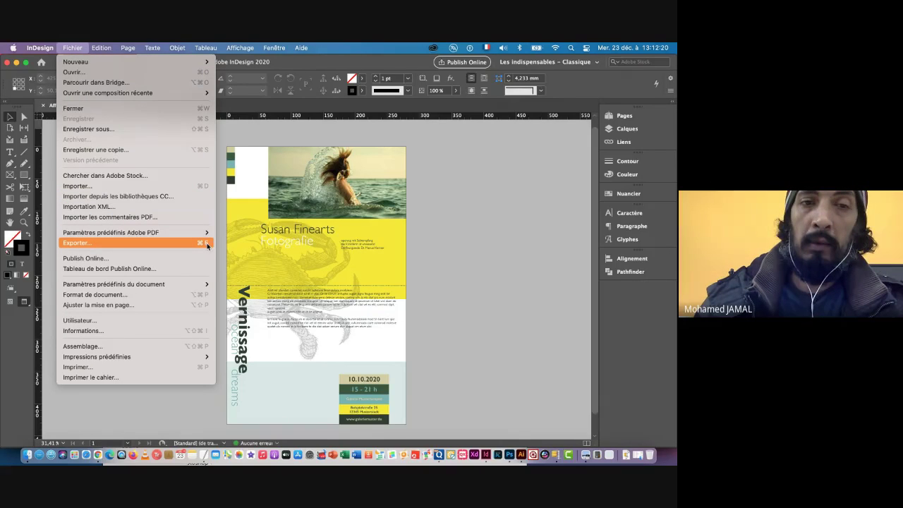
pyautogui.click(80, 244)
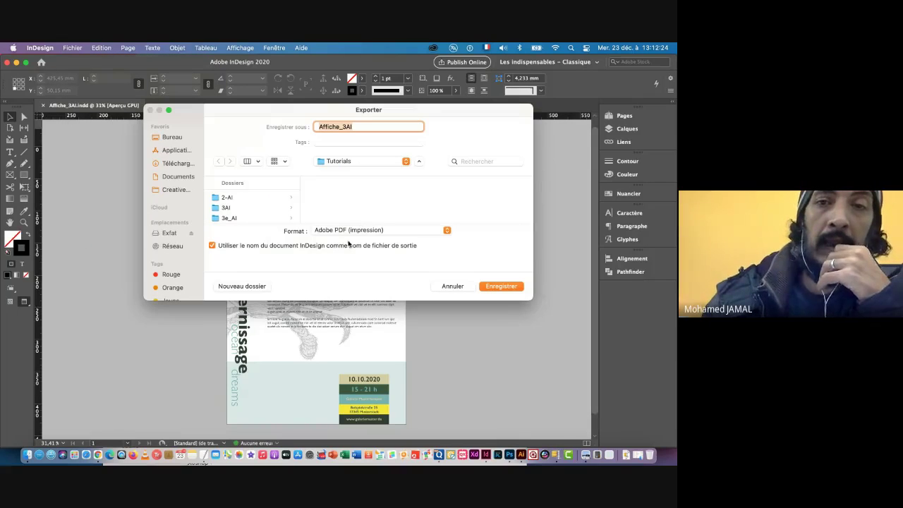
pyautogui.click(353, 234)
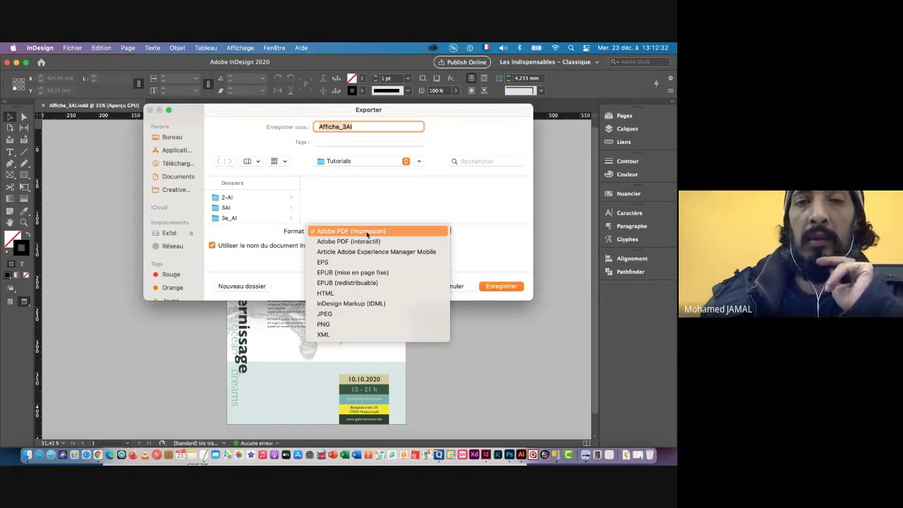
pyautogui.click(366, 232)
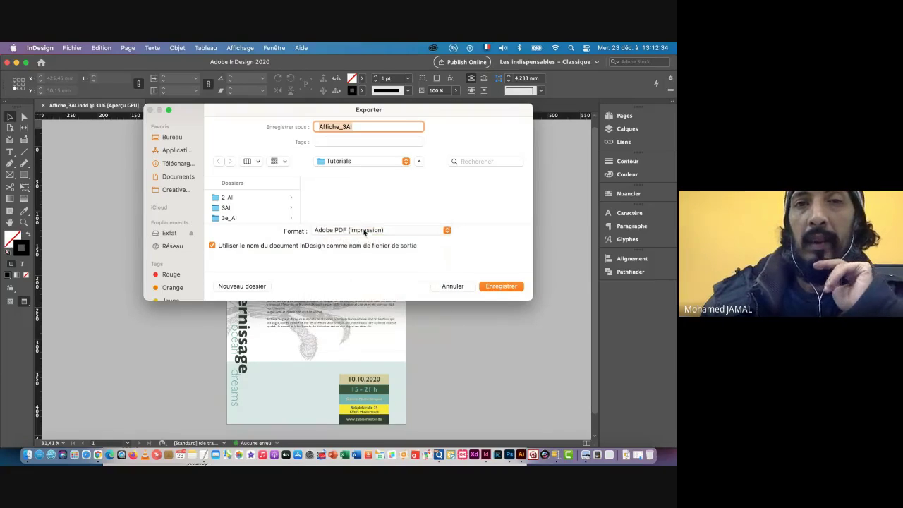
pyautogui.click(356, 127)
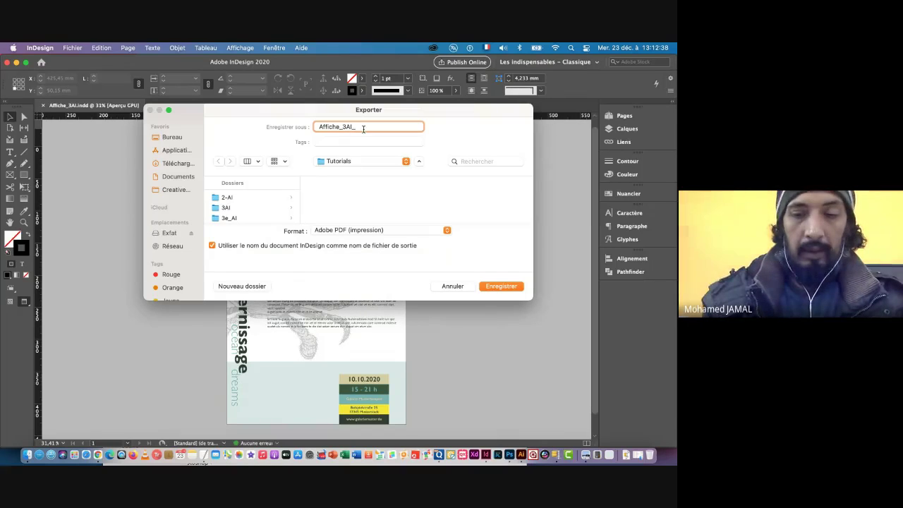
pyautogui.write('_')
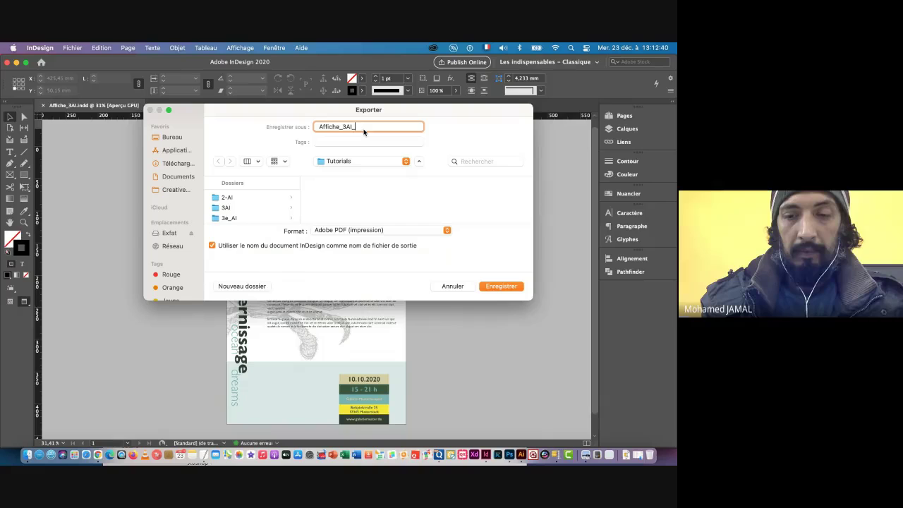
pyautogui.write('prin')
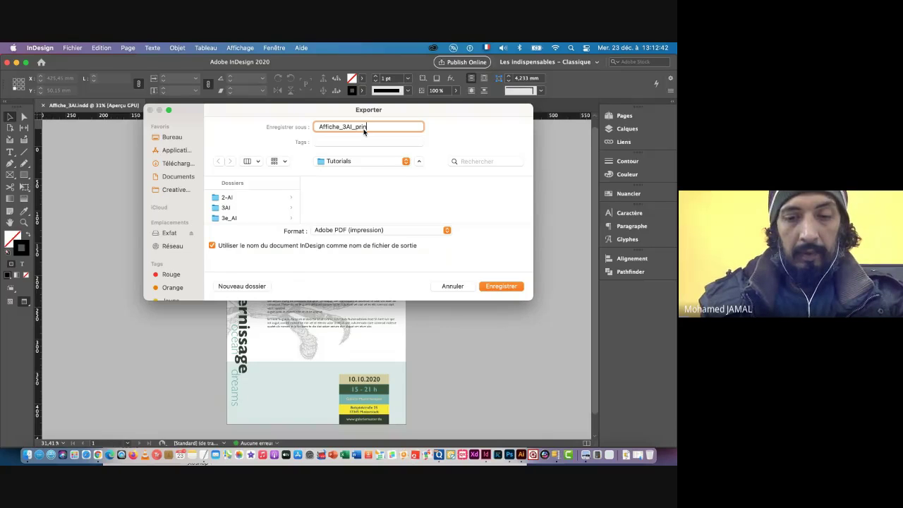
pyautogui.write('t')
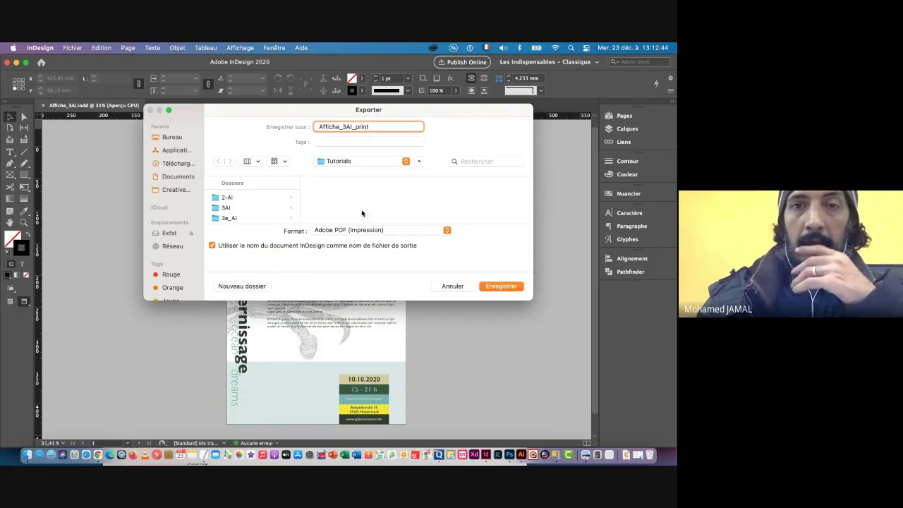